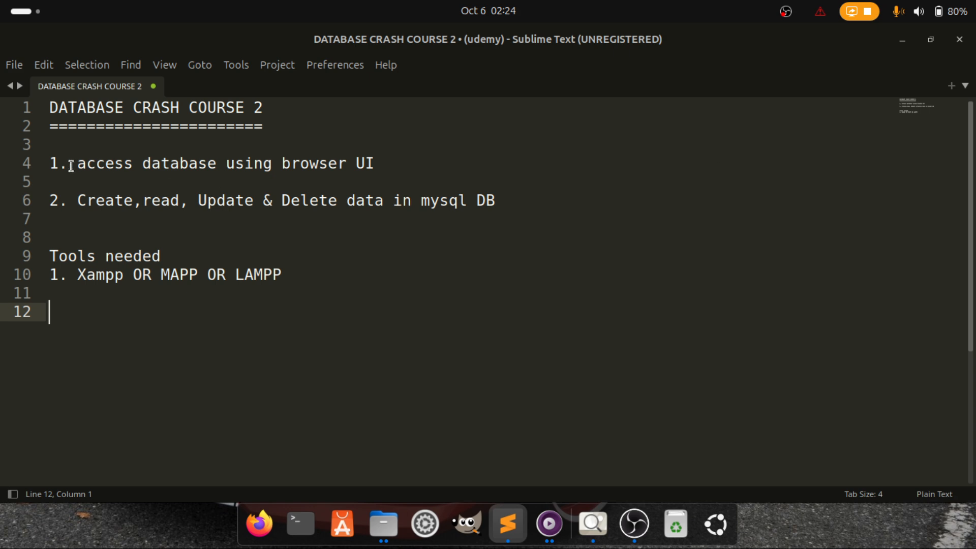
Highlight the first agenda item on line 4, then bring up the MySQL homepage screenshot in mpv
drag(50, 163, 411, 169)
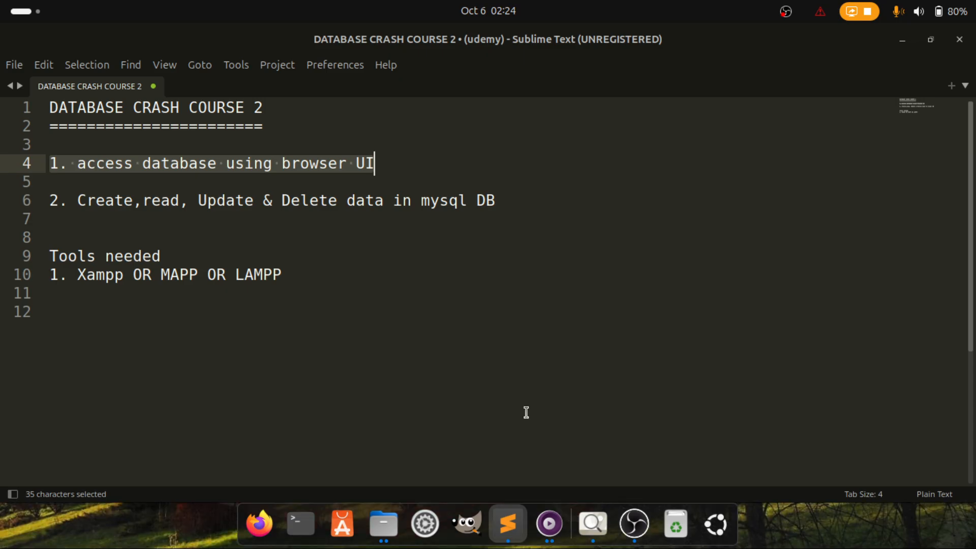
click(549, 524)
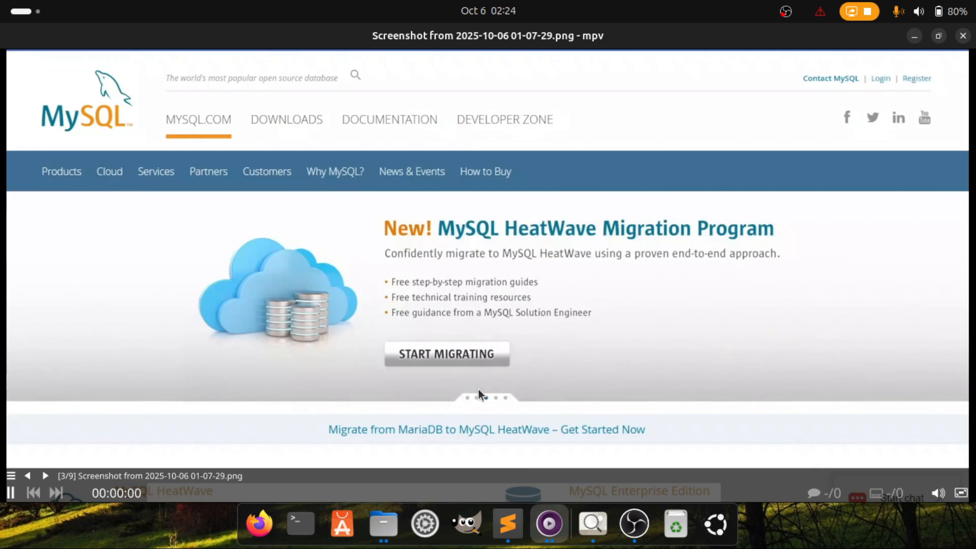
View the phpMyAdmin home screenshot fullscreen, then return to the notes at the second agenda item
key(f)
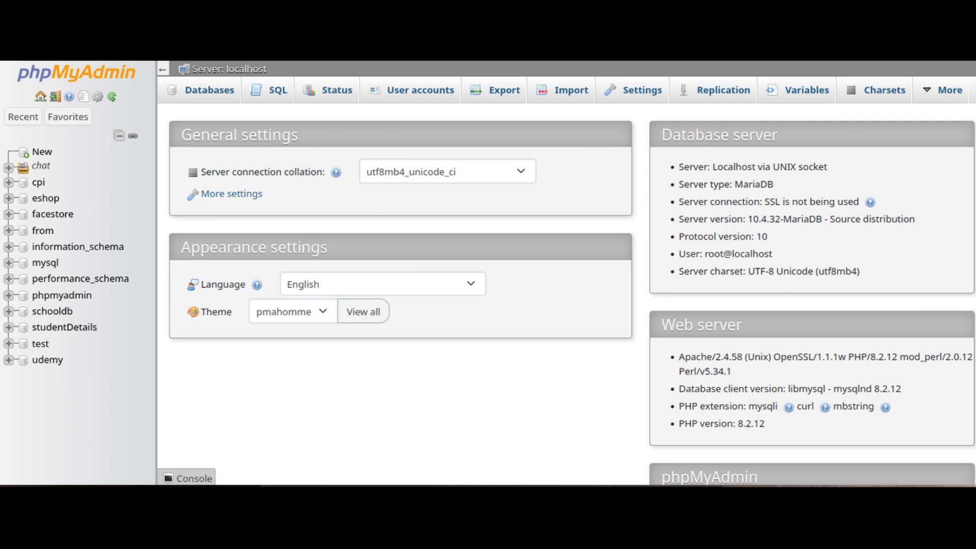
mouse_move(202, 191)
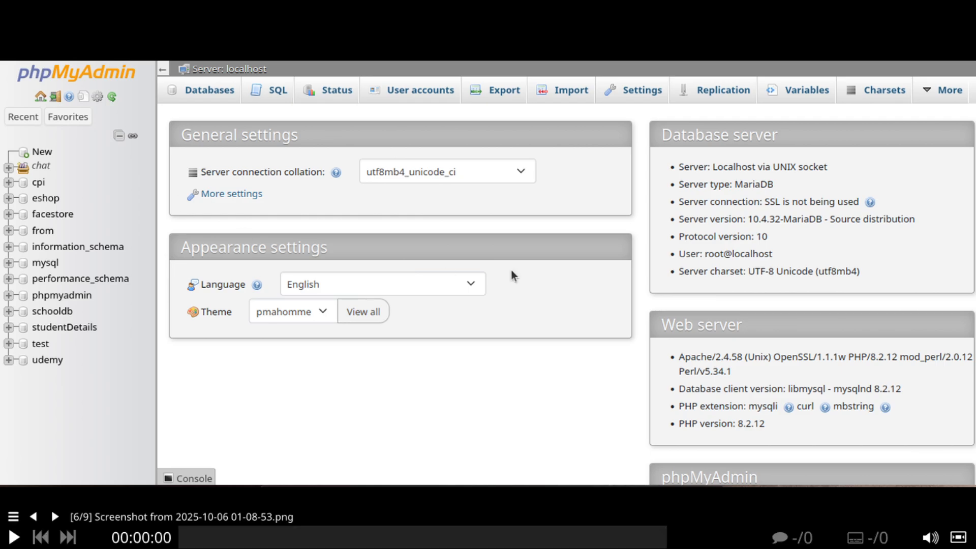
key(f)
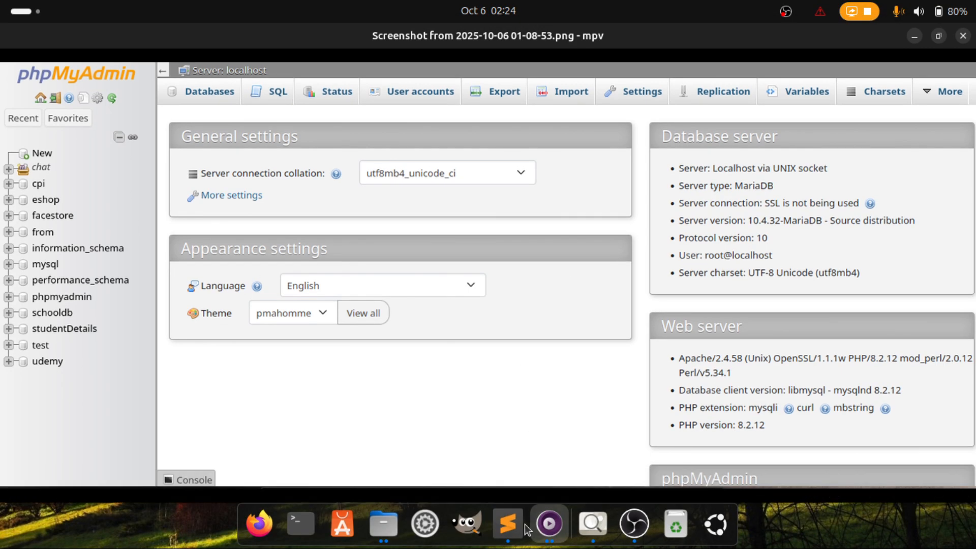
click(510, 530)
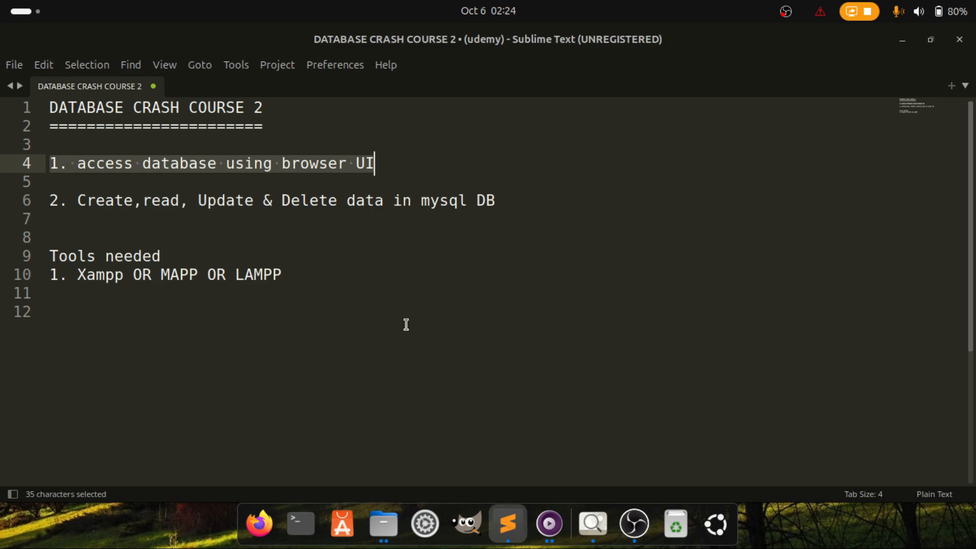
click(74, 199)
Highlight the CRUD item on line 6, glance at the XAMPP screenshot, then show phpMyAdmin fullscreen
drag(72, 199, 392, 207)
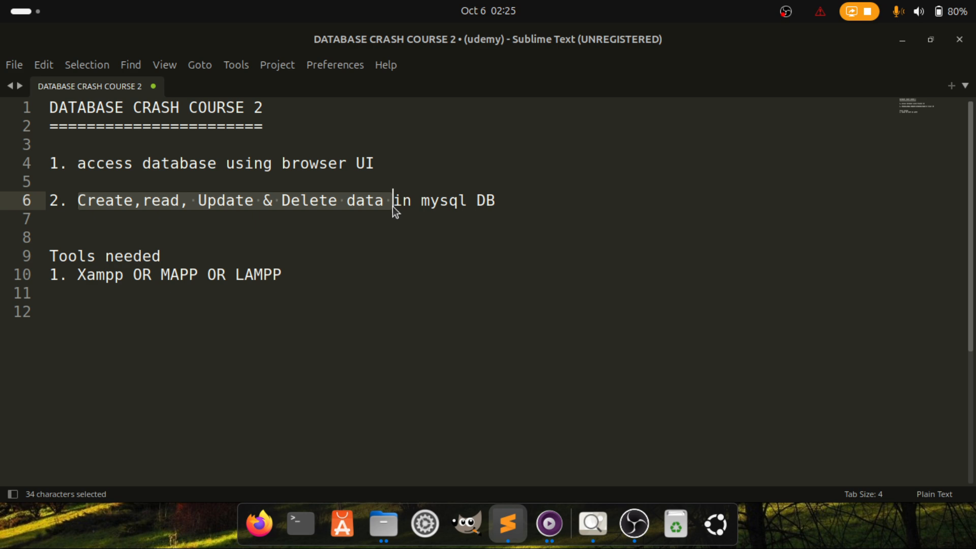
click(590, 531)
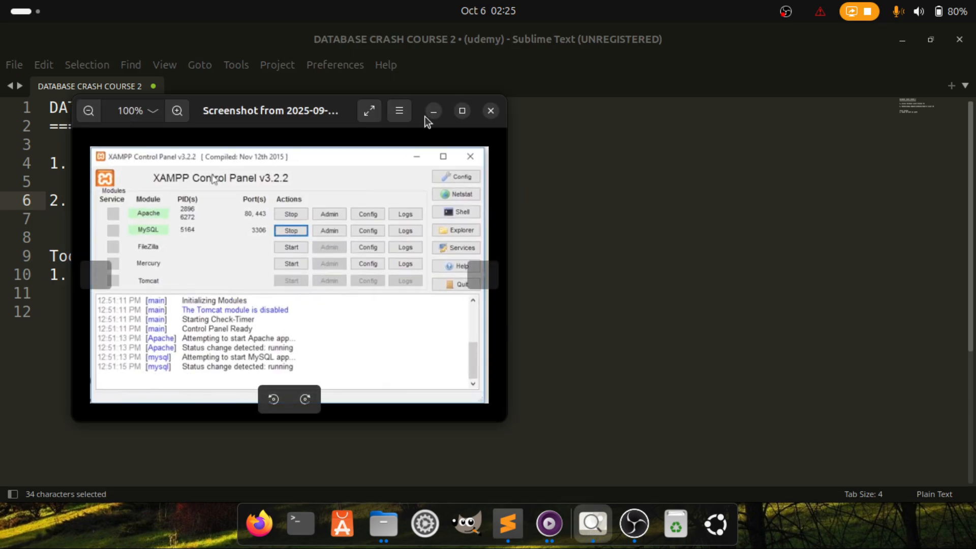
click(433, 111)
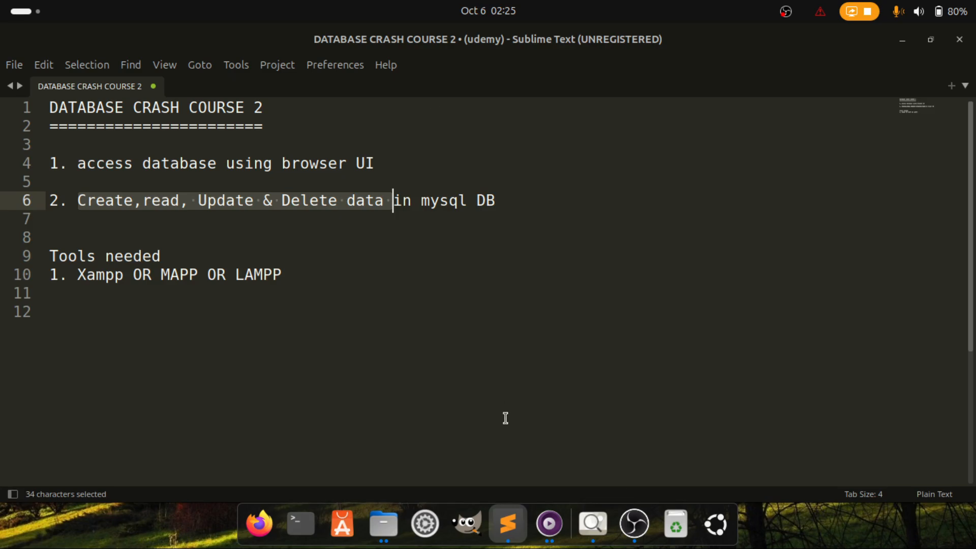
click(549, 524)
key(f)
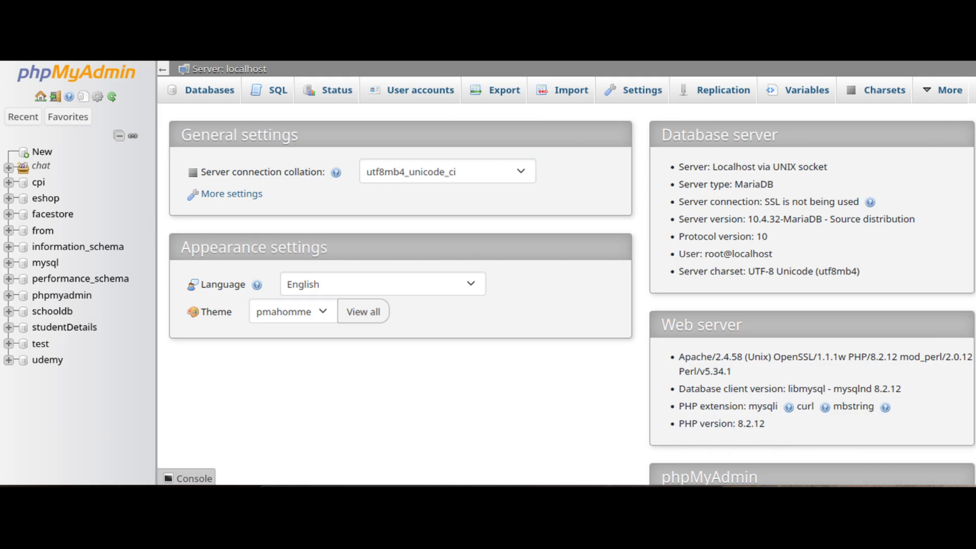
Exit mpv fullscreen and highlight the Xampp/MAPP/LAMPP tools line in the Sublime Text notes
key(f)
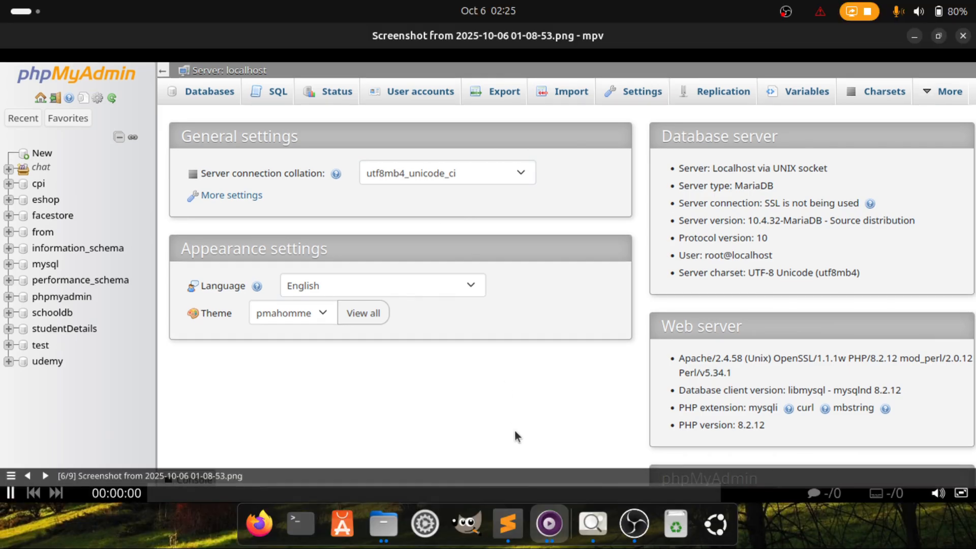
click(509, 538)
drag(78, 275, 280, 284)
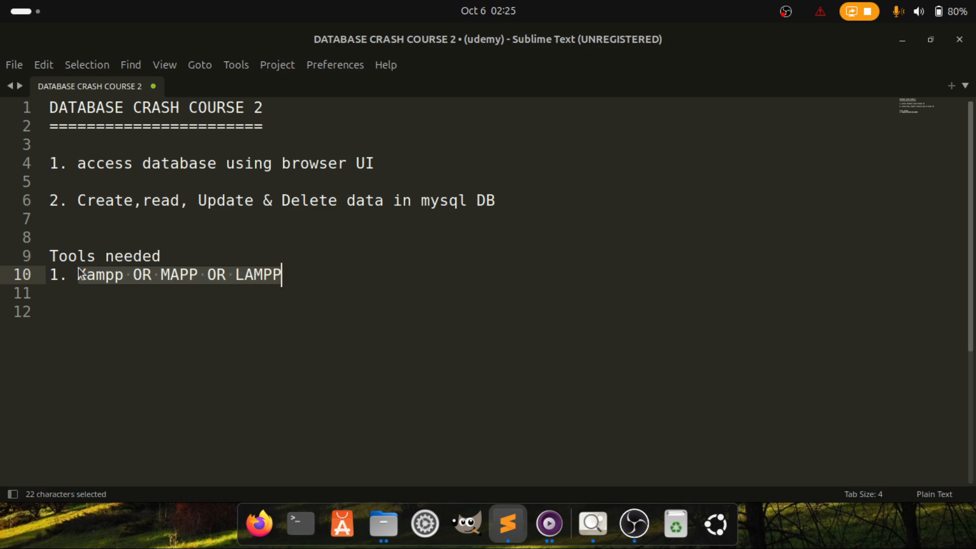
Insert an M so line 10 reads 'Xampp OR MAMPP OR LAMPP'
drag(78, 274, 297, 274)
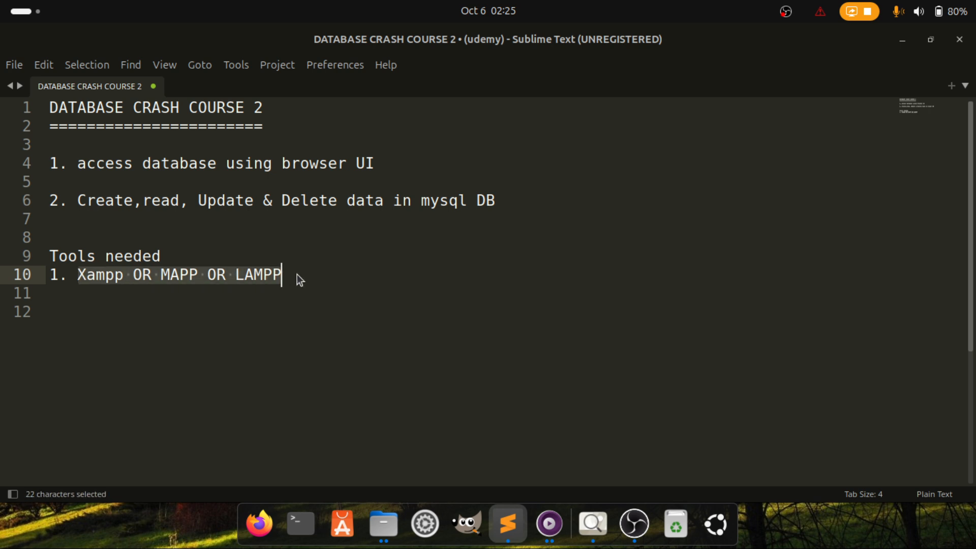
click(73, 274)
drag(73, 273, 124, 275)
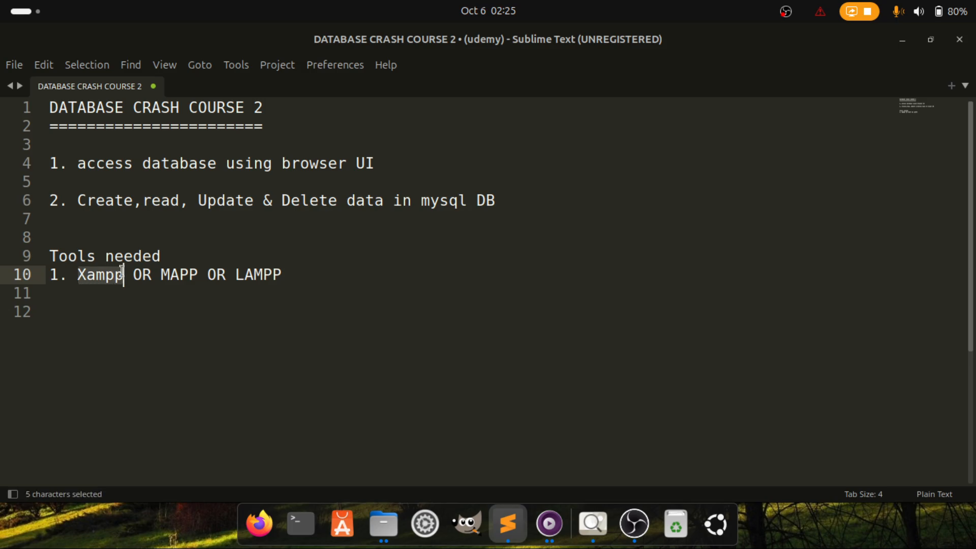
click(179, 274)
text(M)
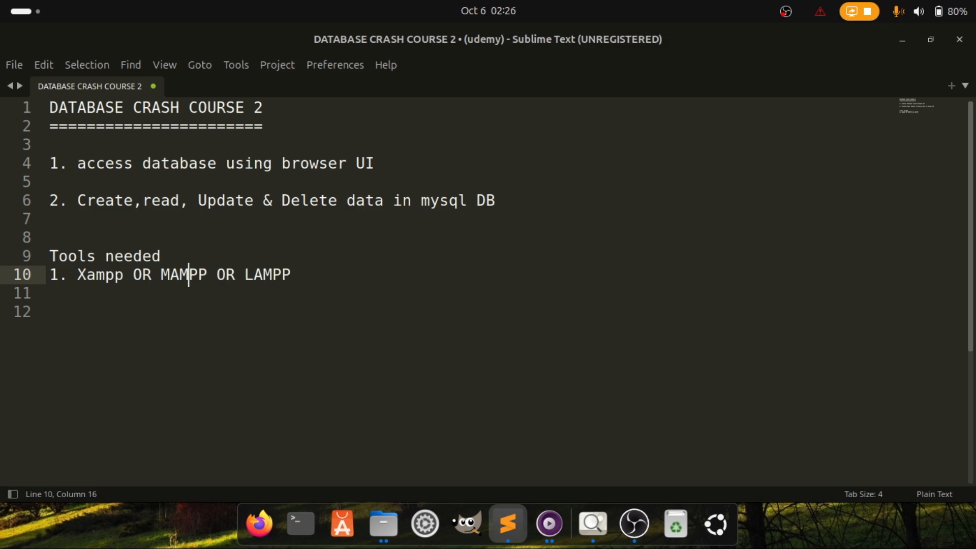
drag(216, 274, 293, 275)
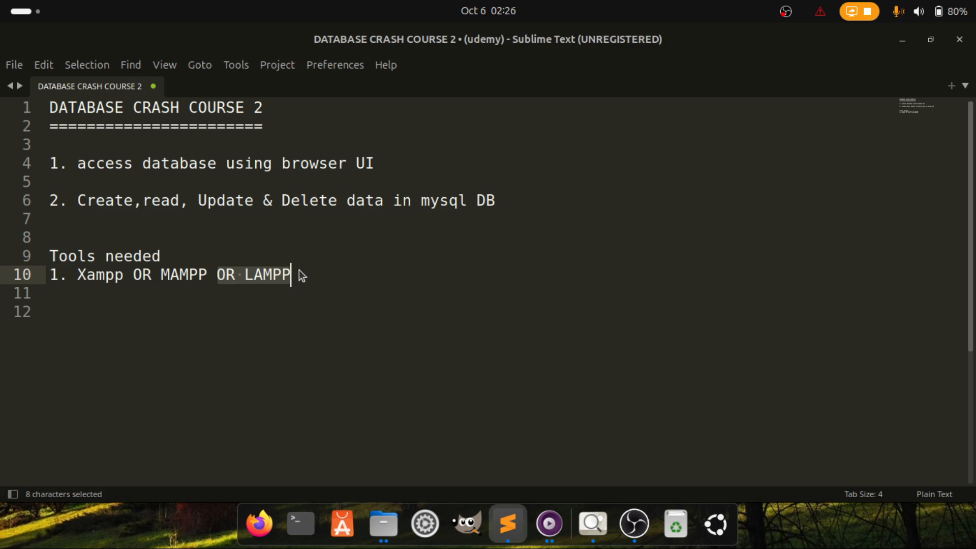
drag(297, 273, 56, 278)
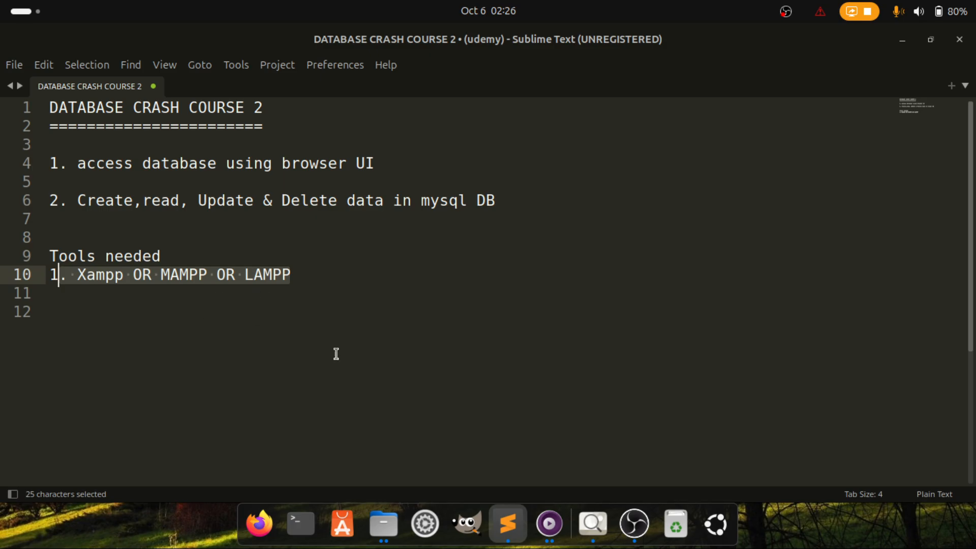
Pick the phpMyAdmin screenshot window in mpv and show it fullscreen
click(550, 524)
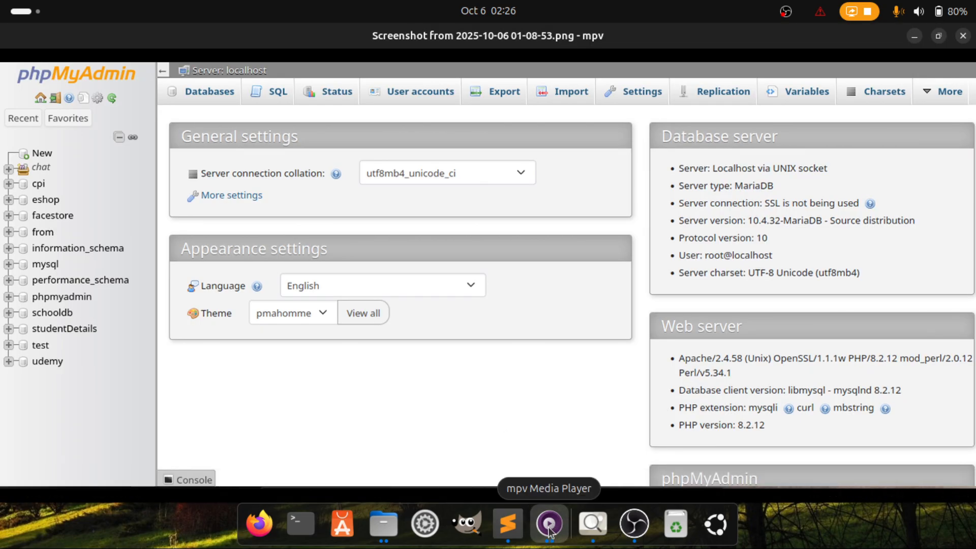
click(547, 531)
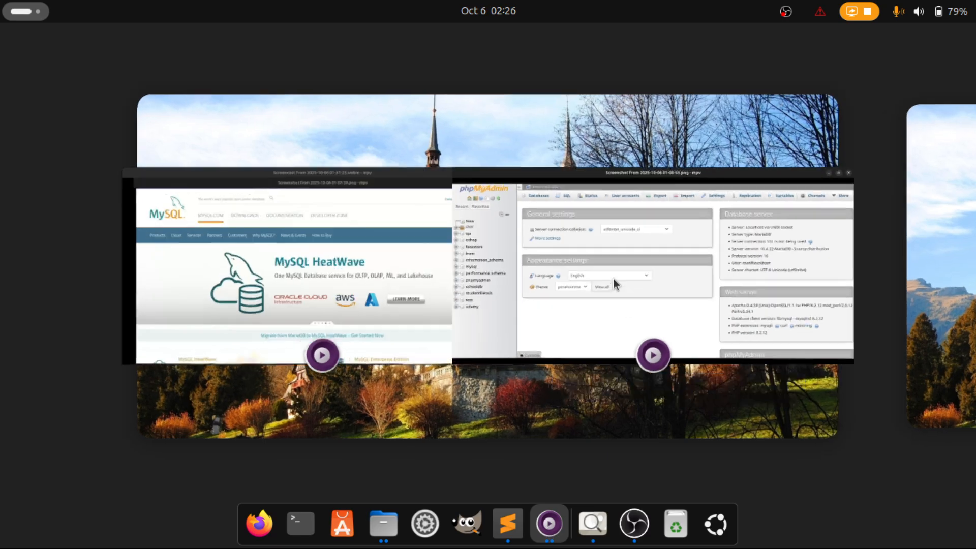
click(612, 278)
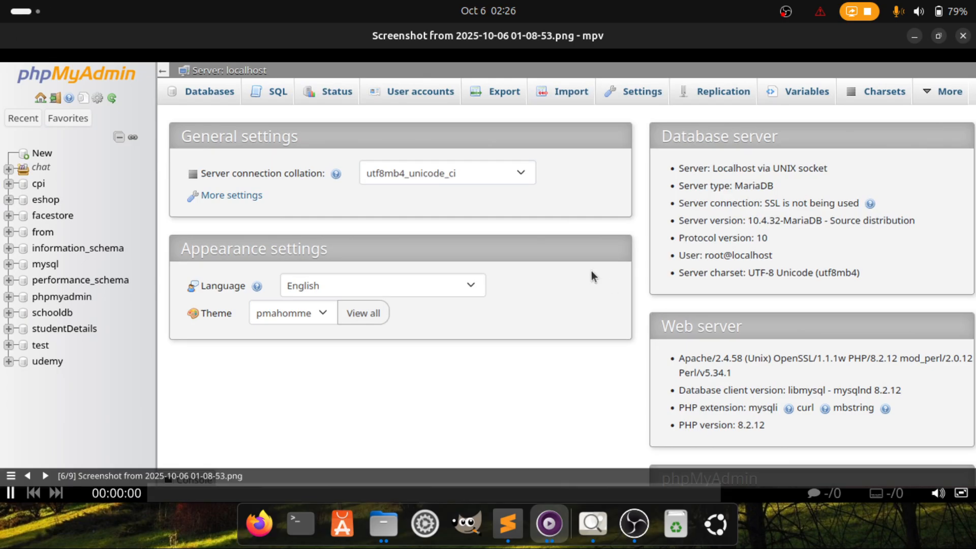
double_click(486, 234)
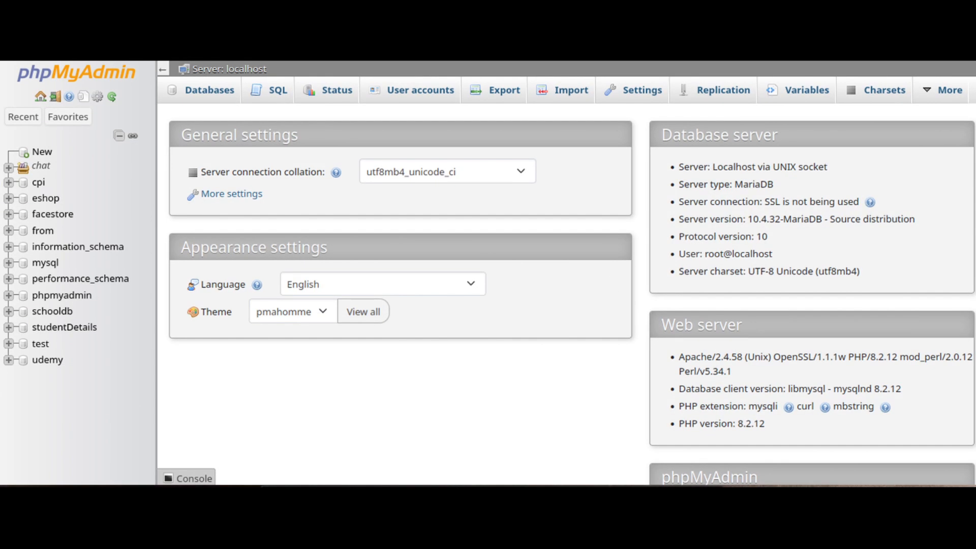
key(bracketright)
key(bracketright)
key(bracketright)
key(bracketright)
key(bracketright)
key(bracketright)
key(bracketright)
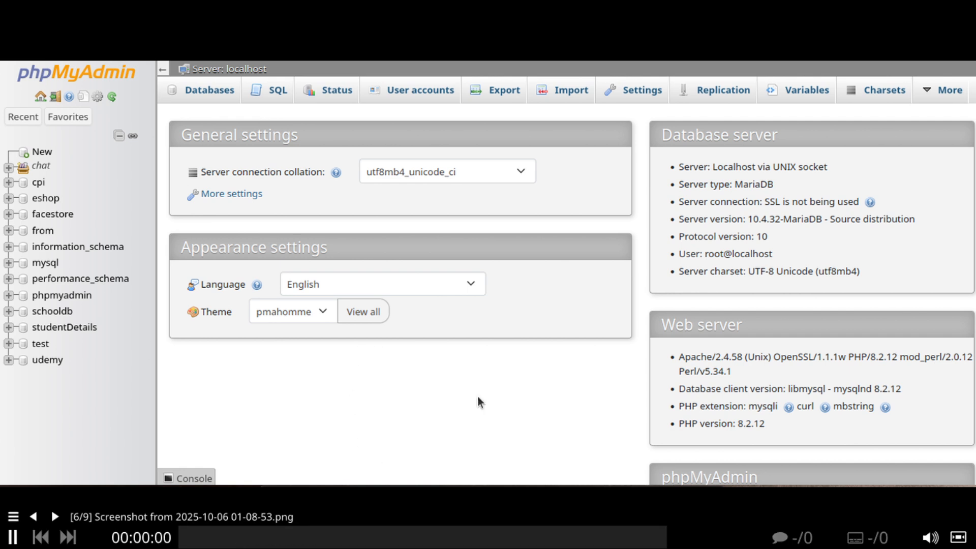
Advance to the next screenshot, exit fullscreen, and switch to the screencast recording window
key(greater)
key(f)
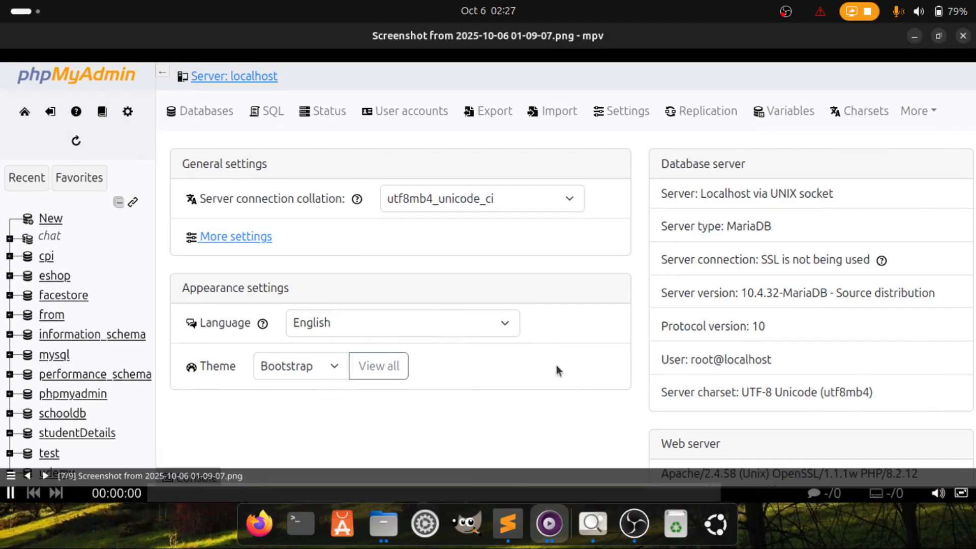
key(super)
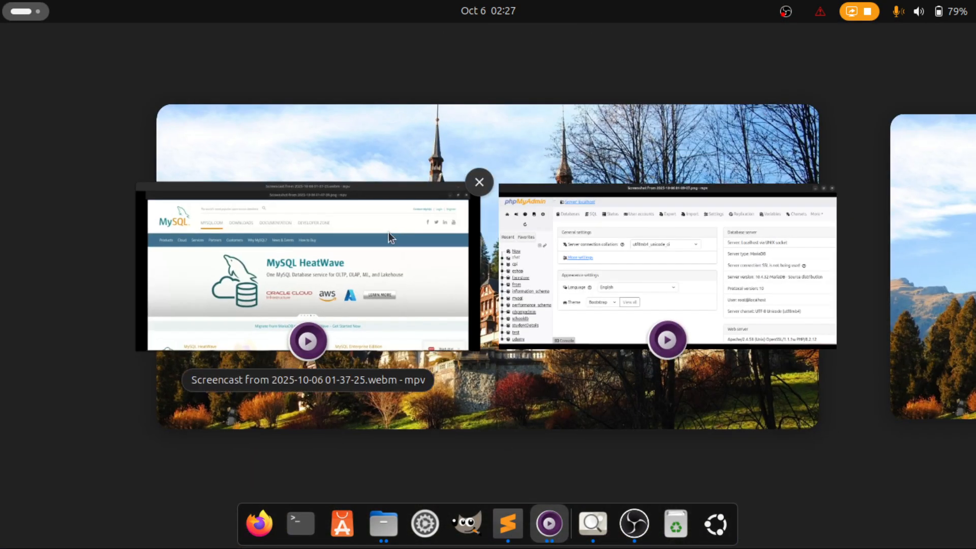
click(387, 233)
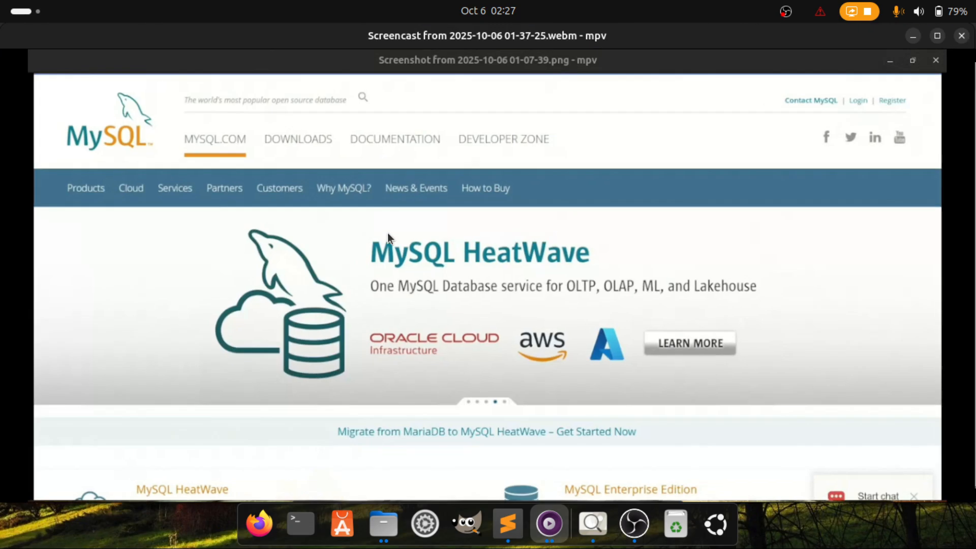
Raise the screencast's playback speed four notches as it reaches the staff table form
key(bracketright)
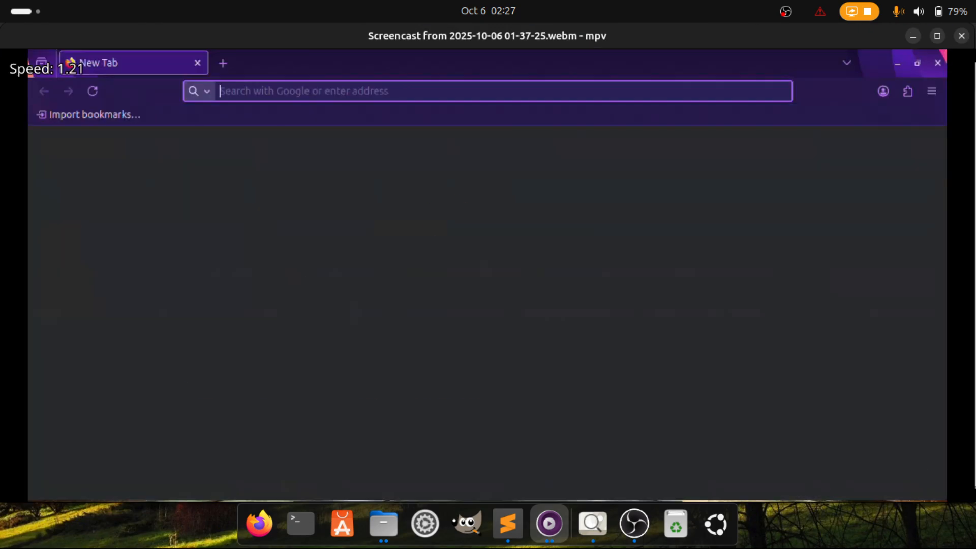
key(bracketright)
key(bracketright)
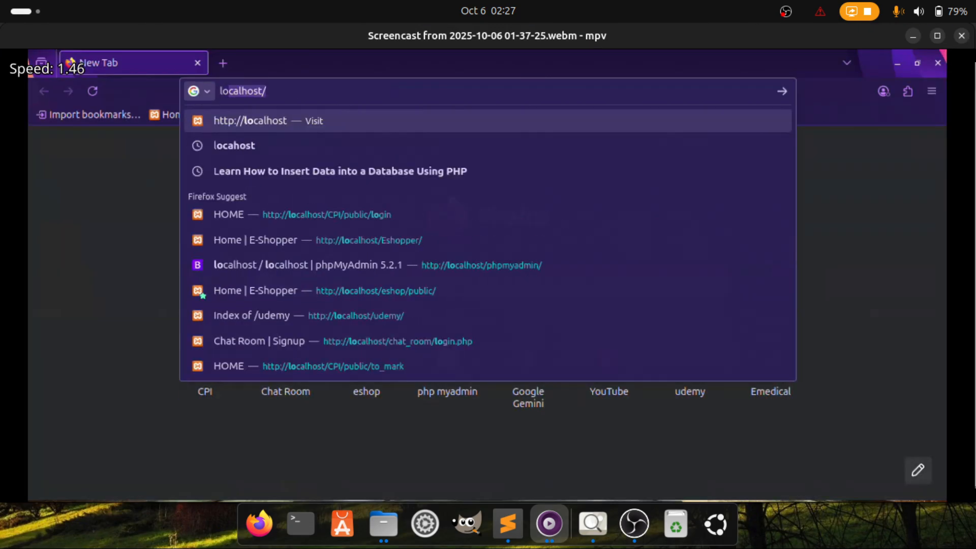
key(bracketright)
key(bracketright)
key(bracketright)
key(bracketright)
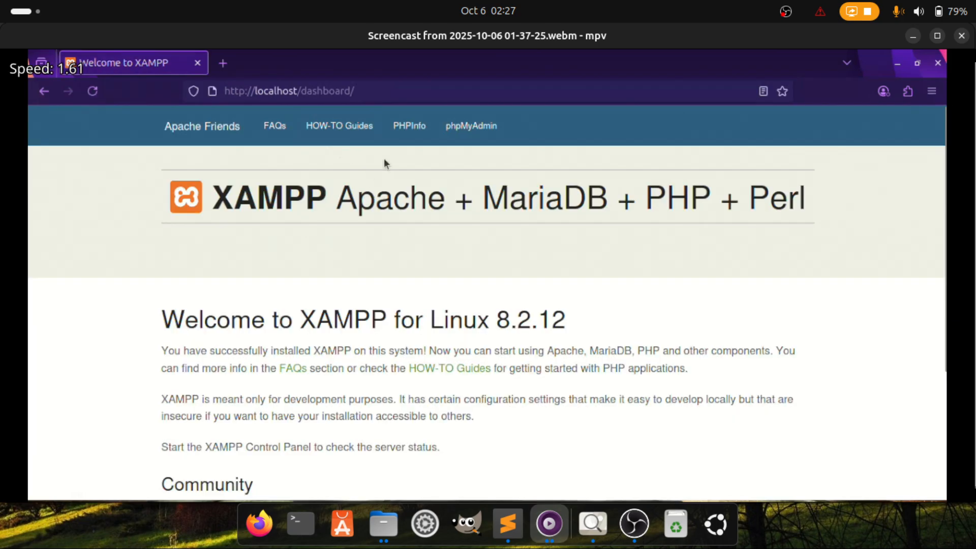
key(bracketright)
key(bracketright)
key(bracketright)
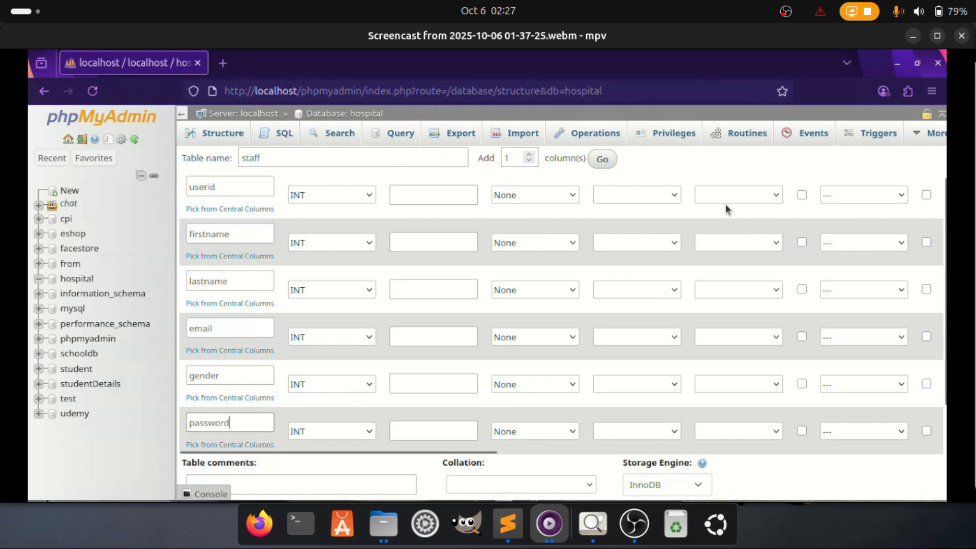
Keep speeding up the screencast while the staff table is saved and the INSERT INTO staff query begins
key(bracketright)
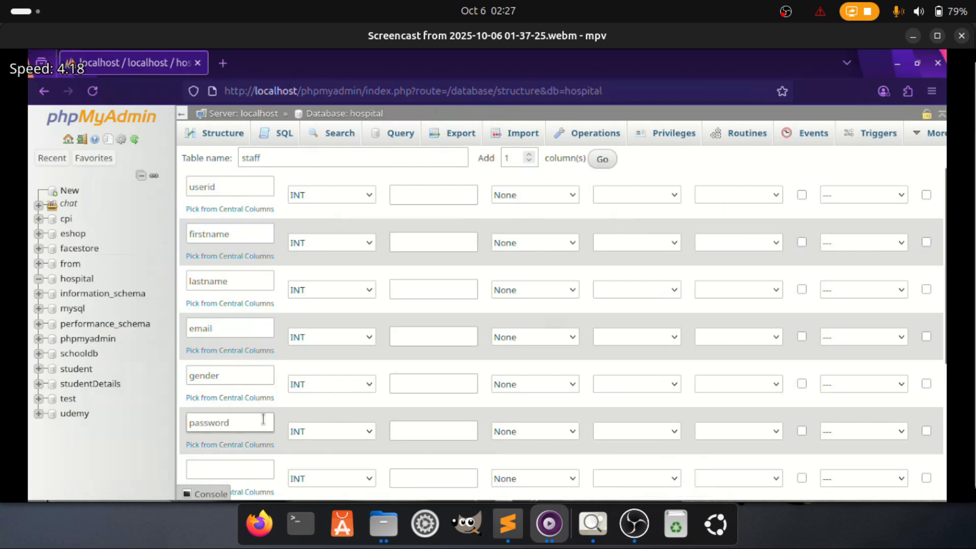
key(bracketright)
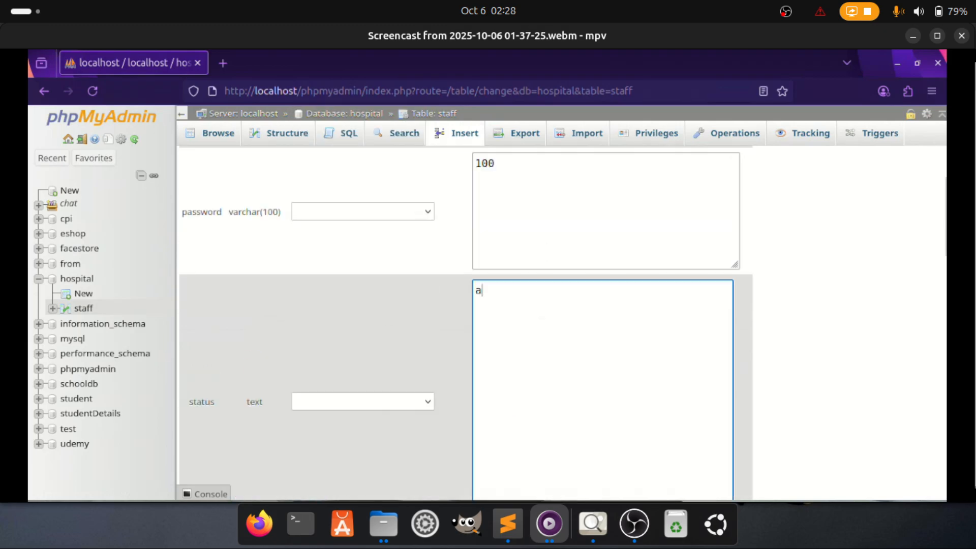
key(bracketright)
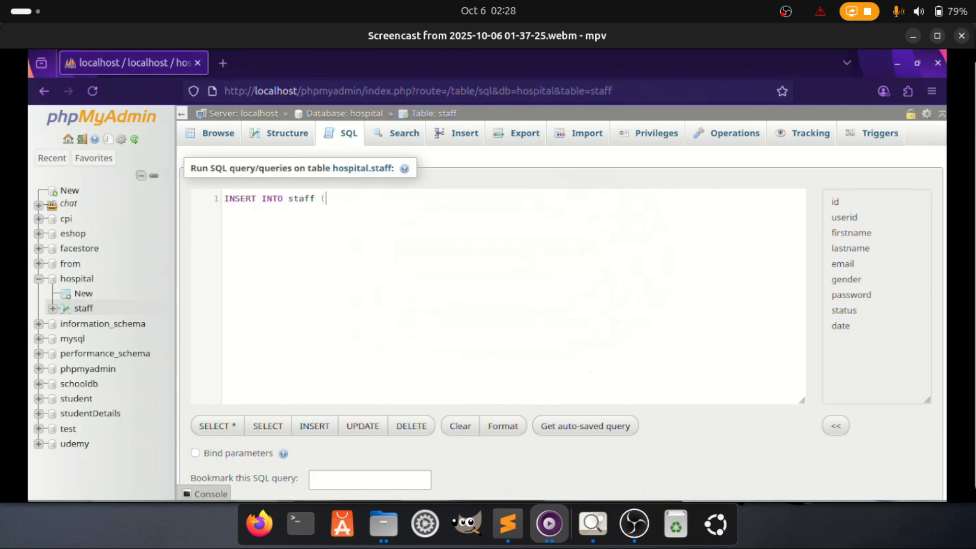
Speed the screencast further while the INSERT column list userid through date is filled in
key(])
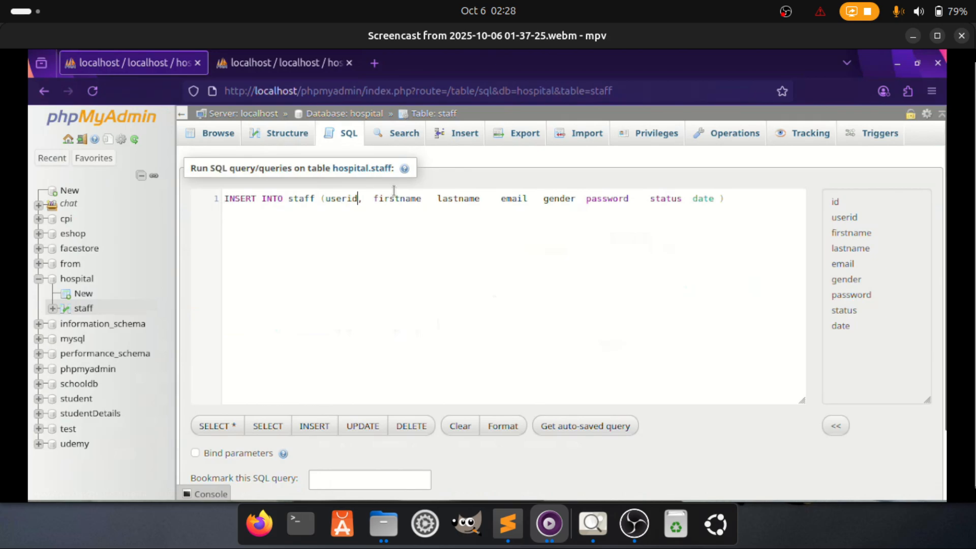
key(])
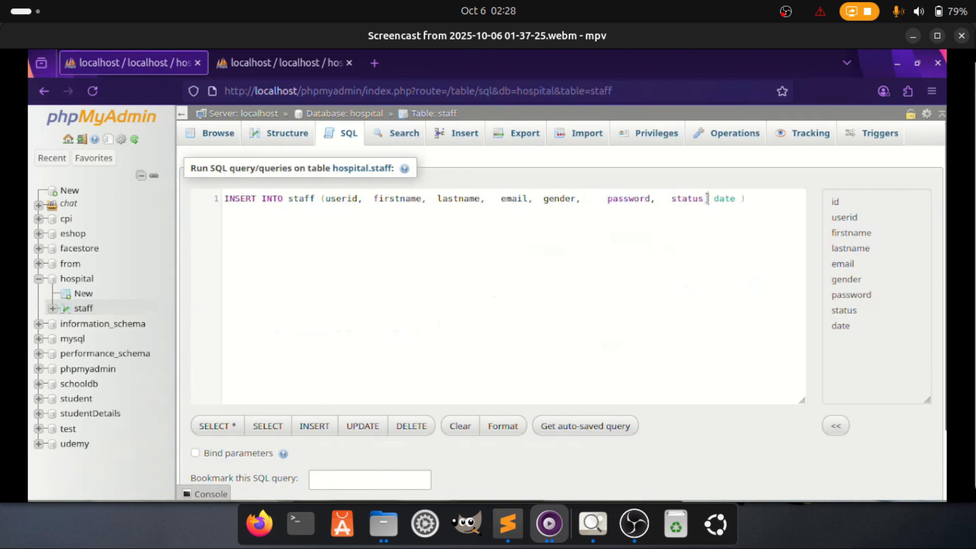
key(])
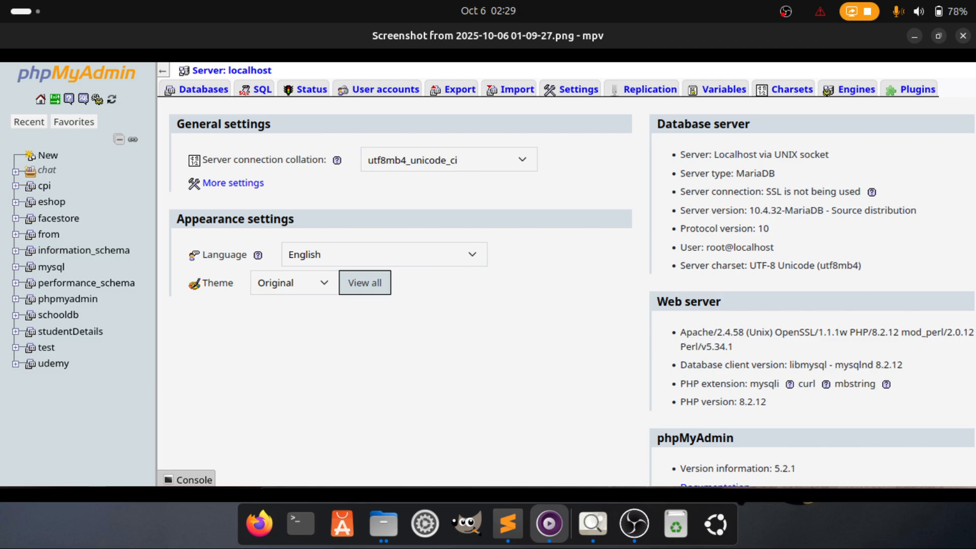
Bring the Image Viewer showing the XAMPP Control Panel v3.2.2 screenshot to the front
mouse_move(342, 298)
mouse_move(436, 312)
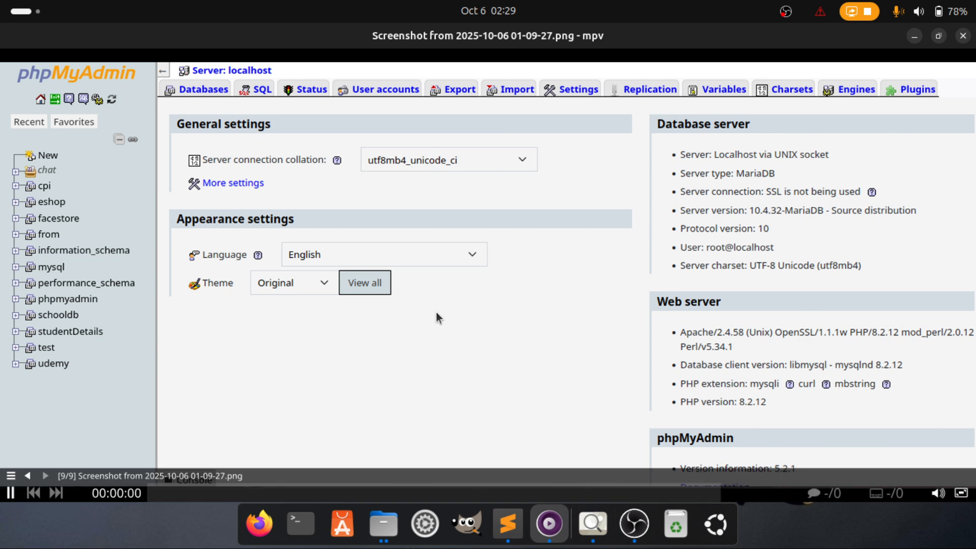
click(592, 523)
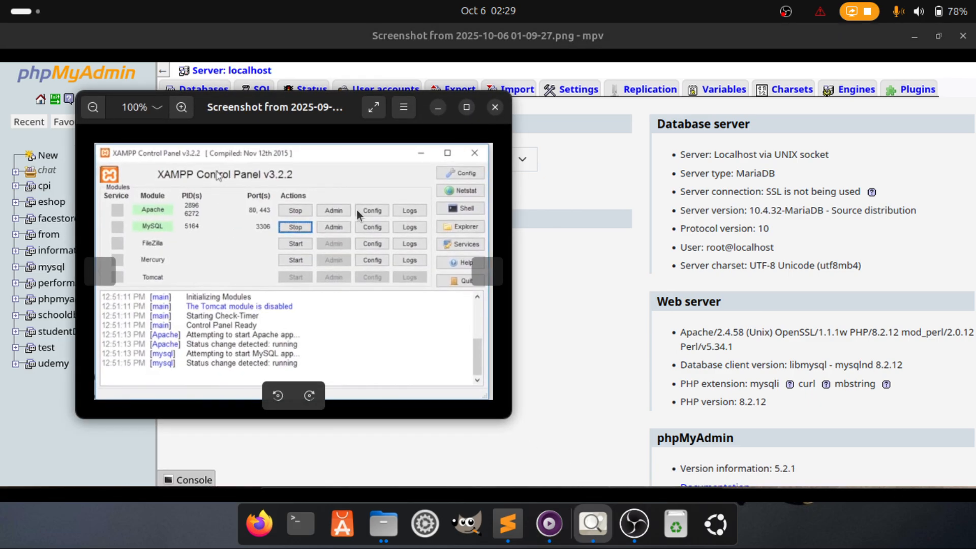
View the XAMPP Control Panel screenshot full screen, then close Image Viewer
double_click(301, 184)
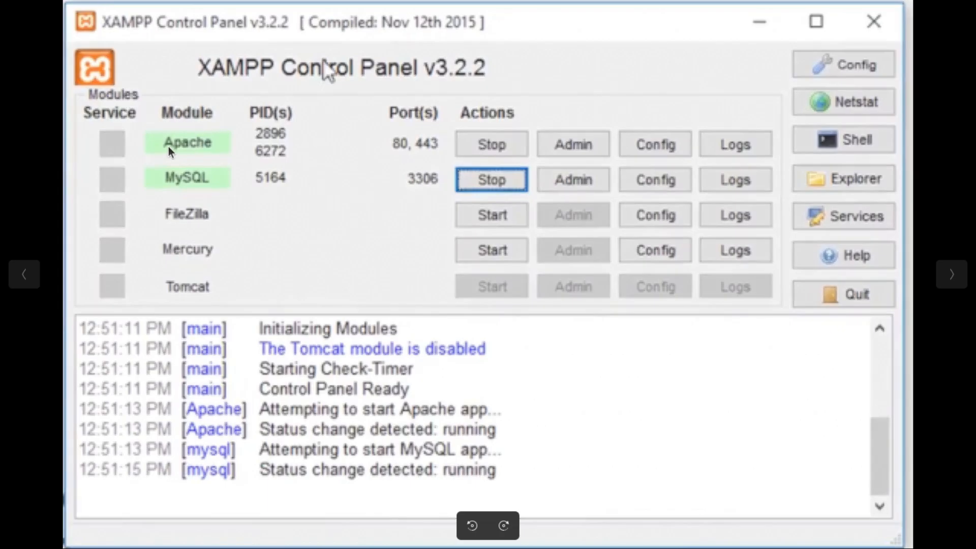
double_click(527, 178)
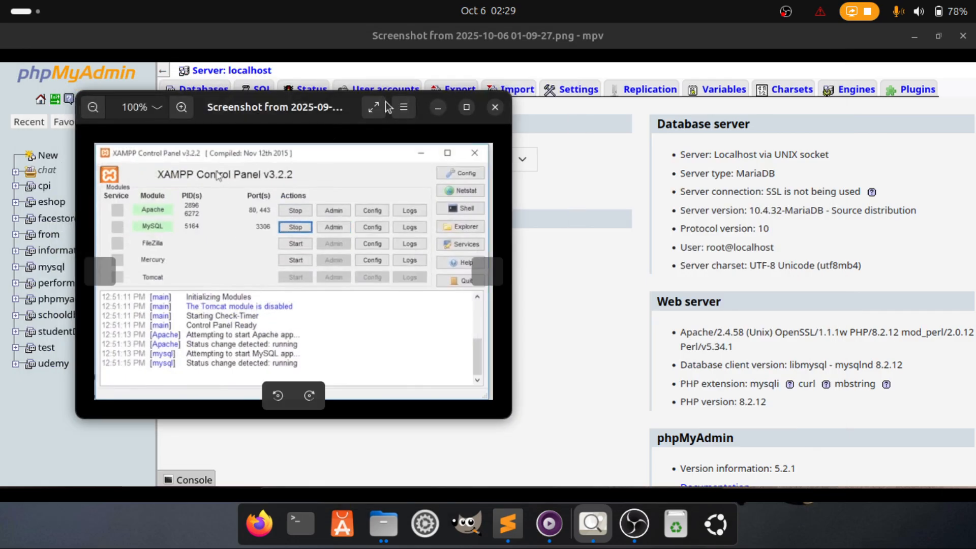
click(495, 108)
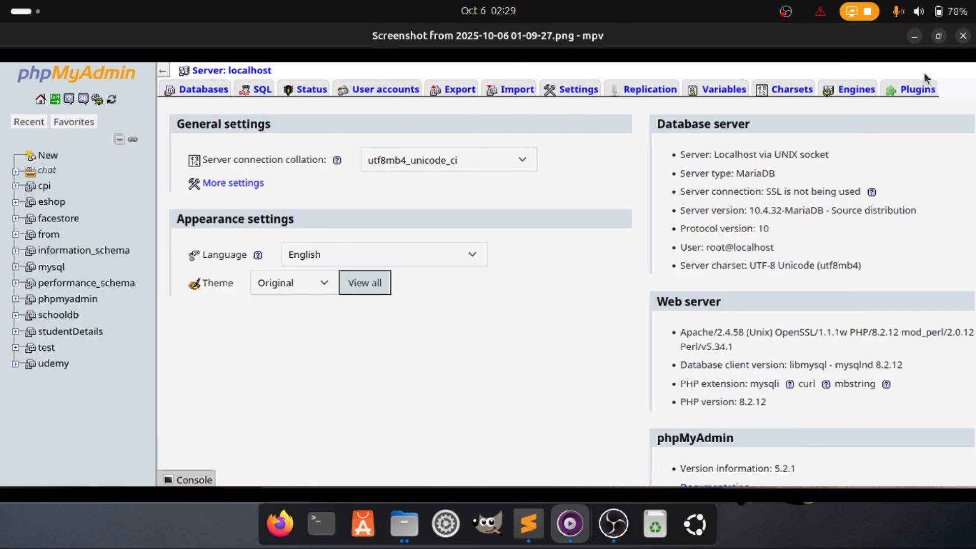
Minimize the phpMyAdmin screenshot and open a maximized terminal at the home folder
click(918, 36)
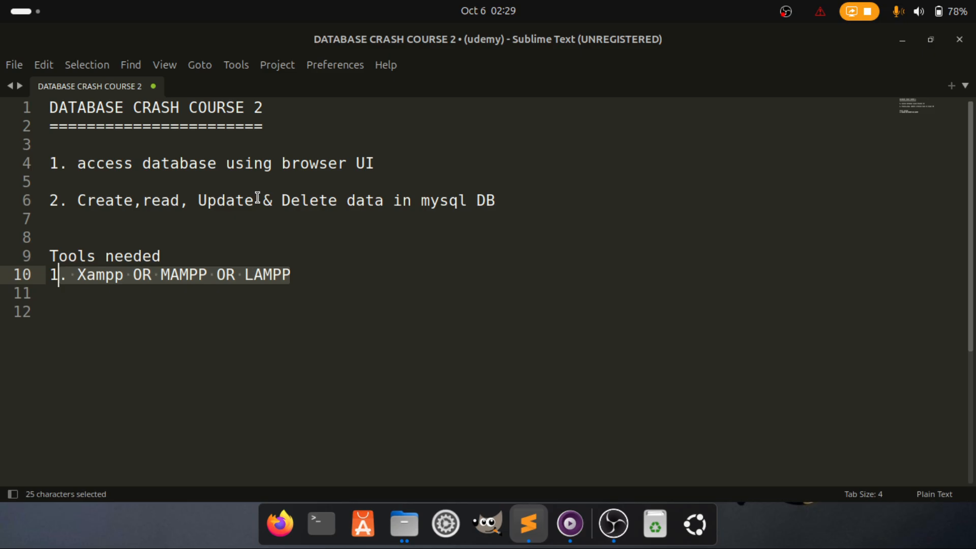
click(322, 524)
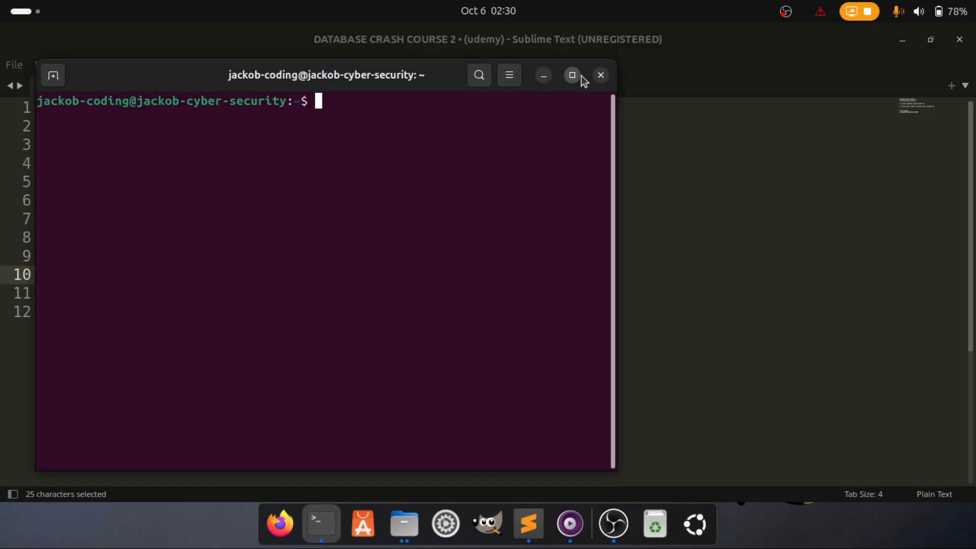
click(571, 75)
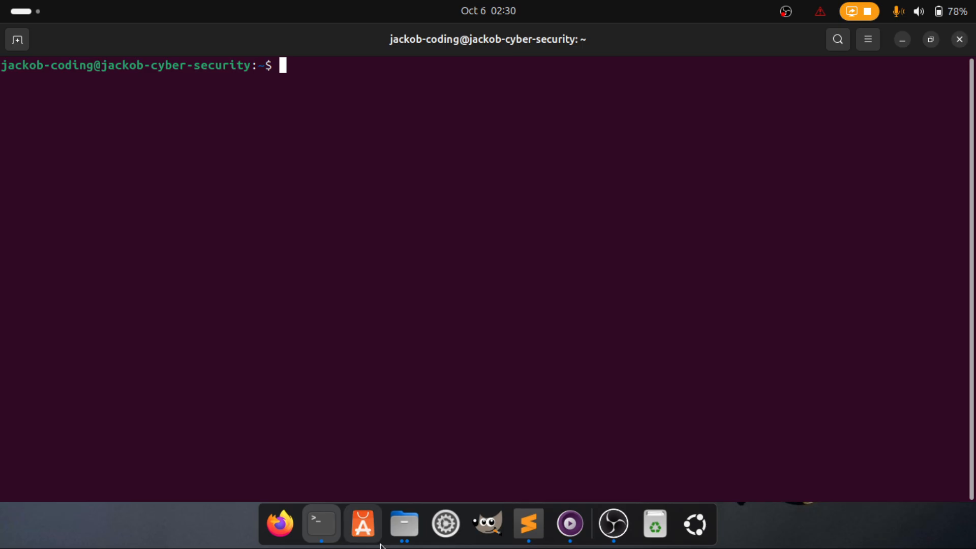
In Files, browse Other Locations > Ubuntu into the opt folder
click(404, 524)
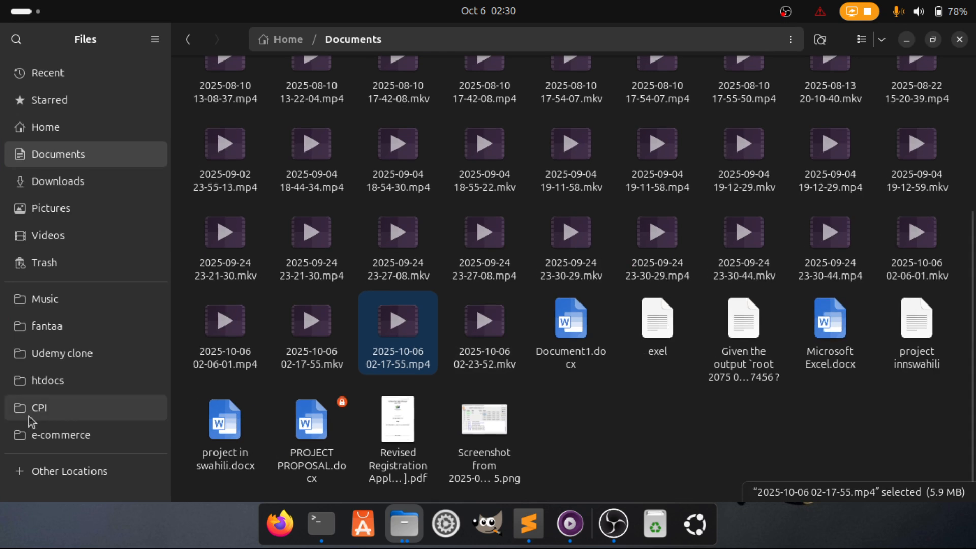
click(60, 470)
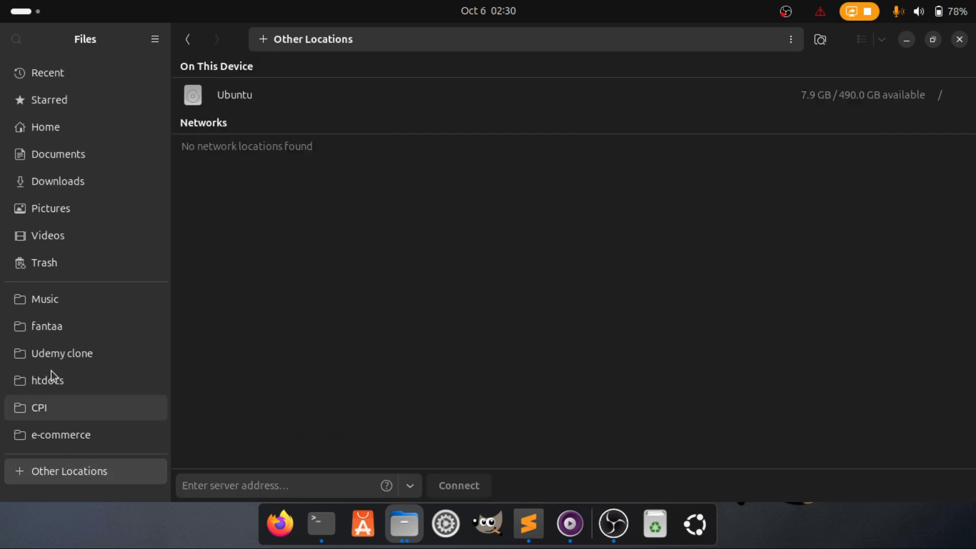
click(252, 103)
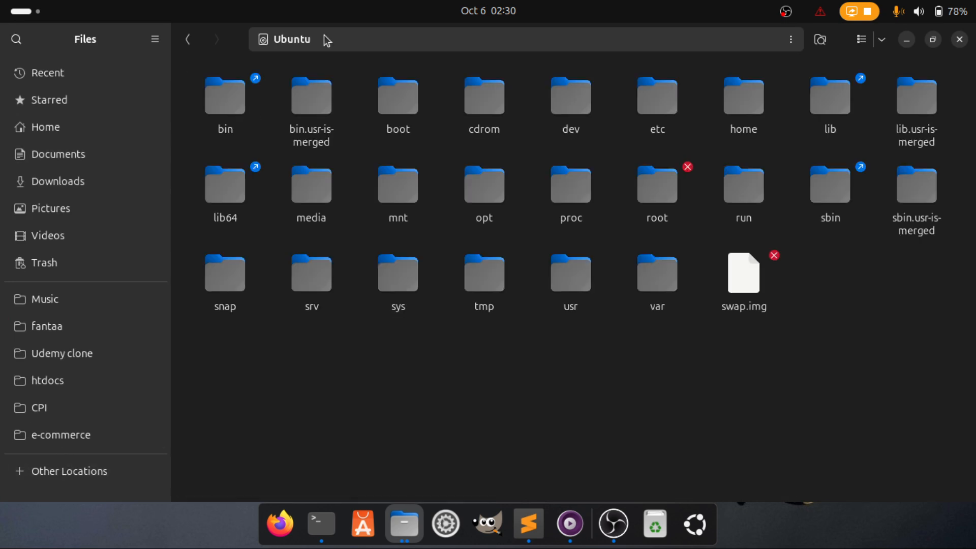
double_click(494, 191)
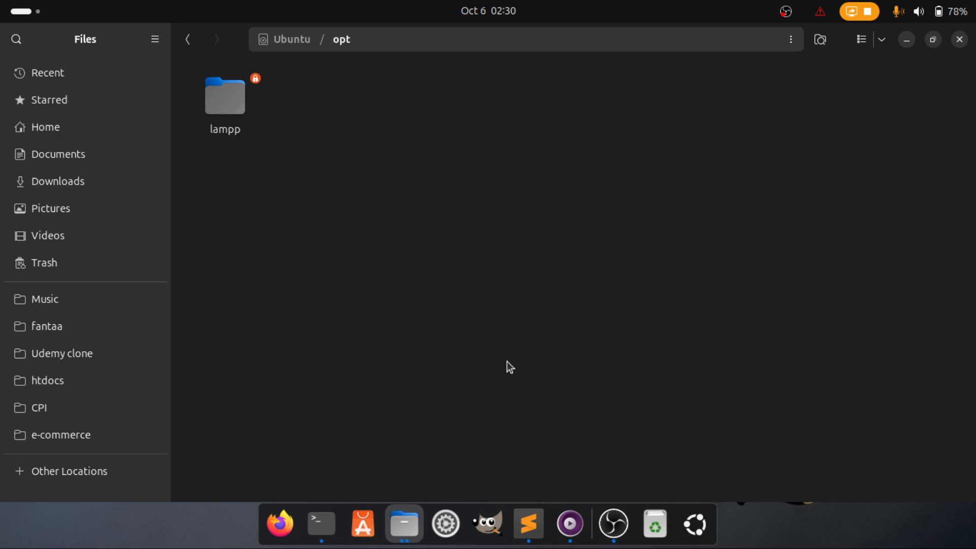
Open a terminal inside the opt folder from Files' context menu
click(529, 523)
click(332, 521)
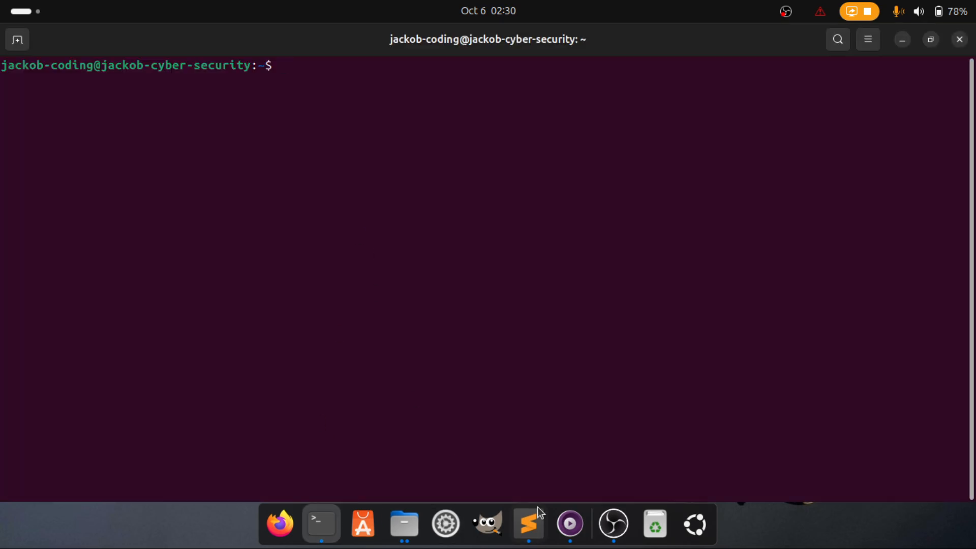
click(404, 524)
right_click(430, 269)
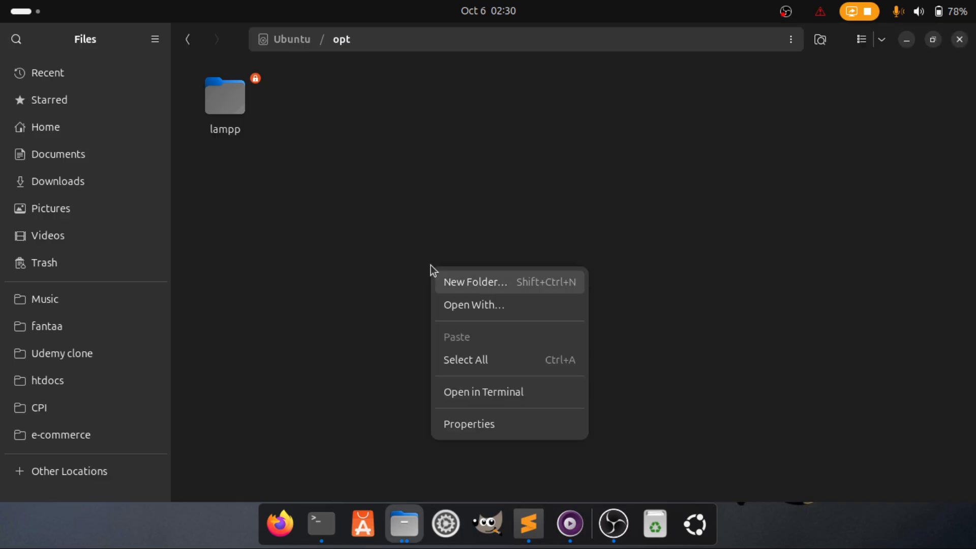
click(469, 392)
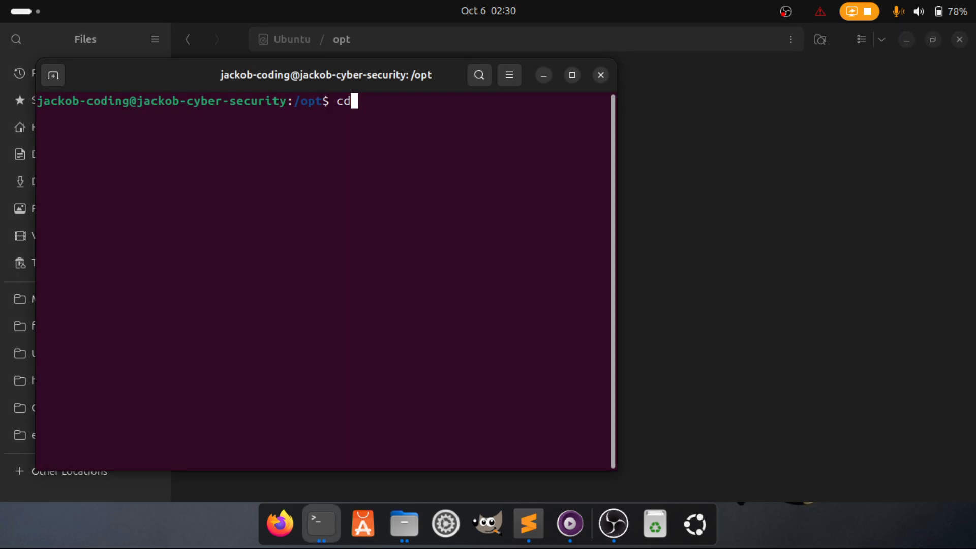
Run sudo /opt/lampp/lampp start, confirm Apache, MySQL and ProFTPD already running, then close the terminal
text(cd ..)
key(Return)
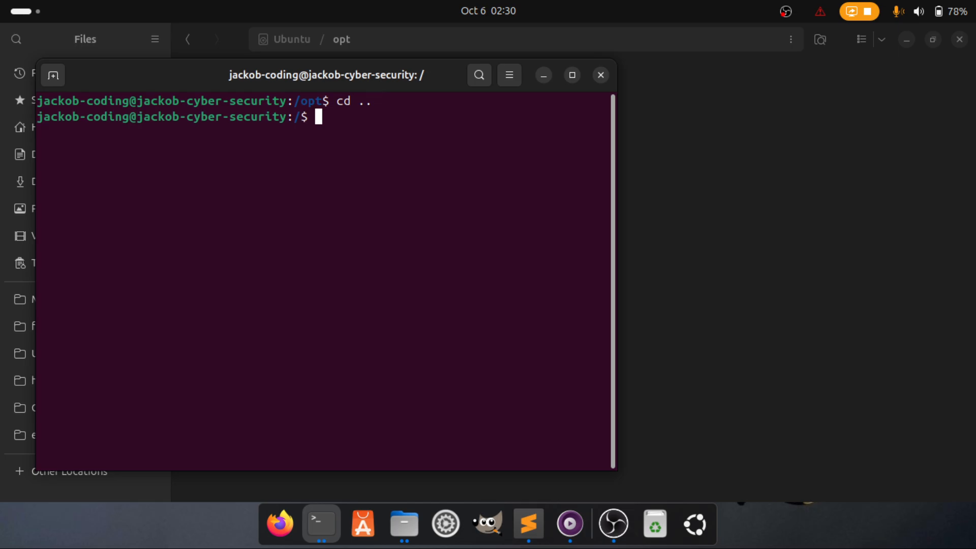
text(sudo /opt)
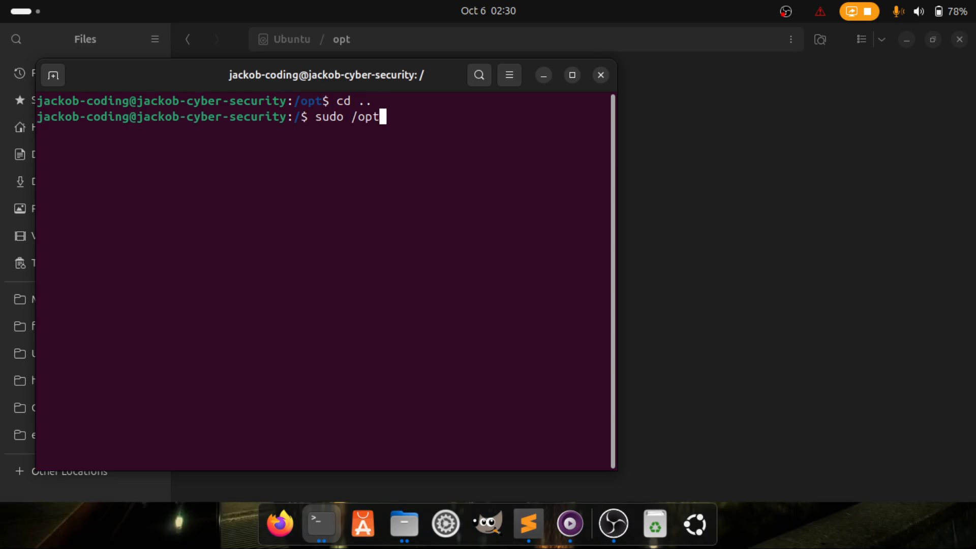
text(lampp/lampp)
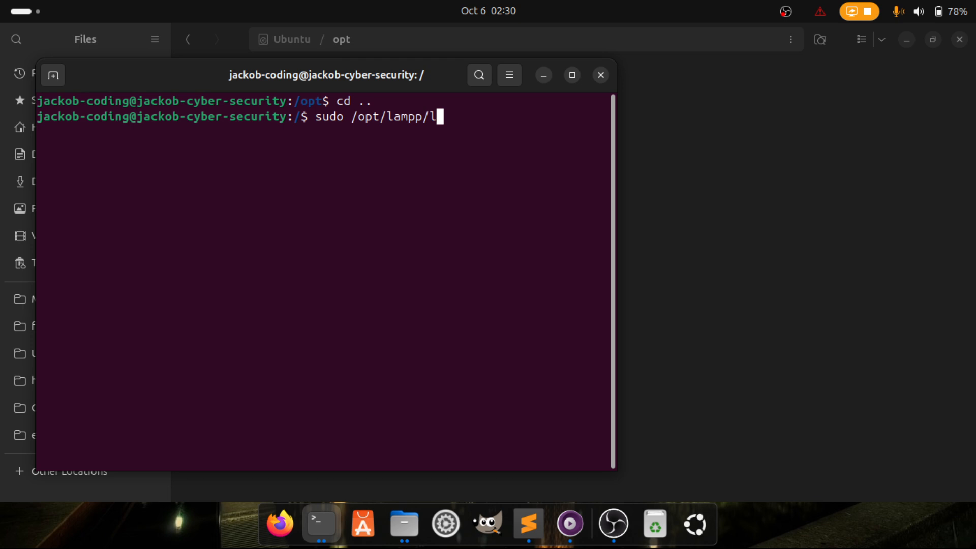
text( stra)
key(BackSpace)
key(BackSpace)
text(art)
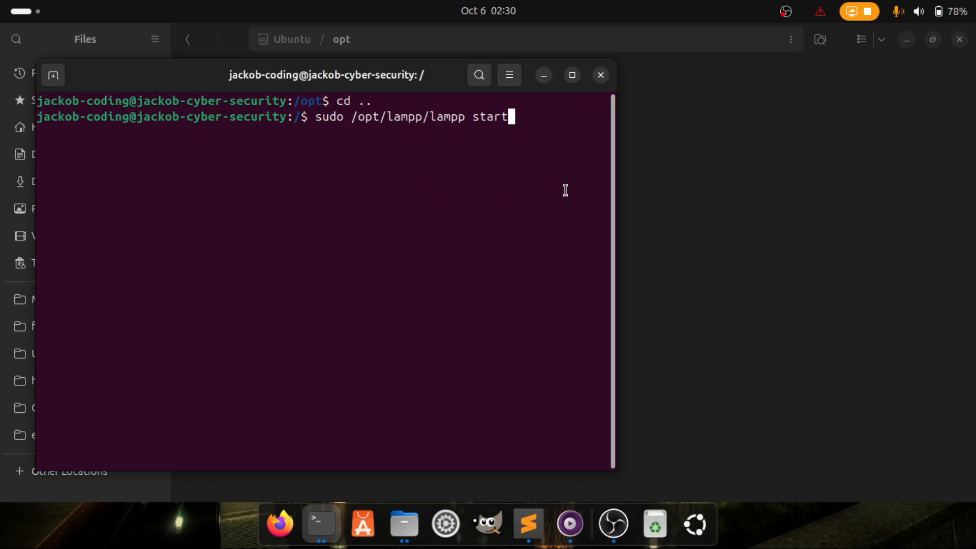
key(Return)
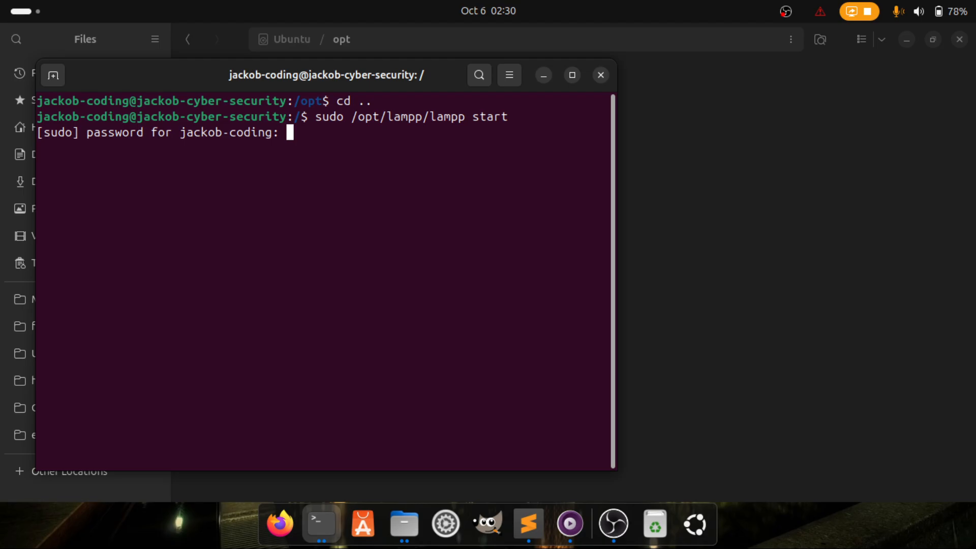
key(Return)
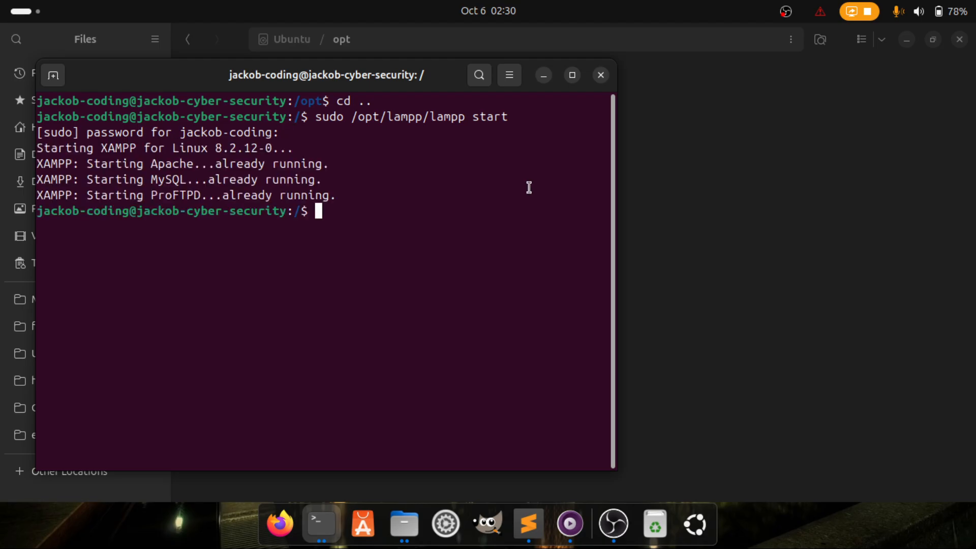
drag(51, 163, 336, 162)
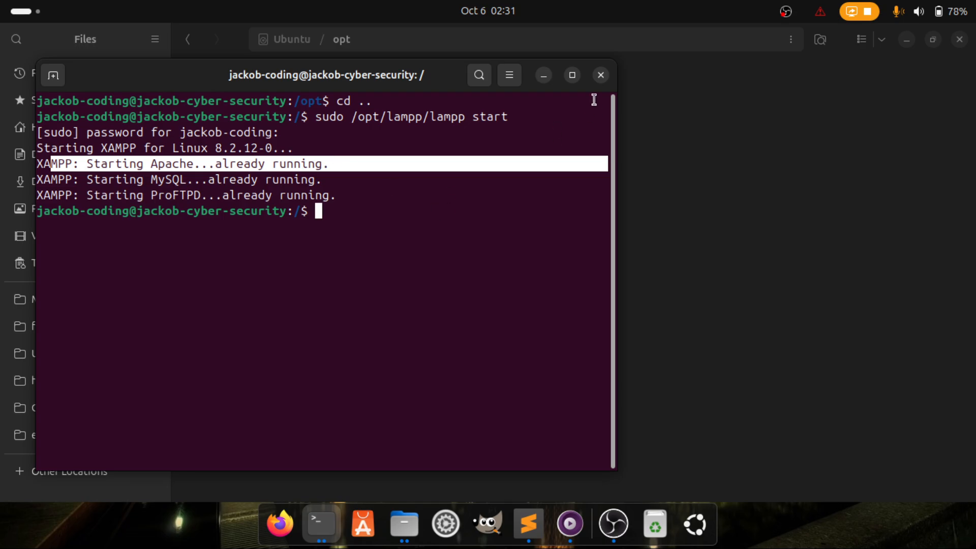
click(601, 75)
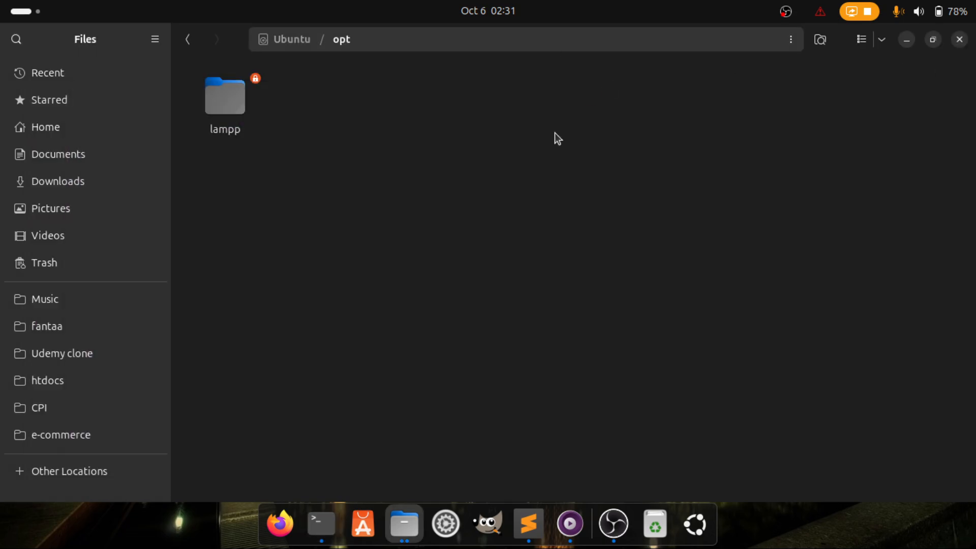
Launch Firefox and load localhost to show the XAMPP dashboard
click(279, 519)
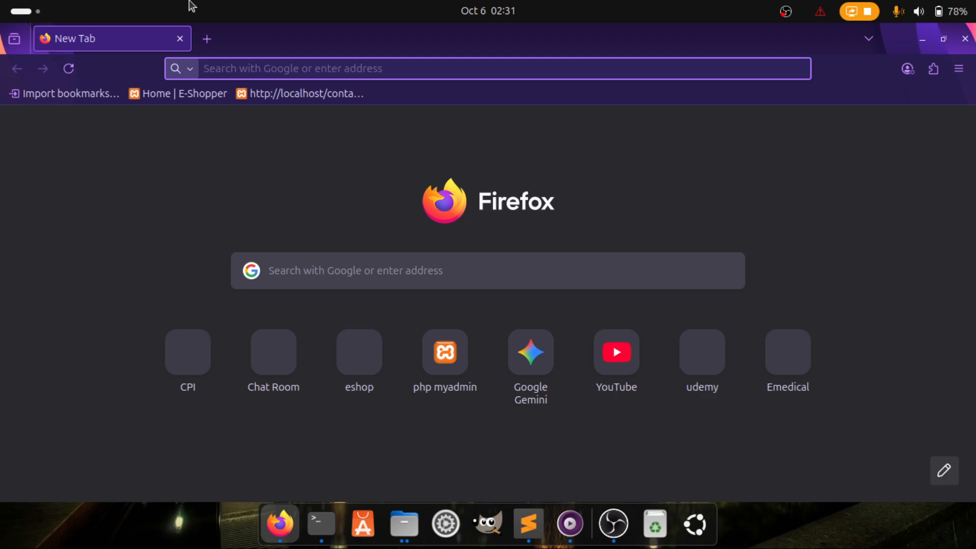
click(218, 61)
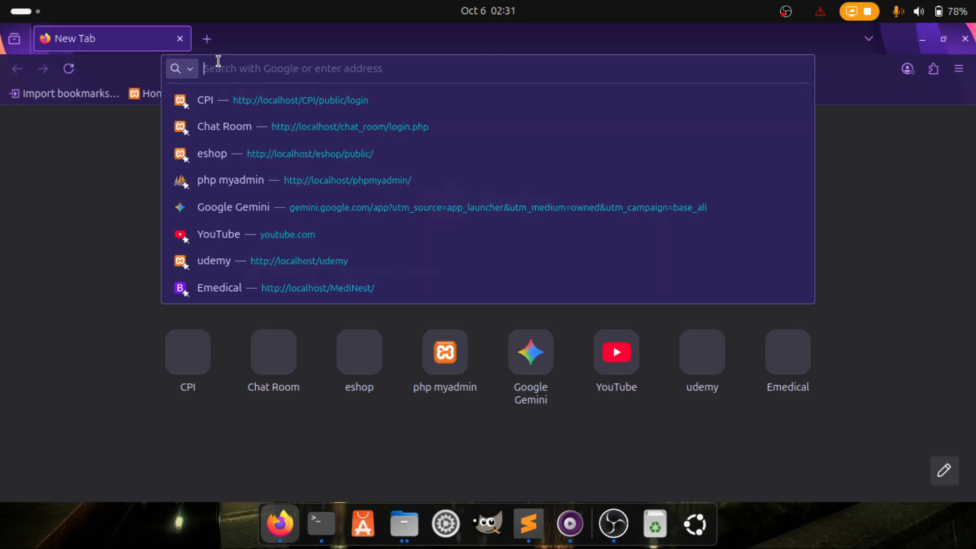
text(lo)
key(Right)
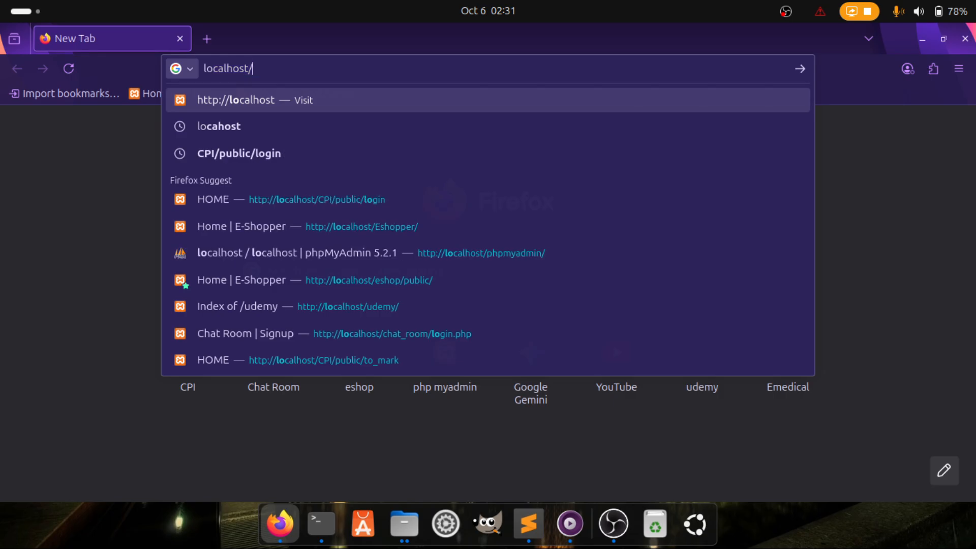
key(Return)
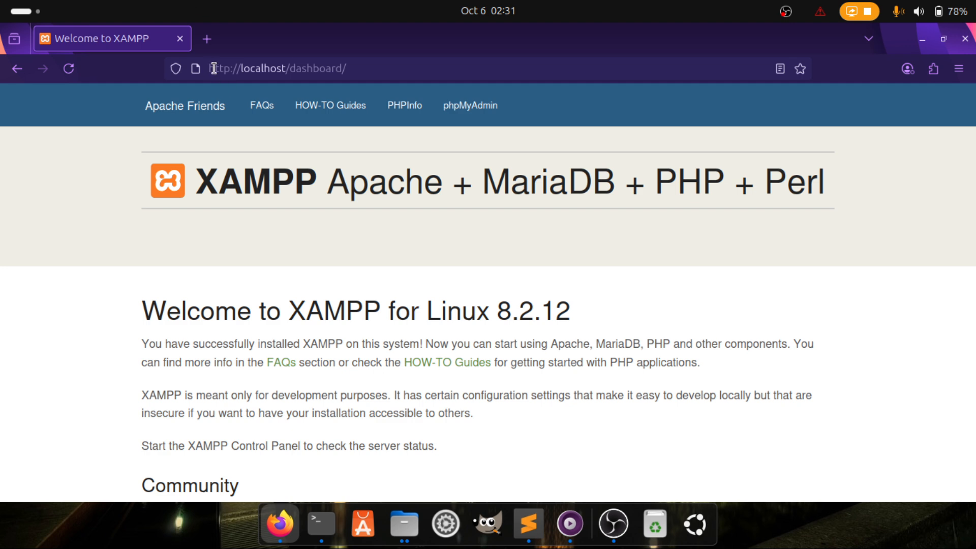
Look over the XAMPP Apache + MariaDB + PHP + Perl dashboard and open phpMyAdmin
drag(214, 68, 393, 67)
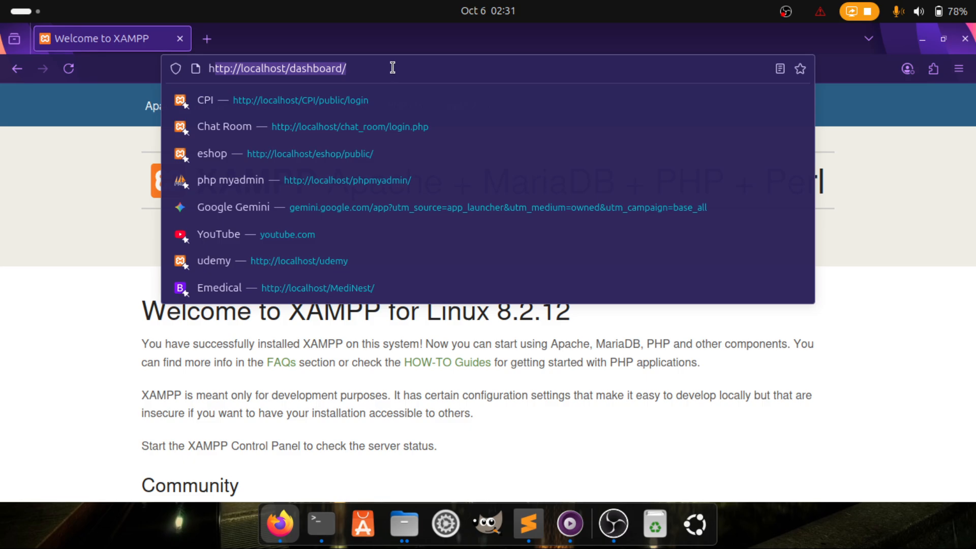
click(393, 67)
key(Escape)
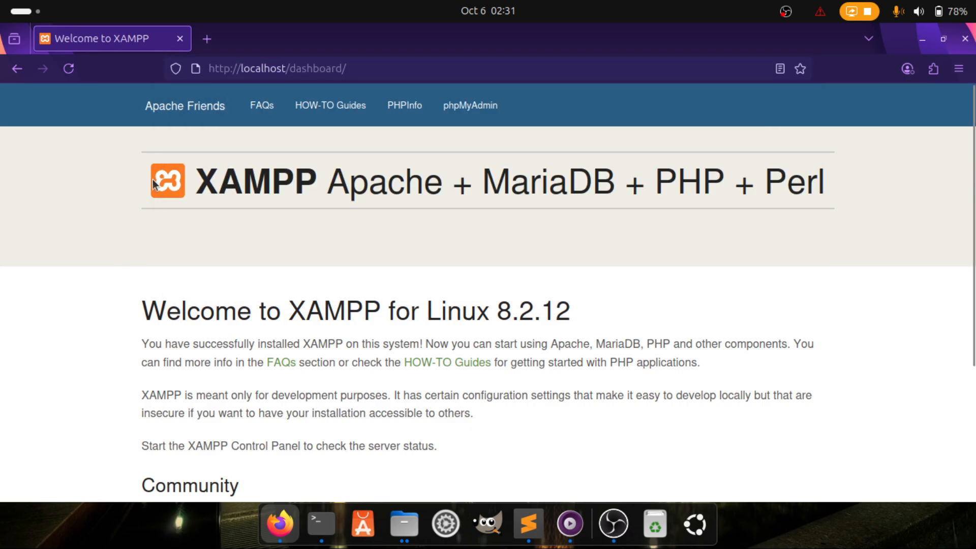
drag(829, 181, 175, 185)
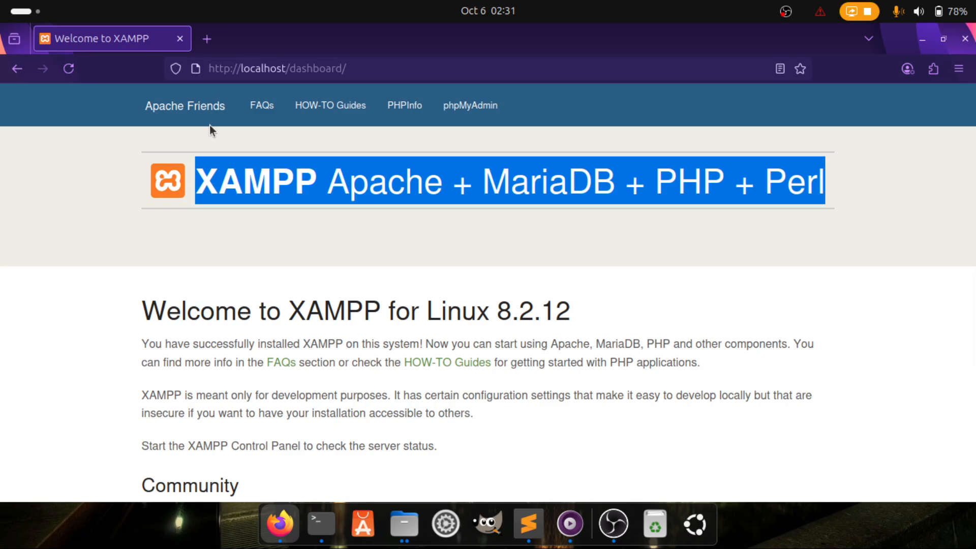
click(270, 253)
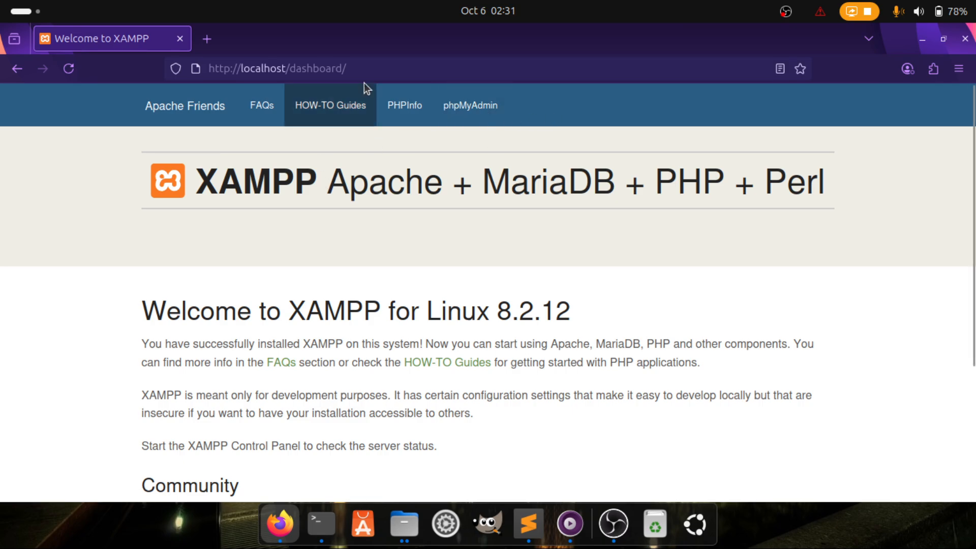
click(473, 107)
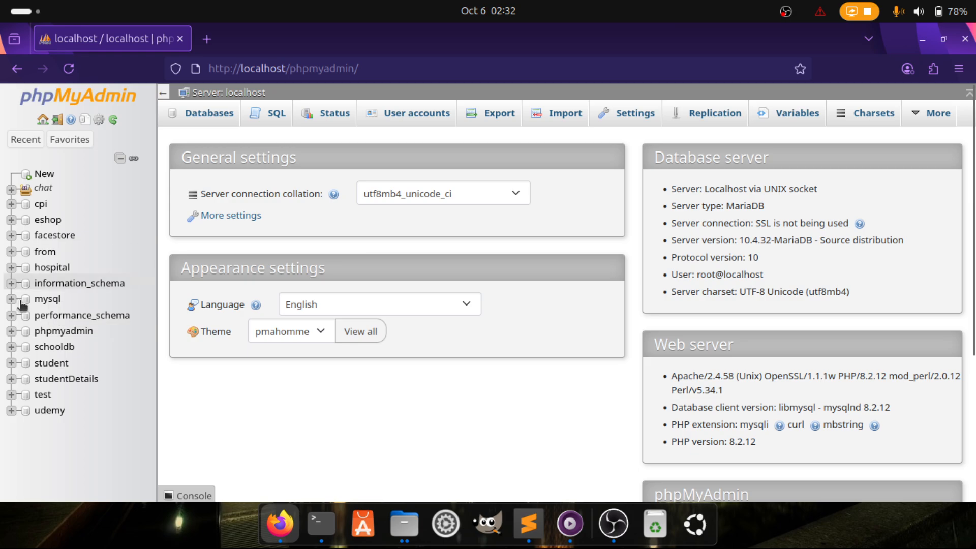
Open hospital, check its Privileges and Routines, then request 'Drop the database (DROP)' under Operations
click(27, 268)
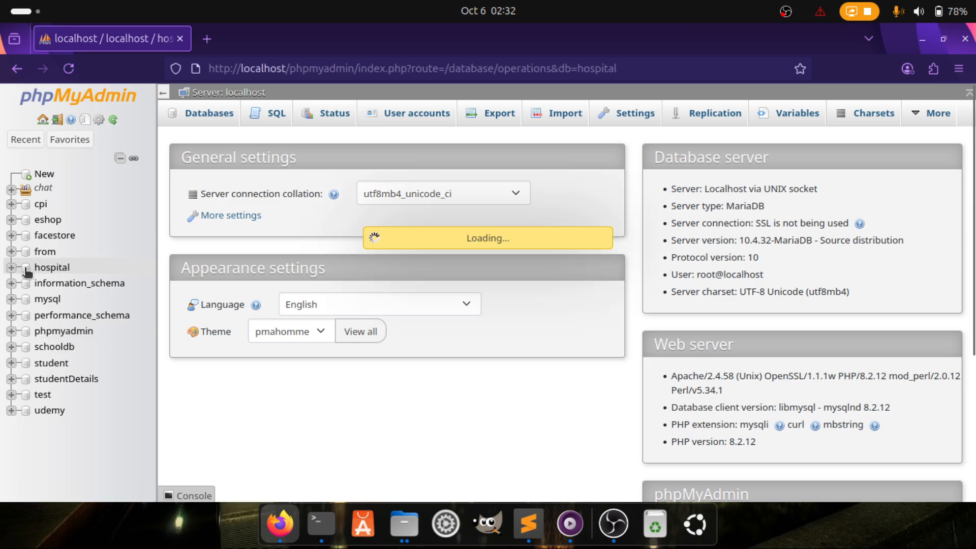
click(687, 116)
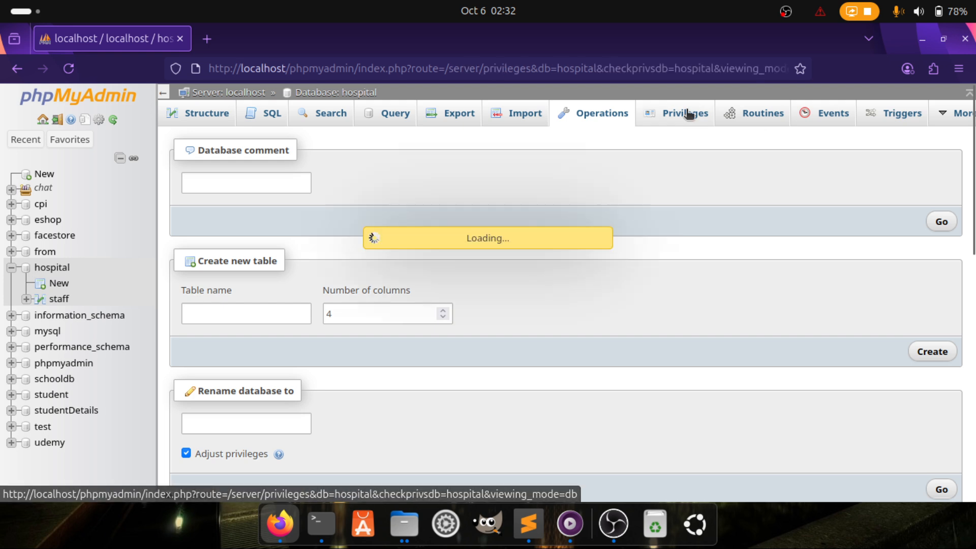
click(756, 113)
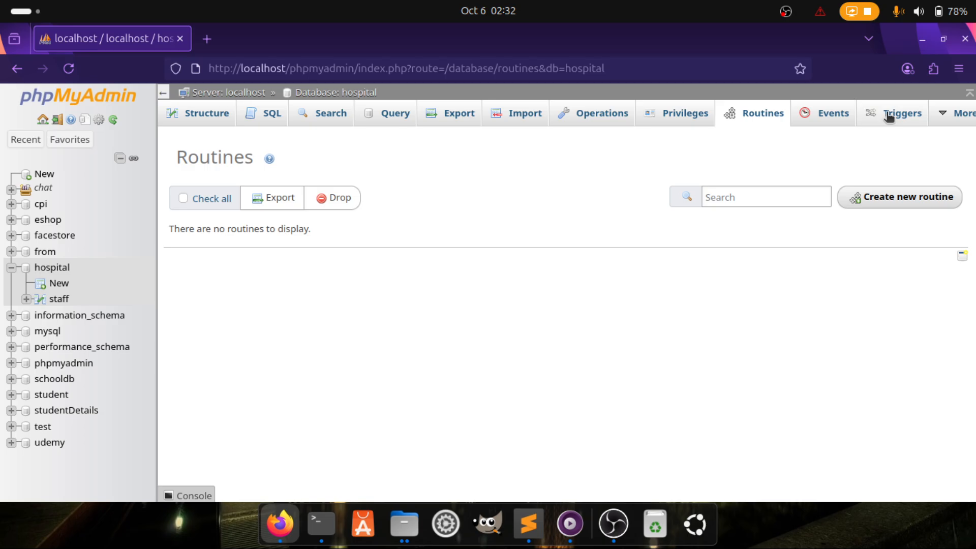
click(594, 117)
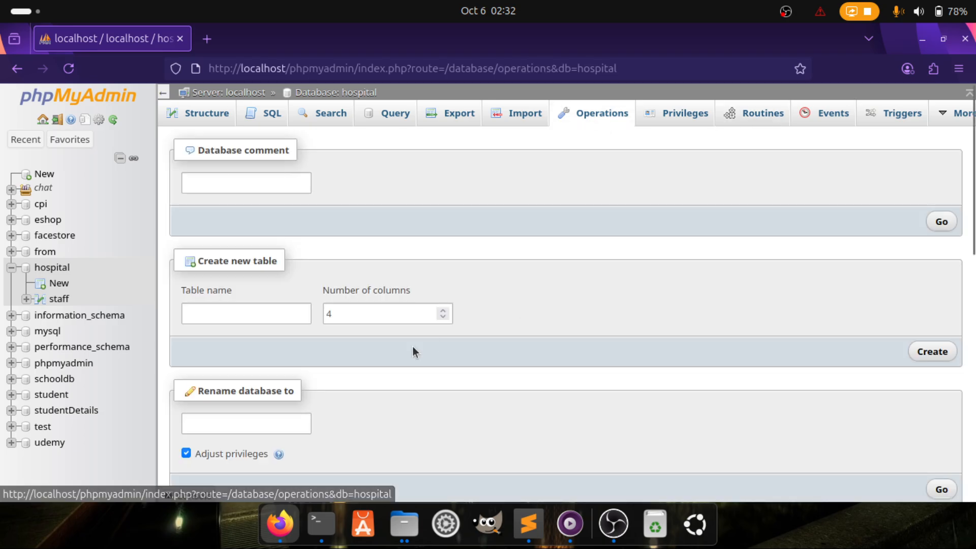
scroll(413, 347, down, 10)
scroll(413, 347, up, 5)
scroll(412, 351, down, 1)
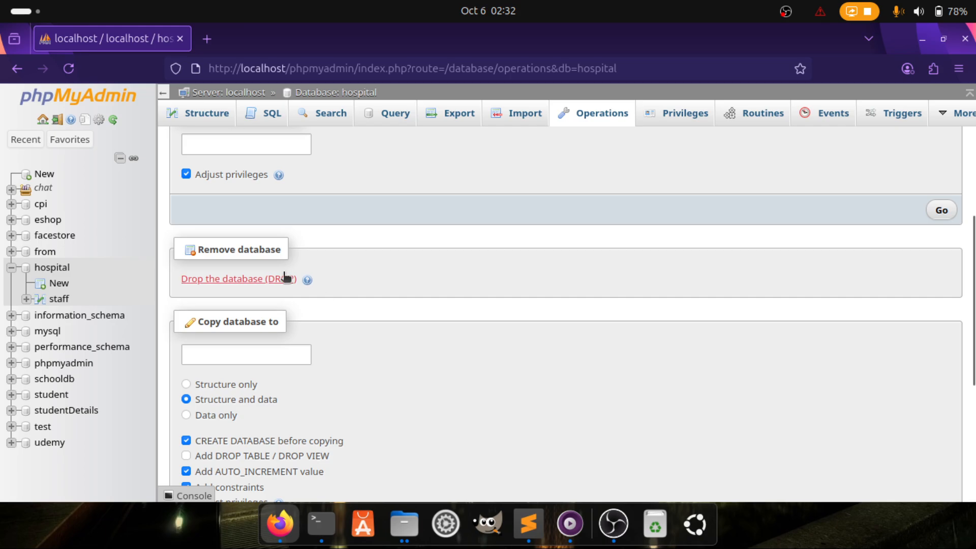
click(257, 279)
Confirm dropping hospital and return to the phpMyAdmin home page
click(510, 332)
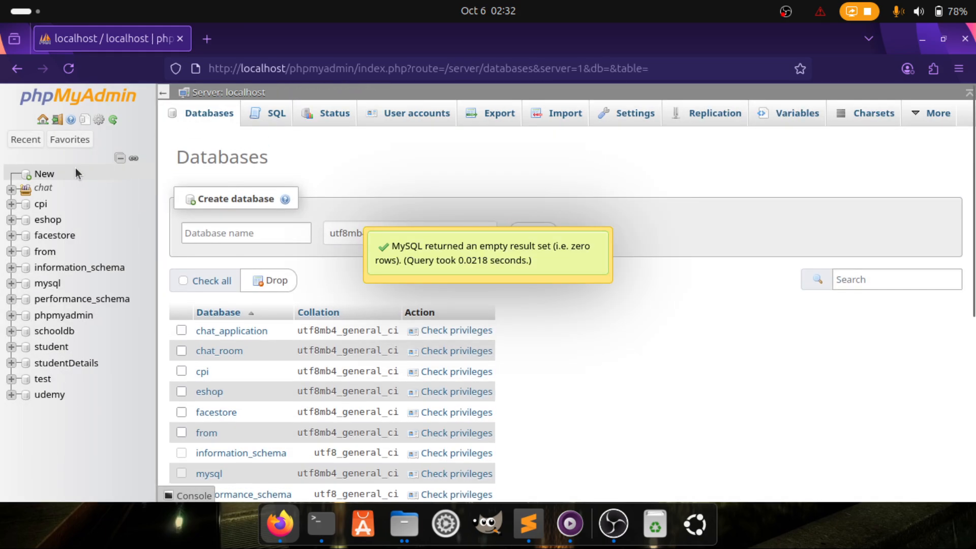
click(198, 121)
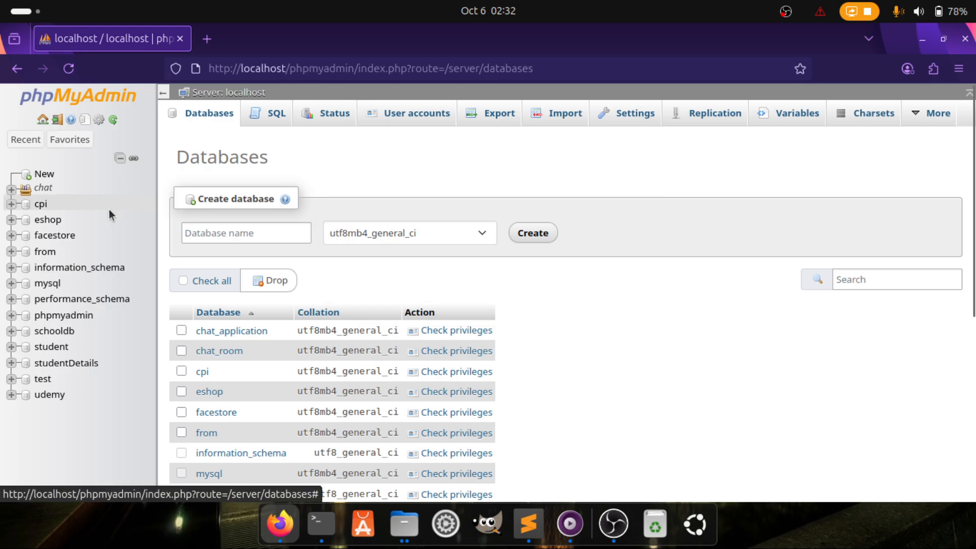
drag(554, 67, 356, 68)
key(BackSpace)
key(Return)
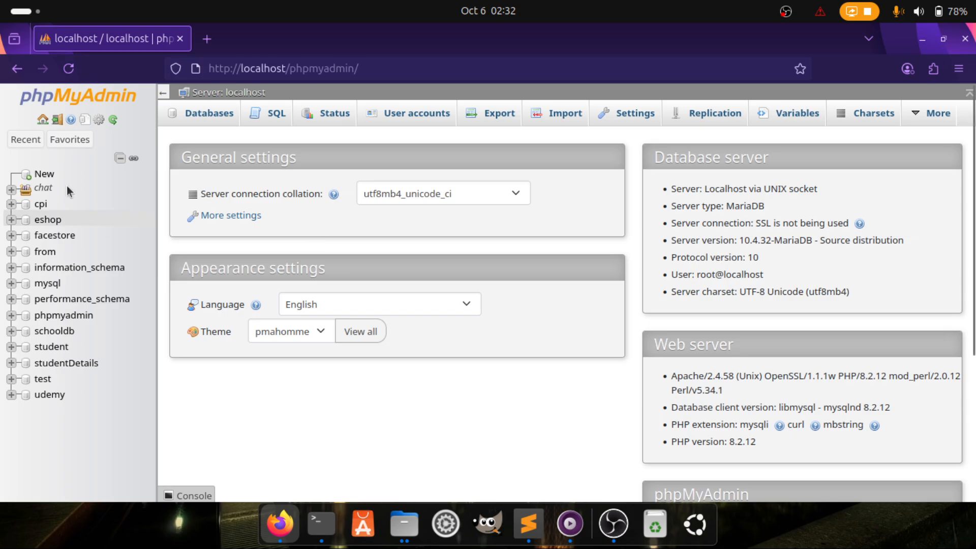
Create a new database named hospital
click(43, 177)
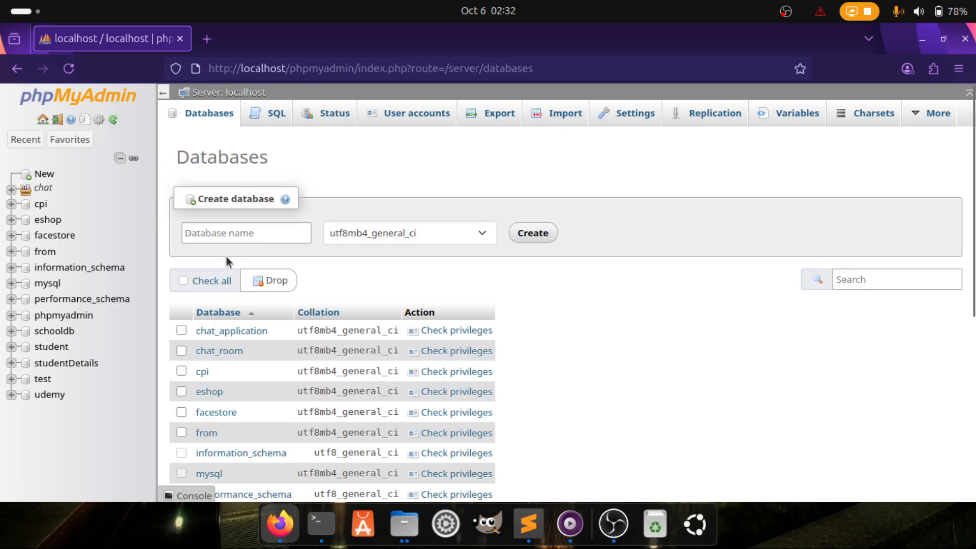
click(192, 232)
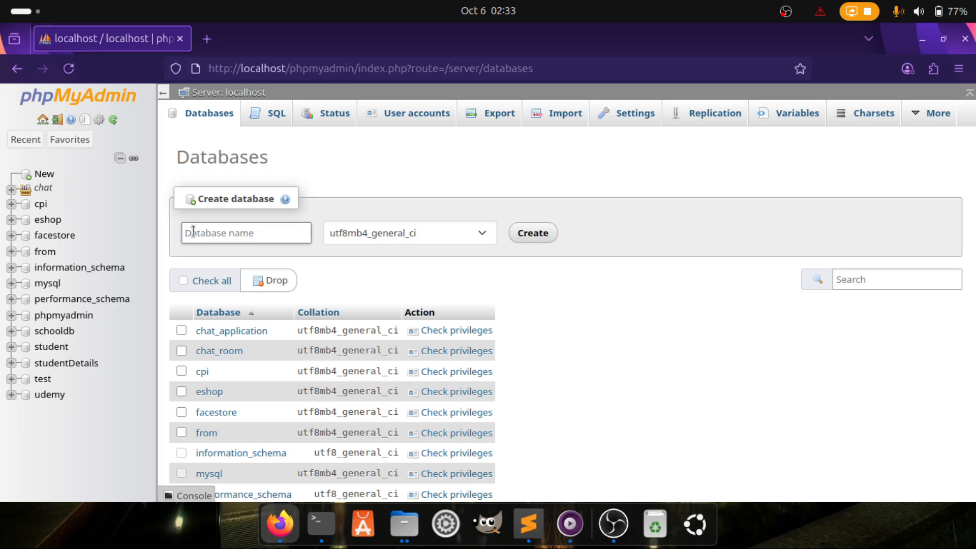
text(s)
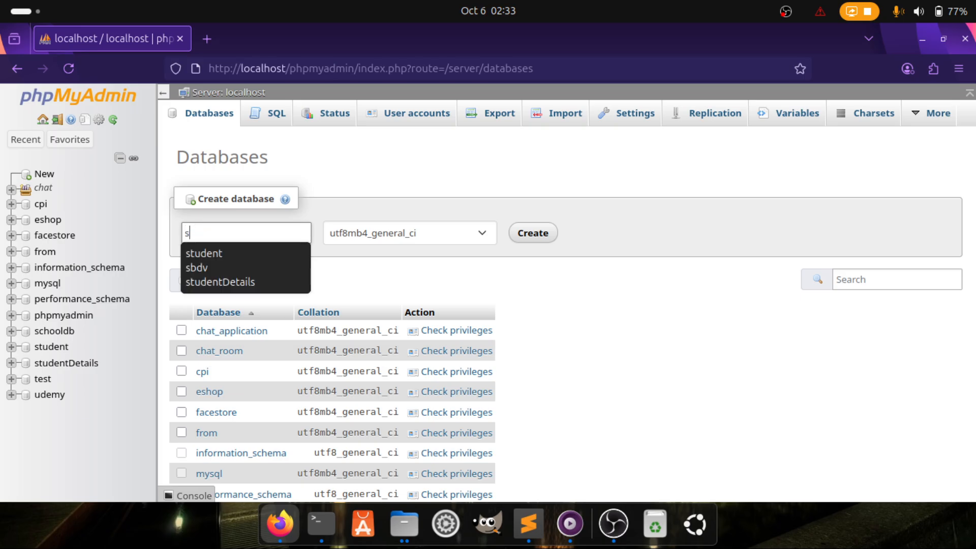
text(hos)
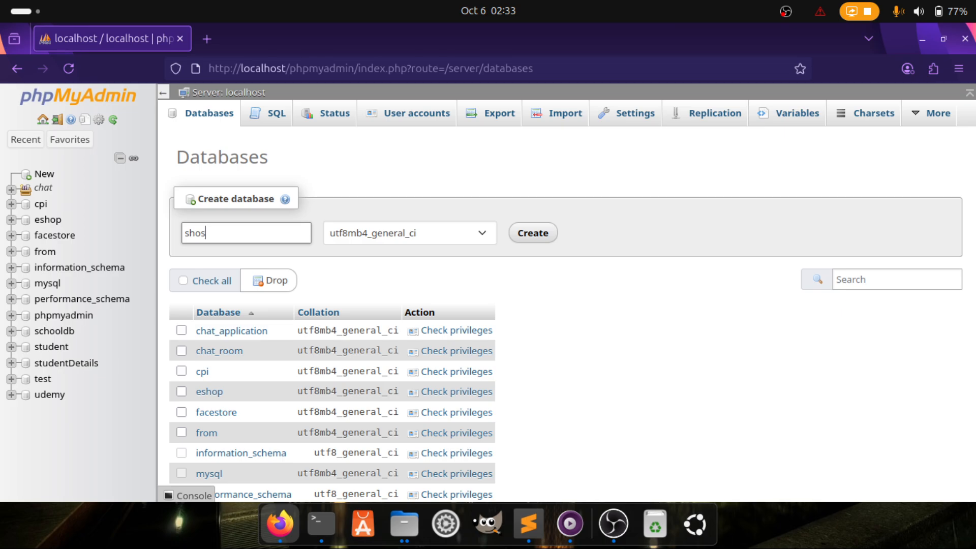
key(BackSpace)
key(BackSpace)
key(BackSpace)
key(BackSpace)
text(ho)
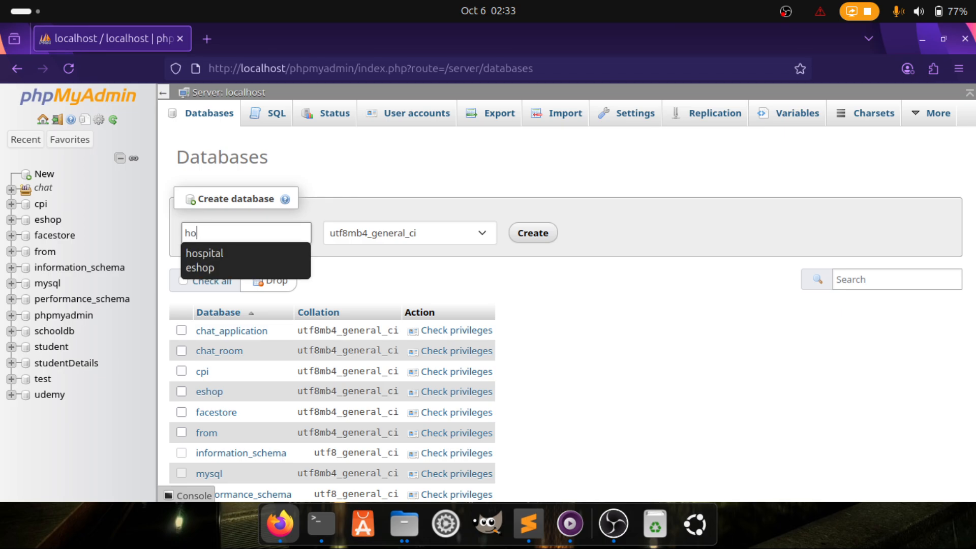
key(Down)
key(Return)
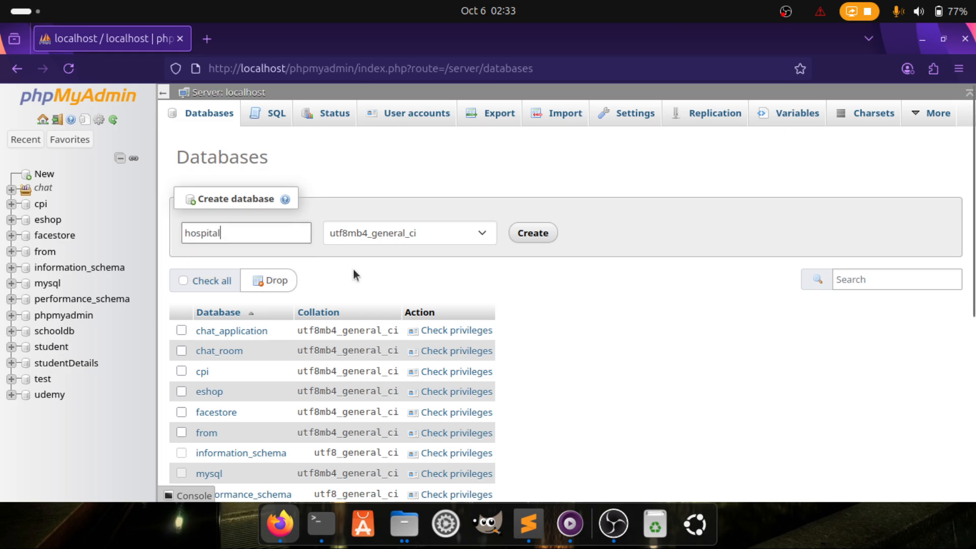
click(542, 236)
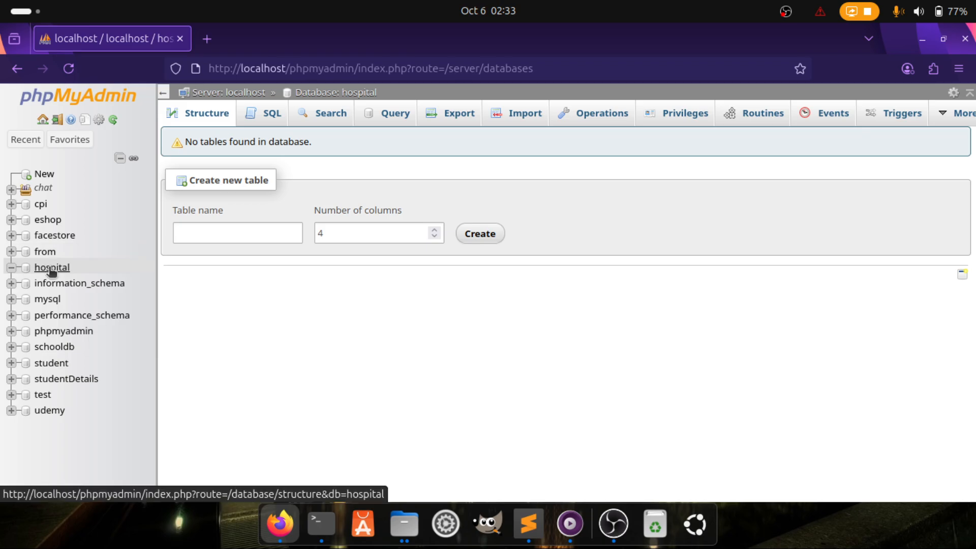
Enter staff as the new table name
drag(169, 209, 215, 209)
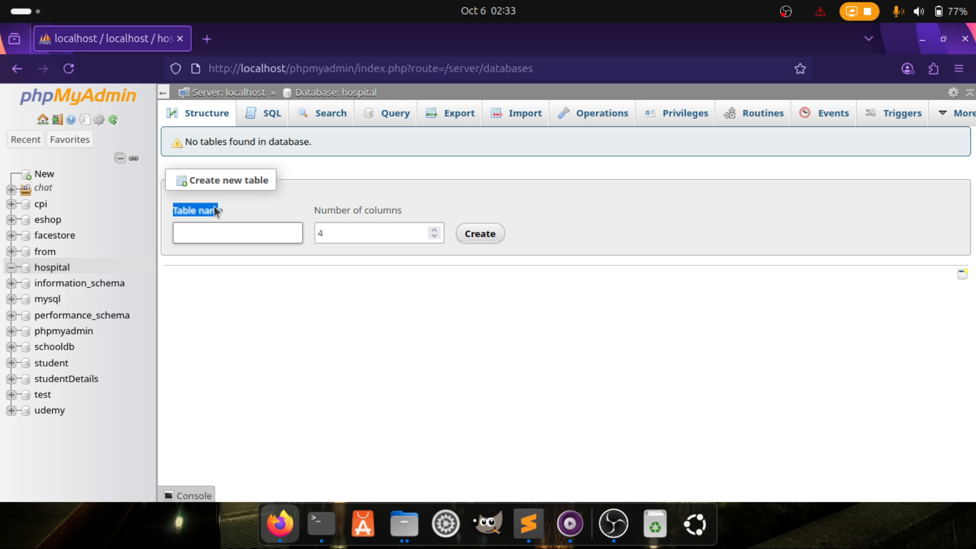
click(205, 226)
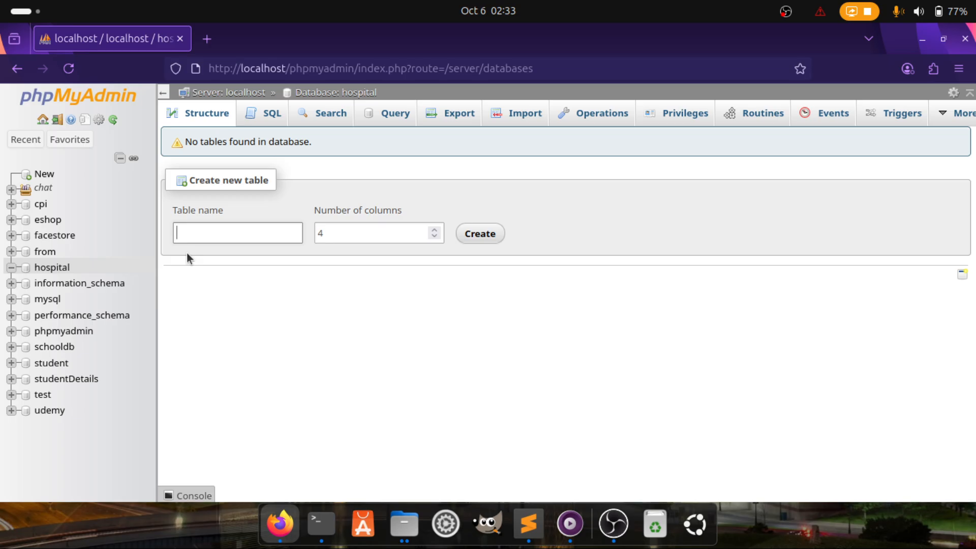
text(sta)
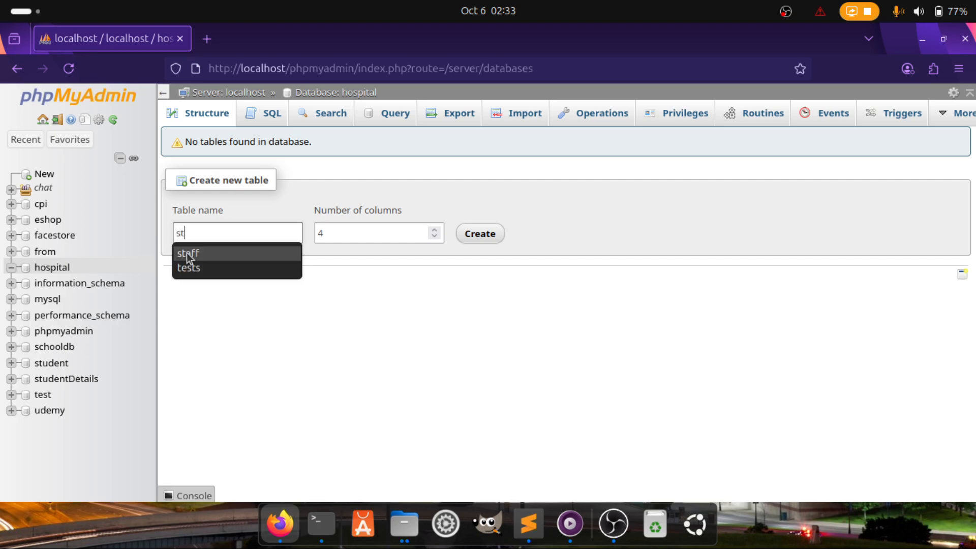
click(210, 259)
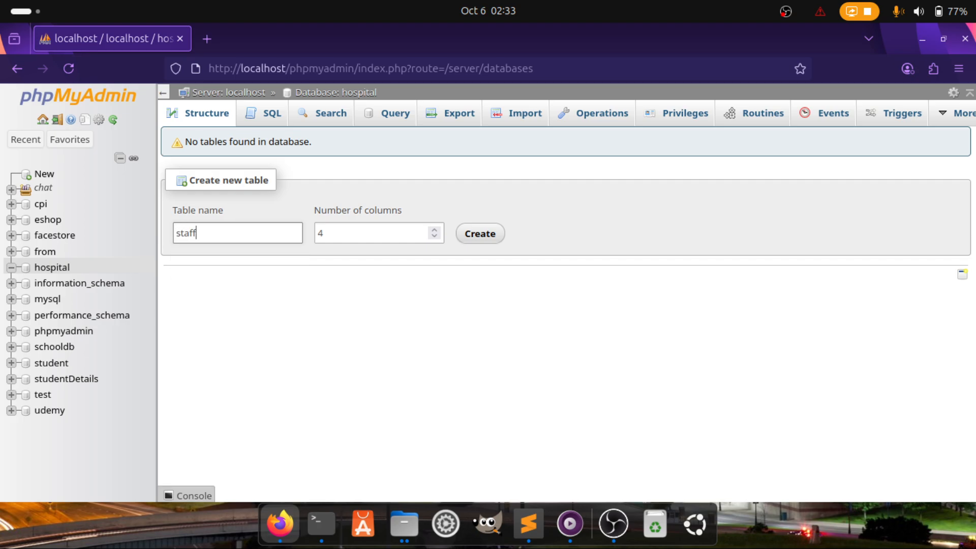
click(214, 234)
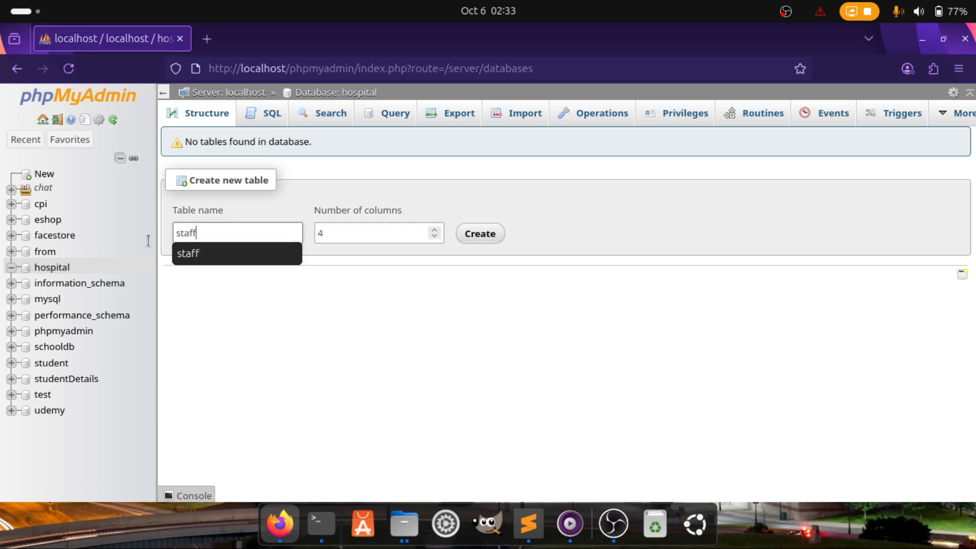
drag(218, 233, 161, 234)
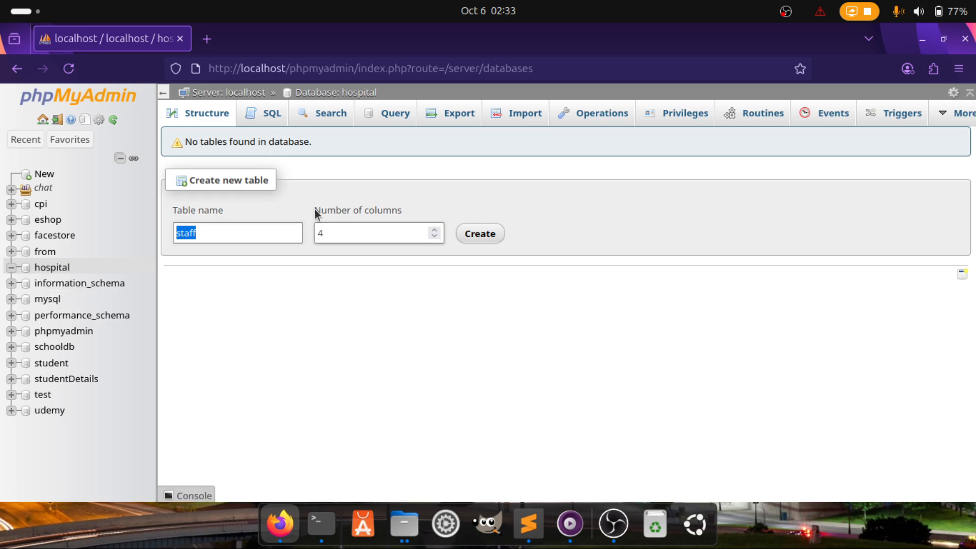
Set the number of columns to 4 and create the staff table
drag(315, 209, 416, 208)
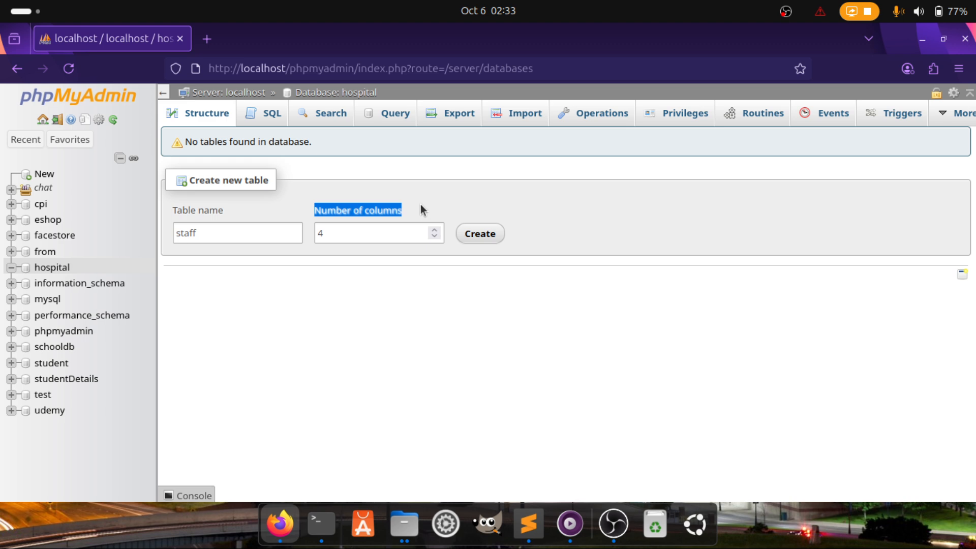
double_click(358, 231)
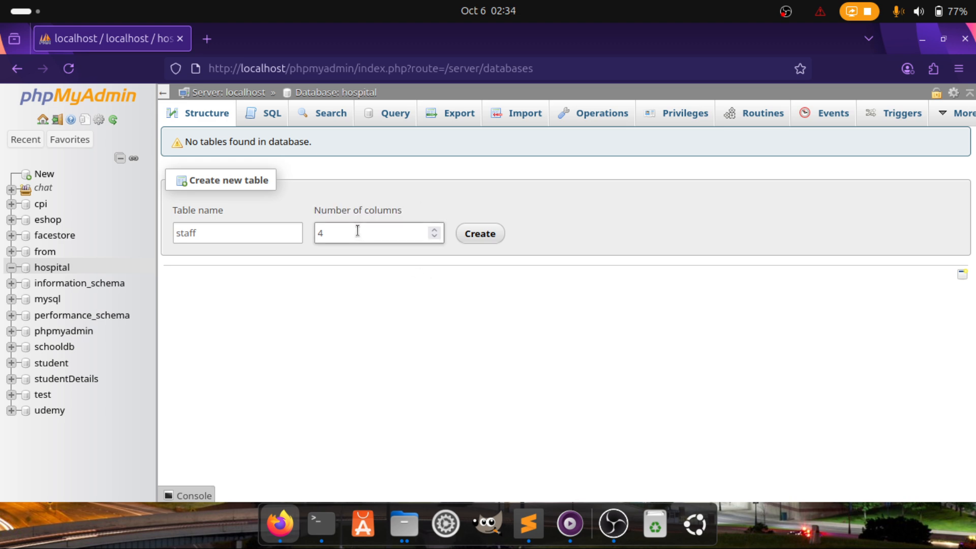
key(BackSpace)
text(12)
key(BackSpace)
key(BackSpace)
text(4)
click(477, 237)
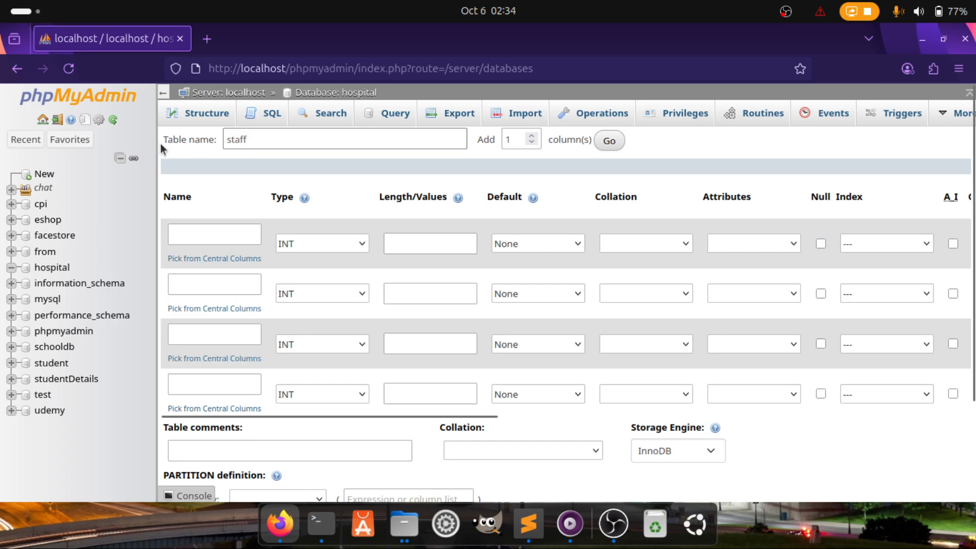
Inspect the staff form's Add columns count, then place the caret in the first column's Name
drag(162, 140, 475, 142)
click(484, 138)
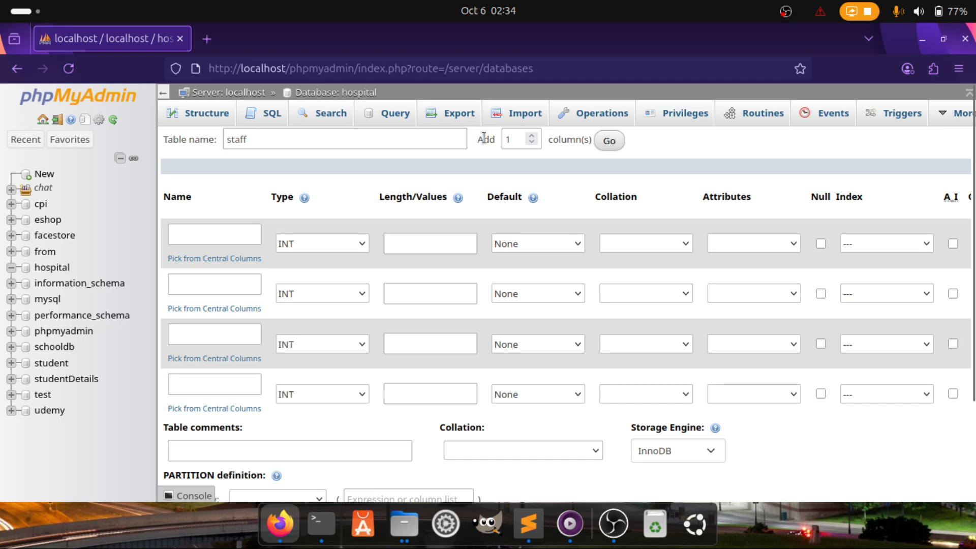
double_click(484, 138)
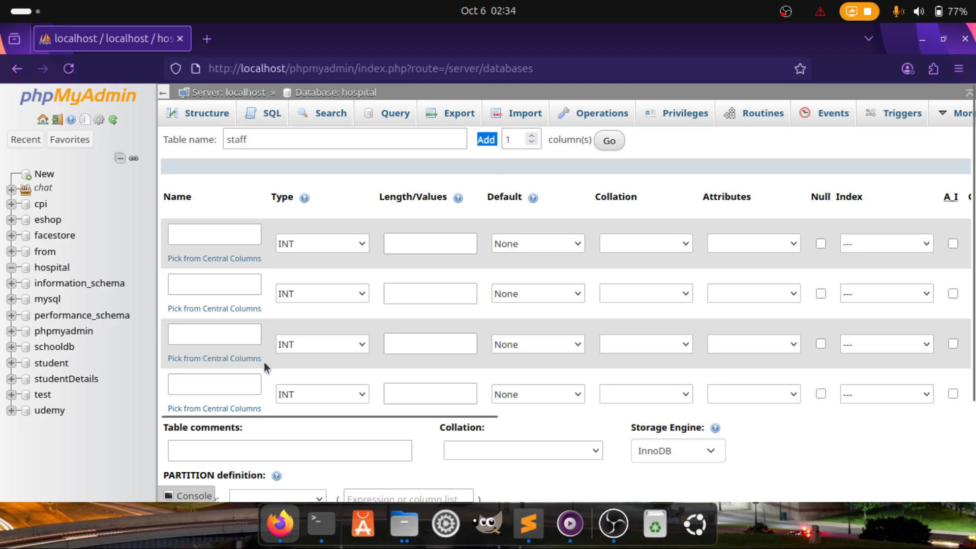
double_click(510, 138)
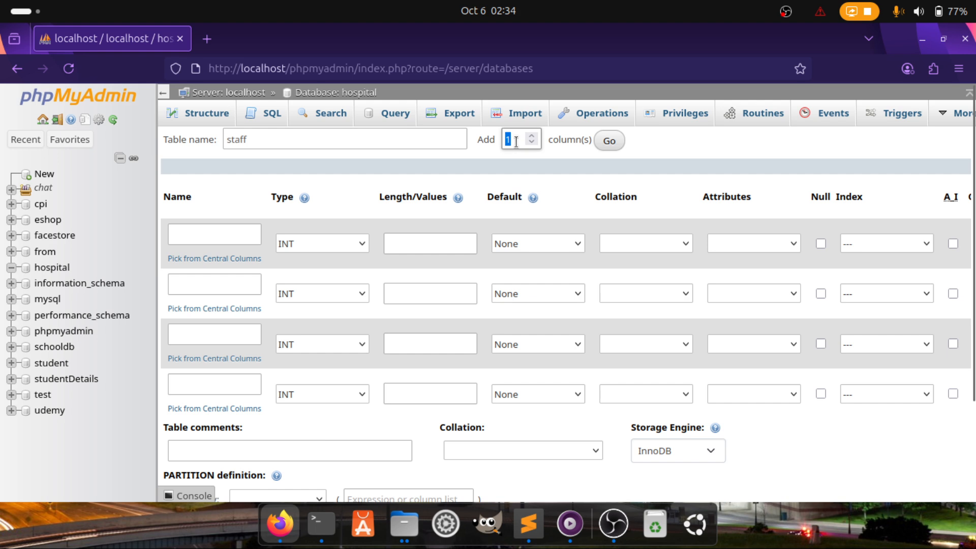
click(511, 142)
double_click(508, 141)
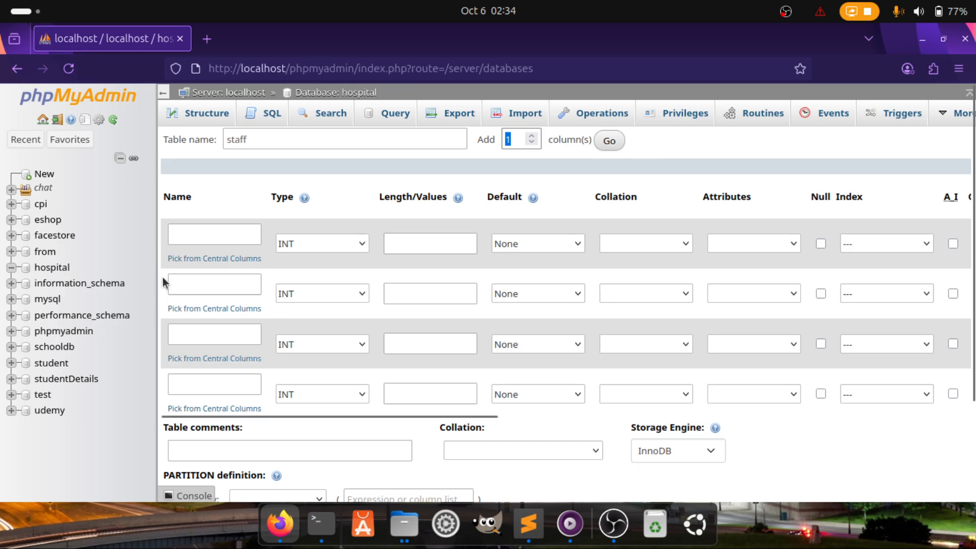
click(189, 228)
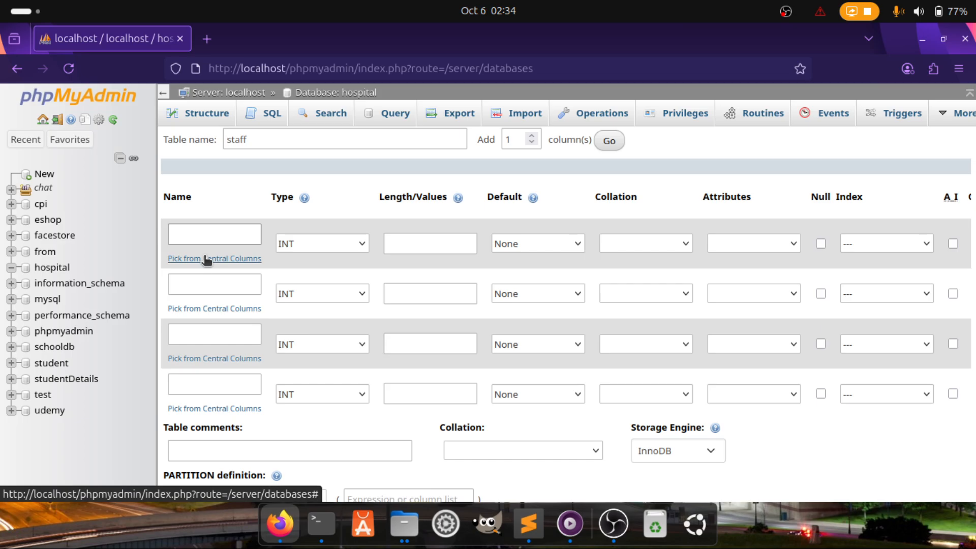
click(197, 229)
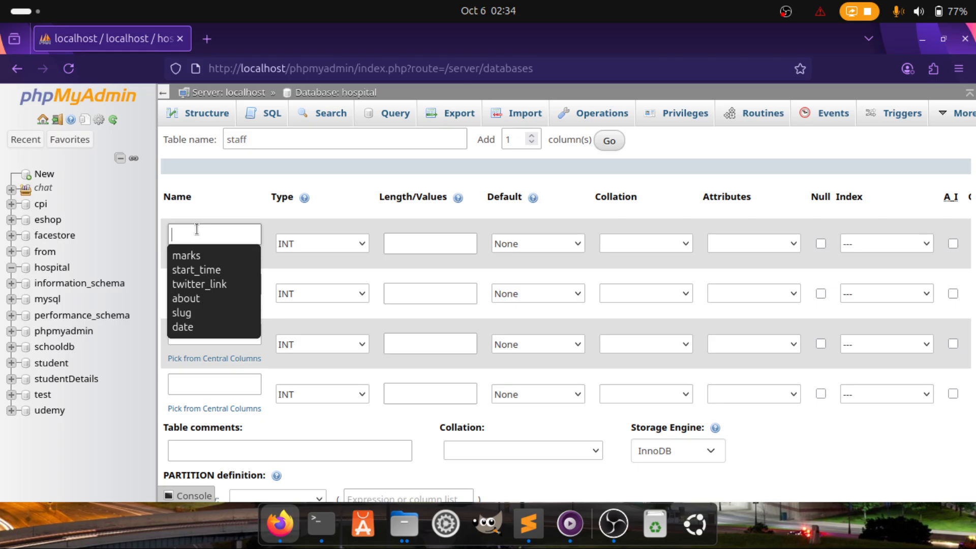
Name the four columns id, userid, firstname and lastname
text(id)
click(238, 178)
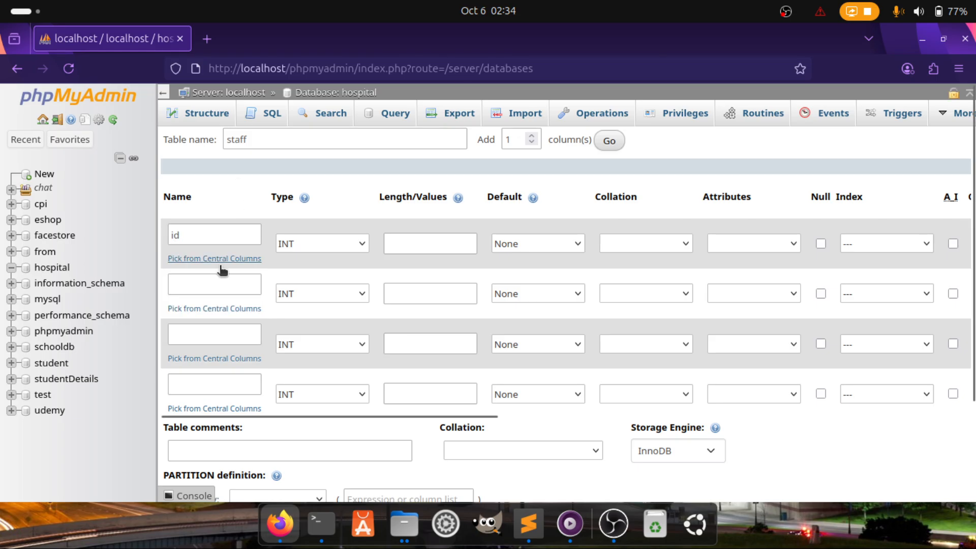
click(203, 285)
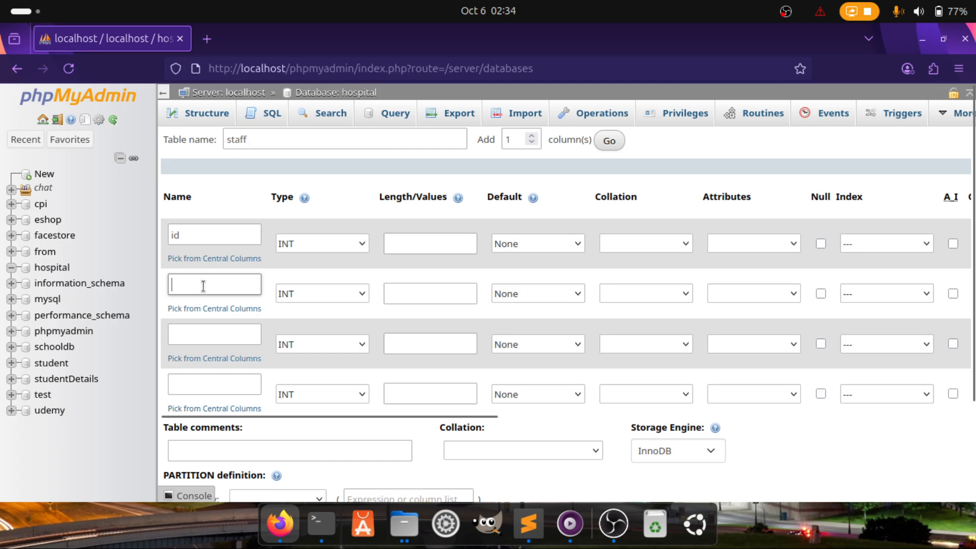
text(ser)
key(BackSpace)
key(BackSpace)
key(BackSpace)
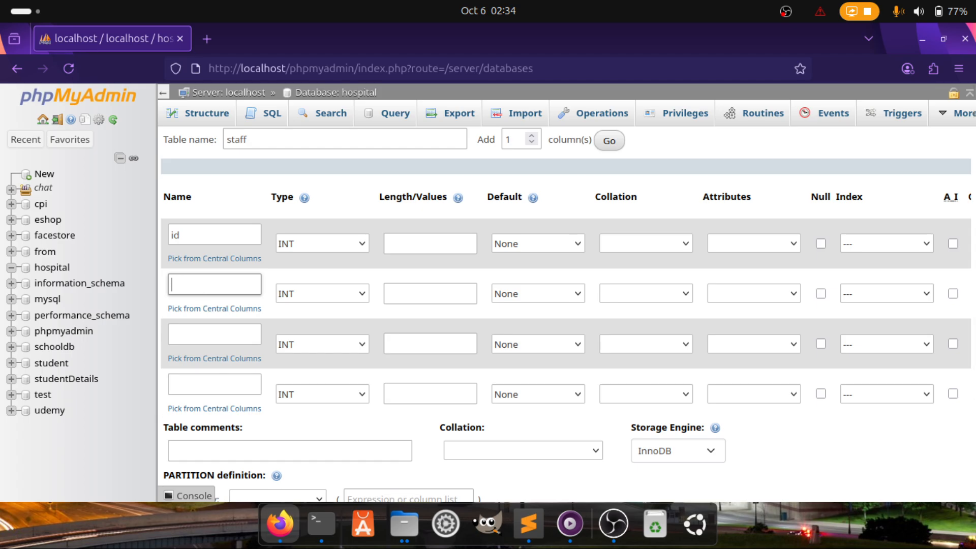
text(userid)
click(217, 326)
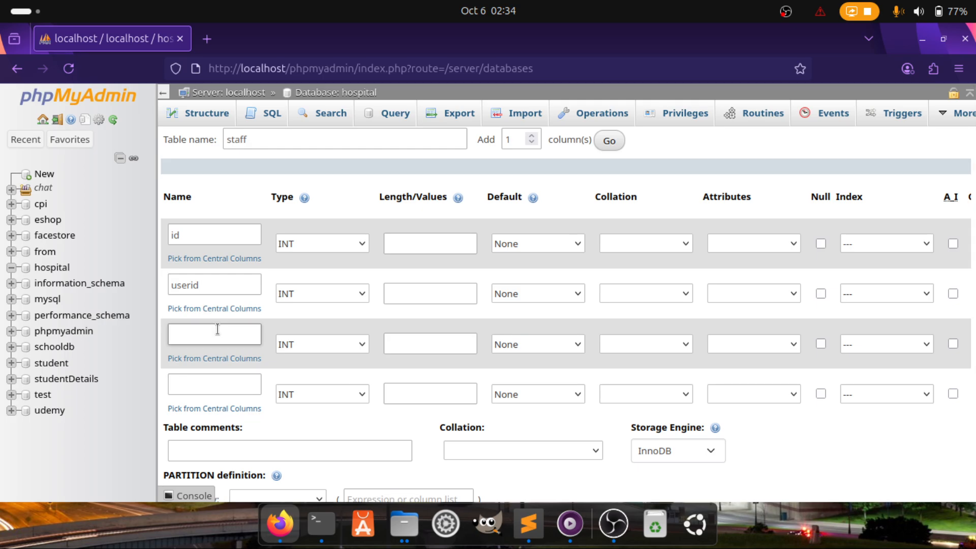
text(d)
key(BackSpace)
text(firstname)
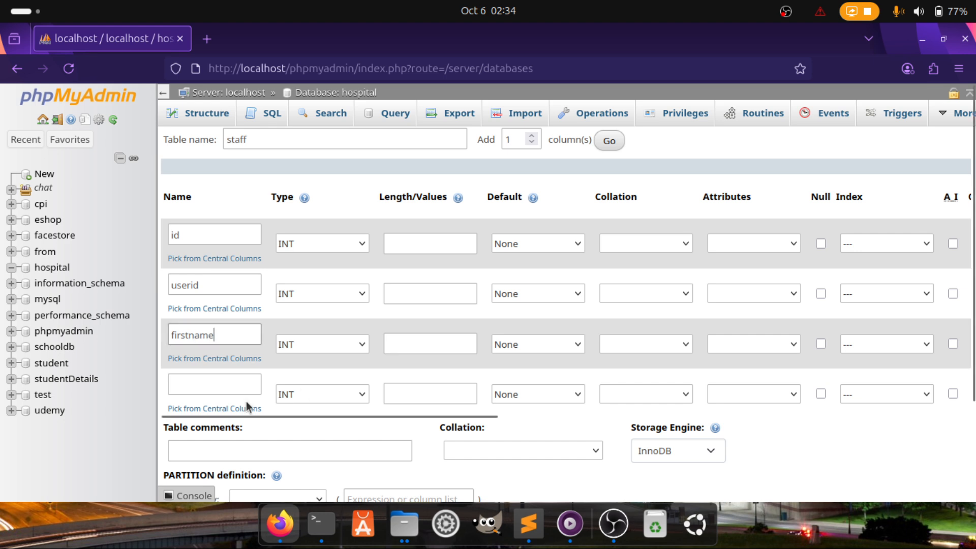
click(191, 386)
text(la)
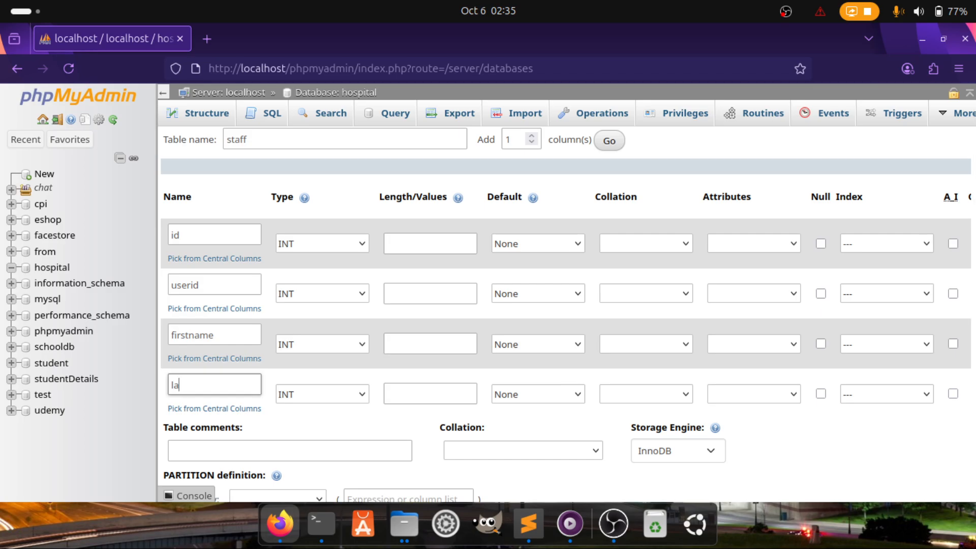
text(stname)
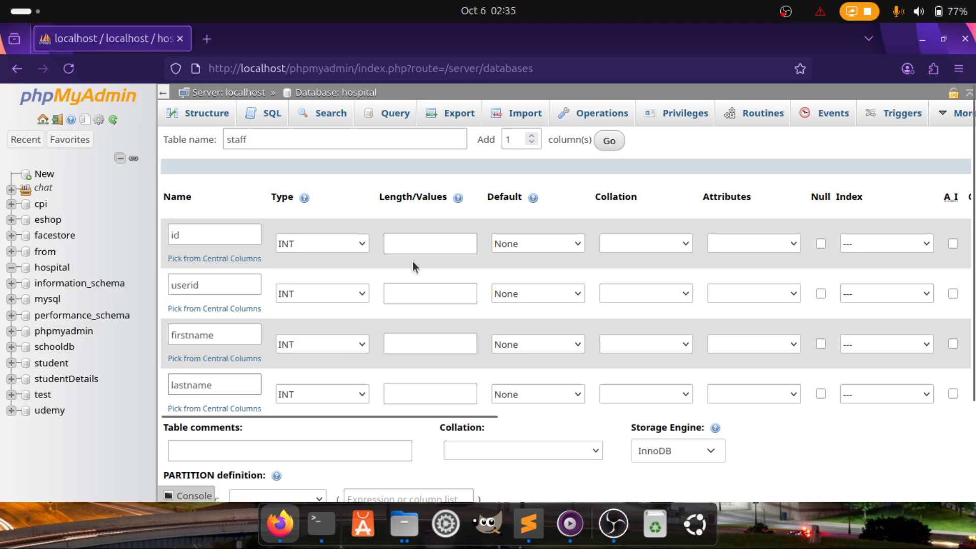
Add 3 more column rows to the staff form
double_click(510, 138)
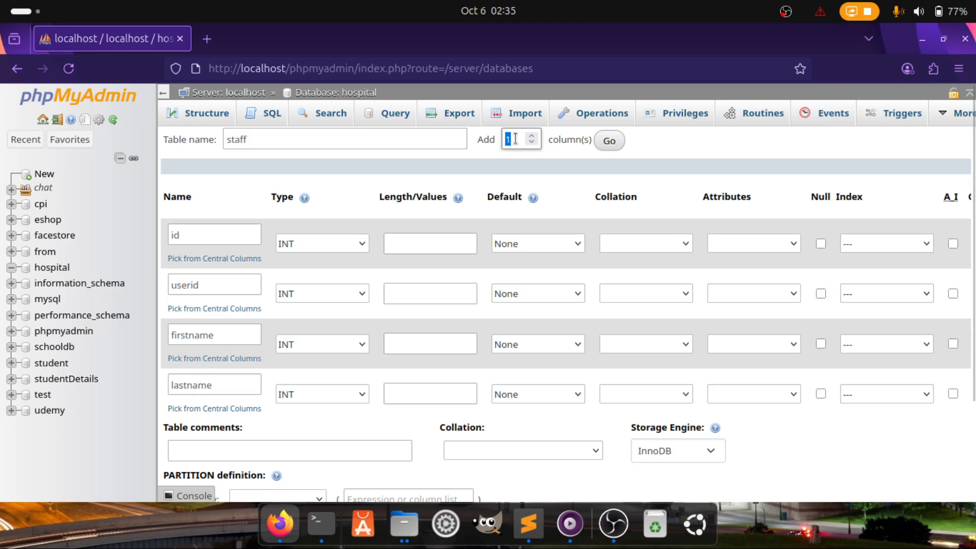
text(3)
click(608, 141)
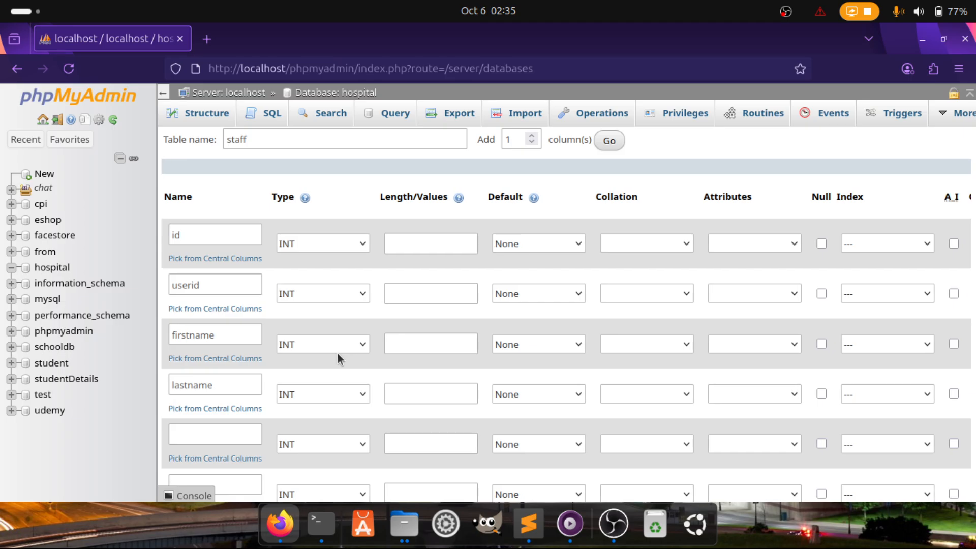
Name the fifth, sixth and seventh columns email, password and status
scroll(972, 246, down, 3)
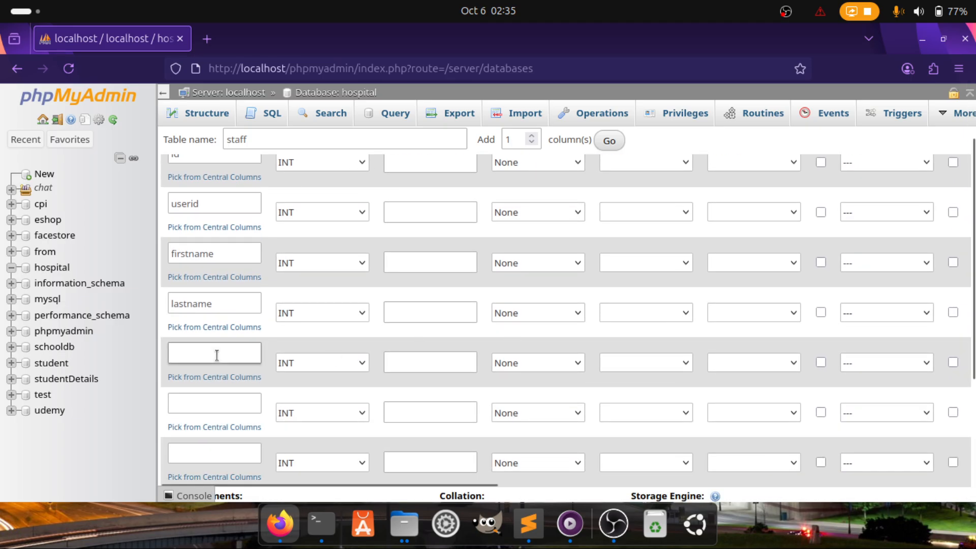
click(210, 354)
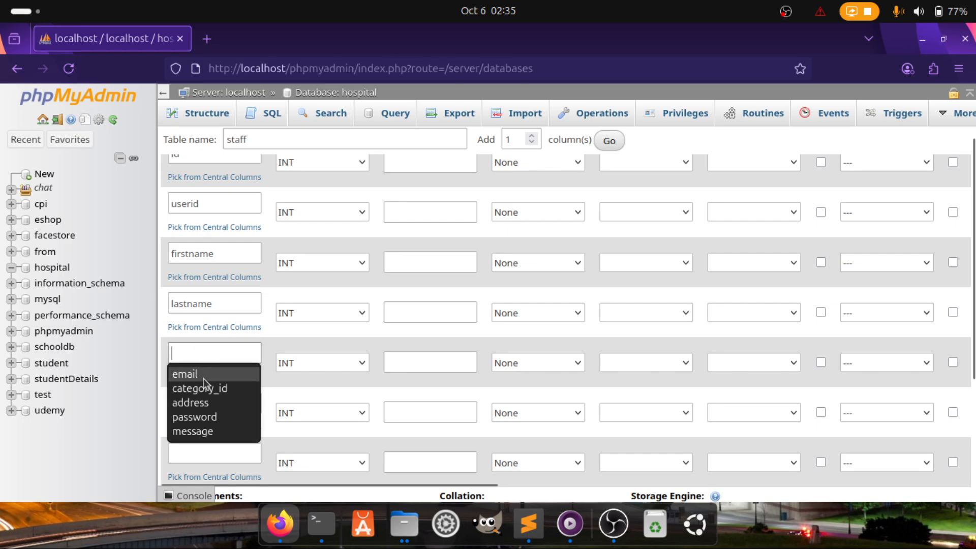
click(204, 378)
click(196, 403)
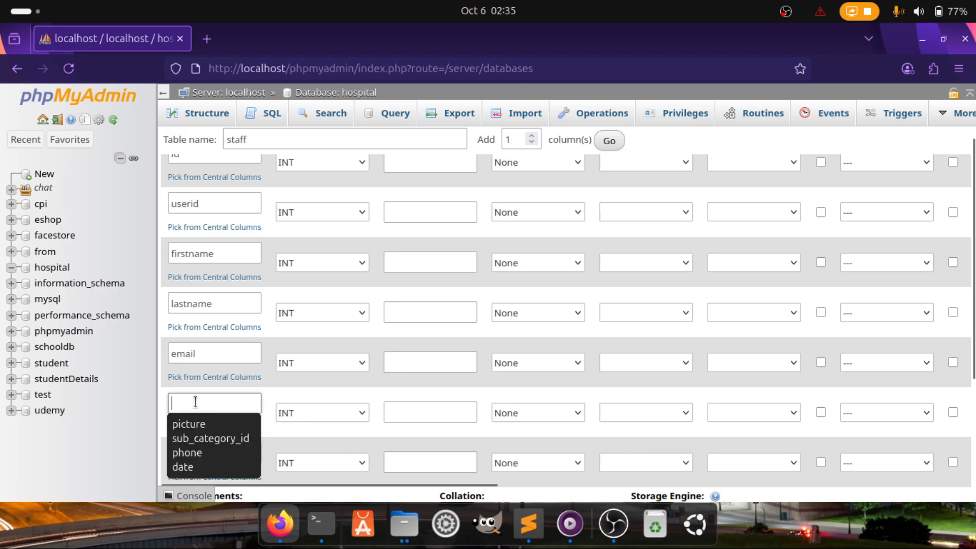
text(pass)
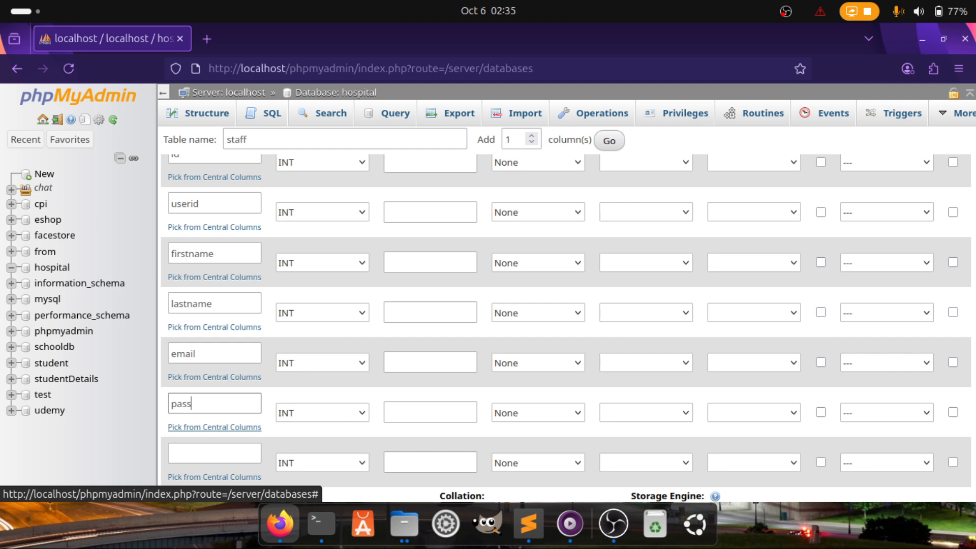
text(word)
click(186, 450)
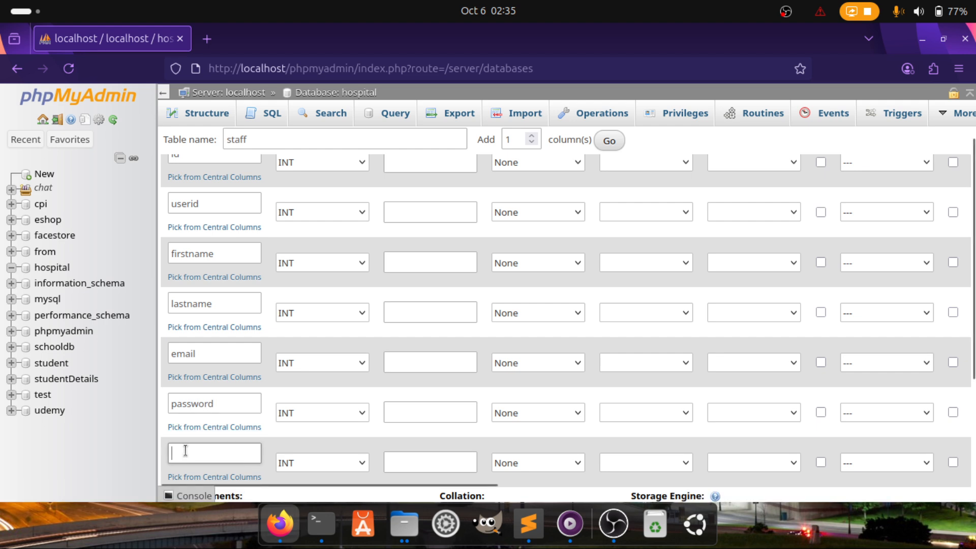
text(s)
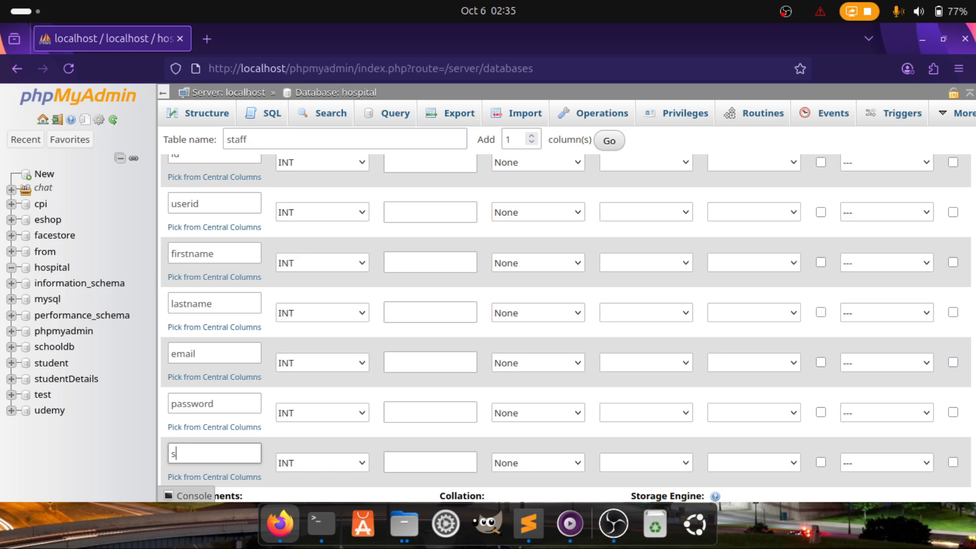
text(tatus)
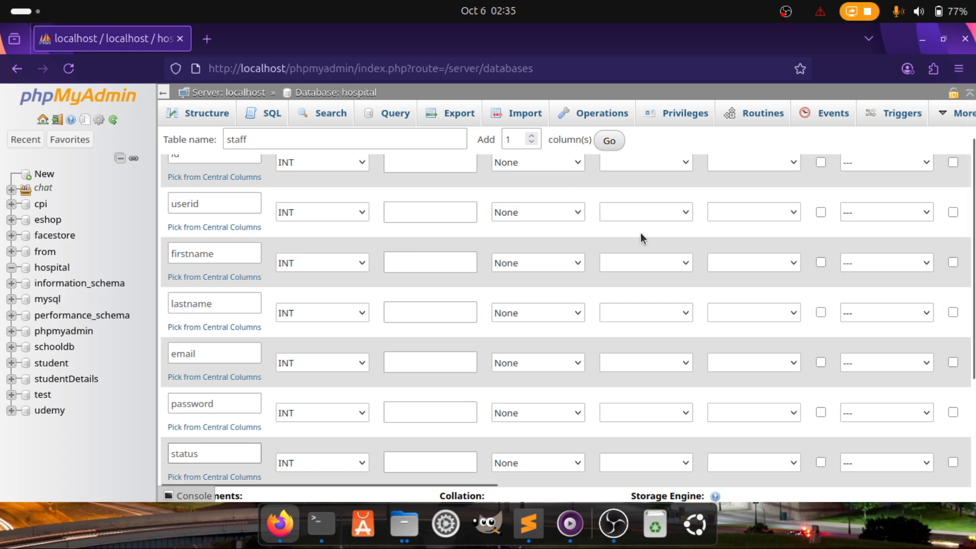
Append one more column row and name it date
click(609, 142)
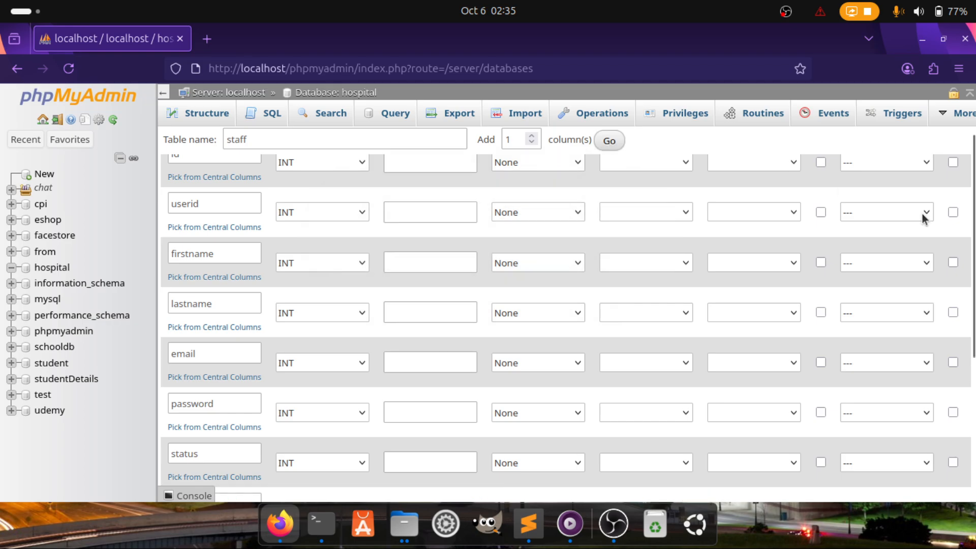
scroll(973, 218, down, 3)
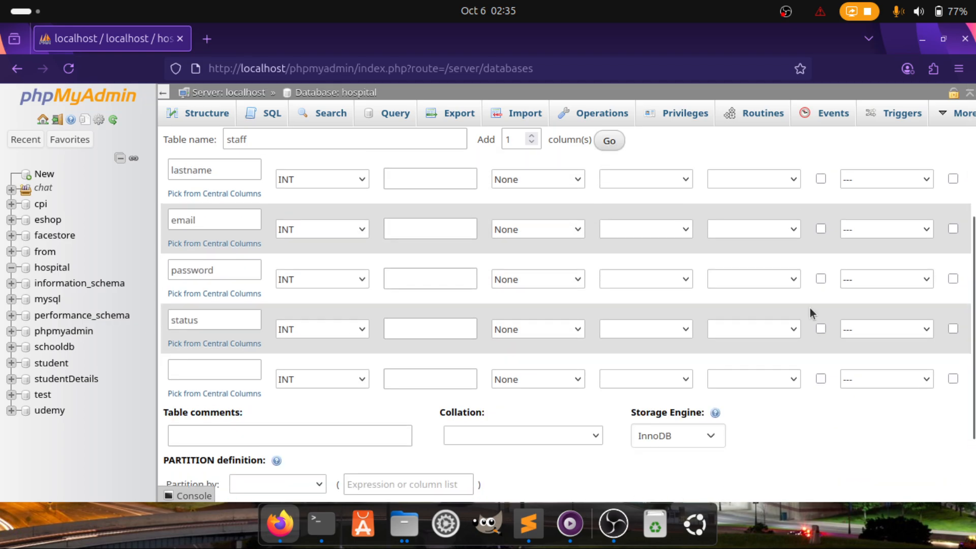
click(201, 366)
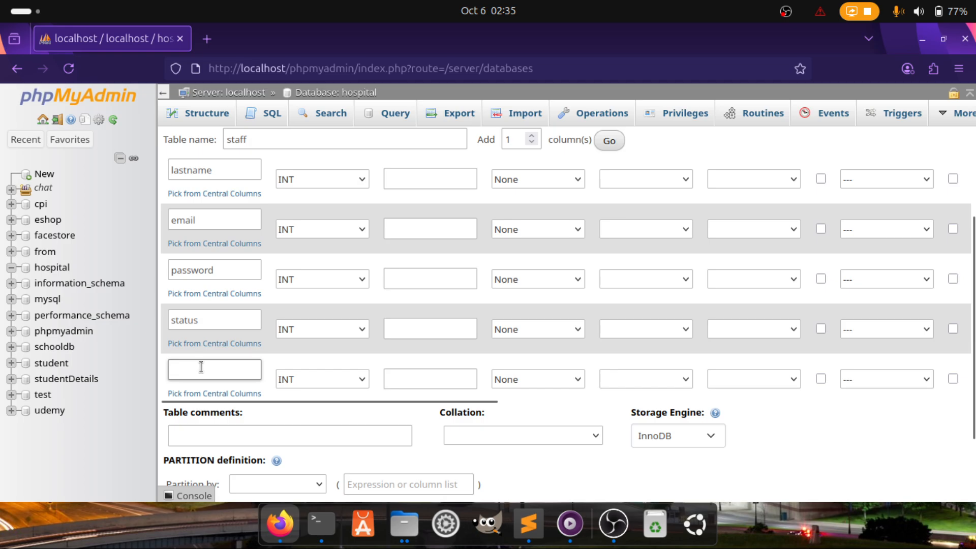
text(date)
scroll(316, 258, up, 4)
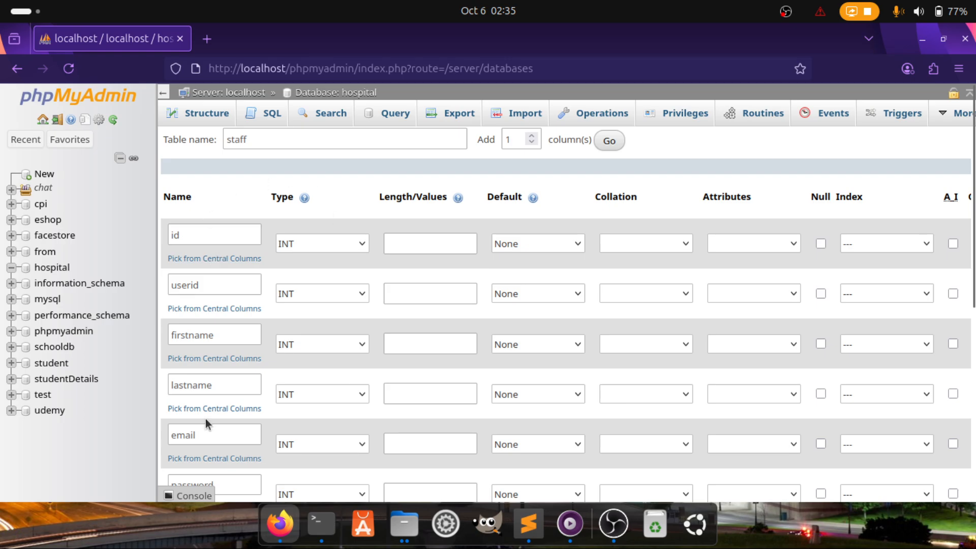
scroll(205, 419, down, 3)
scroll(205, 419, up, 3)
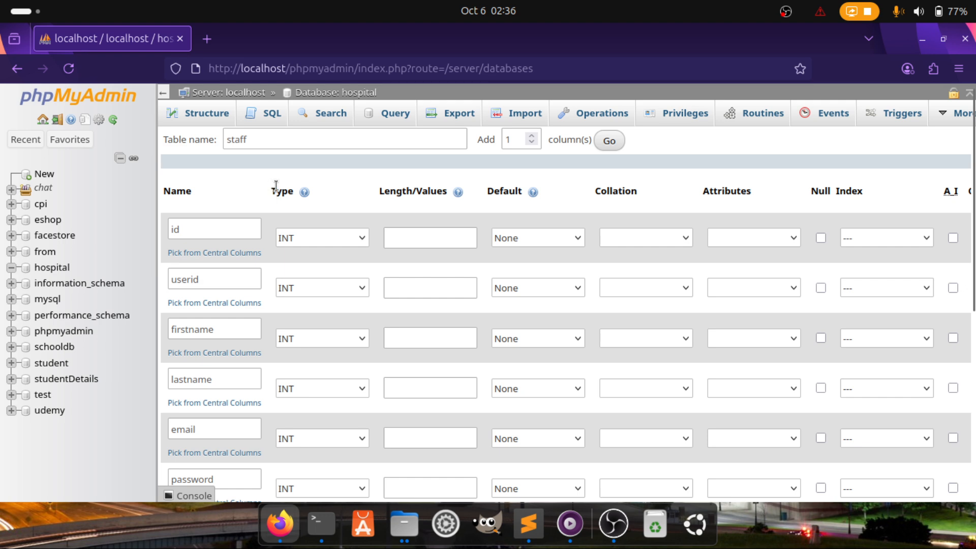
Enter 11 as the length of the id column
drag(276, 186, 299, 187)
click(334, 181)
click(433, 235)
drag(380, 192, 447, 192)
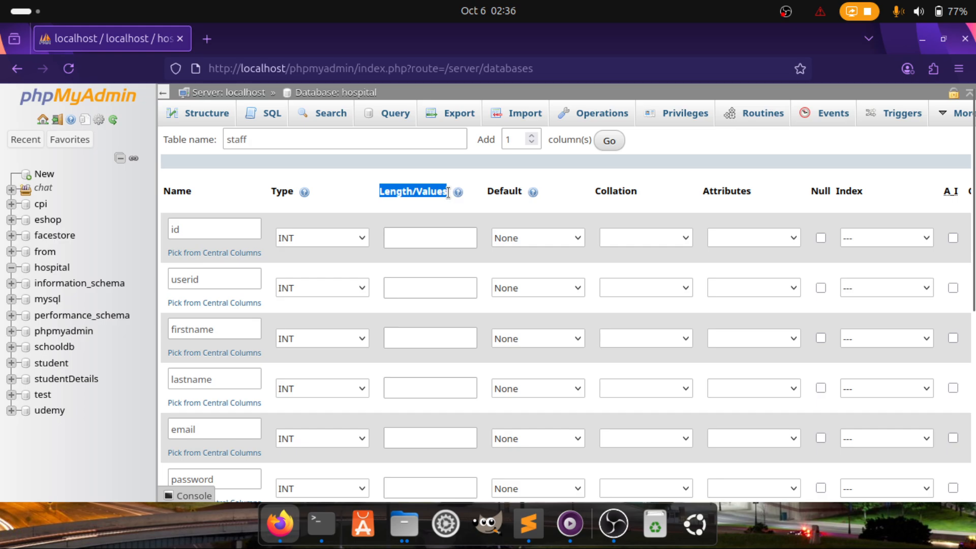
click(350, 196)
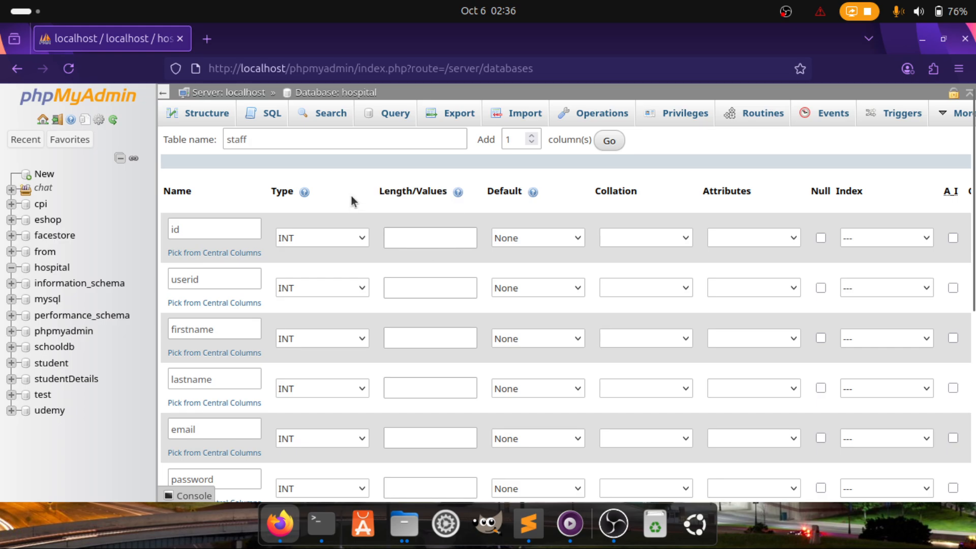
click(405, 240)
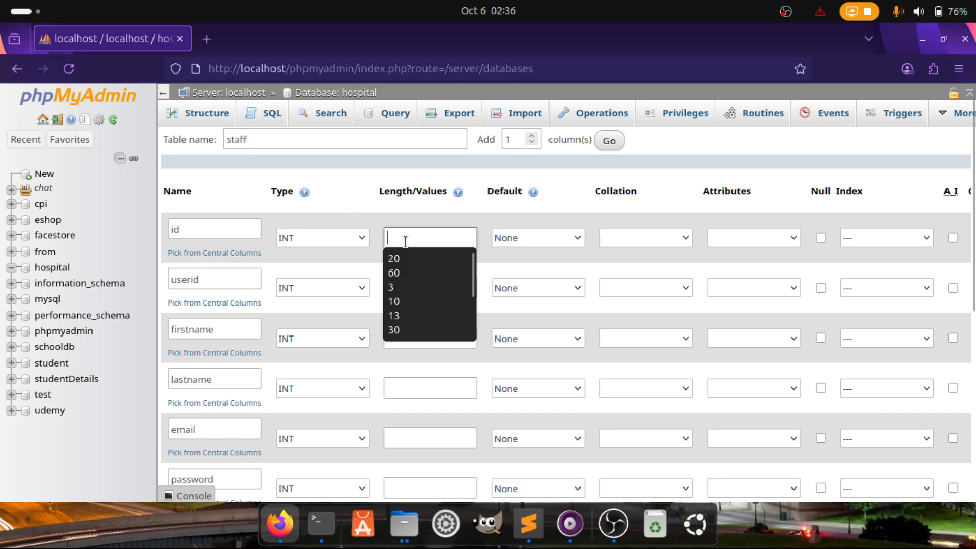
text(11)
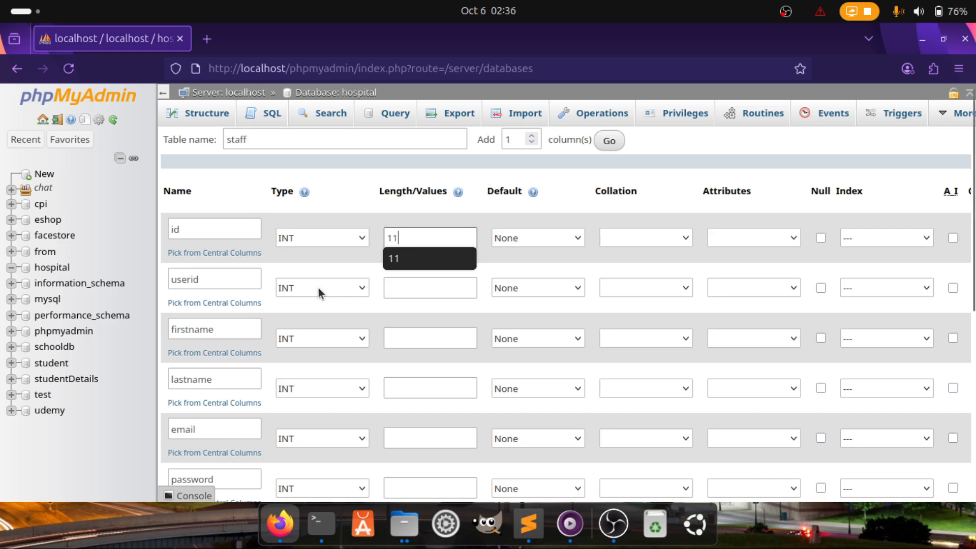
Keep userid as INT and give it length 11
click(311, 290)
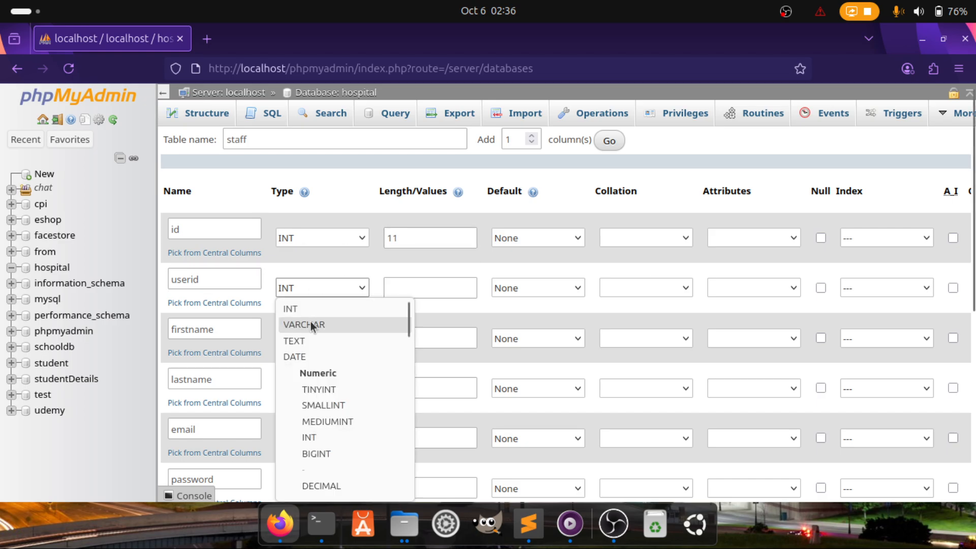
click(300, 309)
click(408, 289)
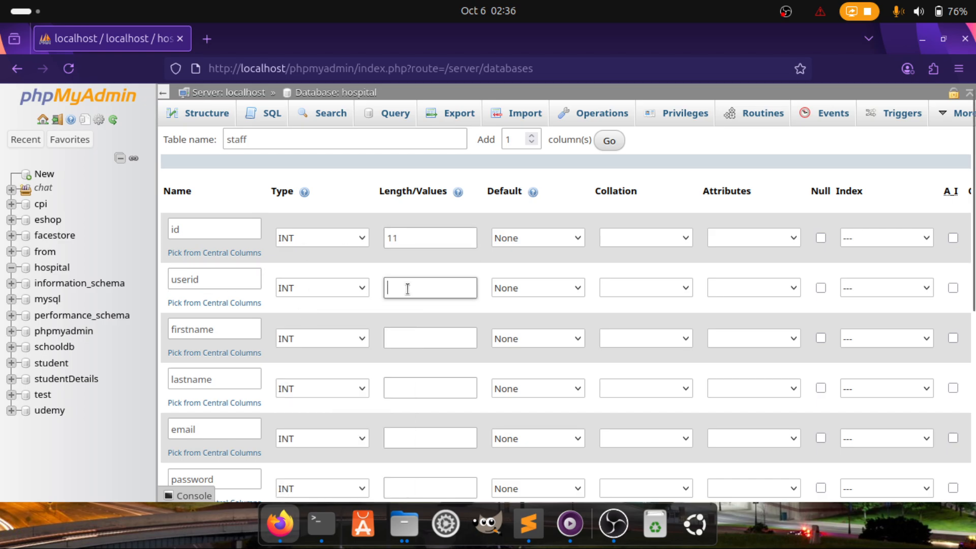
text(100)
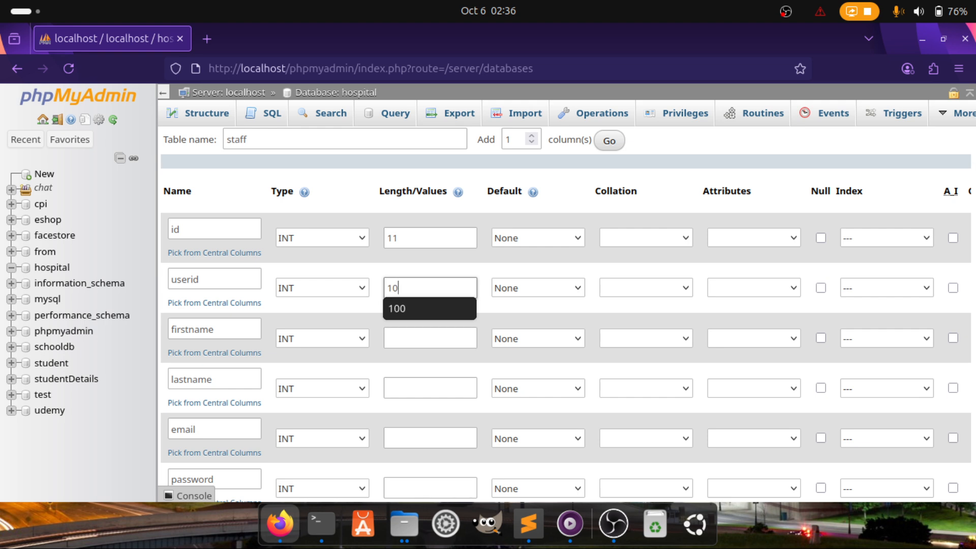
key(BackSpace)
key(BackSpace)
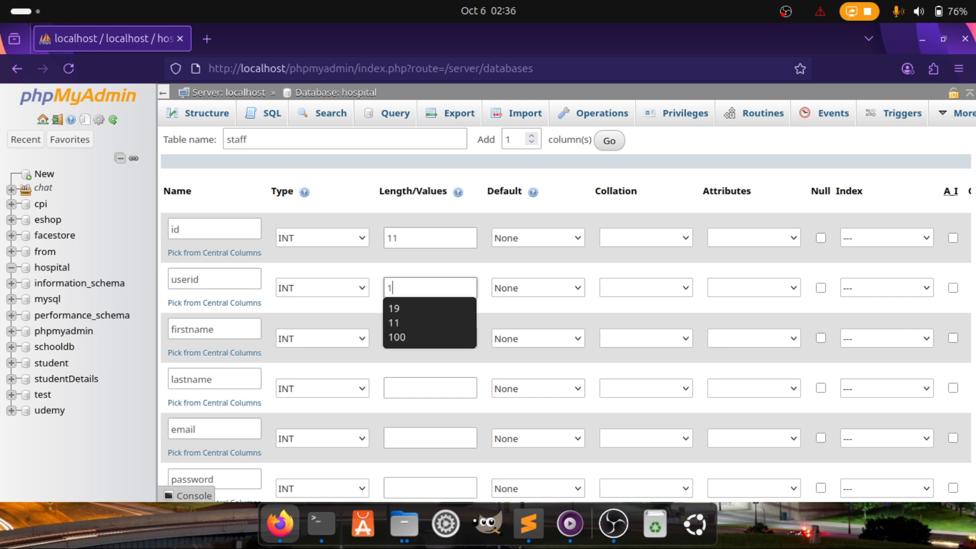
text(1)
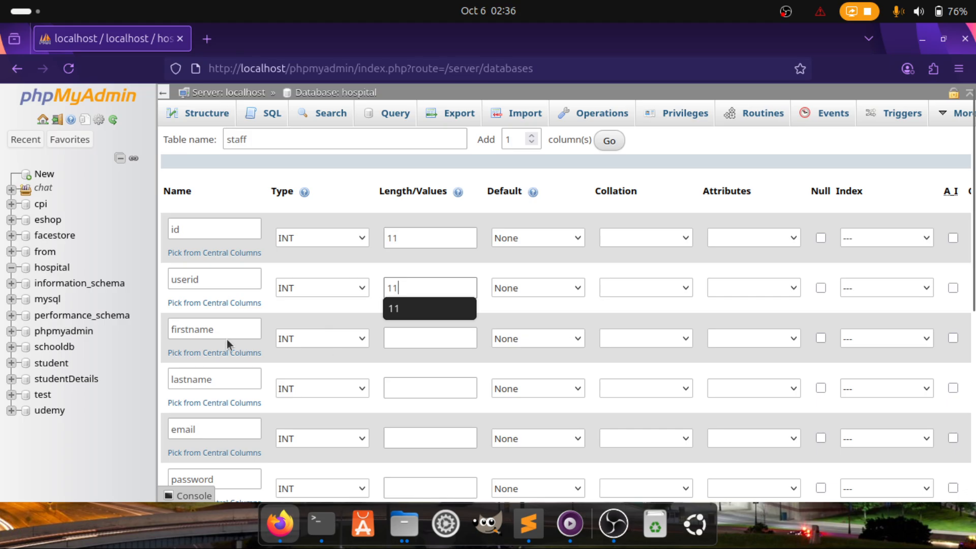
click(308, 344)
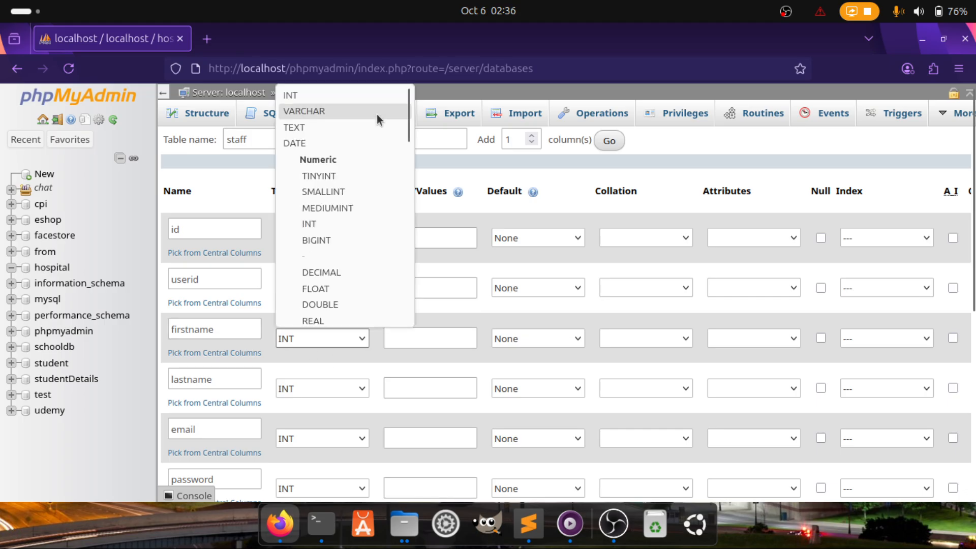
Switch firstname and lastname to VARCHAR and enter 20 as each one's length
click(337, 114)
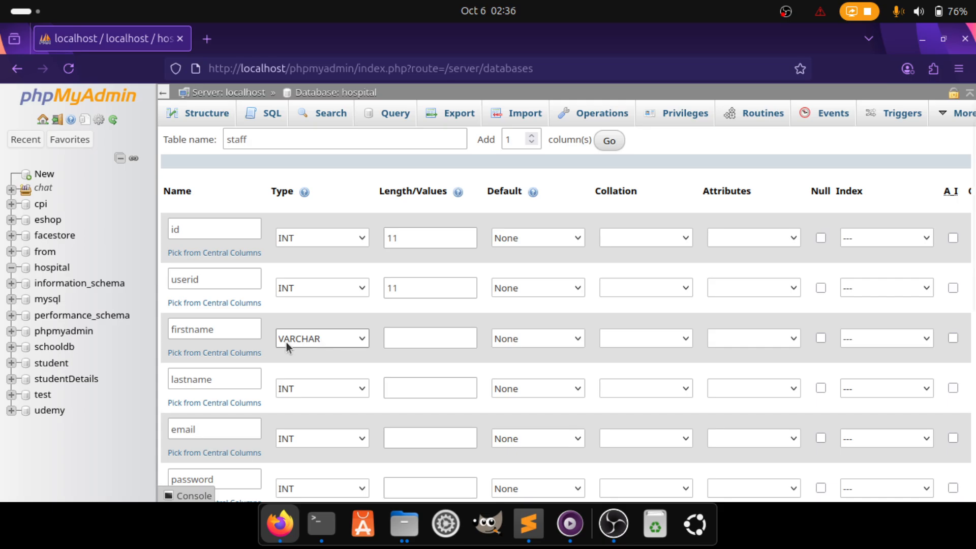
click(312, 339)
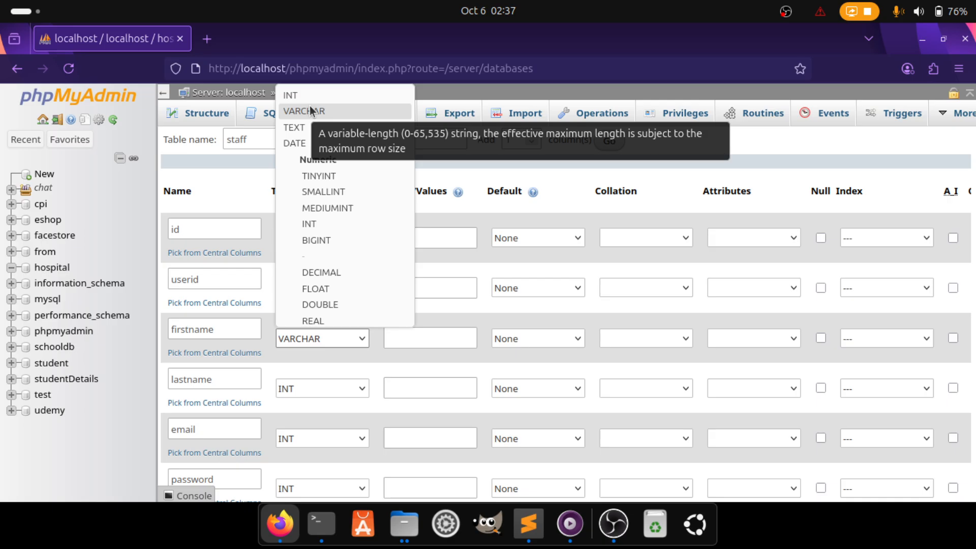
click(402, 347)
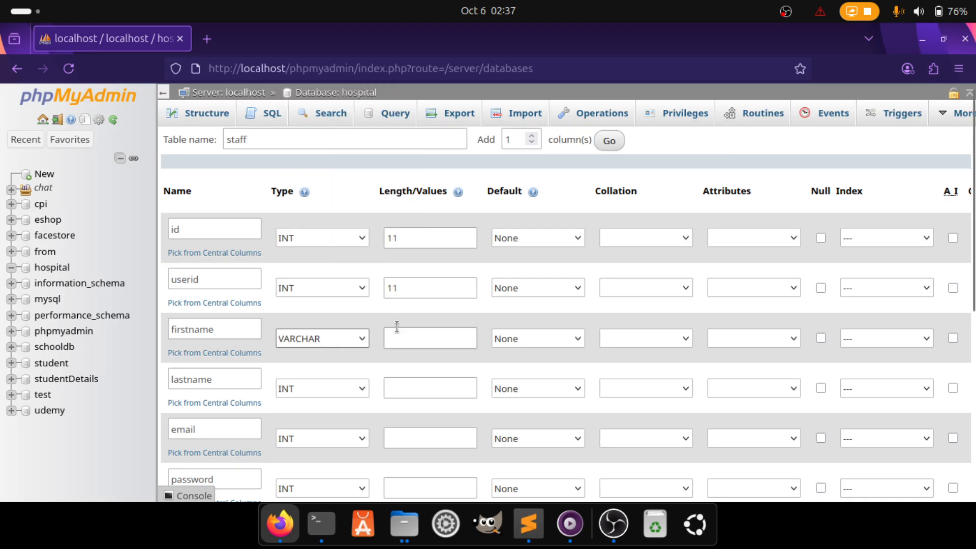
click(396, 330)
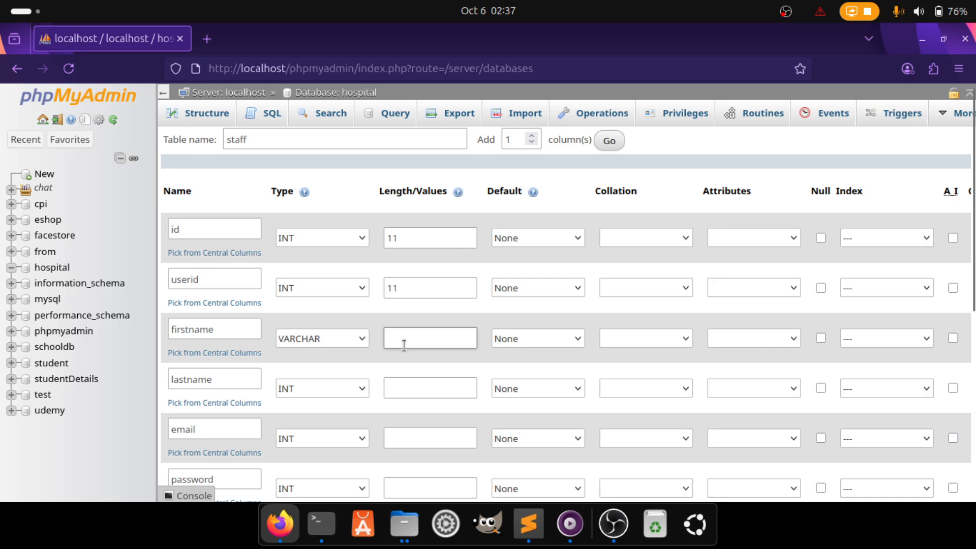
text(20)
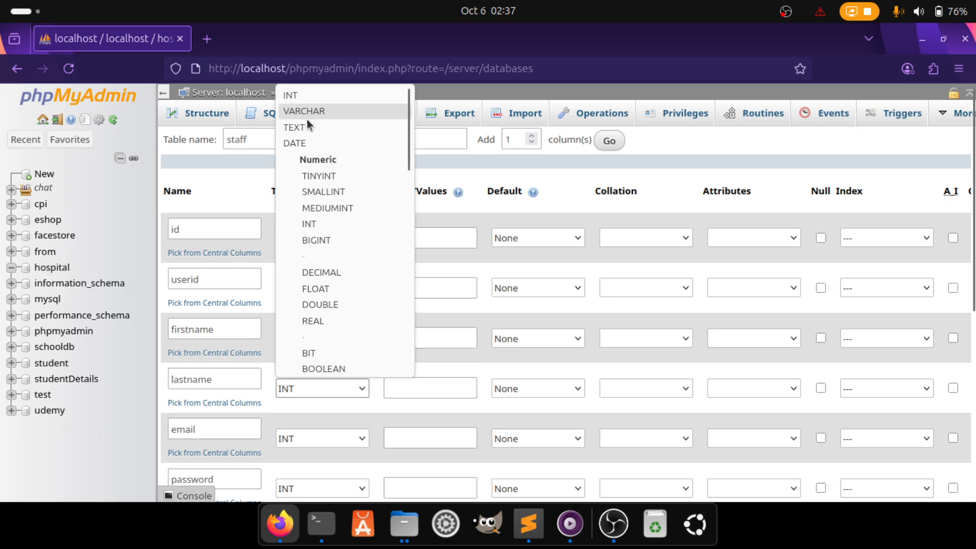
click(306, 112)
click(386, 388)
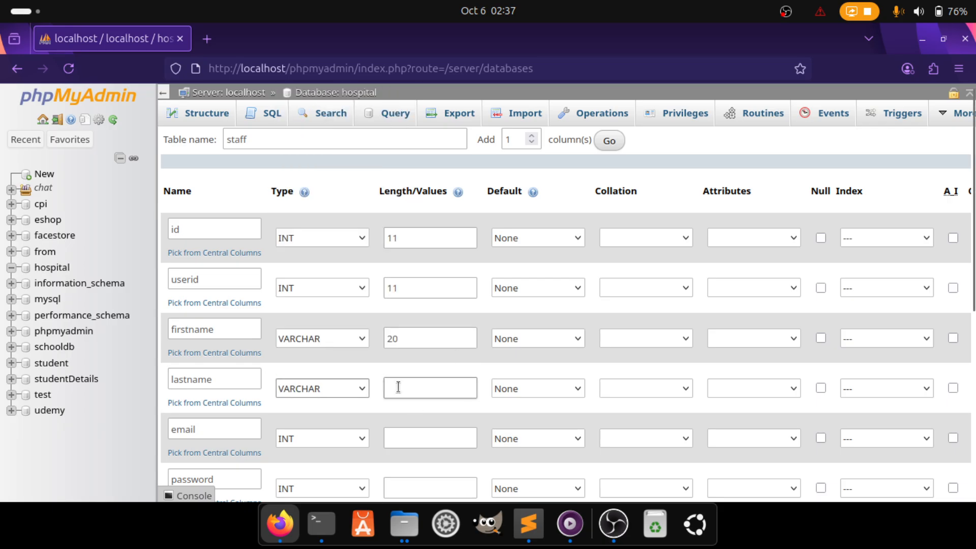
text(2)
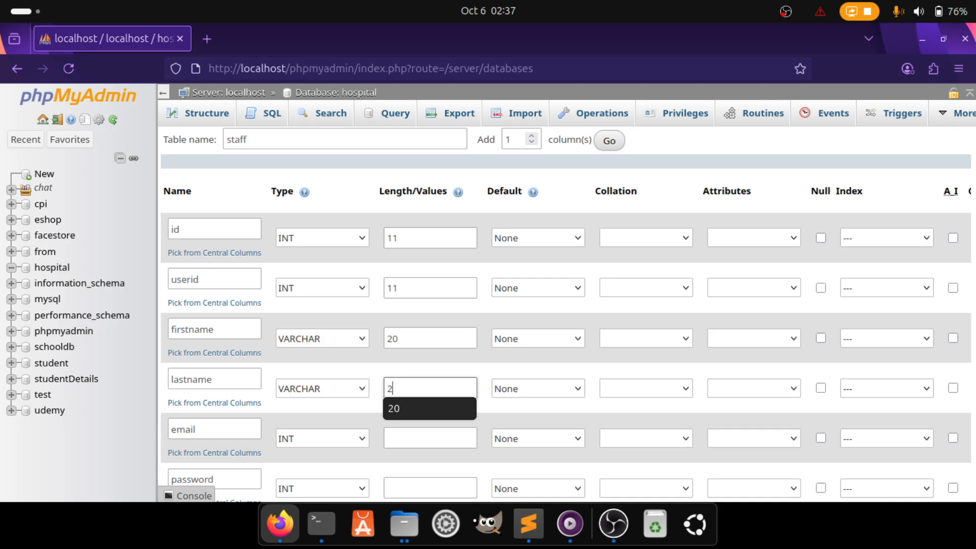
text(0)
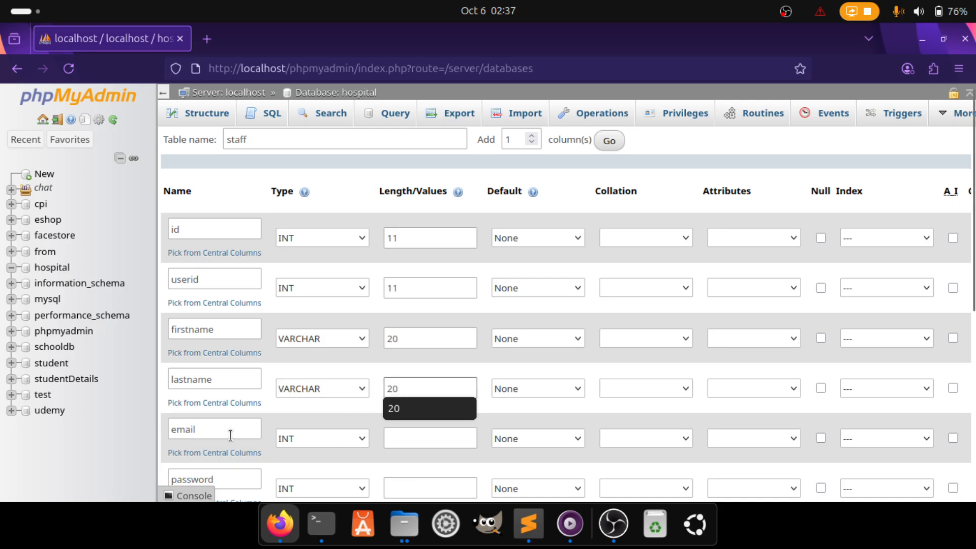
Make the email column VARCHAR with length 100
click(312, 438)
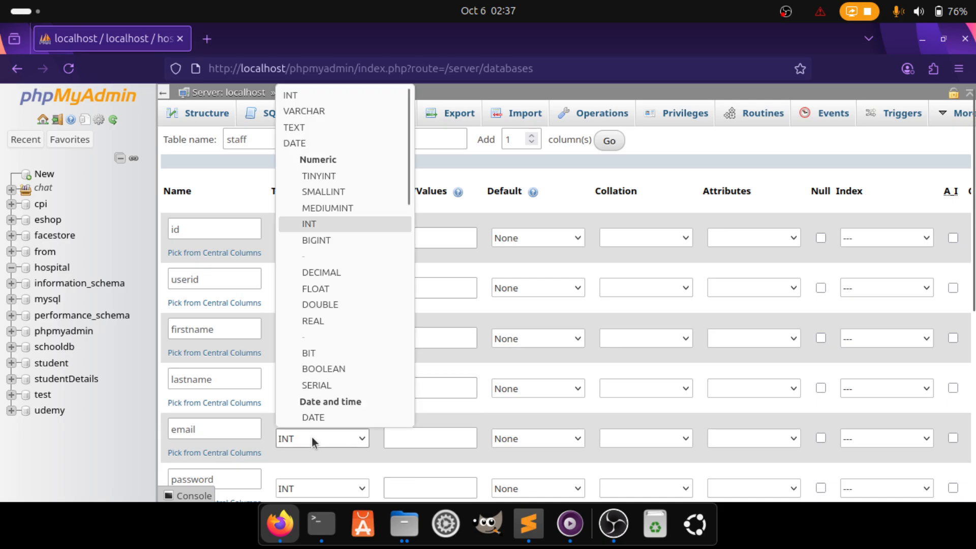
click(321, 110)
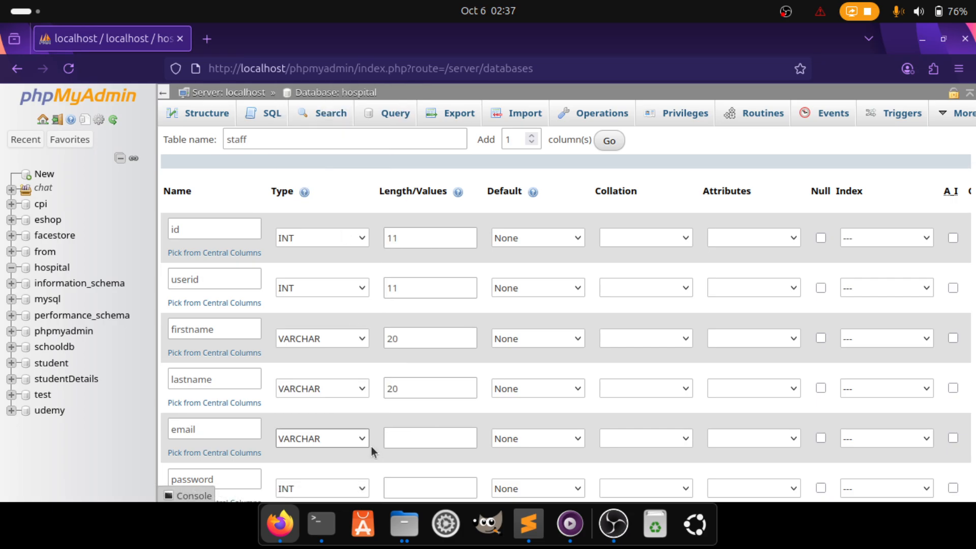
click(403, 443)
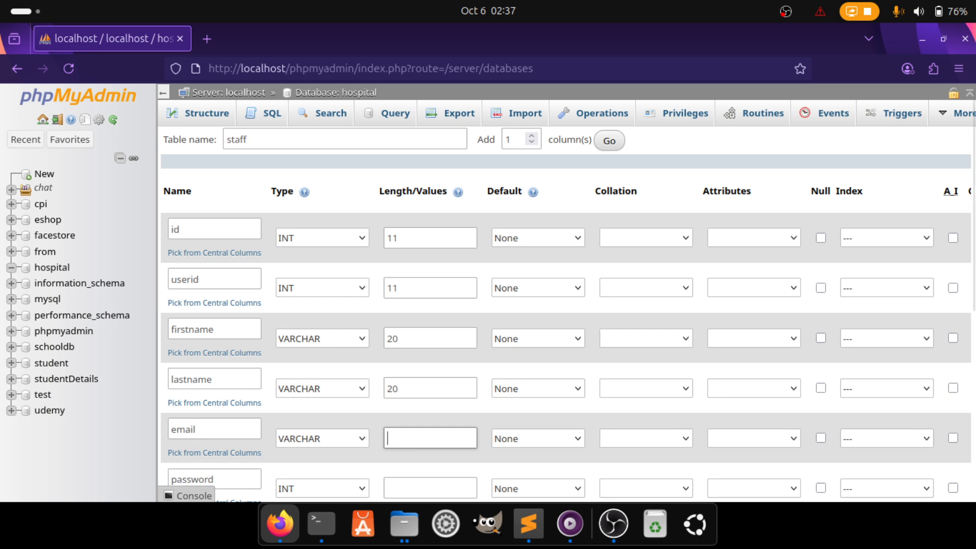
text(100)
scroll(366, 433, down, 3)
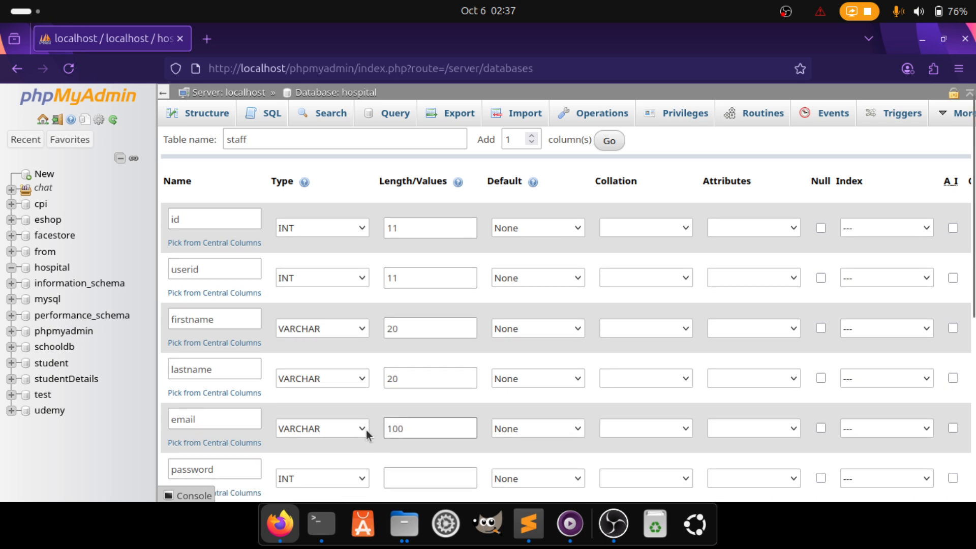
Set password to VARCHAR length 100 and status to VARCHAR length 10
click(285, 411)
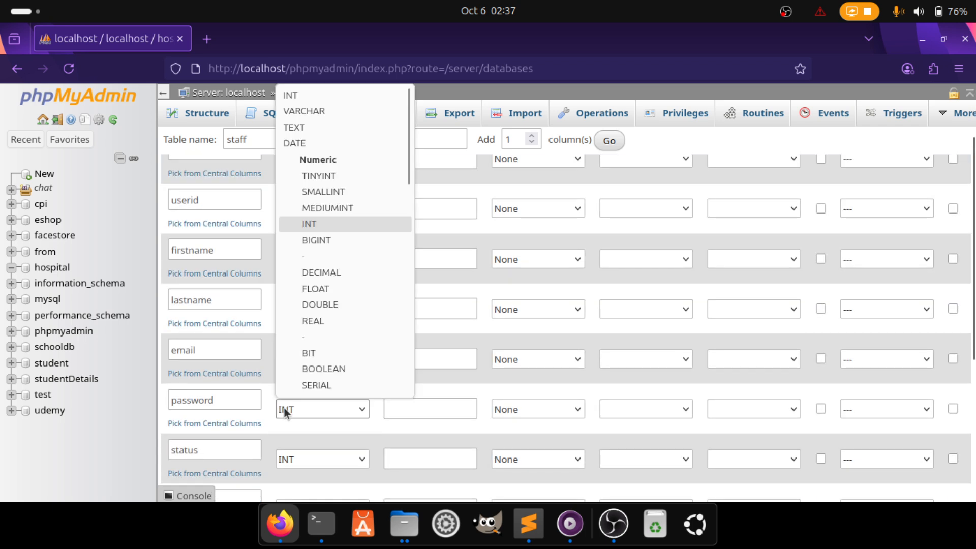
click(300, 109)
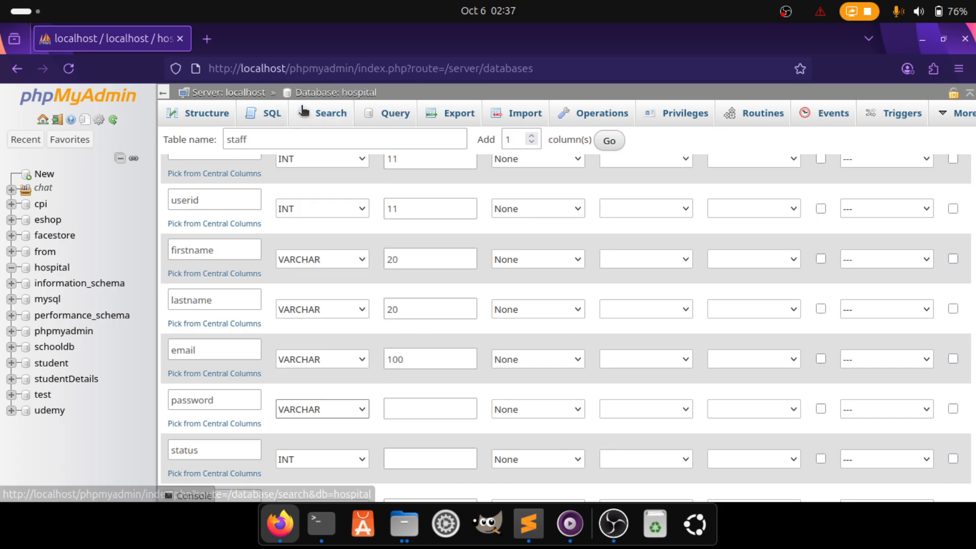
click(433, 407)
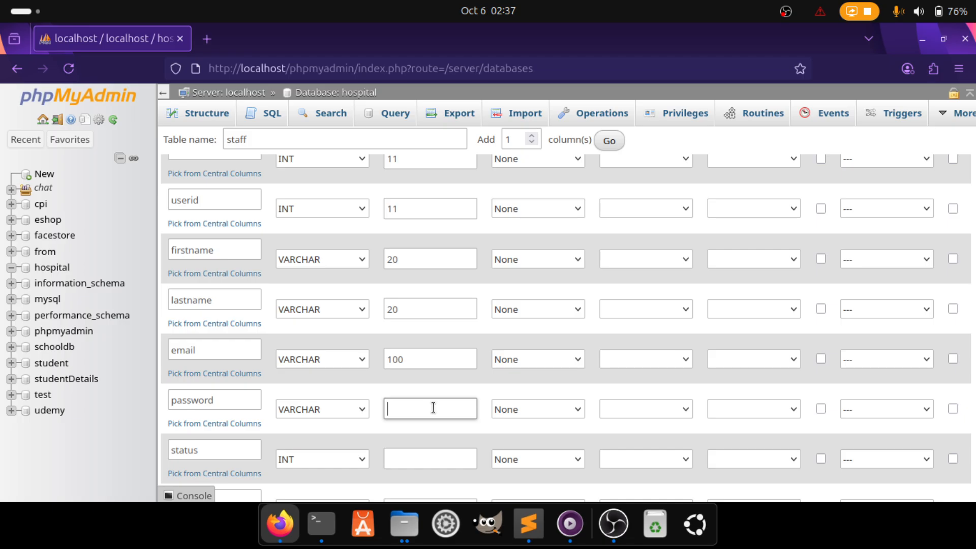
text(100)
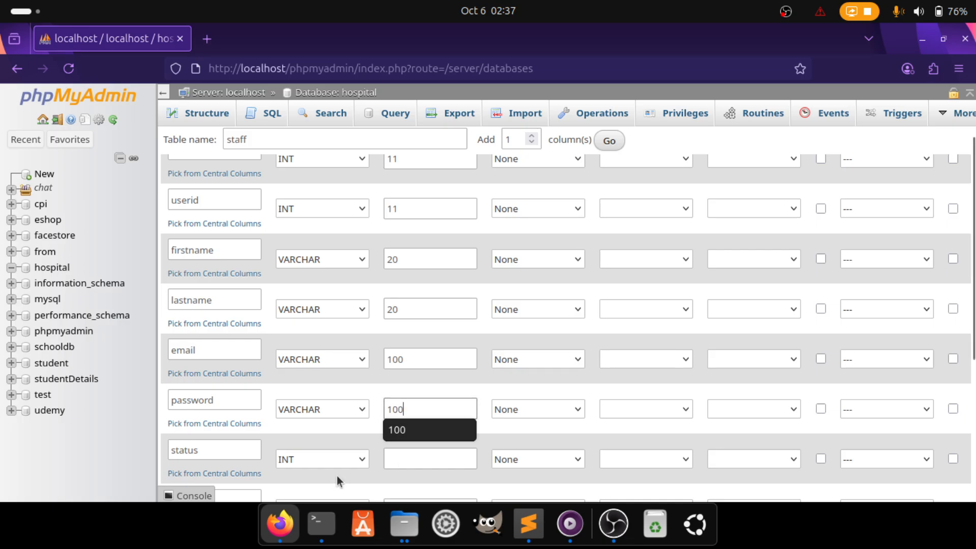
click(332, 459)
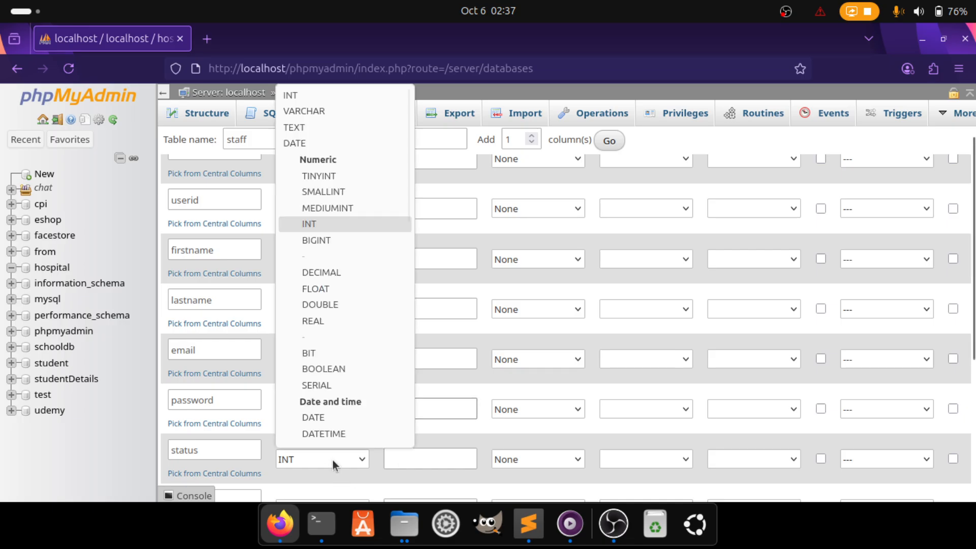
click(306, 111)
click(412, 452)
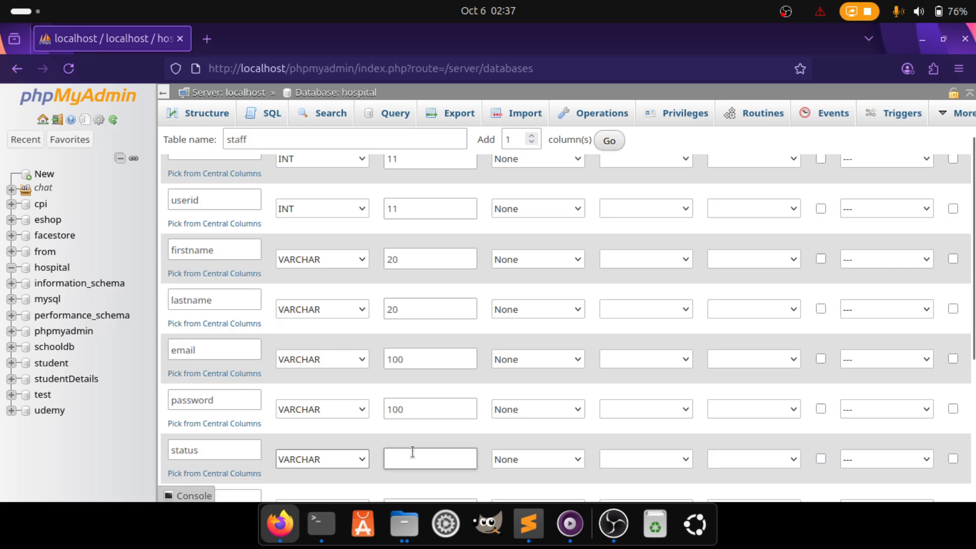
scroll(412, 452, down, 2)
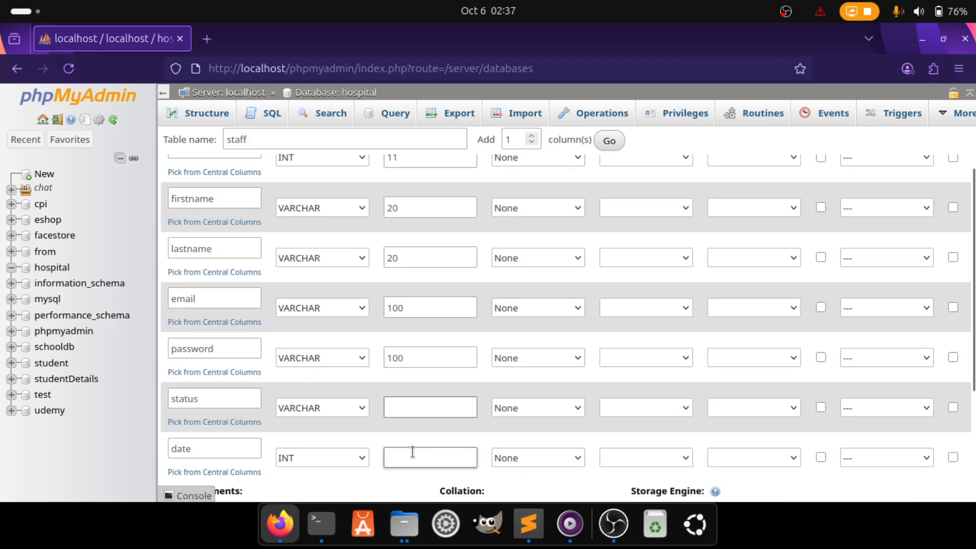
text(10)
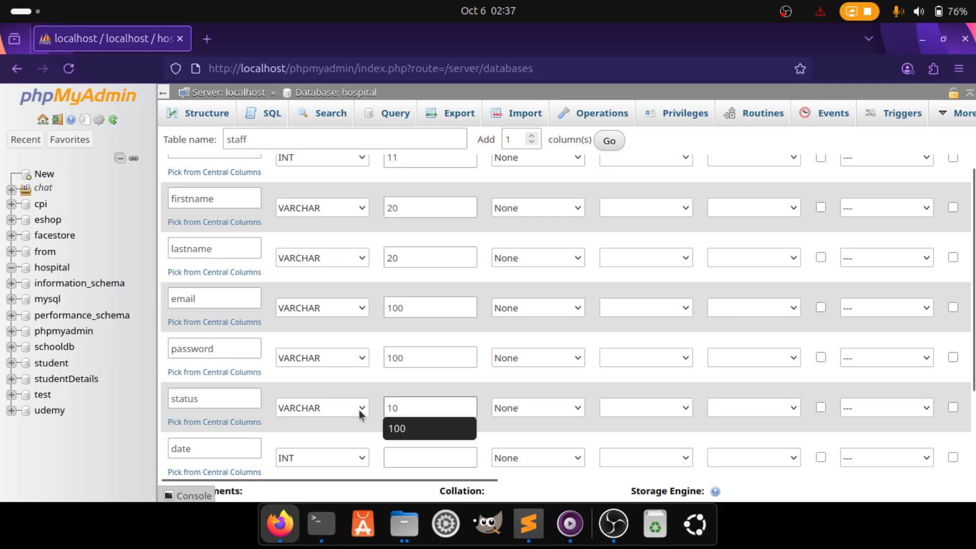
click(342, 458)
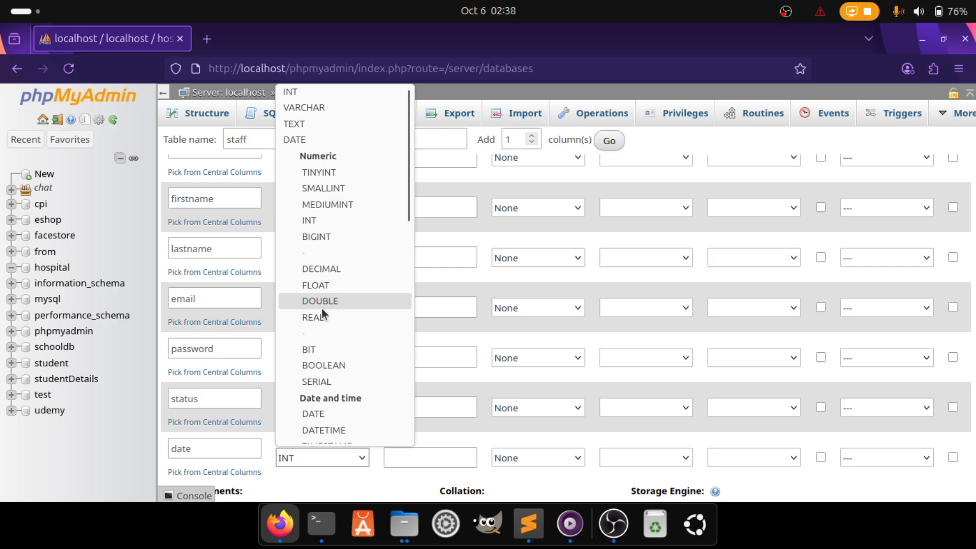
Choose TIMESTAMP as the date row's type and enter 6 as its length
scroll(322, 310, down, 3)
click(313, 357)
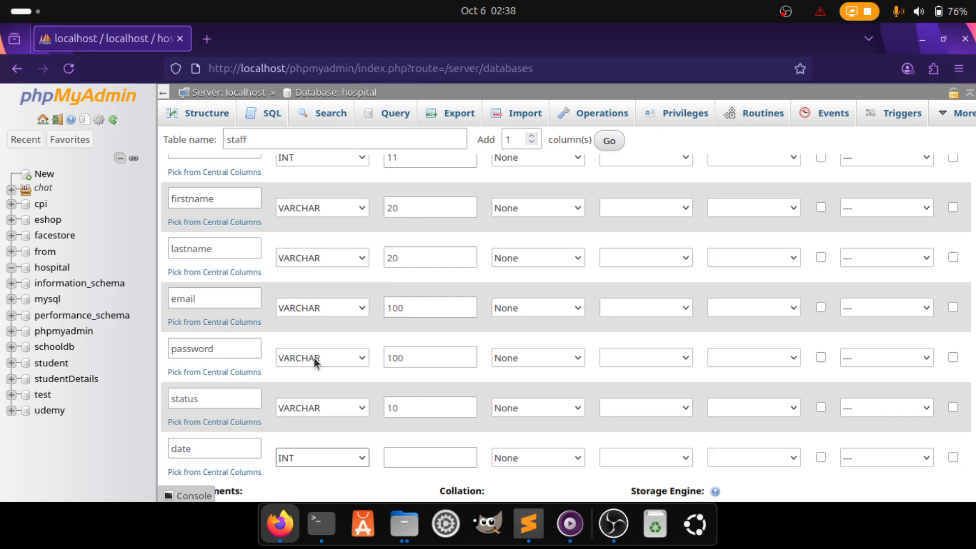
click(395, 458)
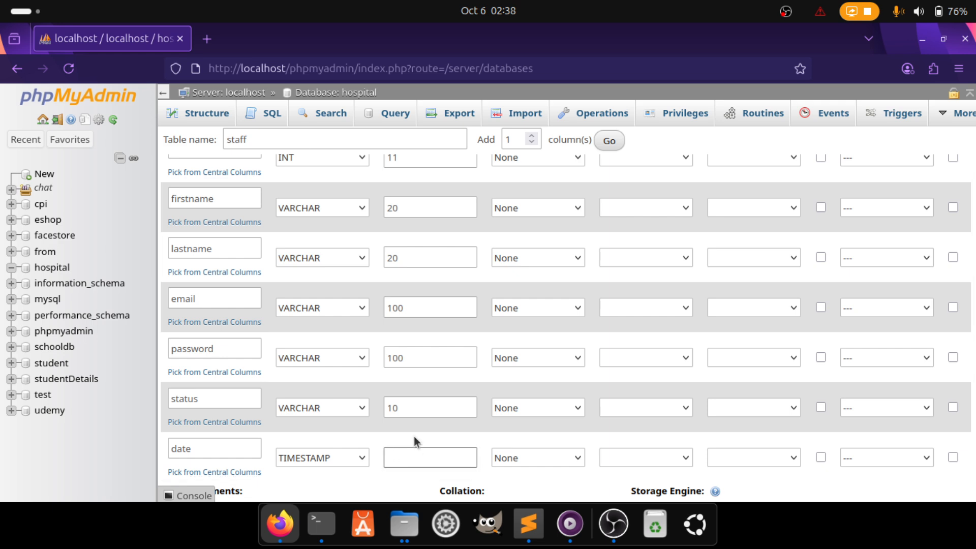
click(404, 451)
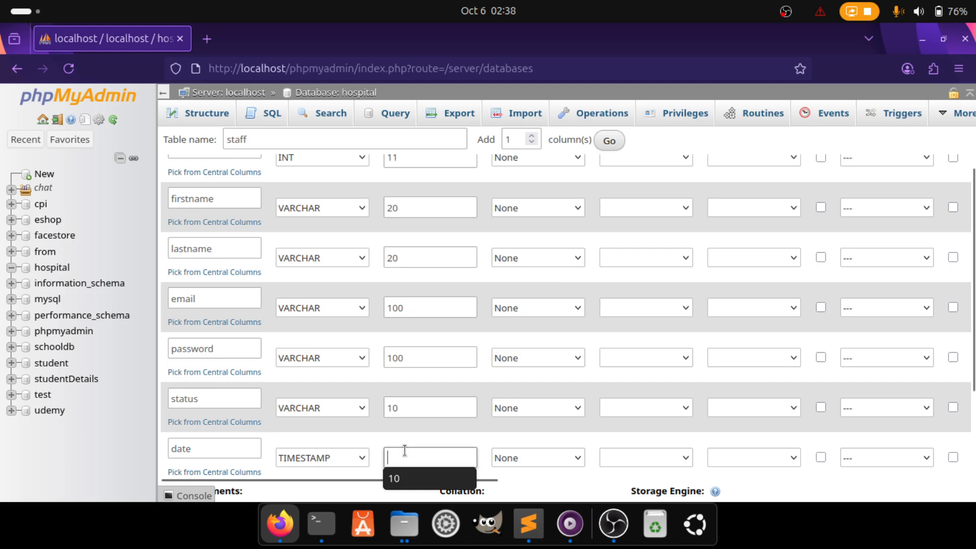
text(6)
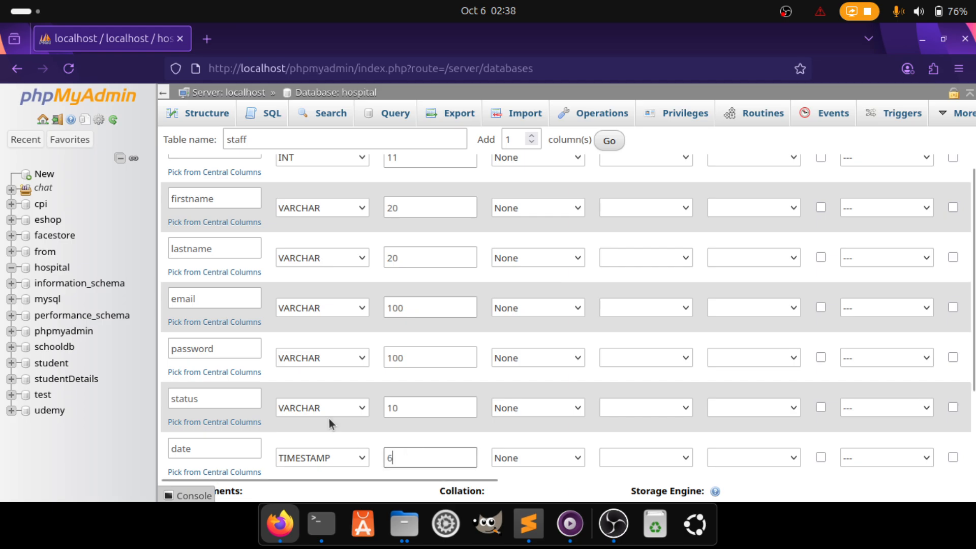
click(529, 522)
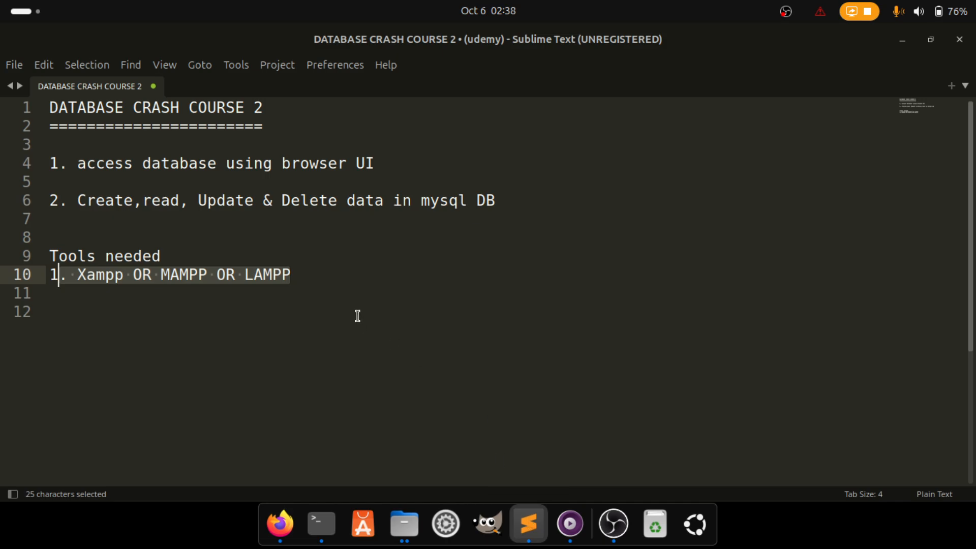
click(311, 279)
key(Return)
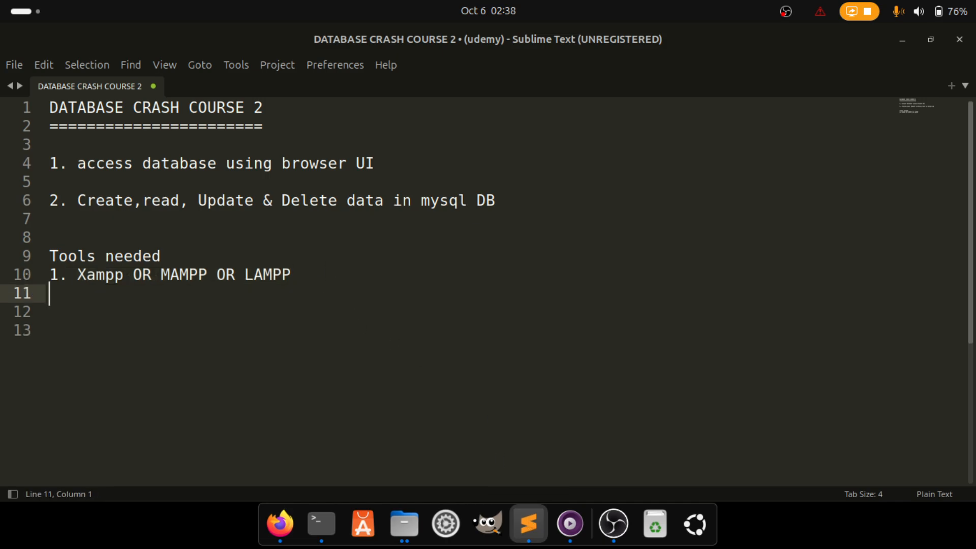
key(Return)
text(varchar )
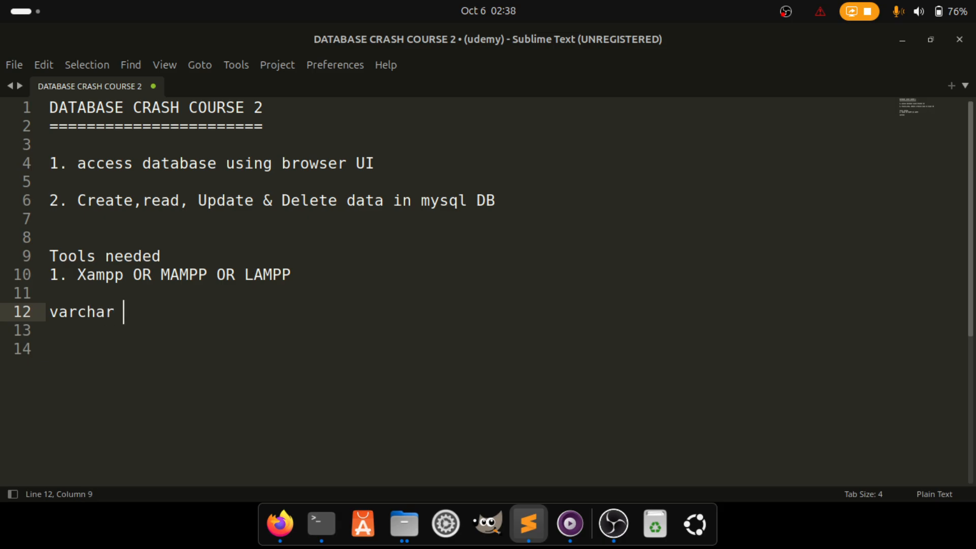
text(allow fgsdhfjgd)
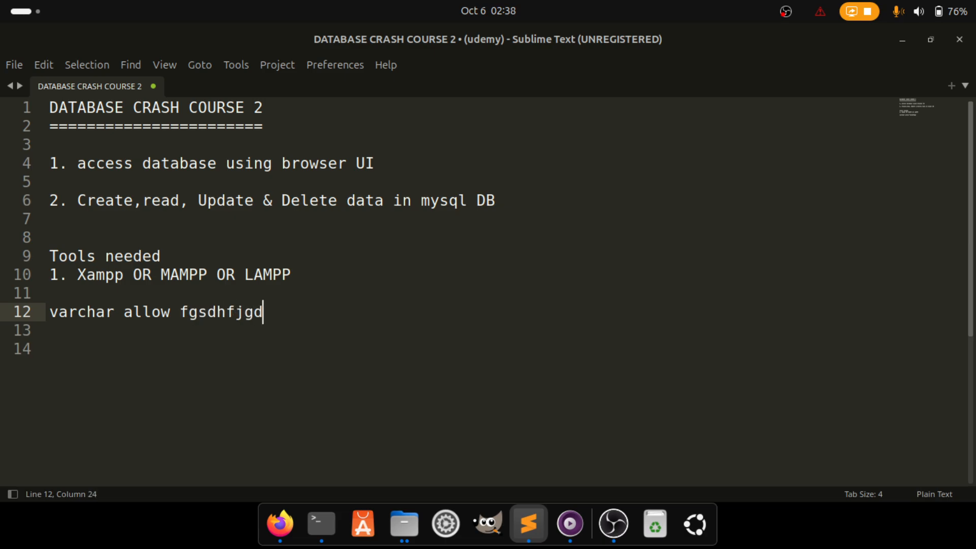
text(g11!@##)
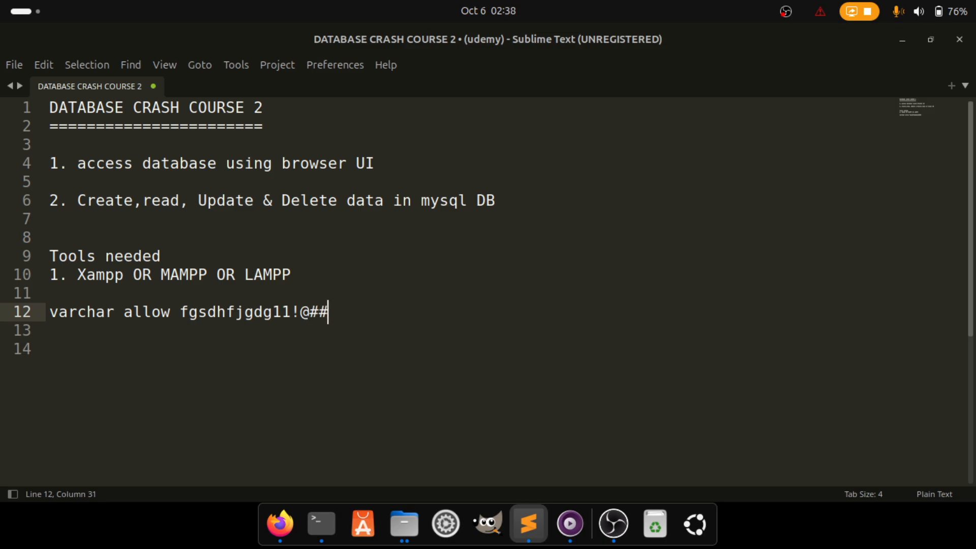
text($%^11234444)
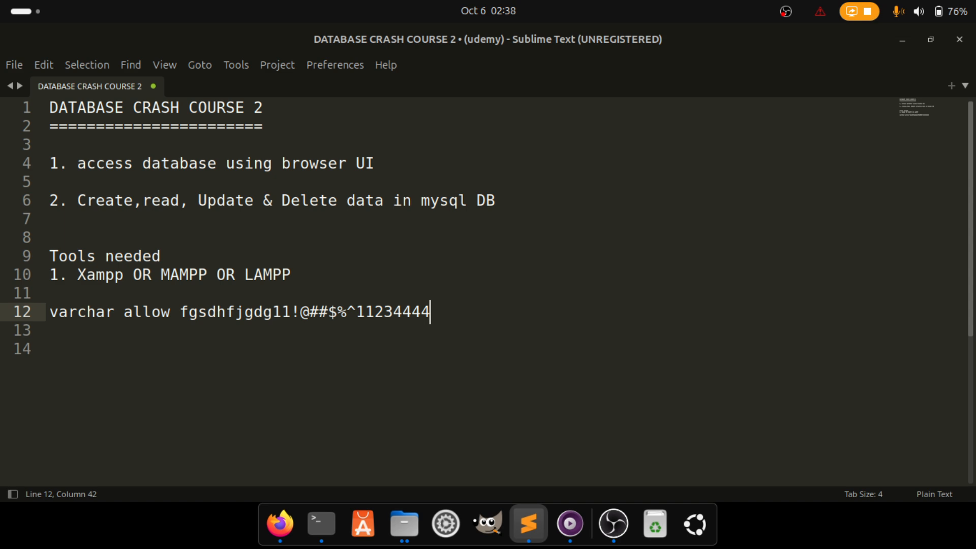
key(Return)
text(I)
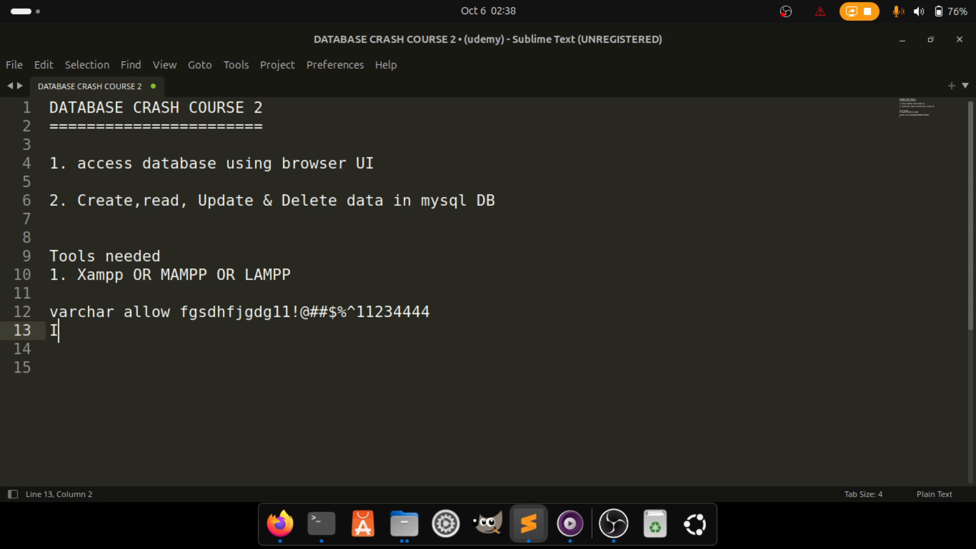
key(BackSpace)
text(int 3243546576)
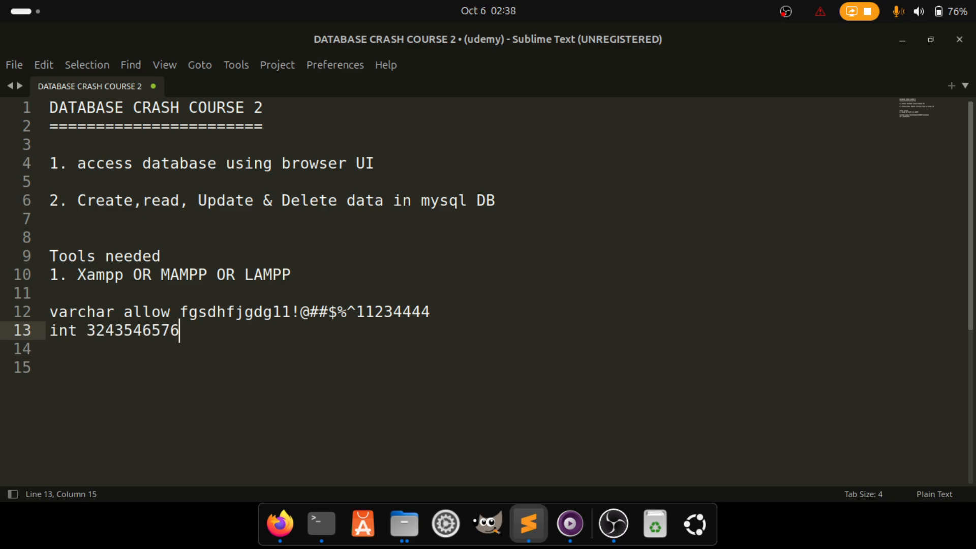
key(Return)
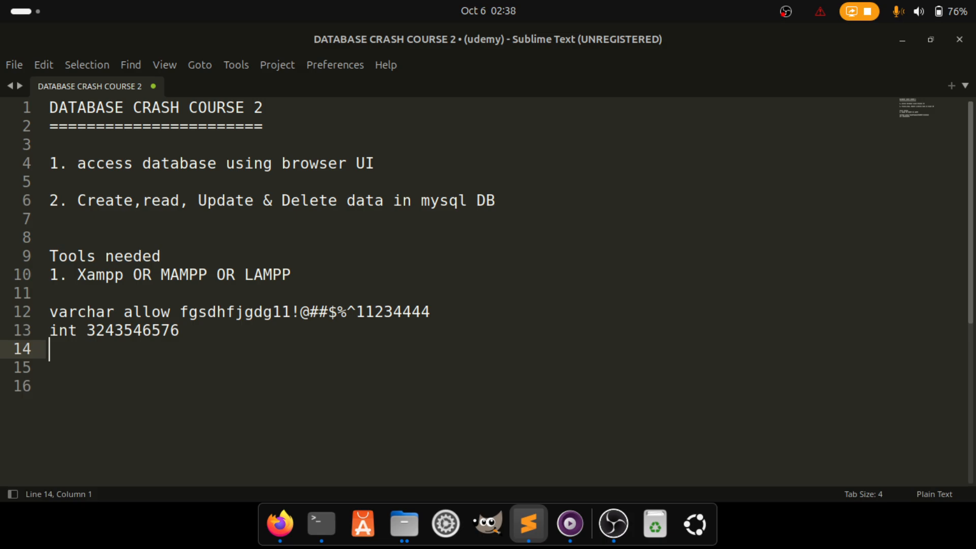
click(280, 523)
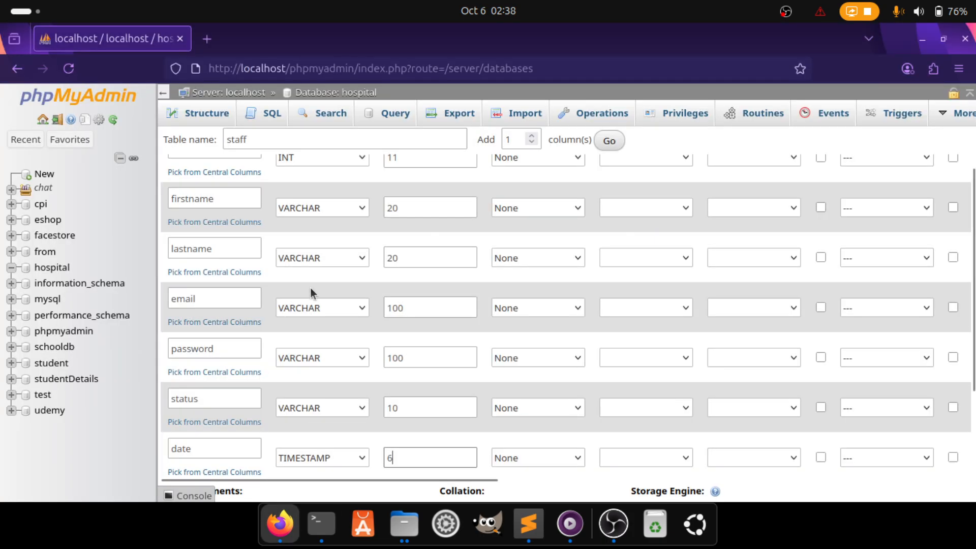
Scroll through the staff column definitions, then bring the Sublime Text notes forward
scroll(260, 373, down, 2)
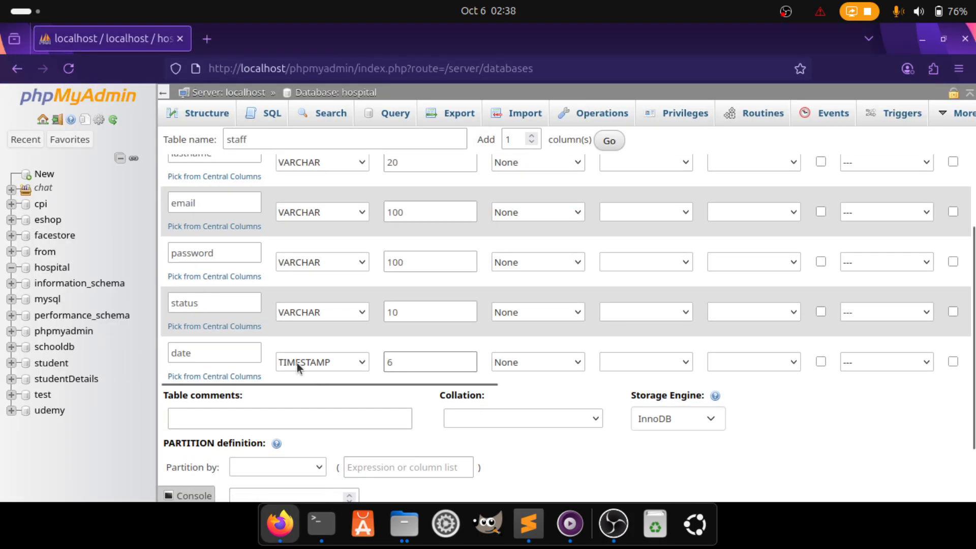
click(528, 524)
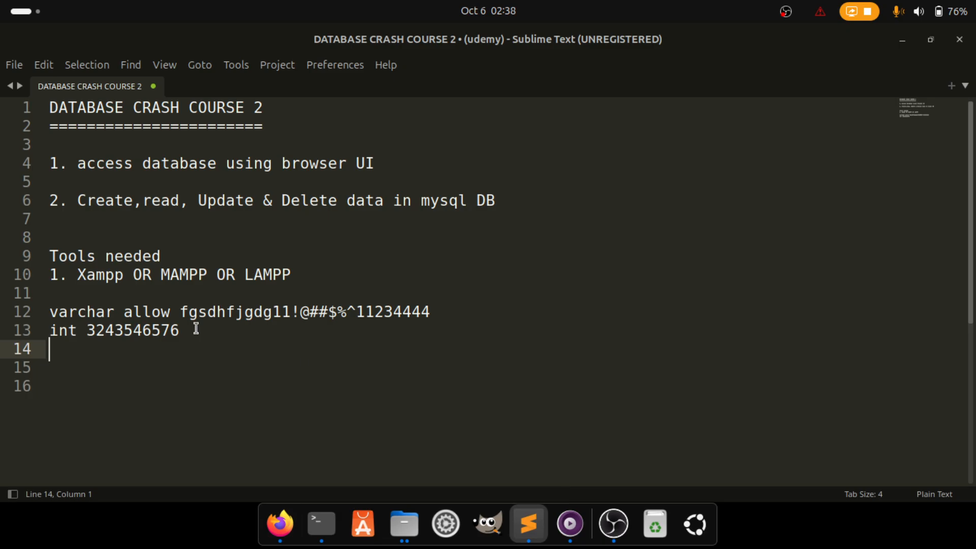
Type the timestamp example 2025-05-4 12:02:54 332432 on the new notes line
text(1)
key(BackSpace)
text(2025-05-)
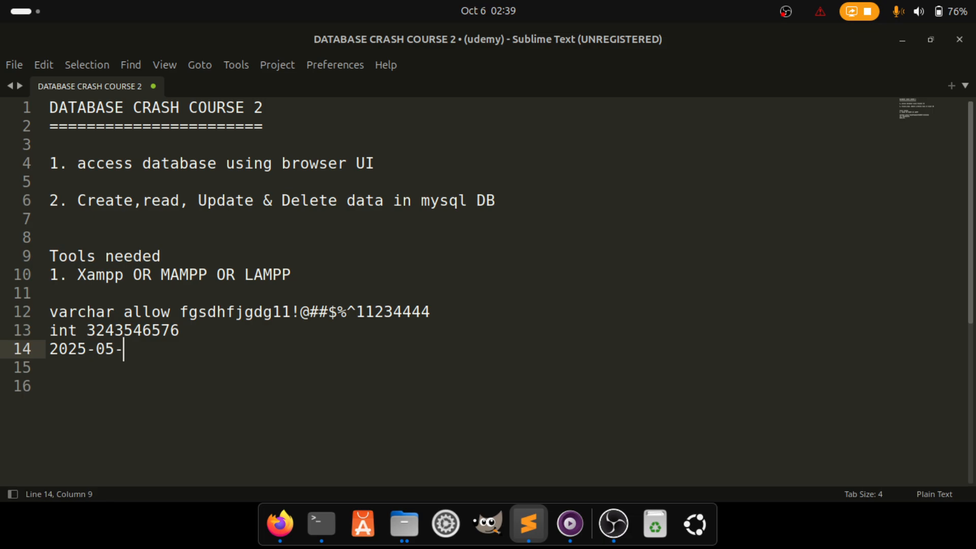
text(4 12:02:)
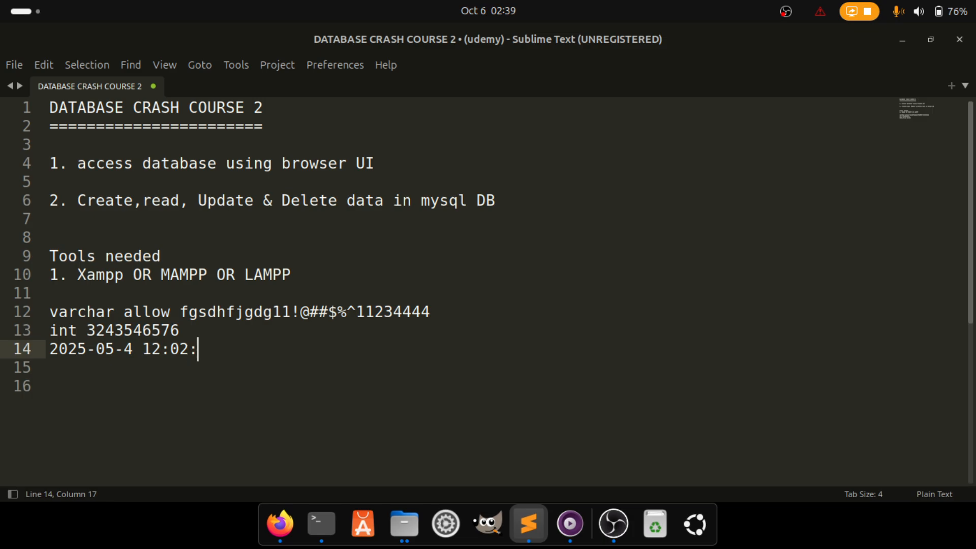
text(54 332432)
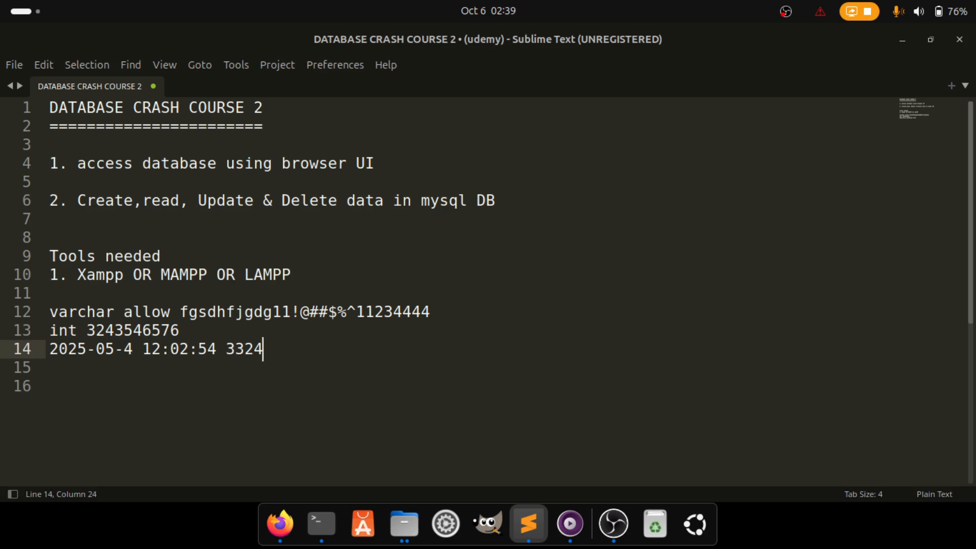
click(226, 349)
key(BackSpace)
Add the label so line 14 reads 'timestamp 2025-05-4 12:02:54 332432'
click(187, 331)
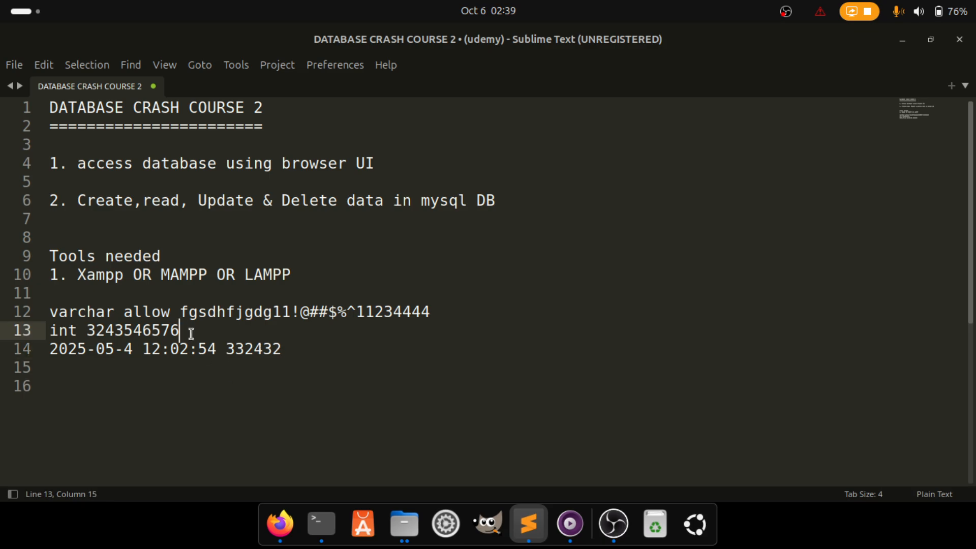
text(')
key(BackSpace)
key(Return)
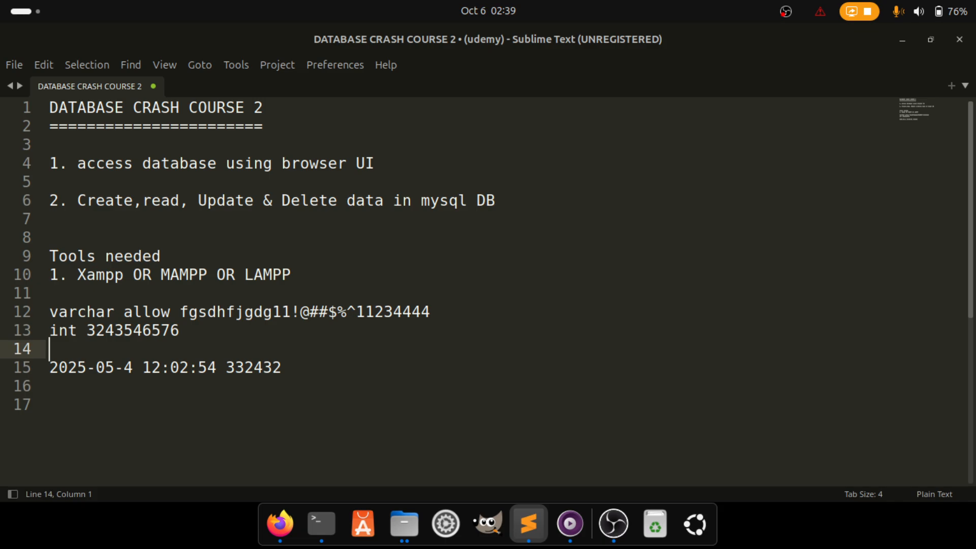
text(ti)
text(me =sta)
key(BackSpace)
key(BackSpace)
key(BackSpace)
key(BackSpace)
key(BackSpace)
key(BackSpace)
text(esta)
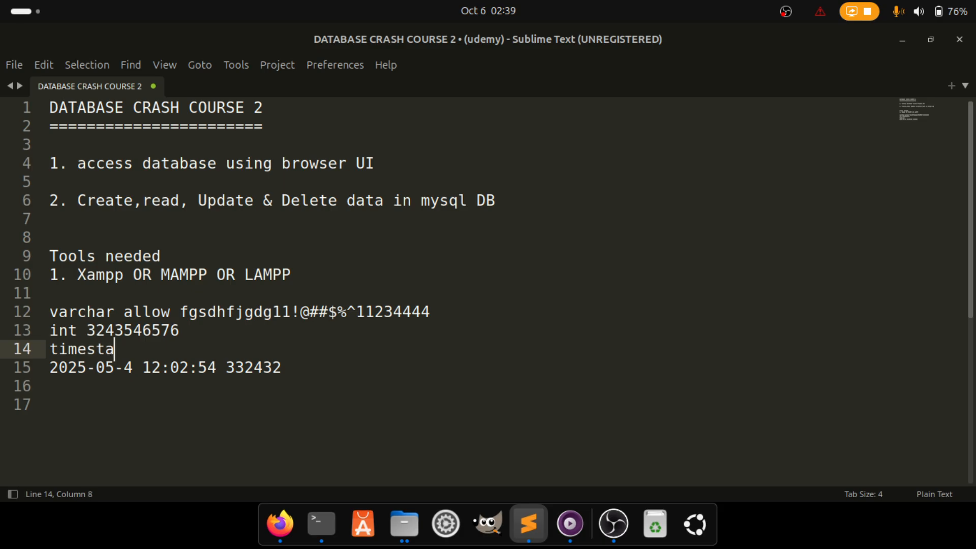
text(mp)
key(Delete)
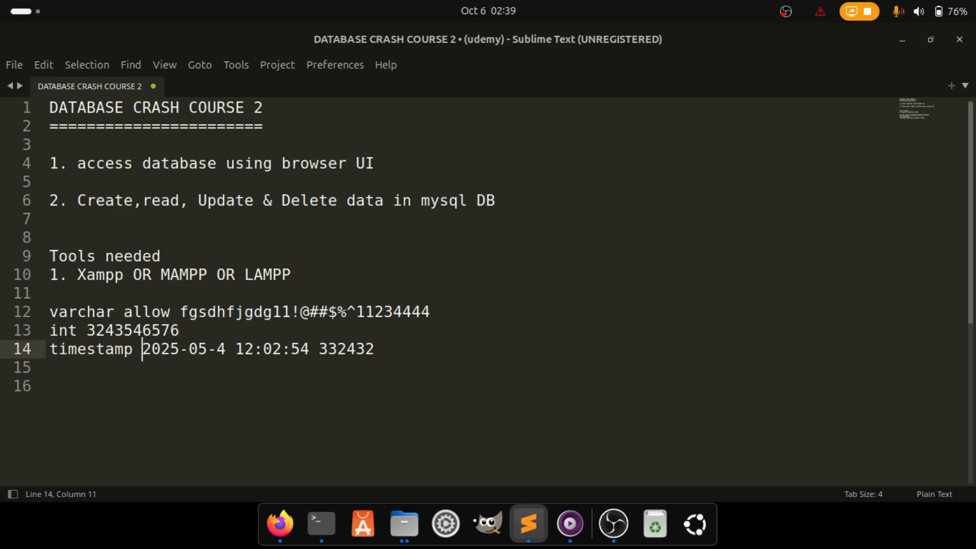
drag(51, 350, 309, 349)
click(141, 352)
drag(392, 349, 75, 348)
click(68, 349)
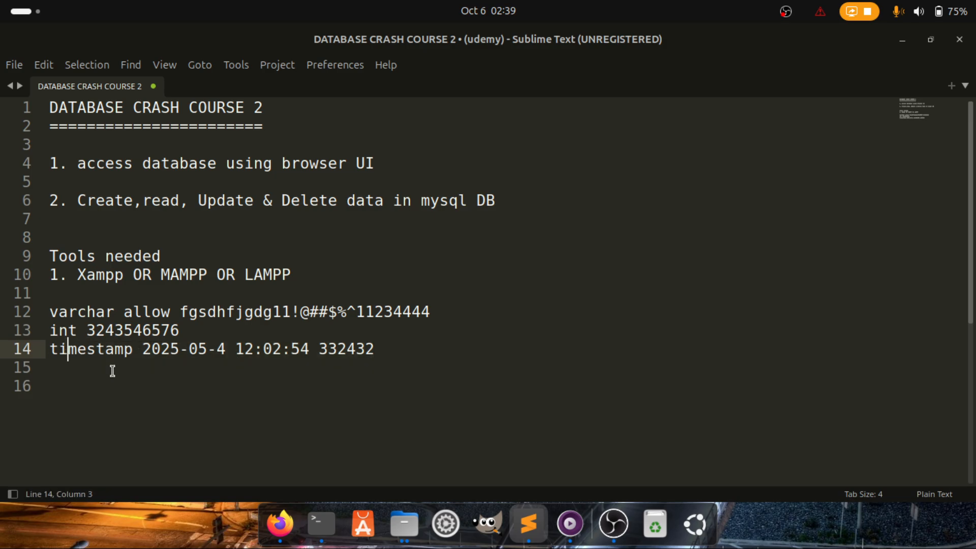
click(280, 523)
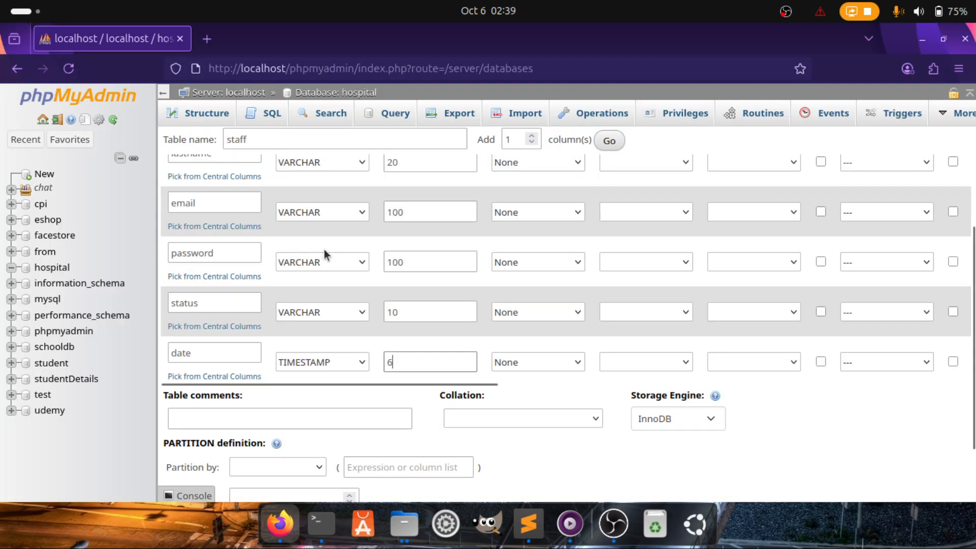
click(526, 517)
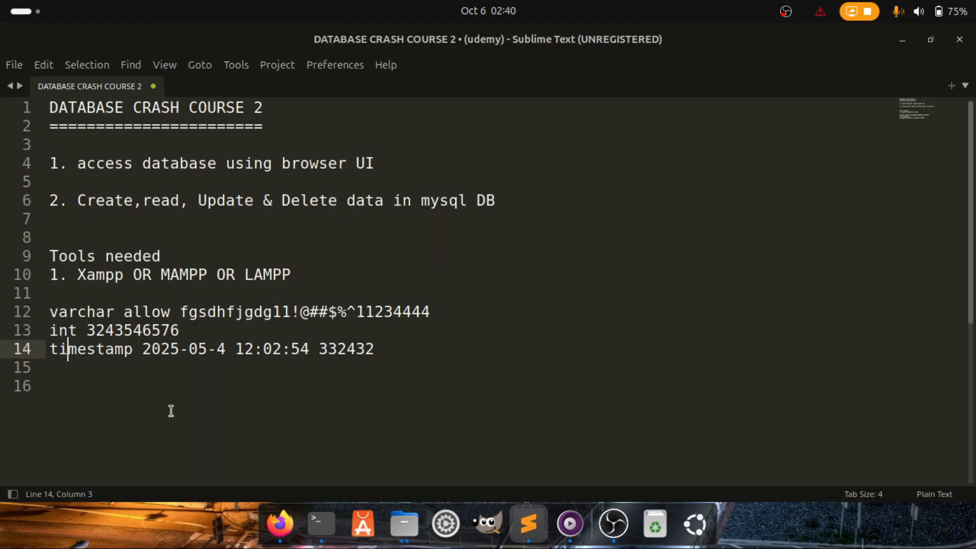
click(399, 345)
key(Return)
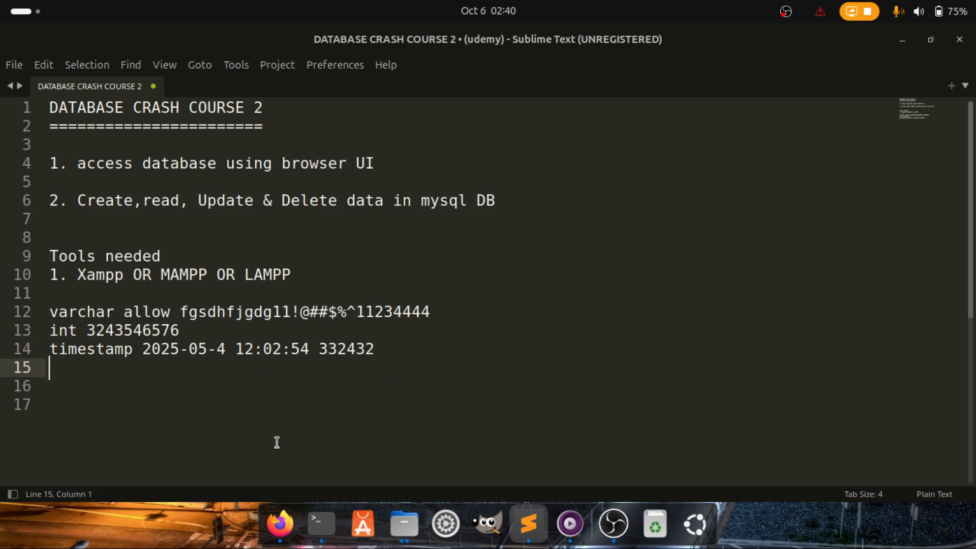
key(Return)
text(2)
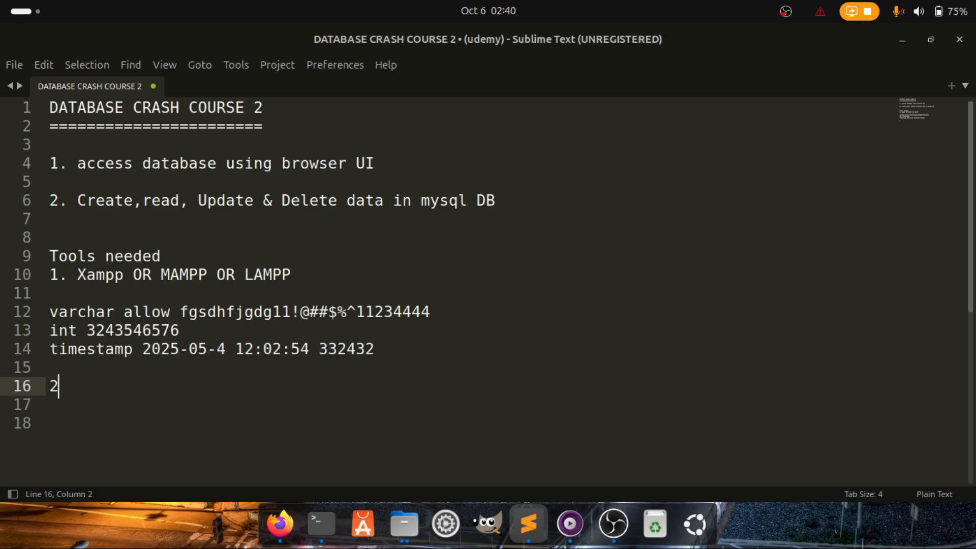
key(BackSpace)
text(3)
key(Return)
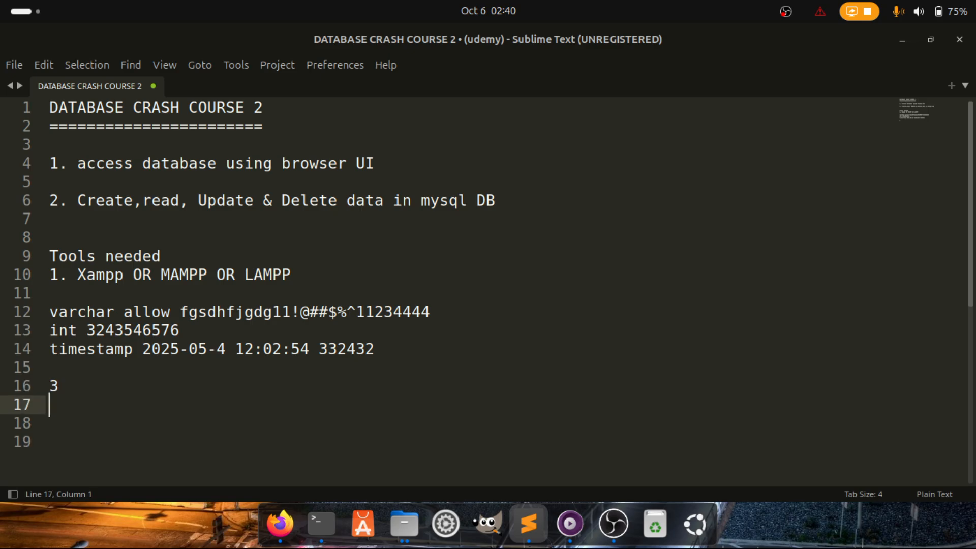
text(123)
key(BackSpace)
key(BackSpace)
key(BackSpace)
text(jack)
key(BackSpace)
key(Home)
key(Right)
key(Right)
key(Right)
key(Return)
text(532)
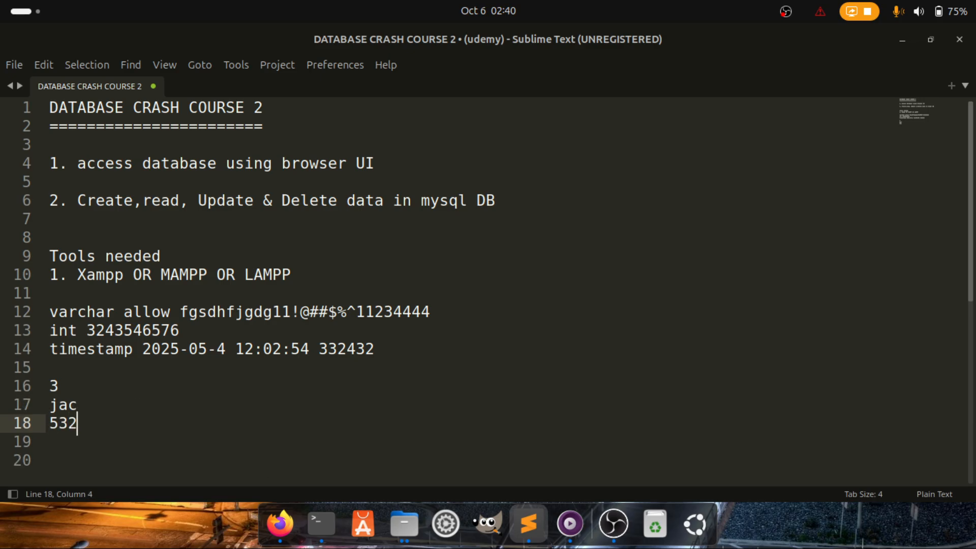
key(Left)
key(Left)
key(Left)
key(Right)
key(Right)
drag(90, 422, 28, 385)
key(BackSpace)
key(BackSpace)
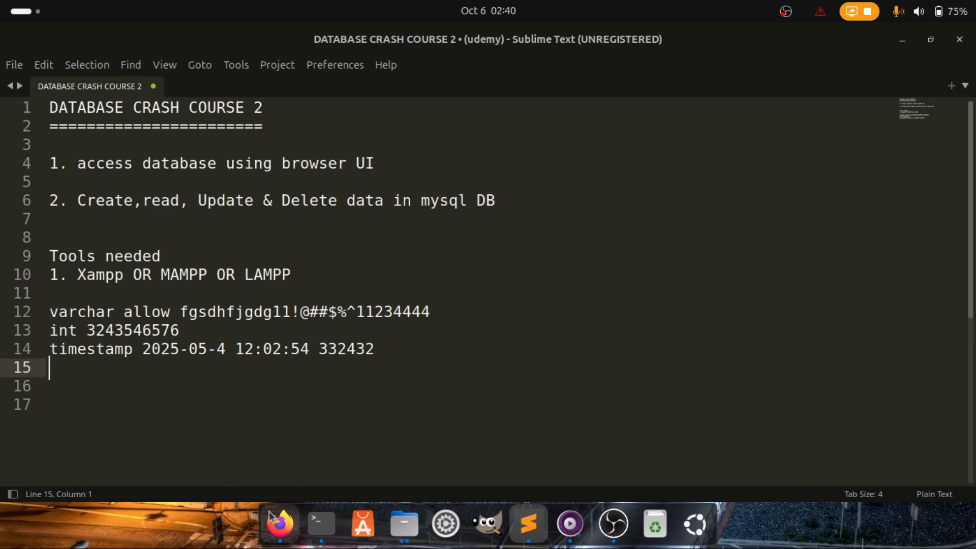
click(280, 524)
scroll(483, 173, up, 5)
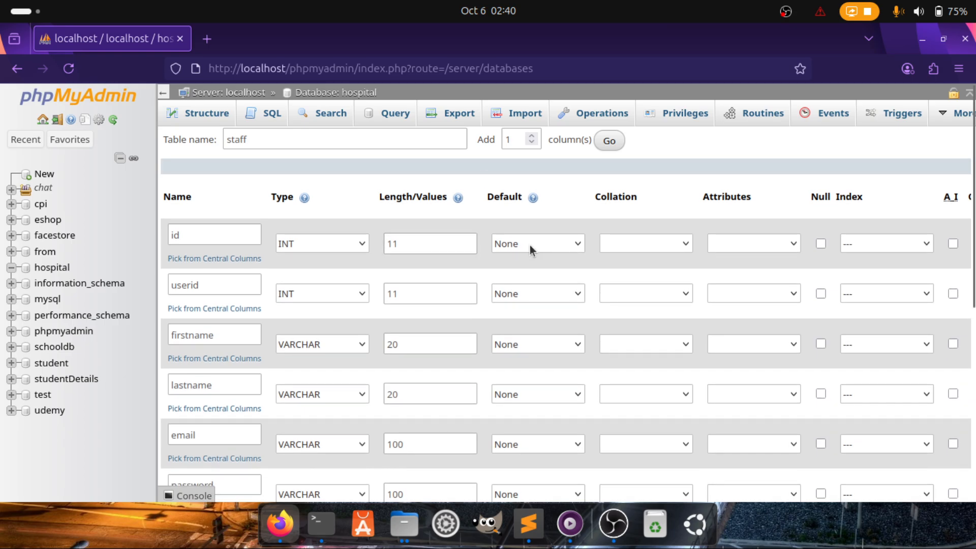
scroll(371, 430, down, 3)
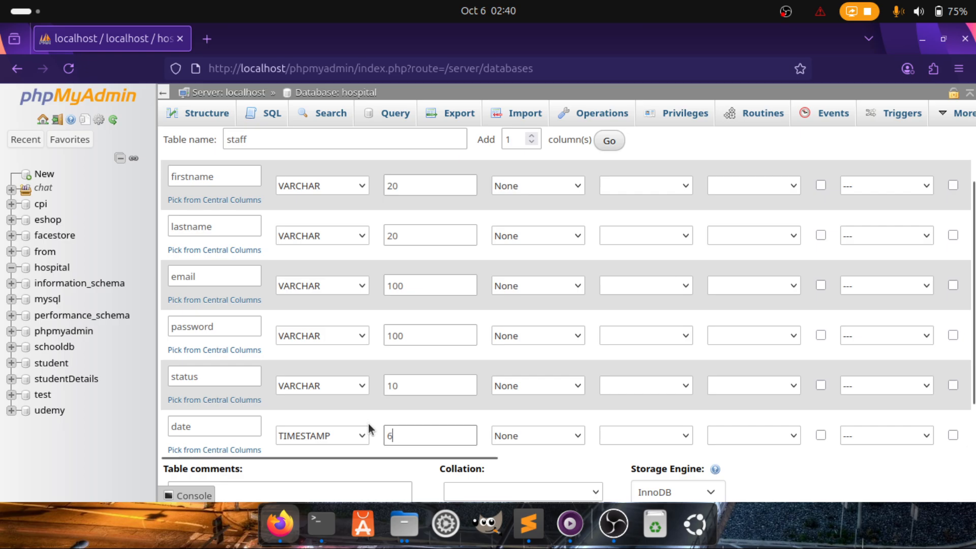
scroll(370, 430, down, 3)
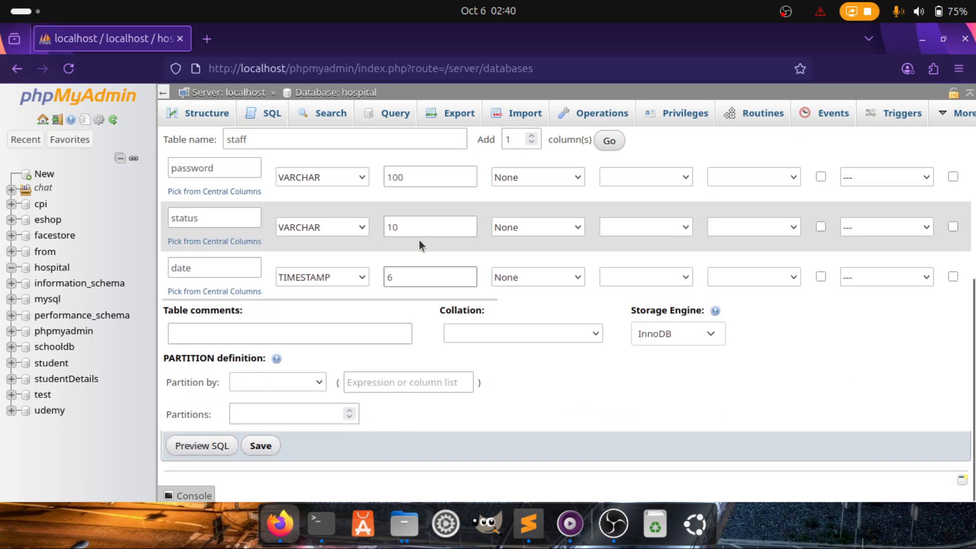
click(517, 227)
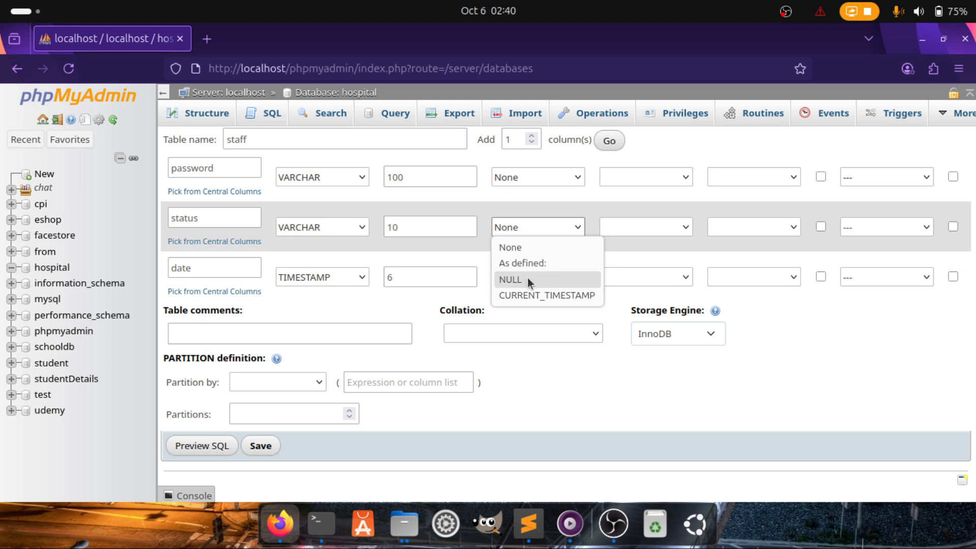
click(557, 263)
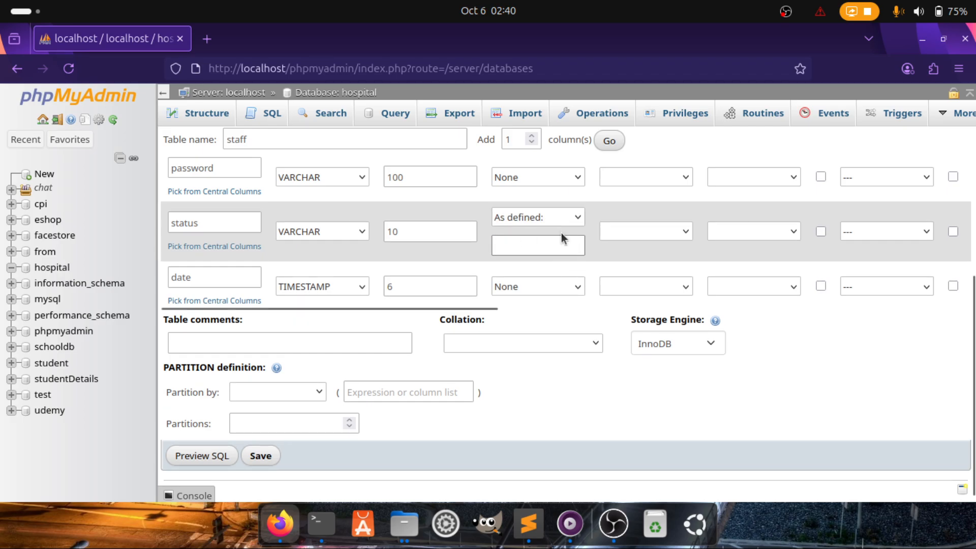
click(541, 215)
click(517, 231)
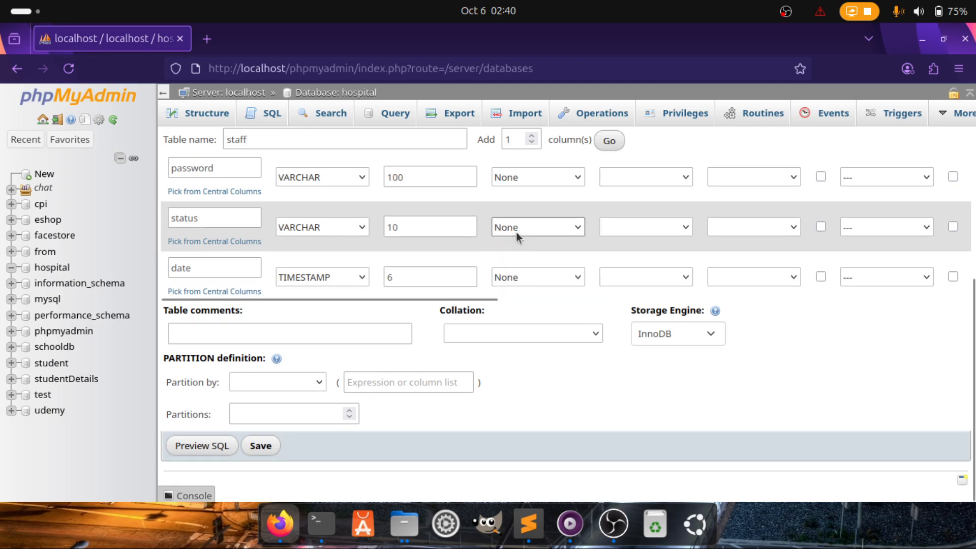
scroll(574, 259, up, 10)
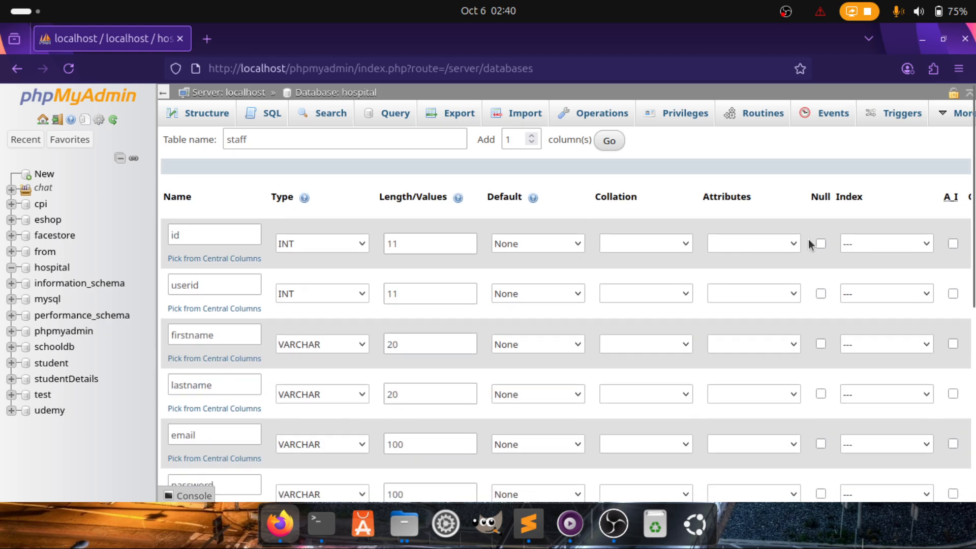
Tick A_I on the id row to make it an auto-increment primary key
double_click(176, 234)
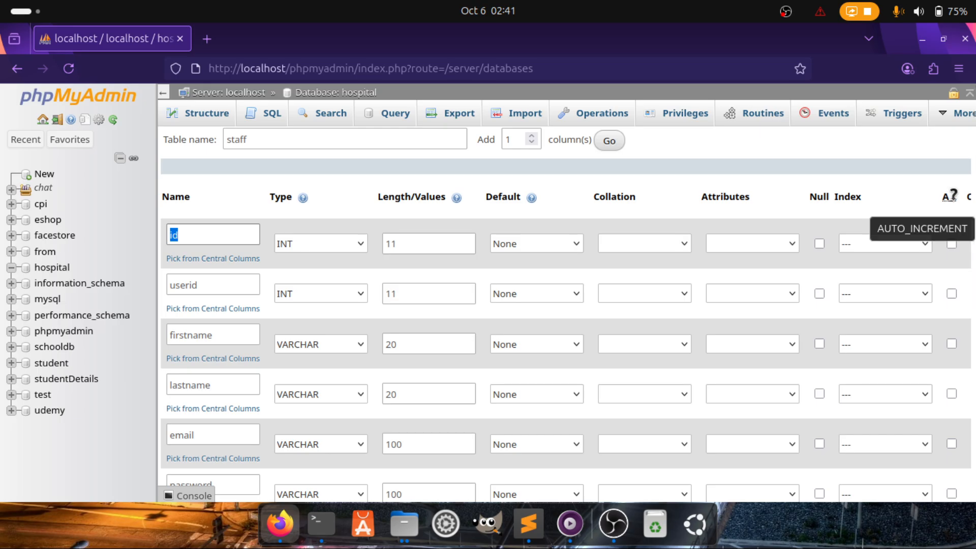
click(952, 244)
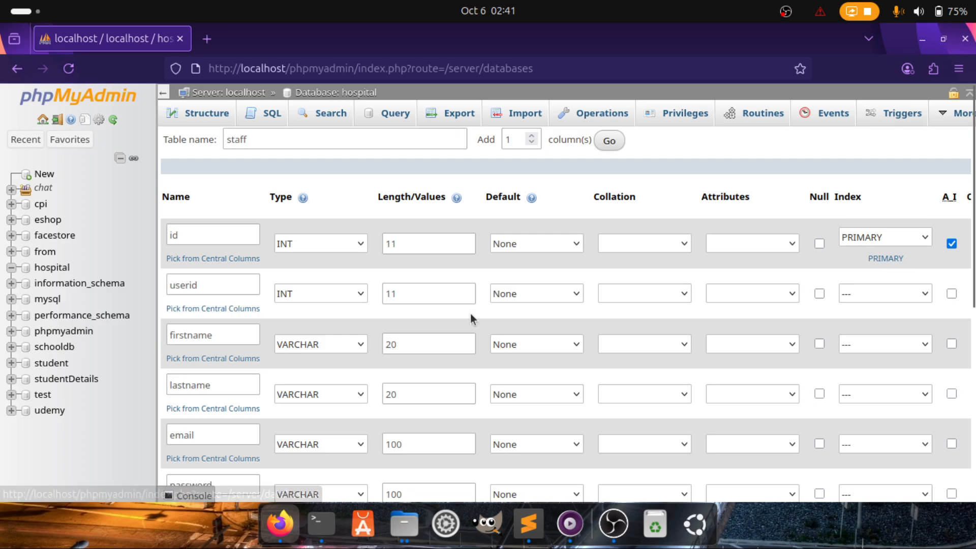
click(226, 232)
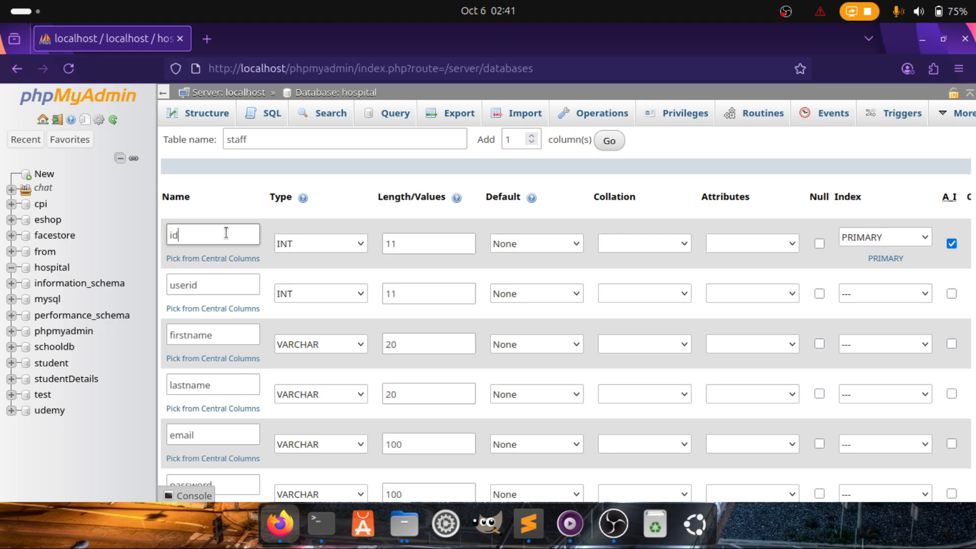
Save the new staff table
scroll(253, 336, down, 3)
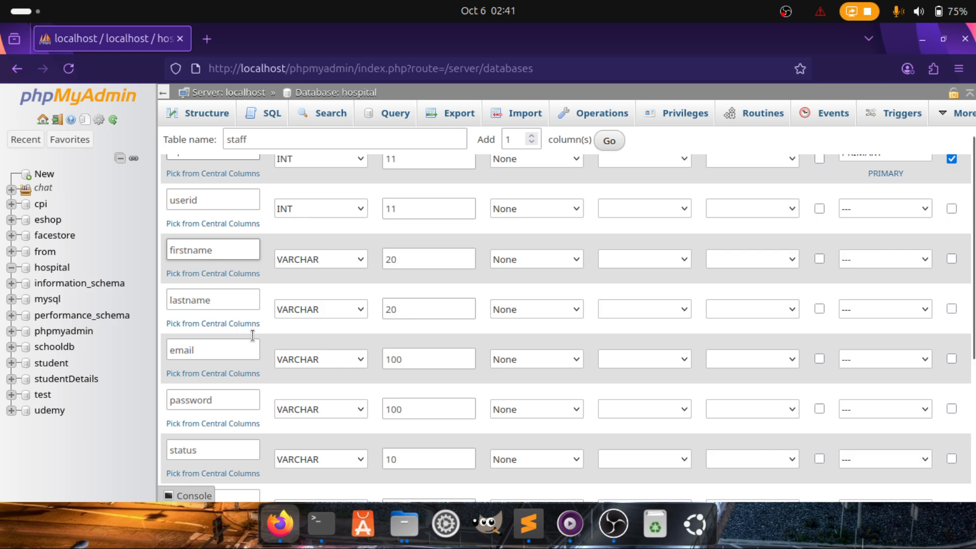
scroll(252, 335, down, 3)
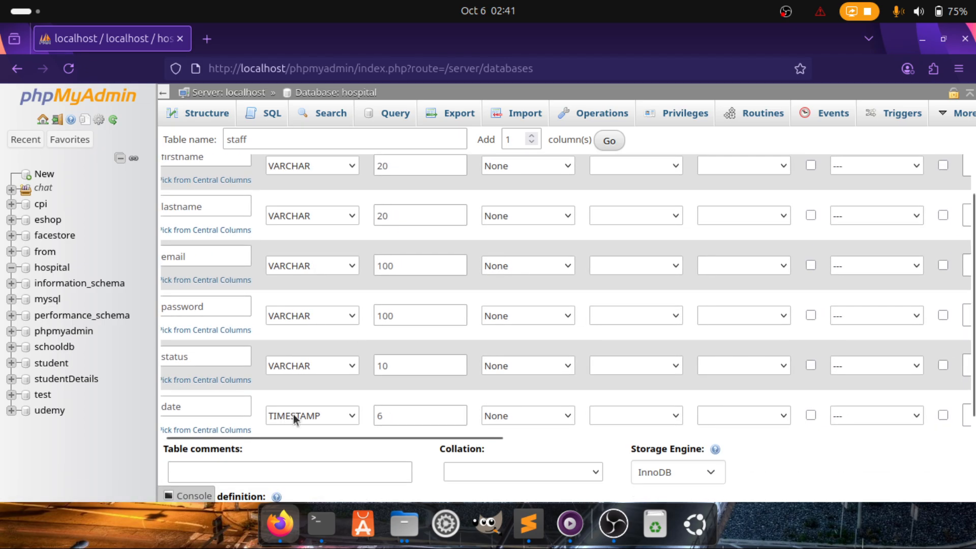
scroll(399, 399, left, 2)
scroll(399, 399, right, 2)
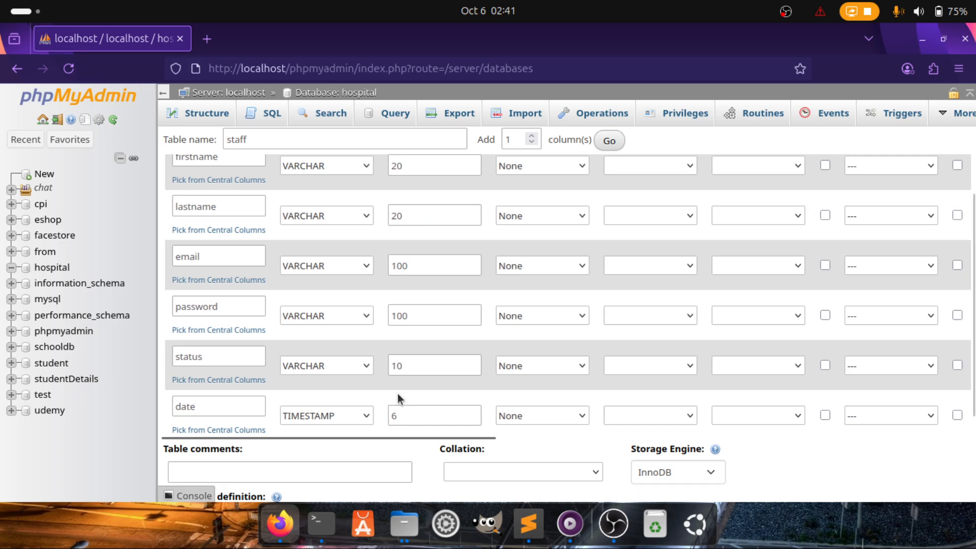
scroll(972, 252, down, 5)
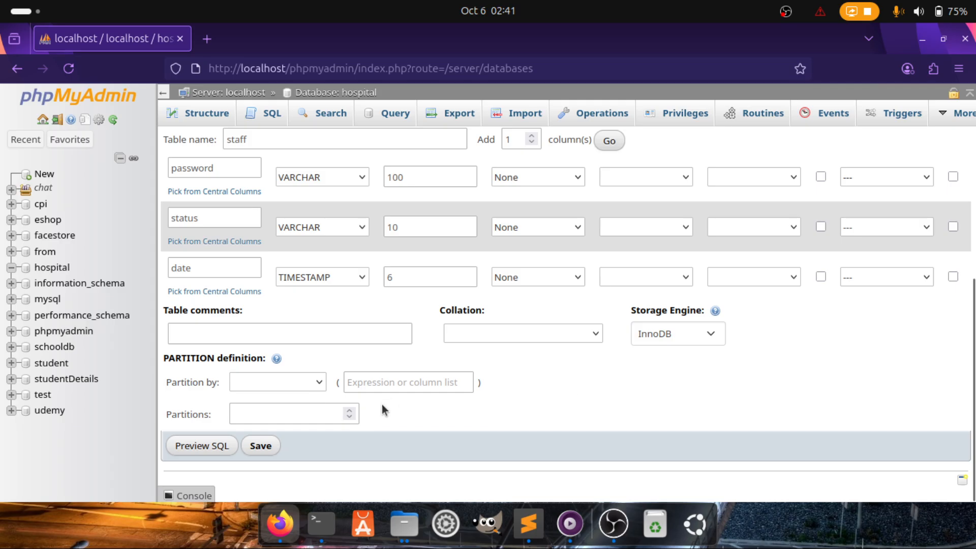
click(261, 446)
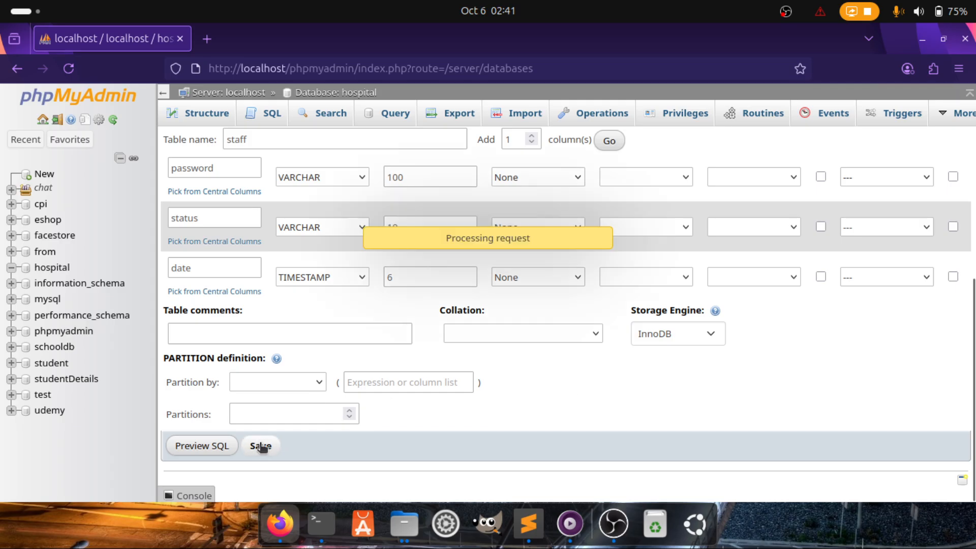
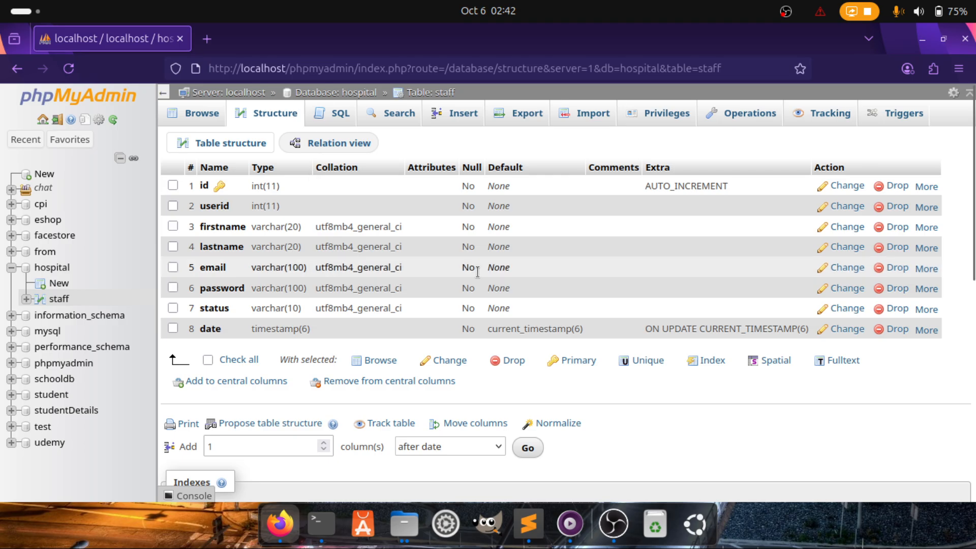
Browse the staff table to show its eight empty columns, then bring up the course notes
scroll(495, 303, down, 3)
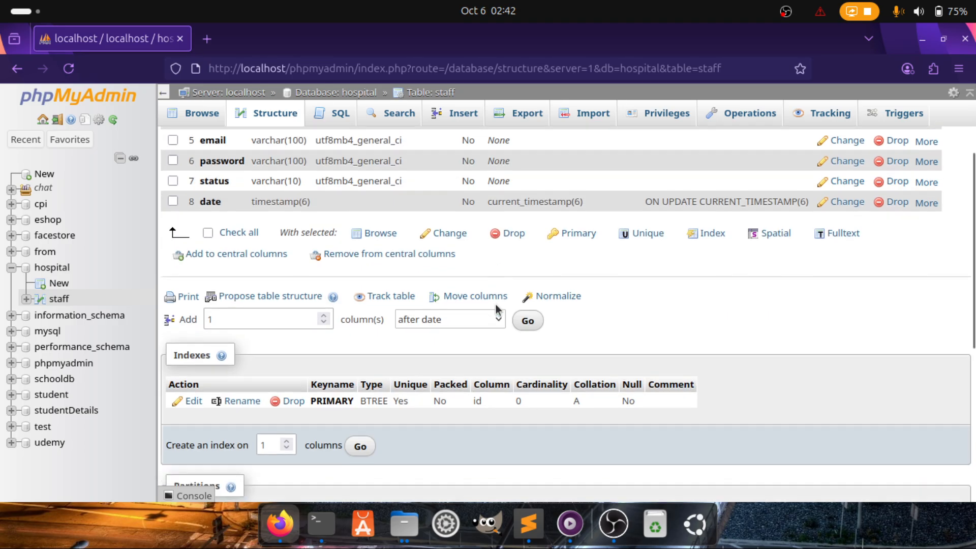
scroll(495, 303, up, 3)
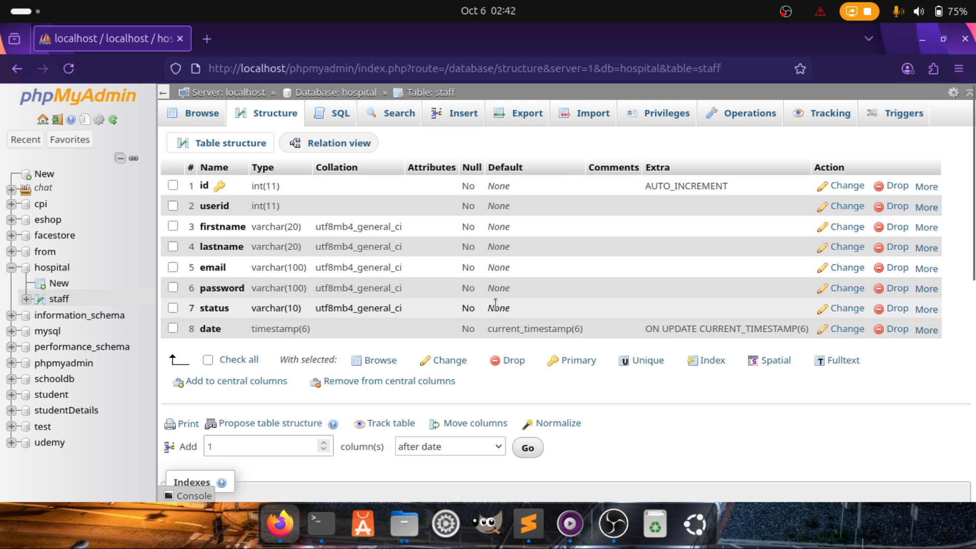
click(186, 125)
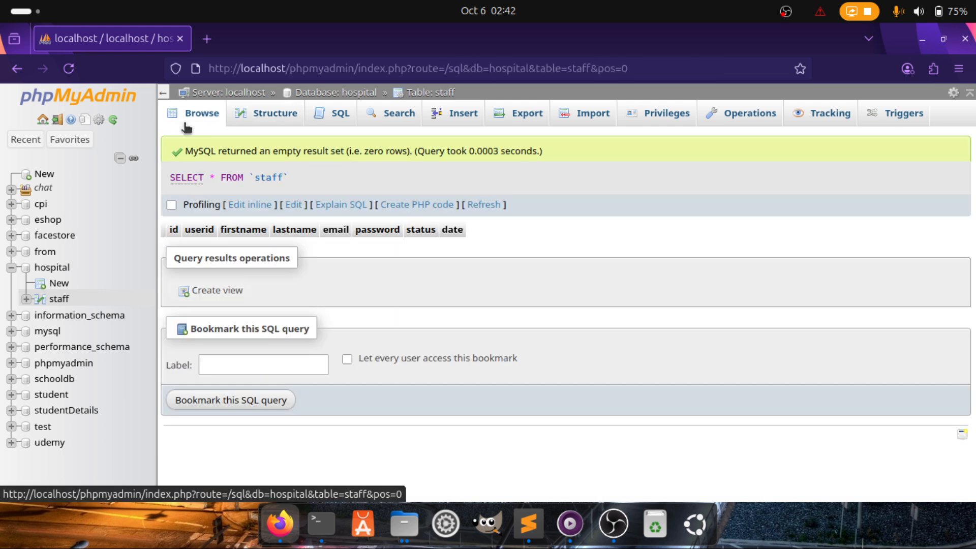
drag(168, 228, 477, 228)
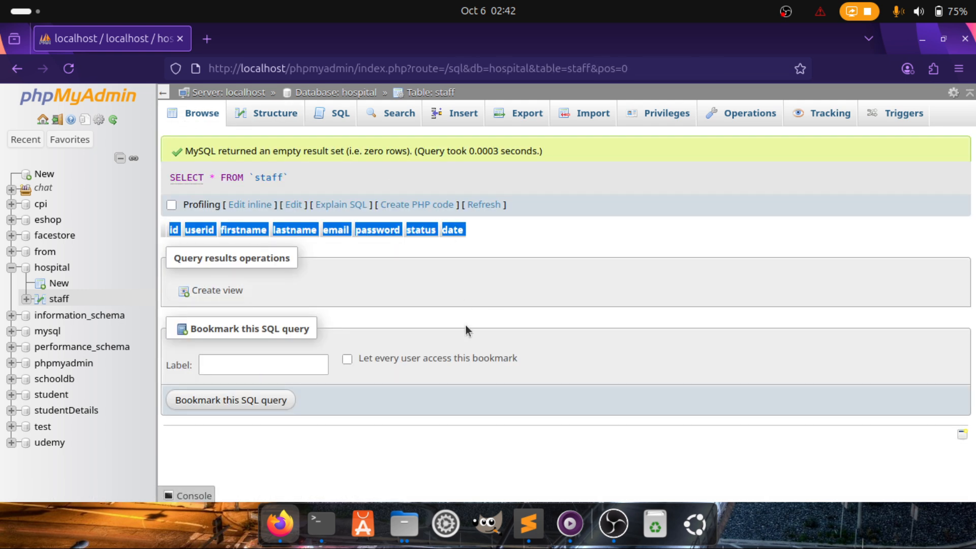
click(526, 542)
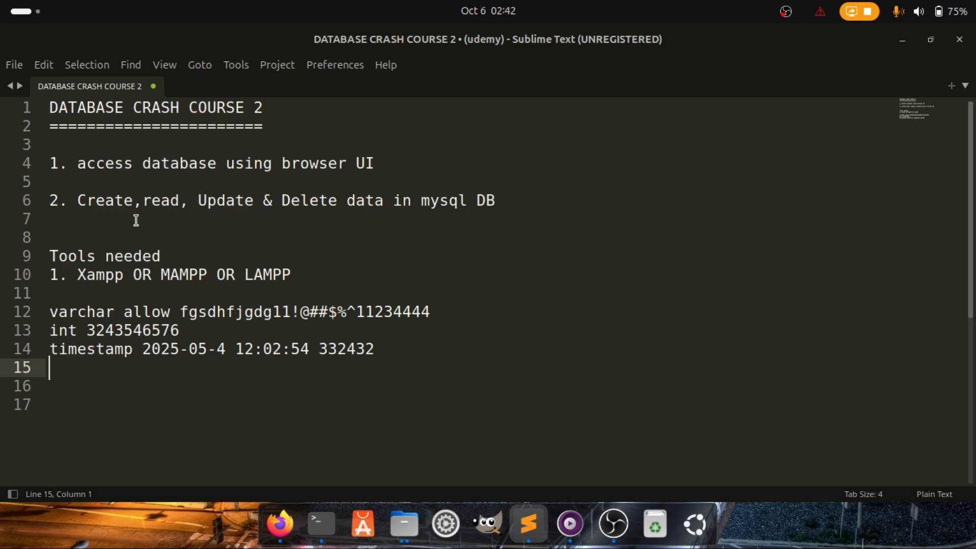
Highlight 'Create' on line 6 of the notes, then return to phpMyAdmin
drag(78, 201, 132, 201)
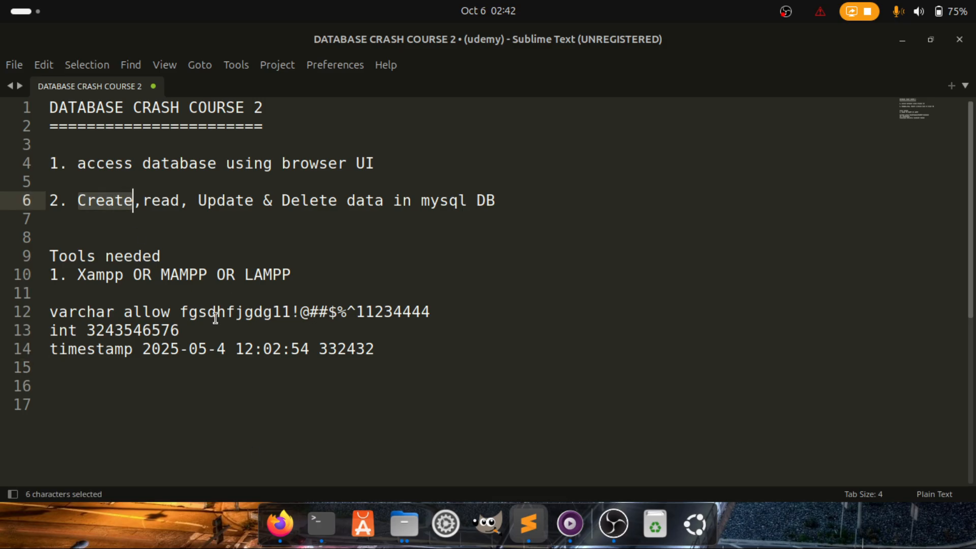
click(280, 524)
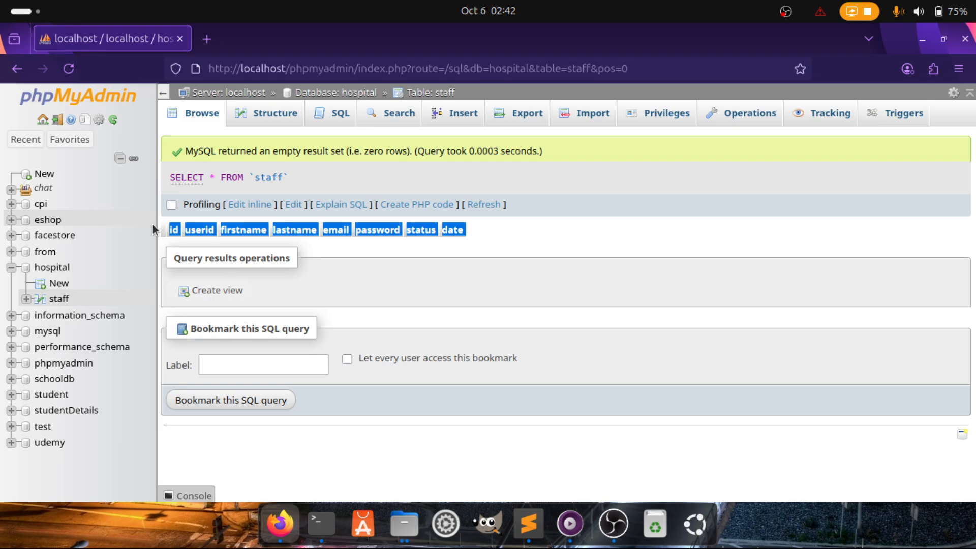
Reload the empty staff table and open its Insert form, noting the id column
click(563, 236)
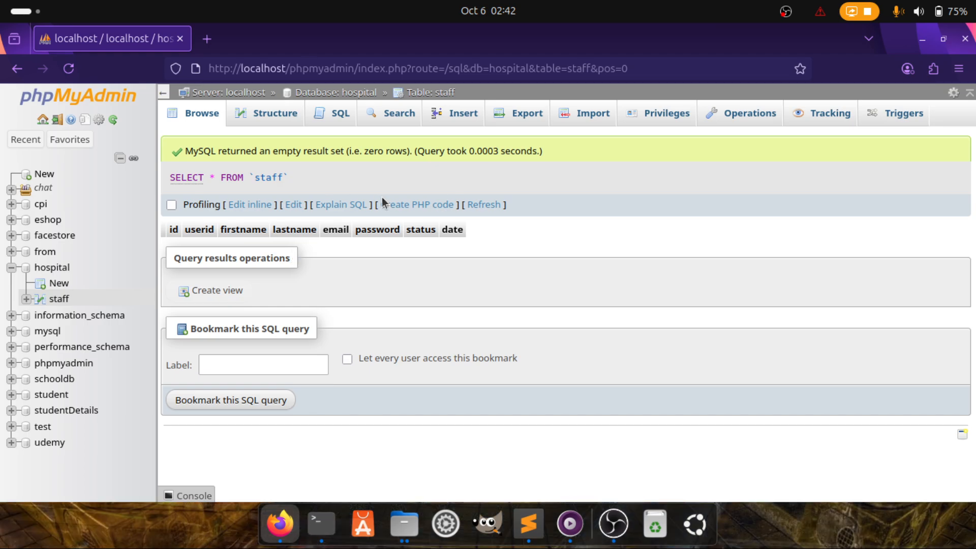
click(191, 117)
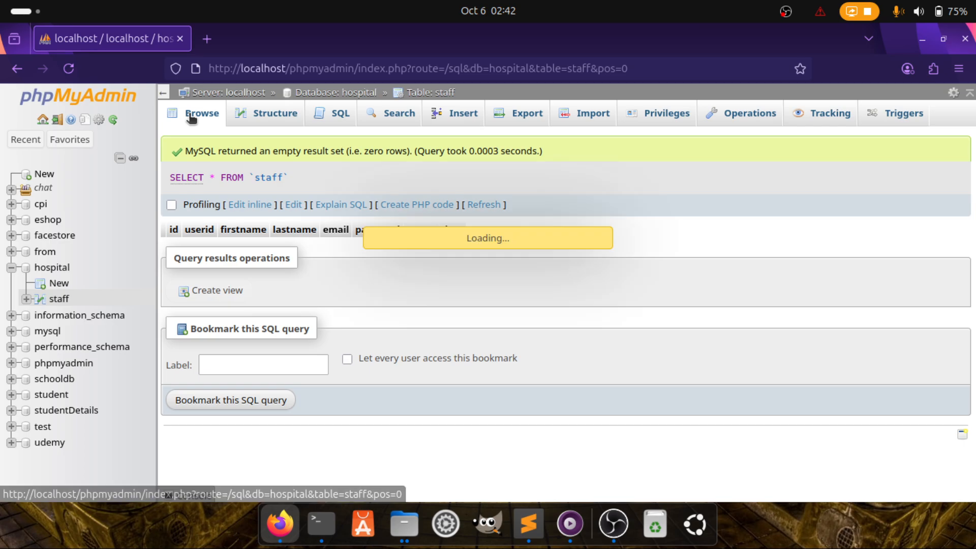
click(453, 117)
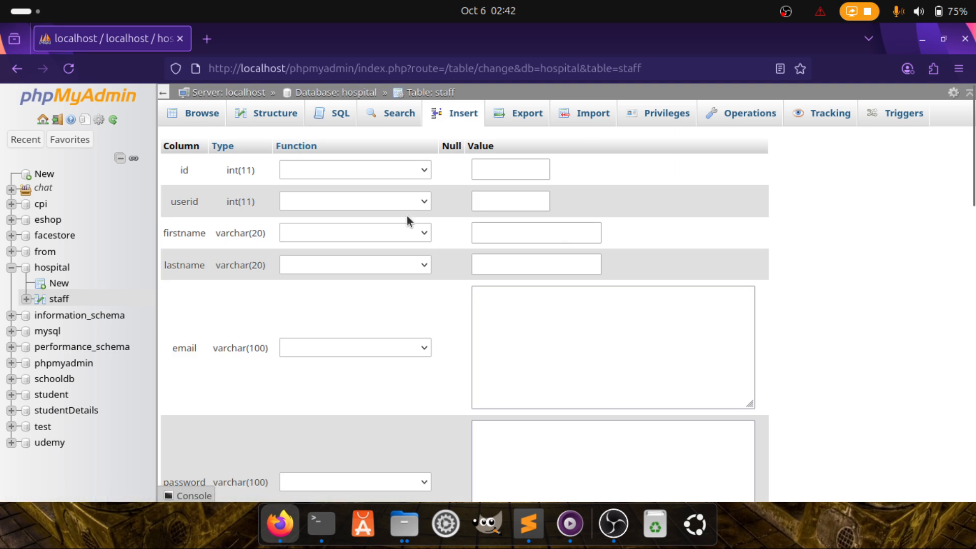
scroll(502, 284, down, 3)
scroll(502, 286, down, 7)
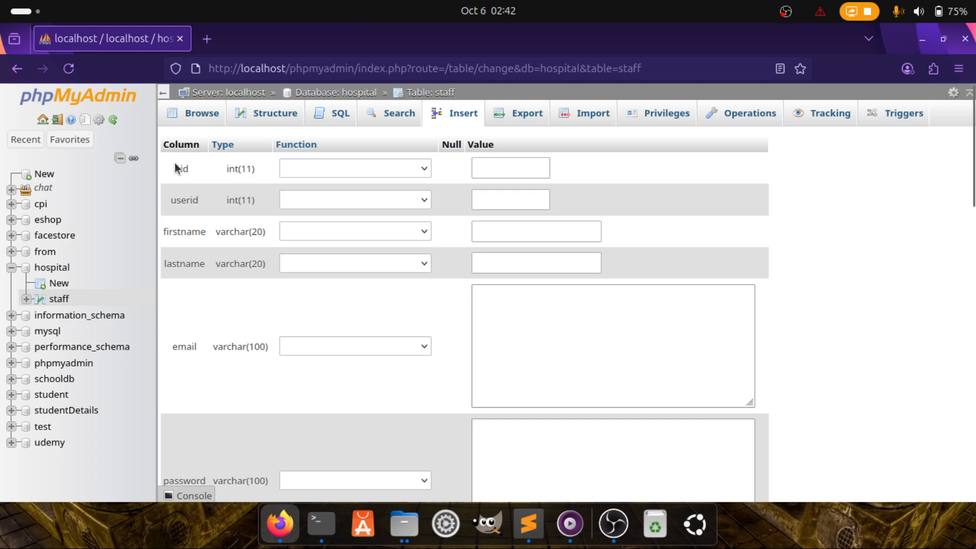
drag(174, 163, 260, 173)
click(485, 161)
Enter the new row's user ID, first name, last name and e-mail address
drag(169, 203, 257, 201)
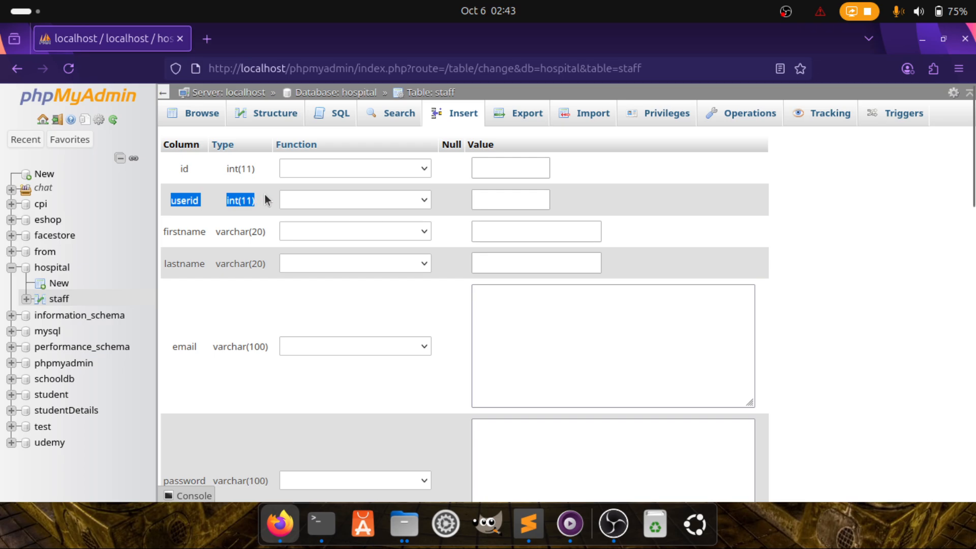
click(490, 196)
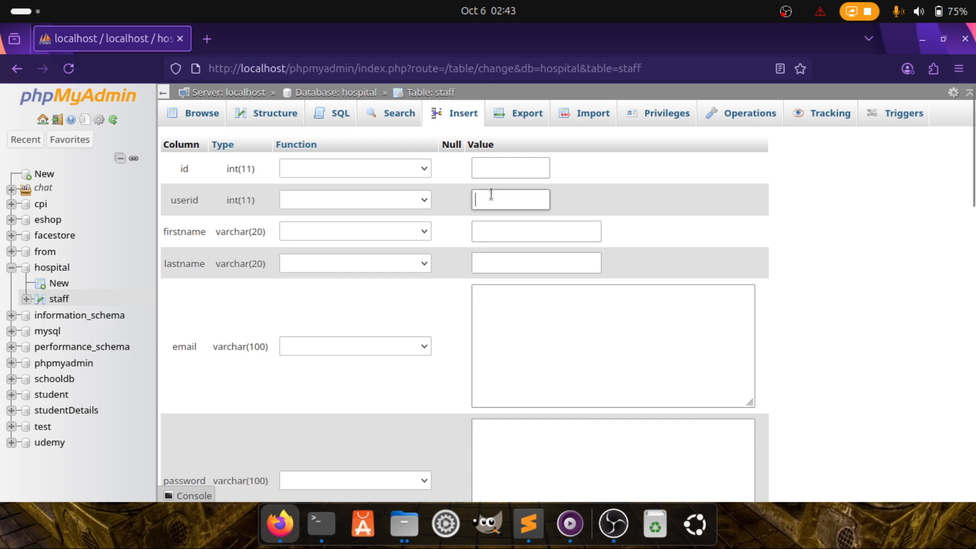
text(3564)
drag(165, 230, 252, 232)
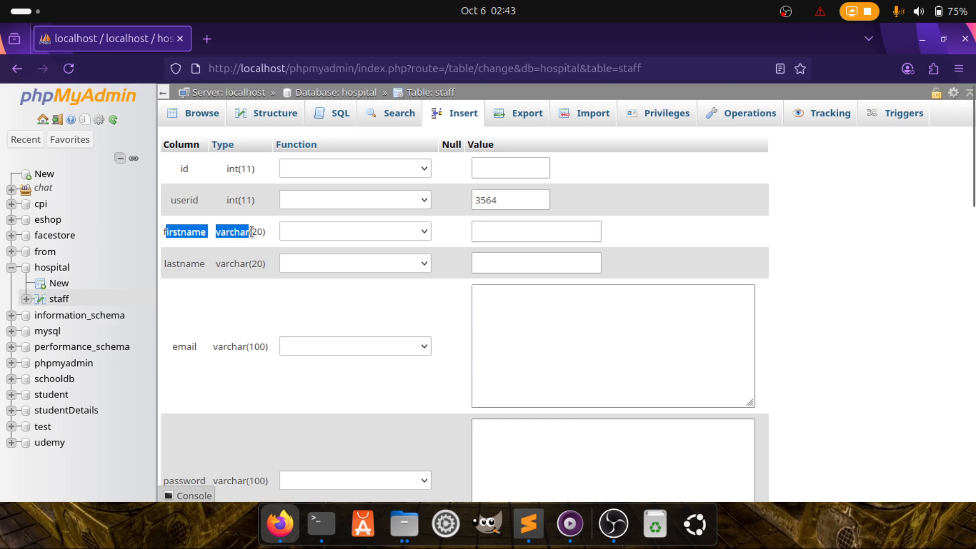
click(478, 228)
text(jackob)
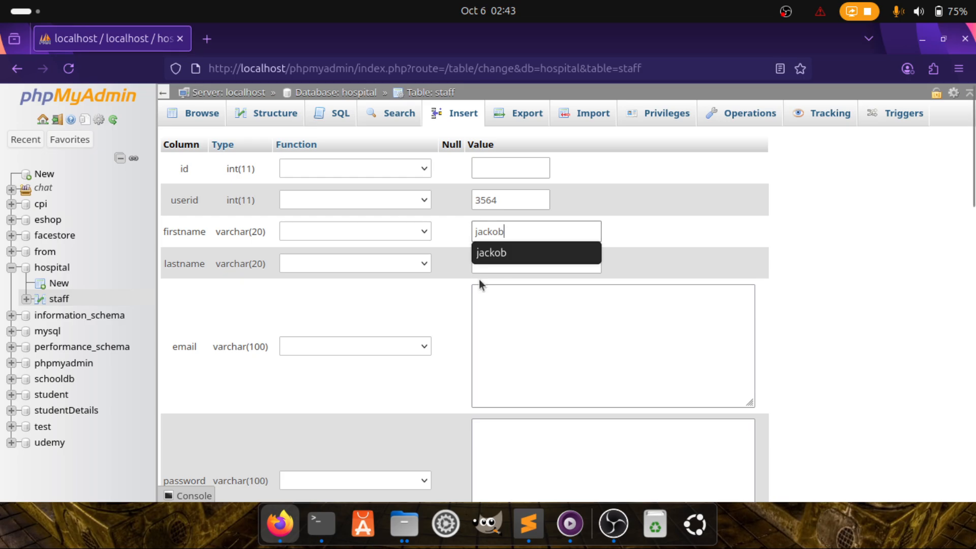
click(538, 264)
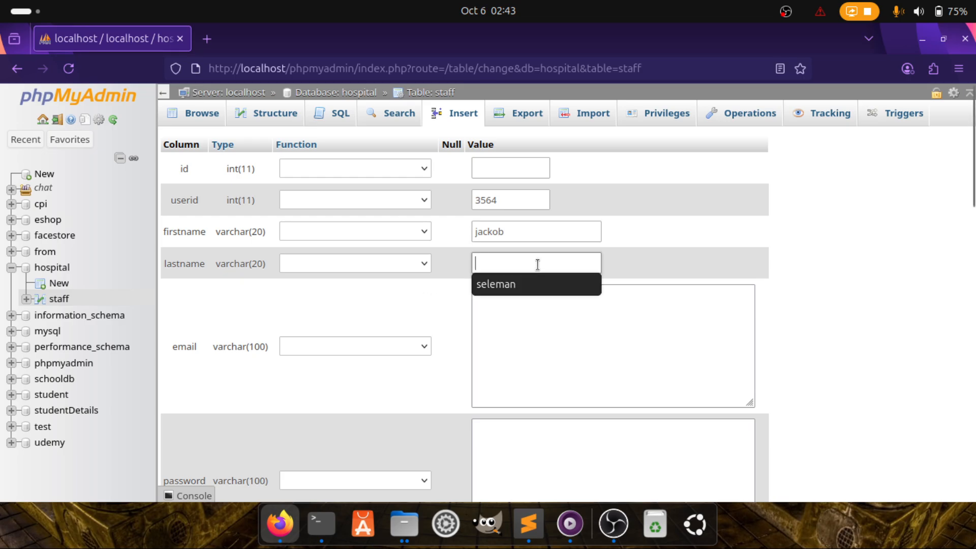
click(510, 284)
click(512, 338)
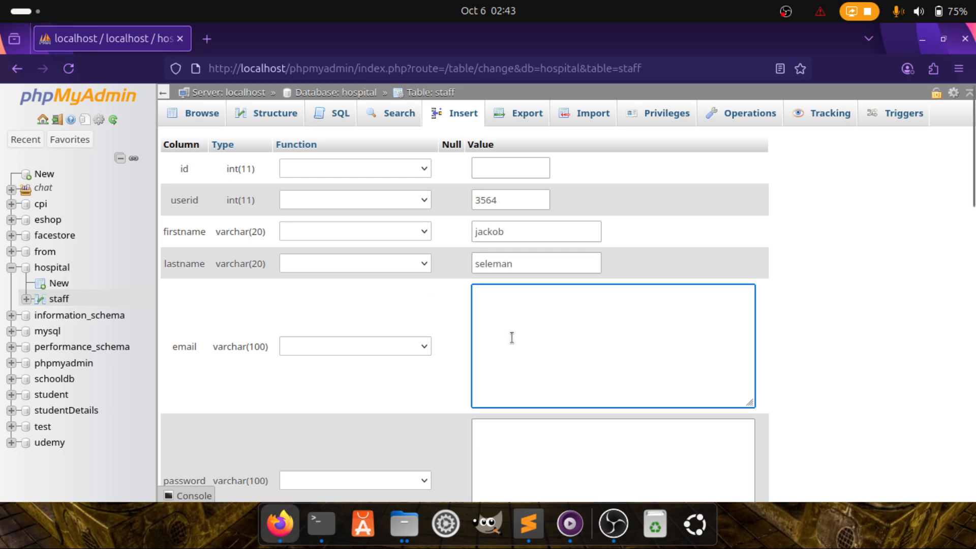
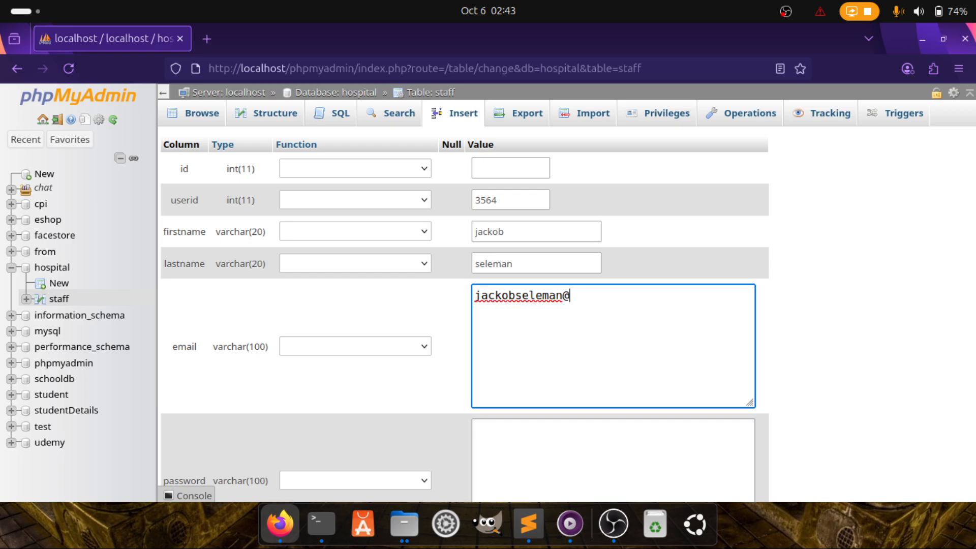
key(End)
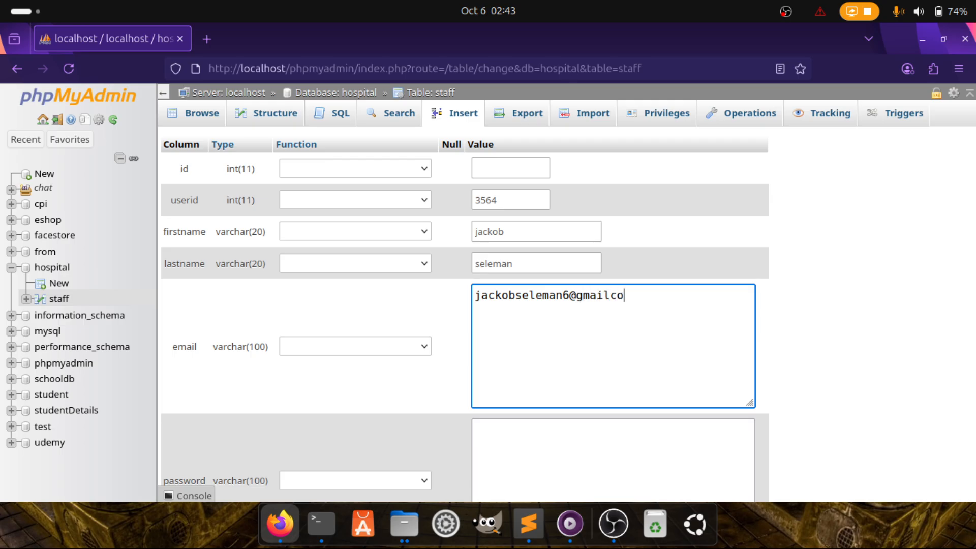
key(BackSpace)
key(BackSpace)
Enter a password for the row and set its status to active
scroll(537, 416, down, 3)
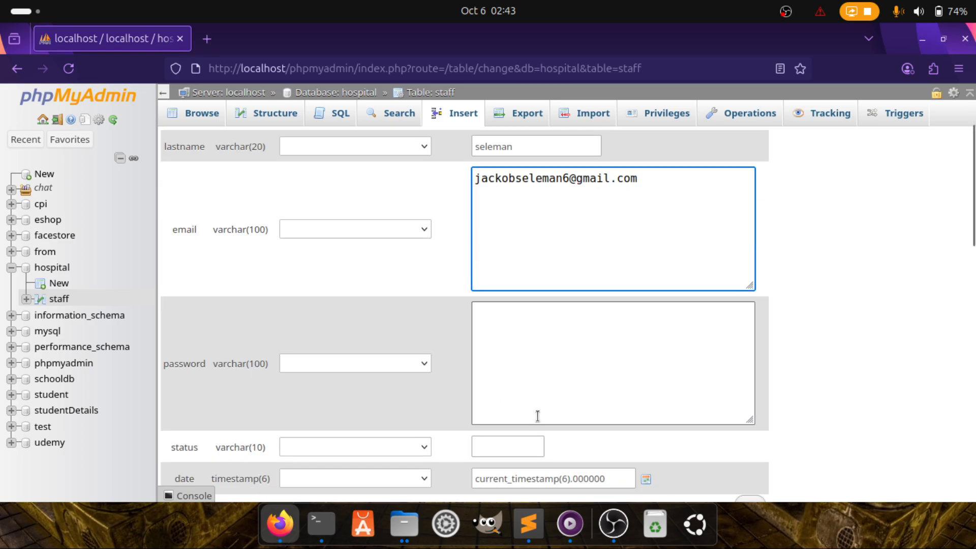
click(546, 353)
text(12)
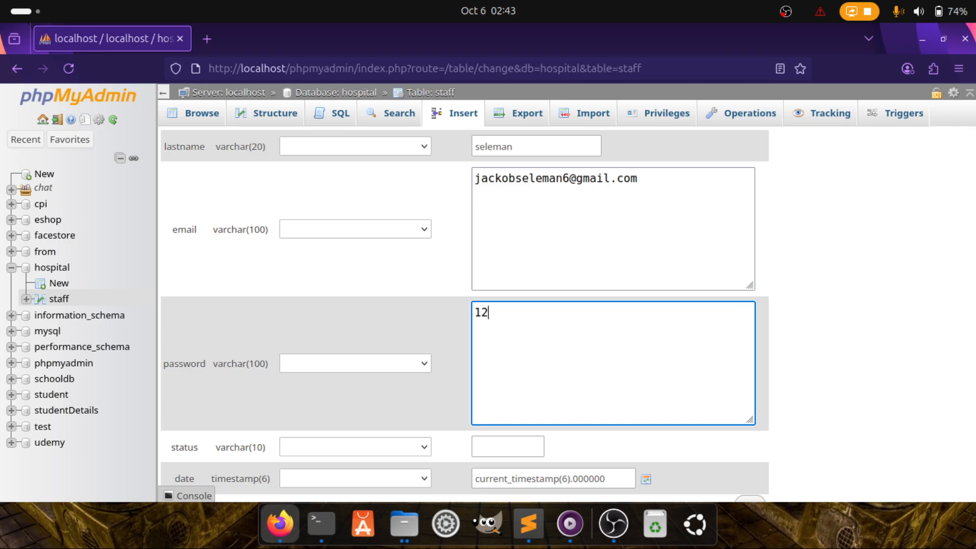
text(345678)
scroll(528, 447, down, 3)
click(514, 351)
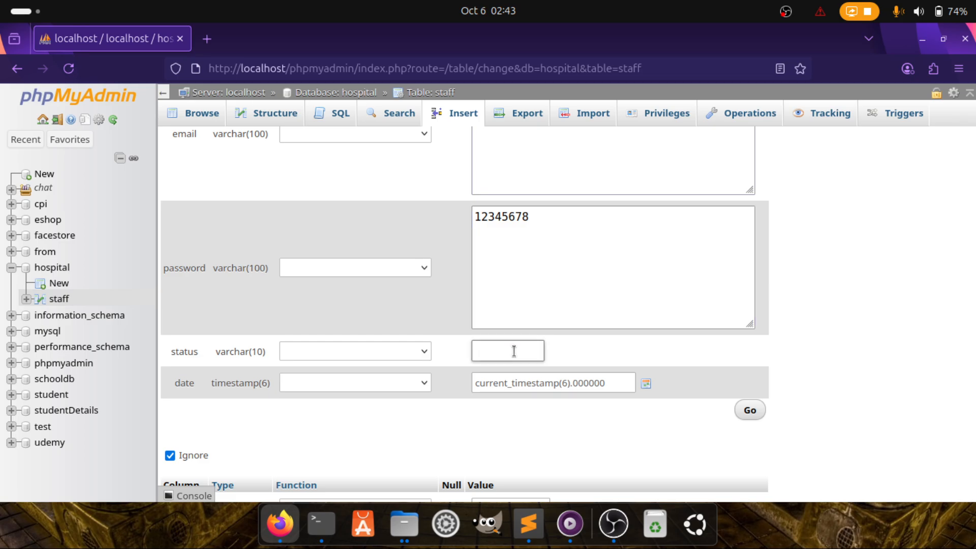
text(active)
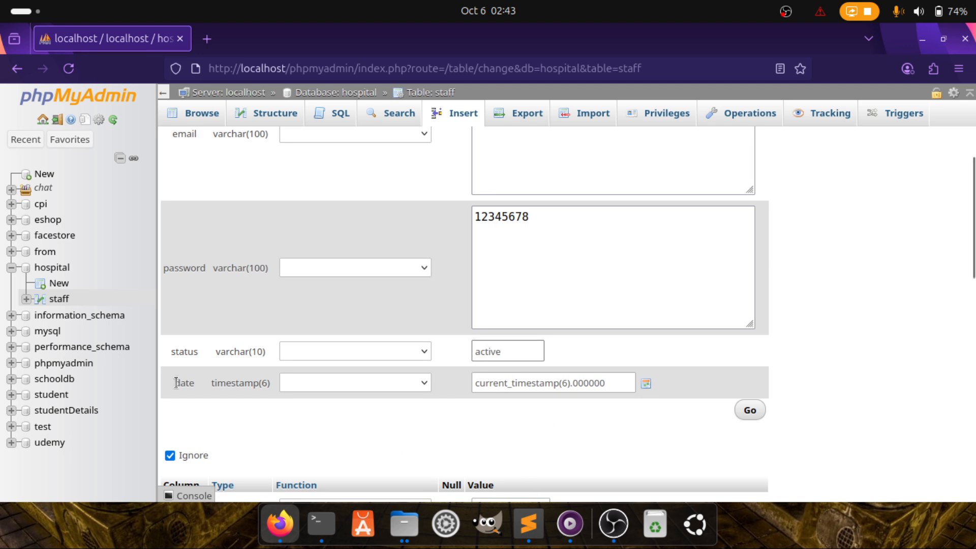
click(476, 384)
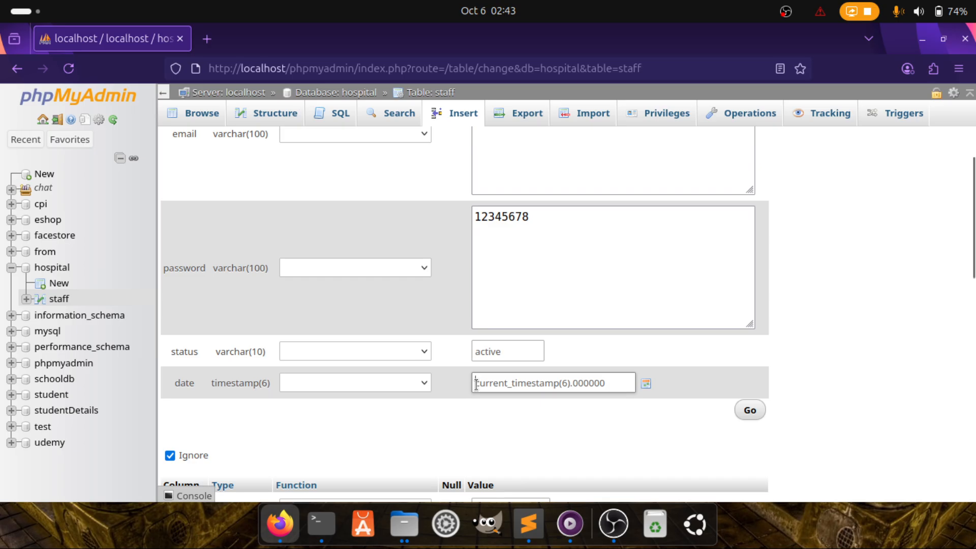
click(647, 383)
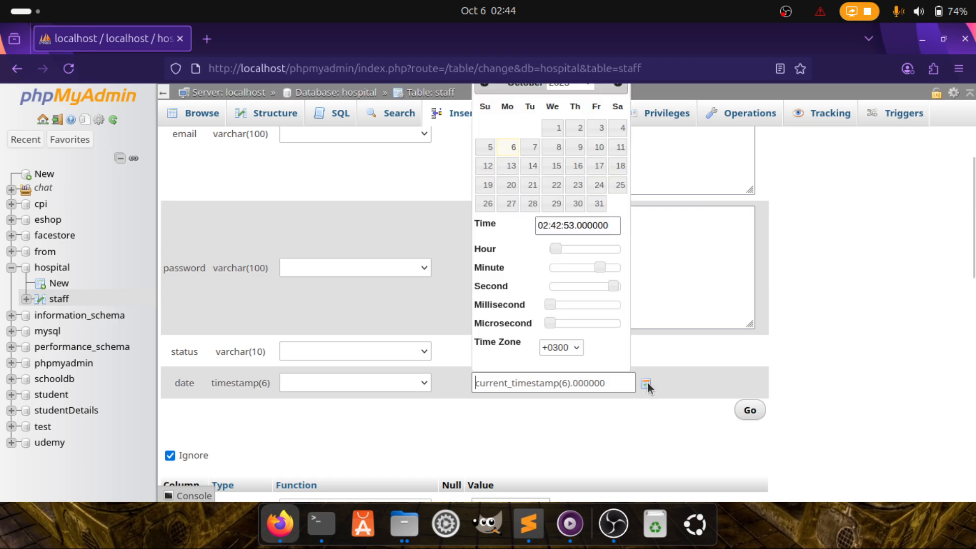
scroll(523, 158, up, 3)
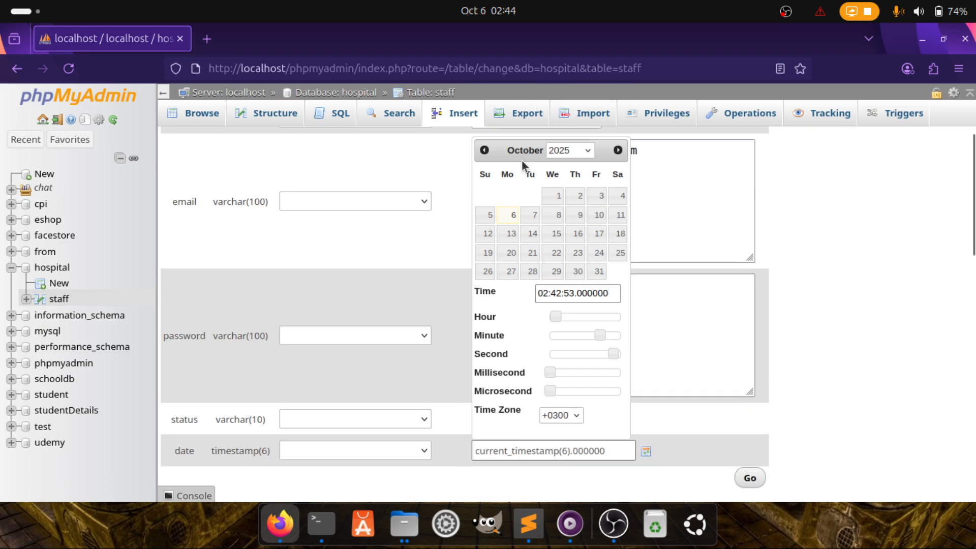
click(561, 298)
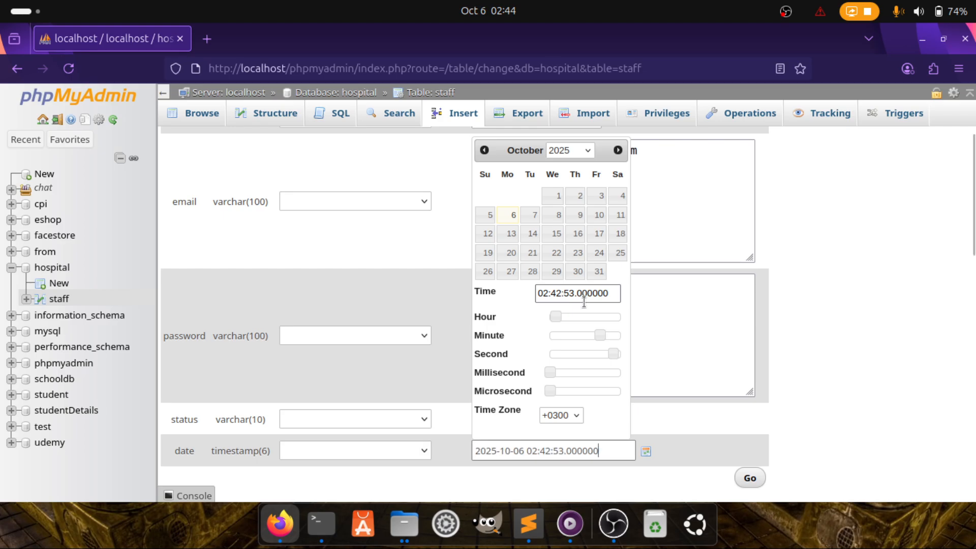
drag(475, 451, 609, 451)
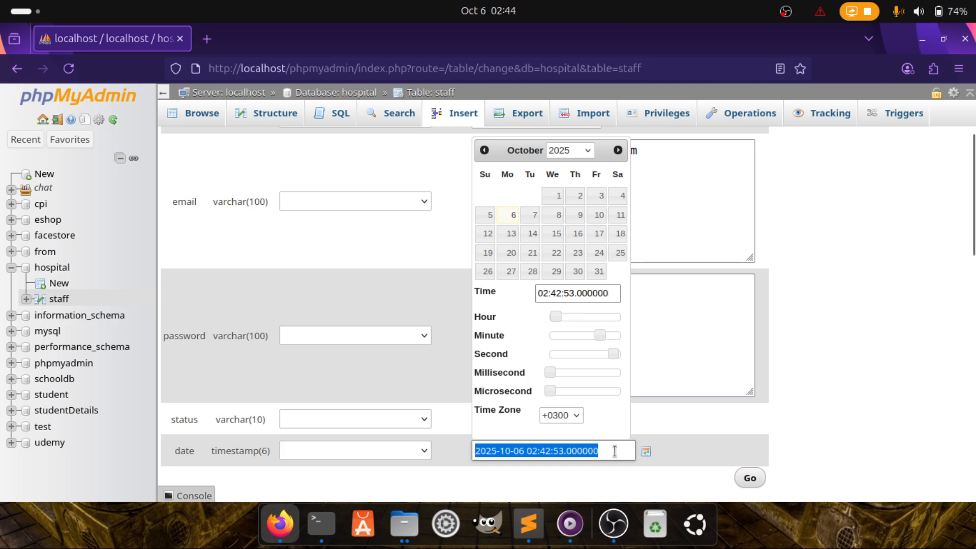
click(676, 447)
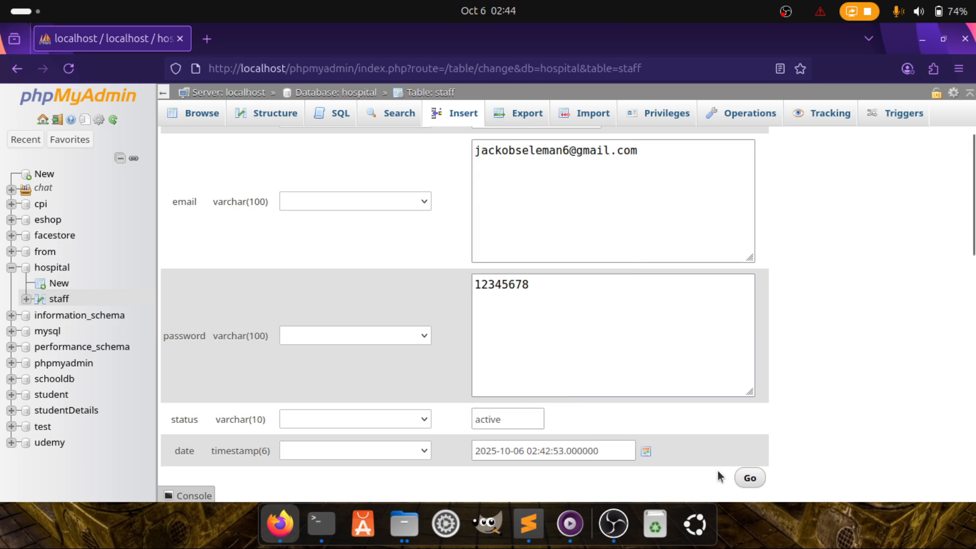
Insert the row as id 1 and copy the generated INSERT INTO query
click(750, 478)
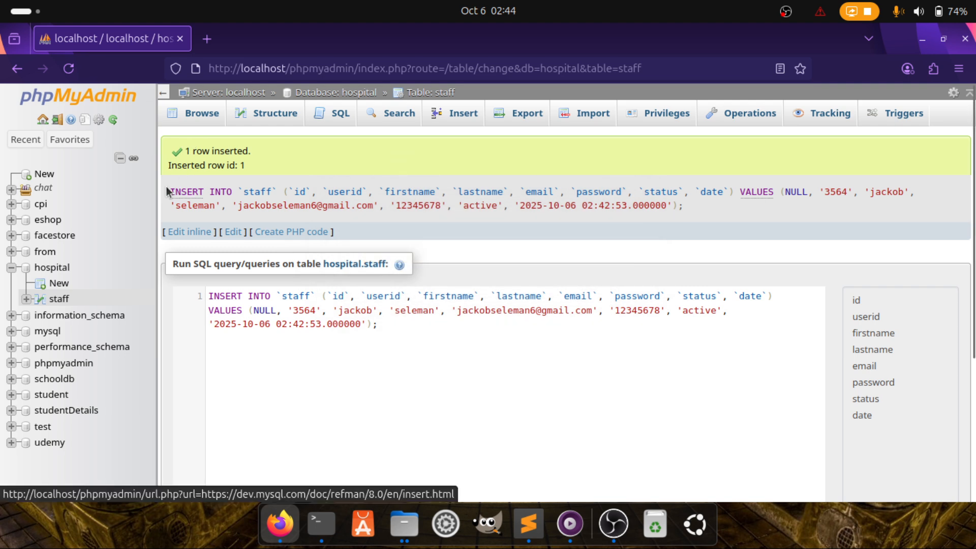
drag(169, 185, 579, 214)
key(ctrl+c)
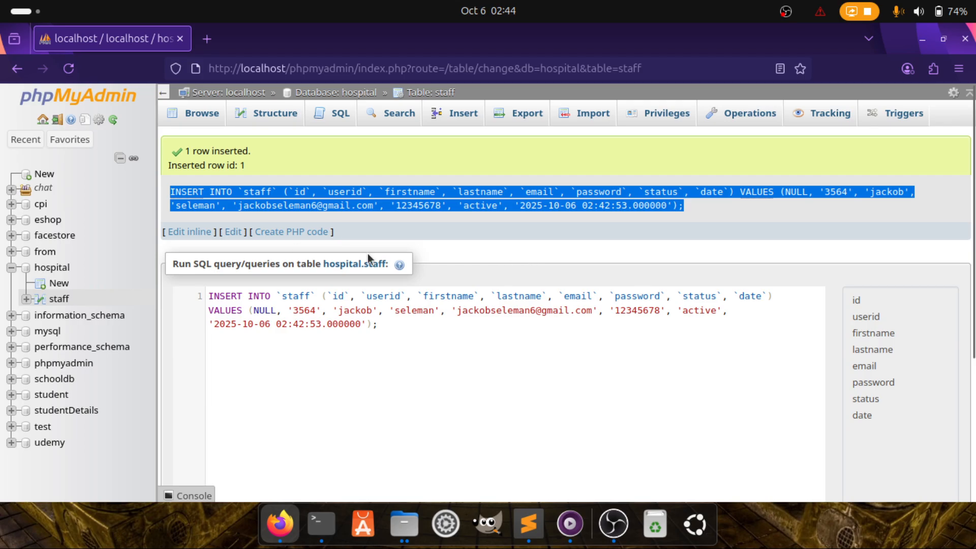
click(528, 524)
Paste the generated INSERT INTO staff query onto line 17 of the notes
click(295, 400)
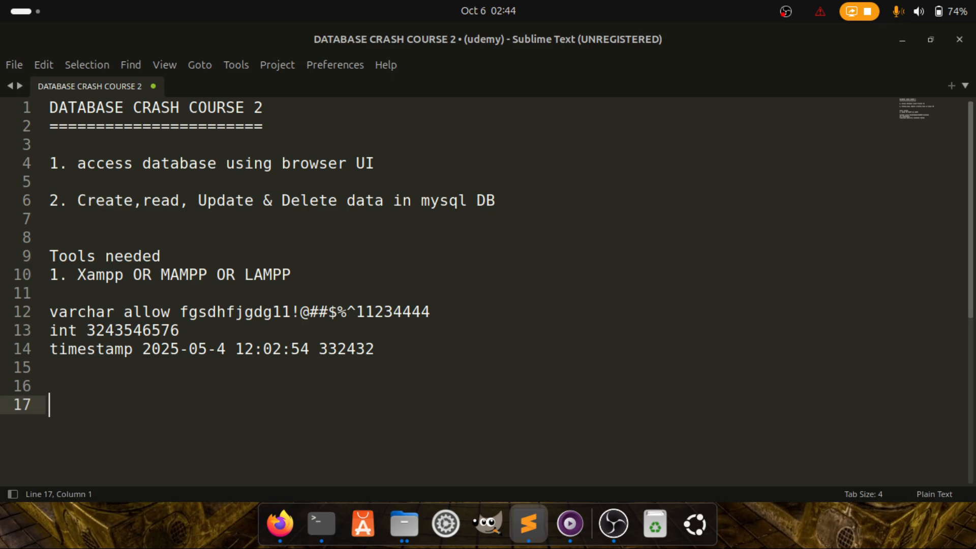
key(ctrl+v)
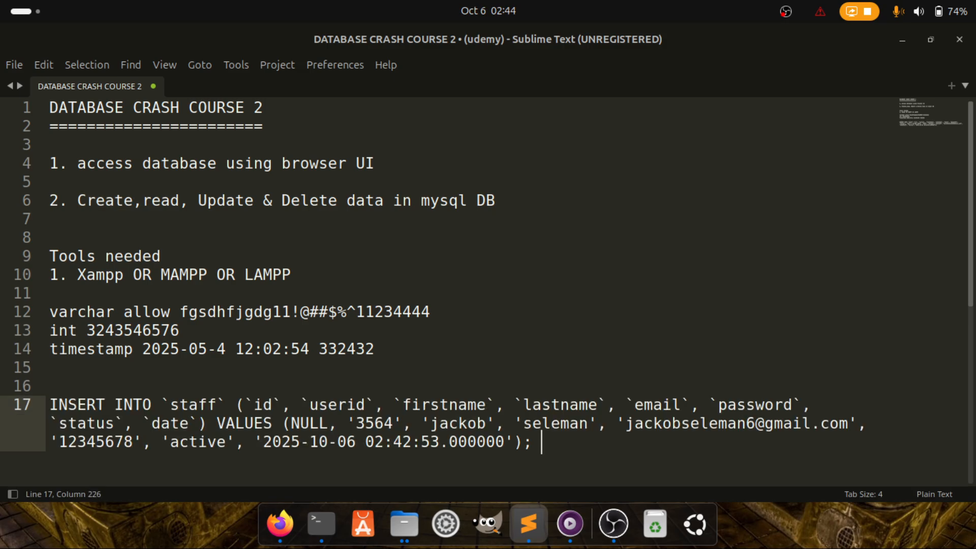
shift+click(50, 398)
click(144, 410)
Walk through the query's columns, VALUES, userid 3564 and date against the example timestamp
drag(50, 400, 214, 406)
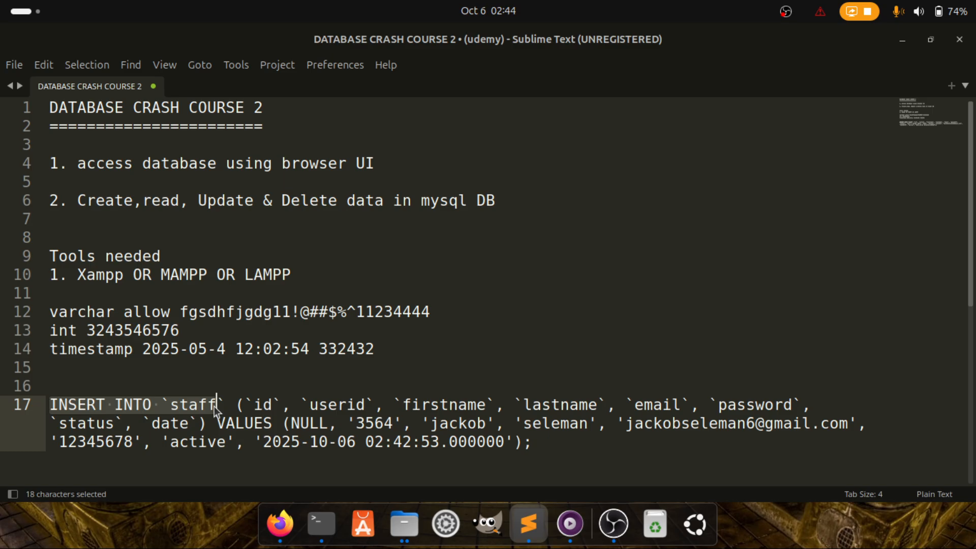
drag(246, 405, 498, 408)
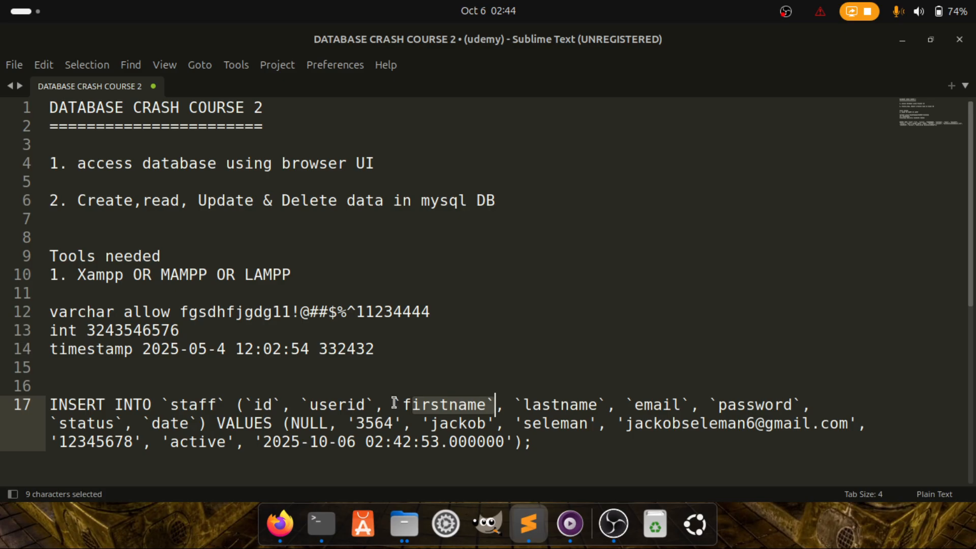
drag(218, 422, 331, 425)
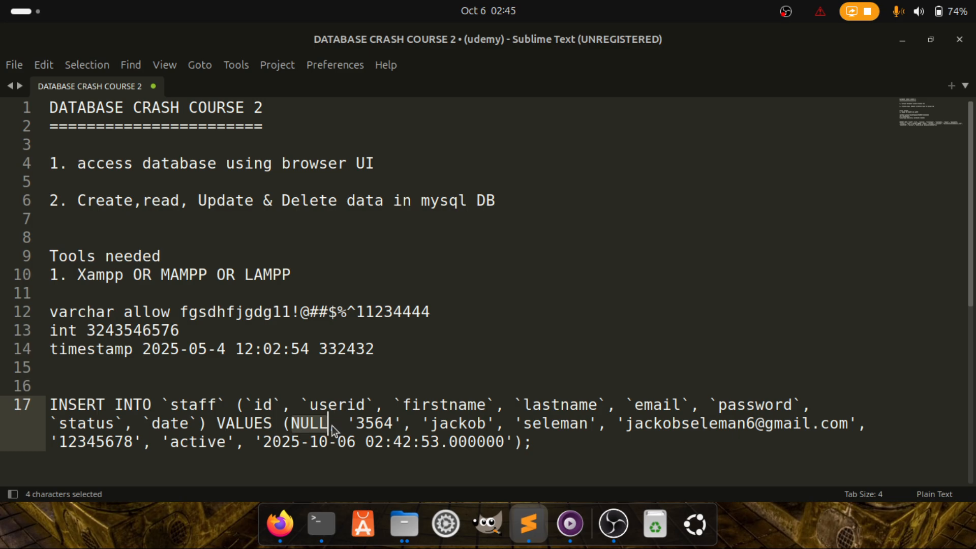
drag(253, 405, 280, 405)
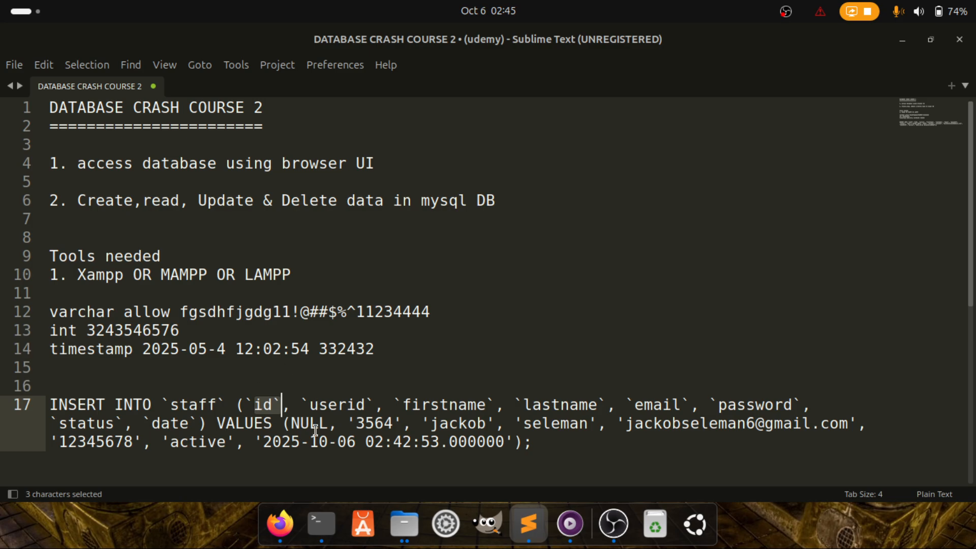
drag(348, 423, 403, 423)
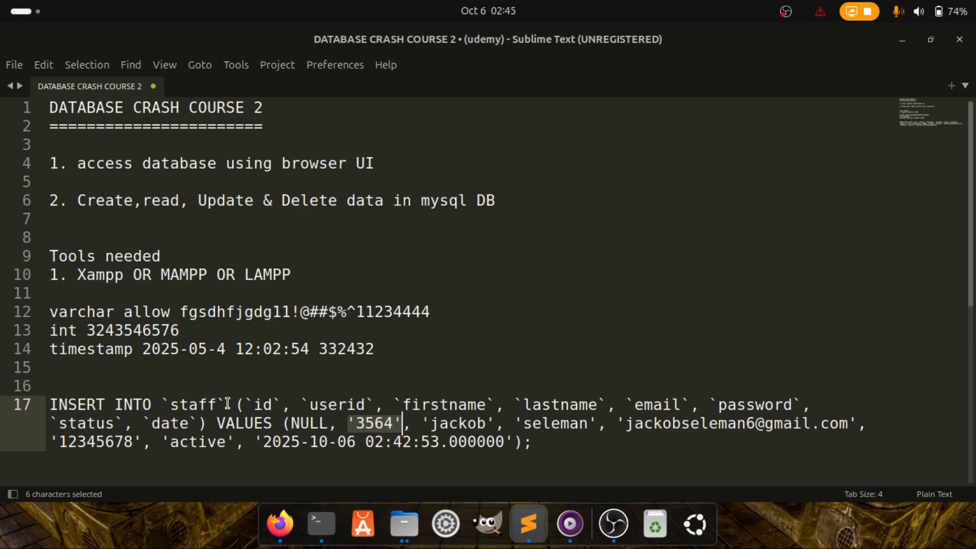
drag(263, 441, 507, 446)
drag(143, 348, 375, 351)
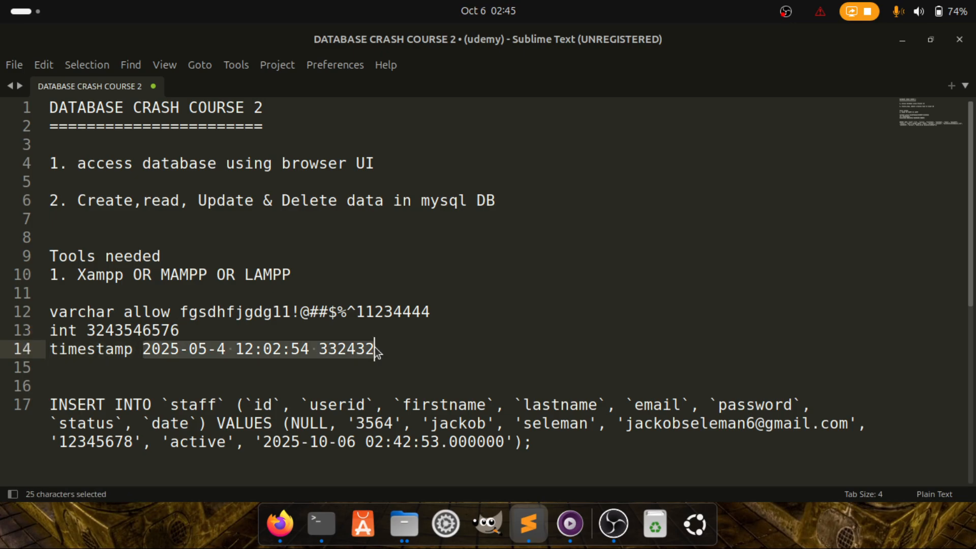
click(279, 526)
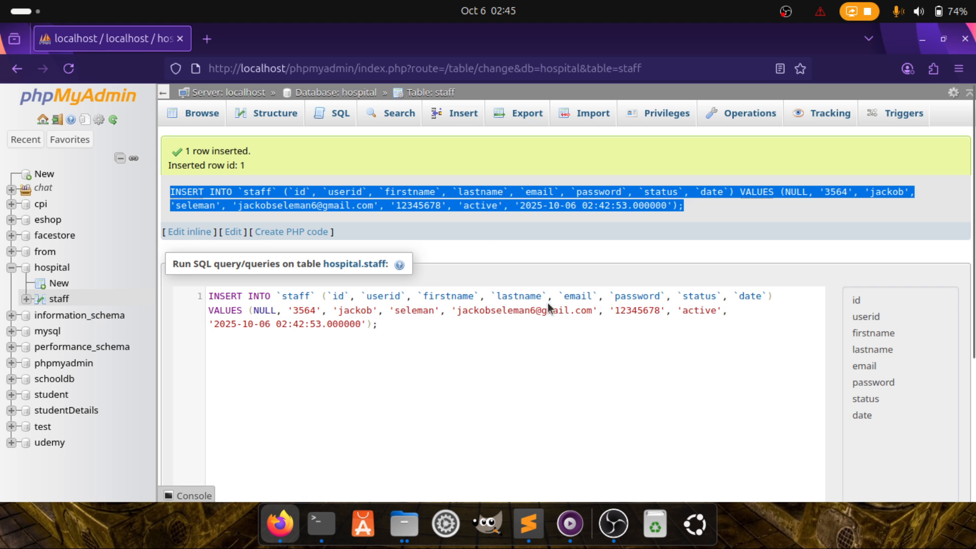
Browse the staff table's rows, then open the Insert form for another row
scroll(268, 339, down, 5)
scroll(267, 339, up, 5)
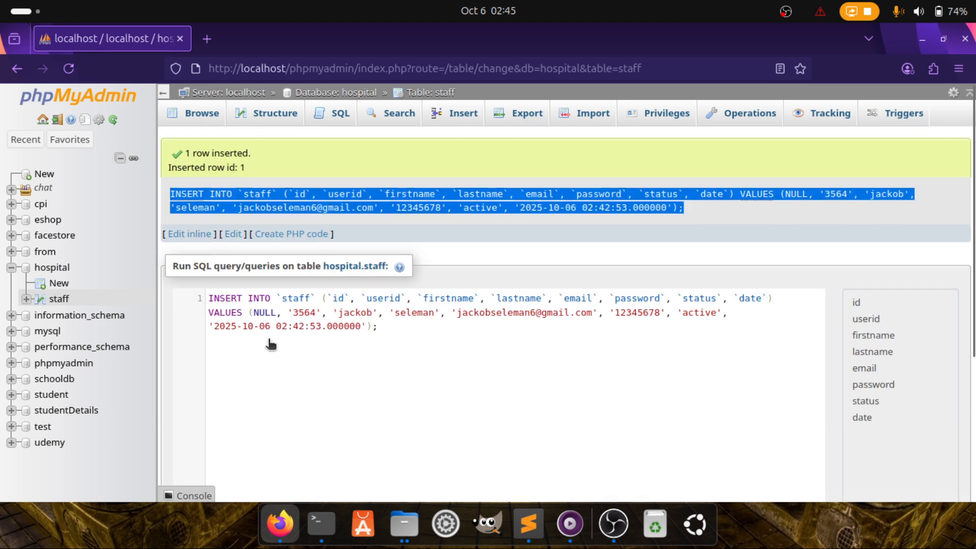
click(196, 116)
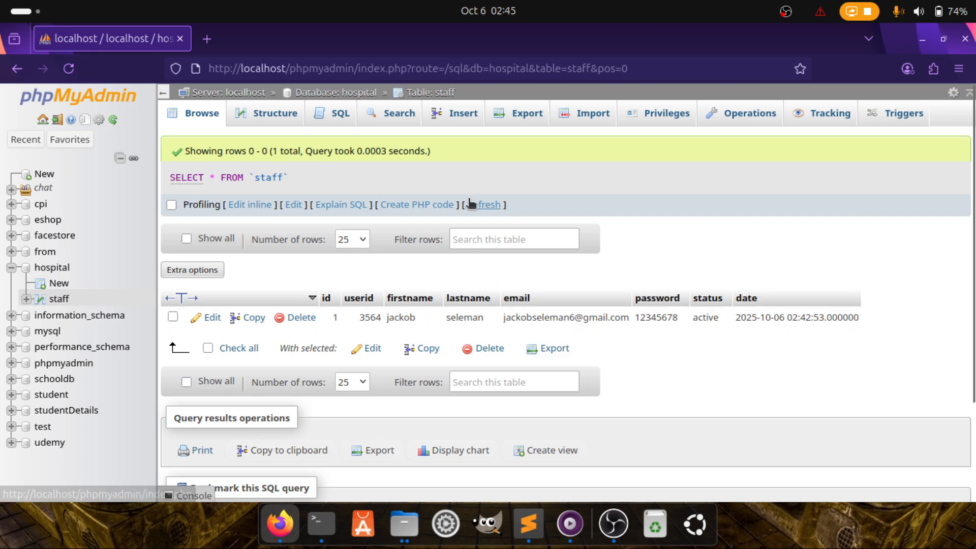
click(447, 115)
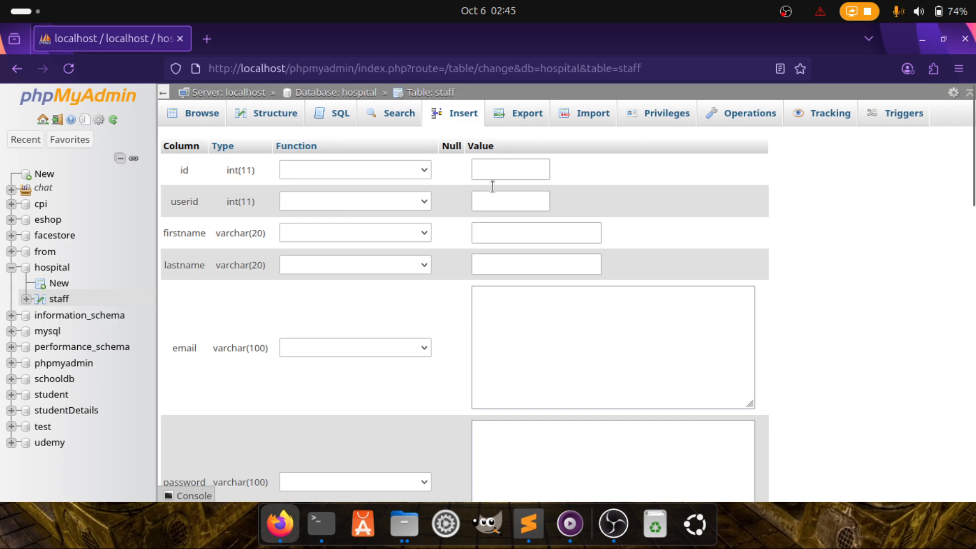
Set the userid to 563, replacing the rejected text entry
click(494, 172)
click(489, 199)
text(jams)
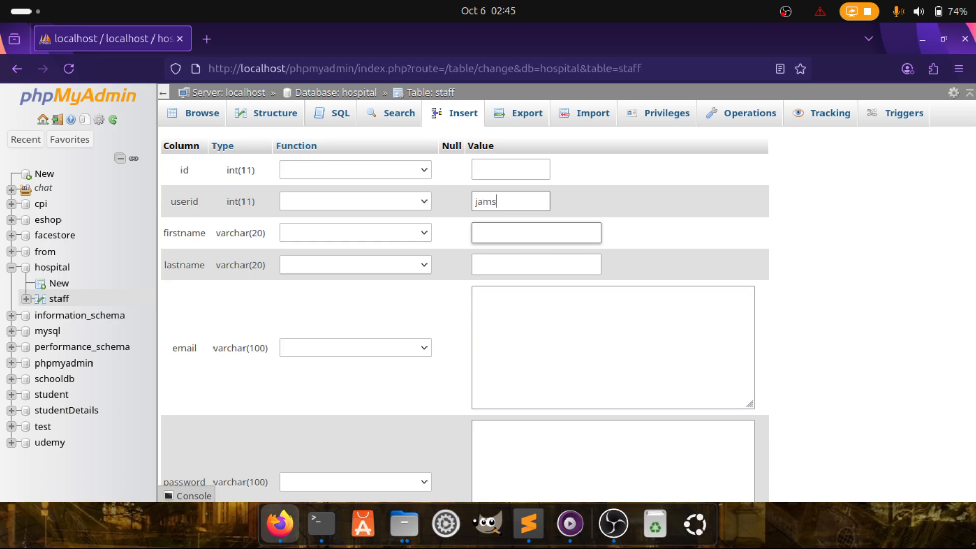
key(BackSpace)
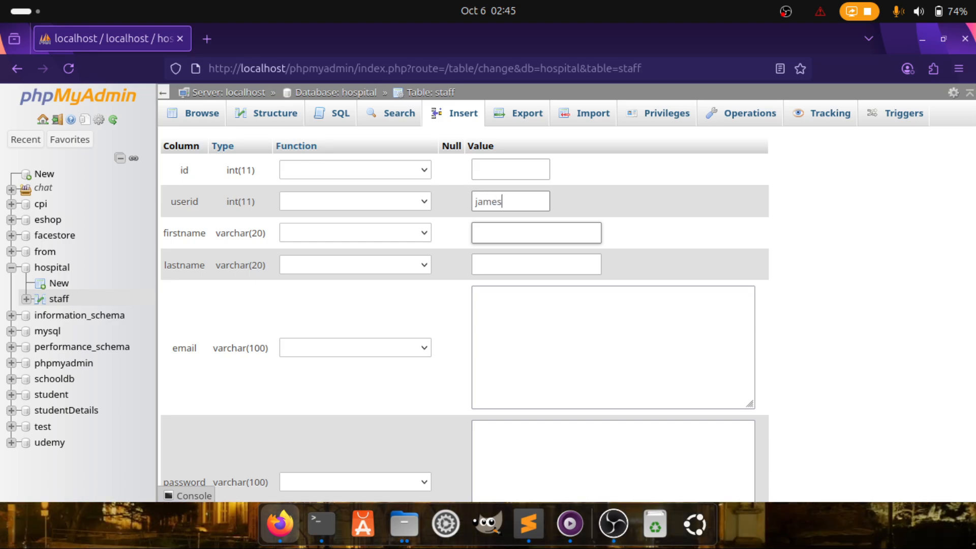
click(524, 234)
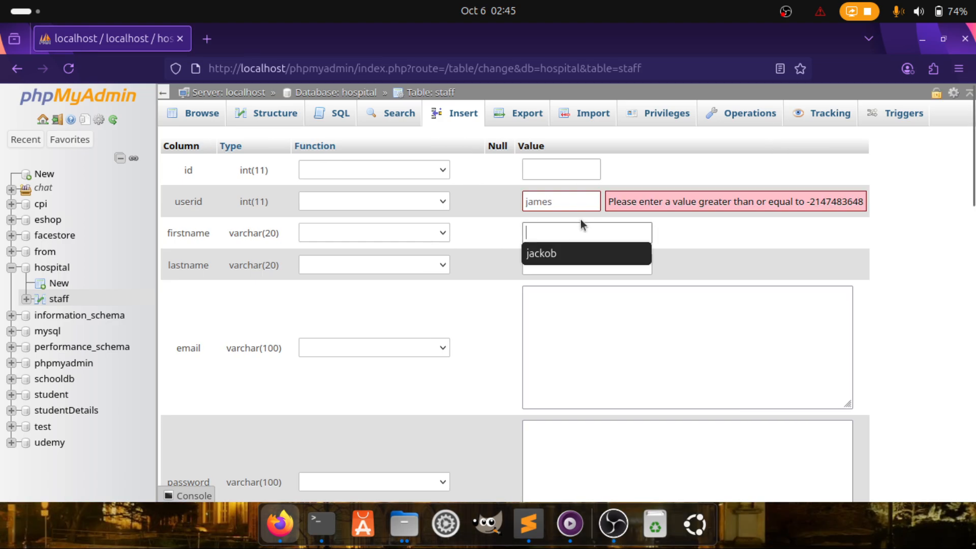
click(524, 200)
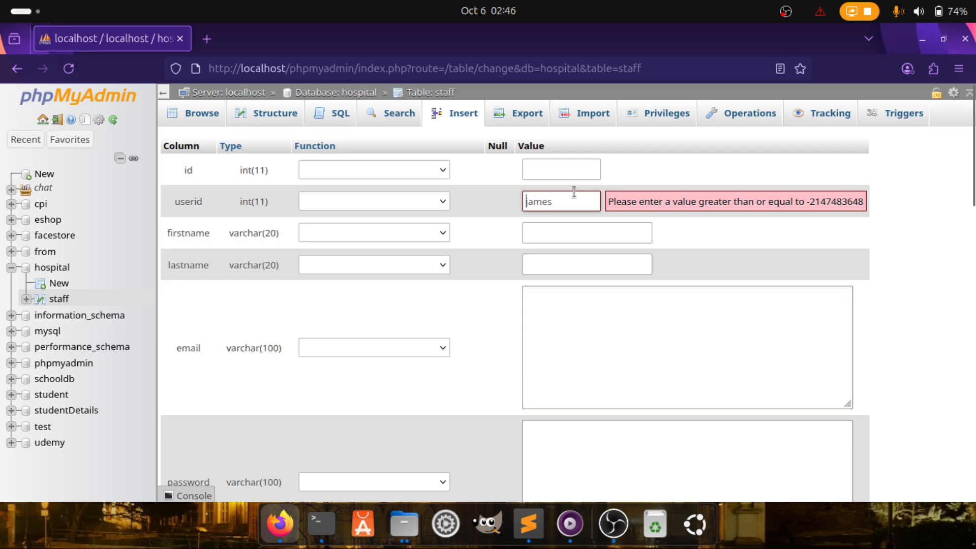
drag(524, 201, 570, 211)
key(BackSpace)
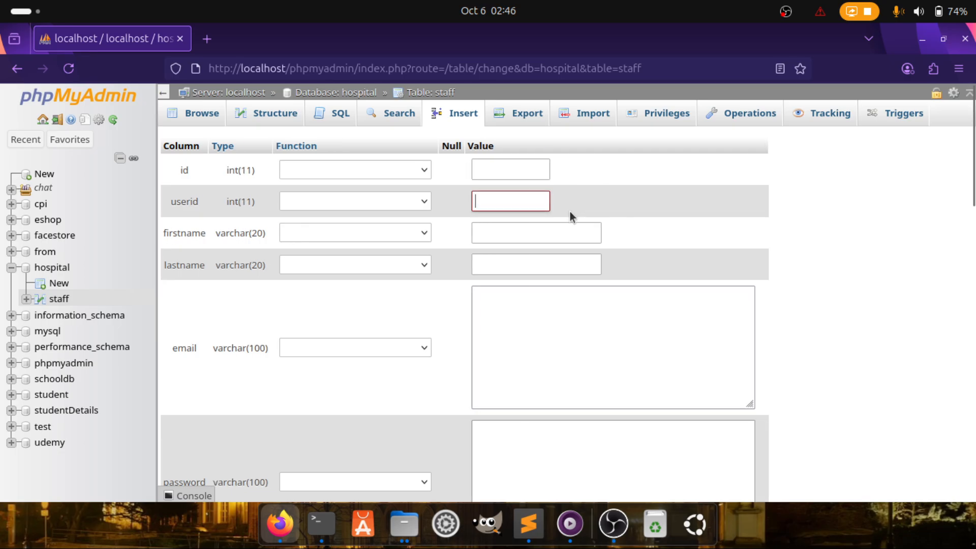
text(56363)
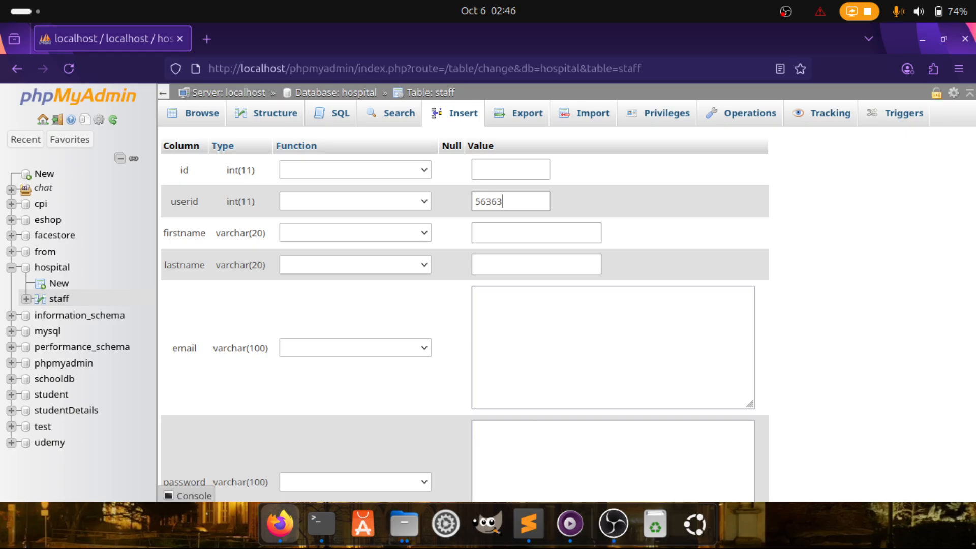
Fill in first and last names, then paste both into the e-mail to start a Gmail address
click(531, 242)
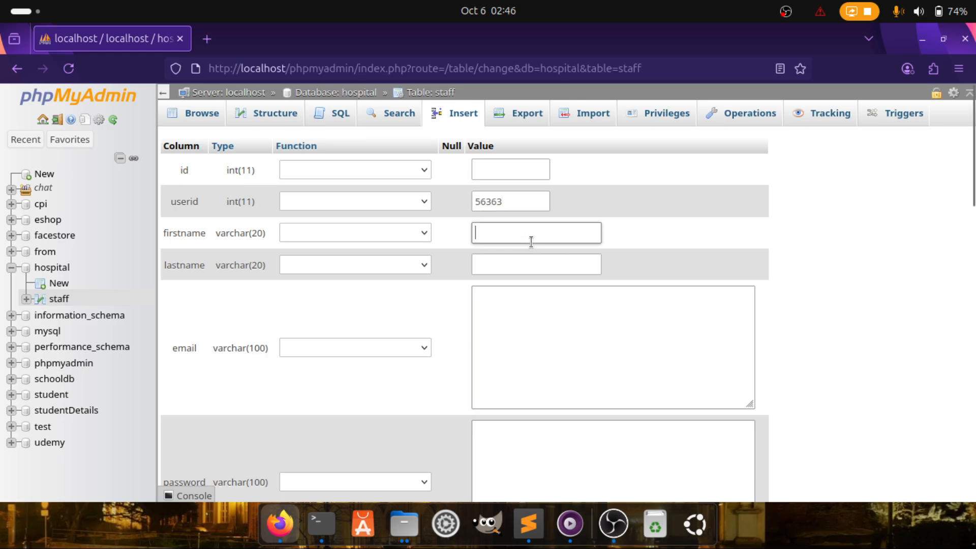
text(james)
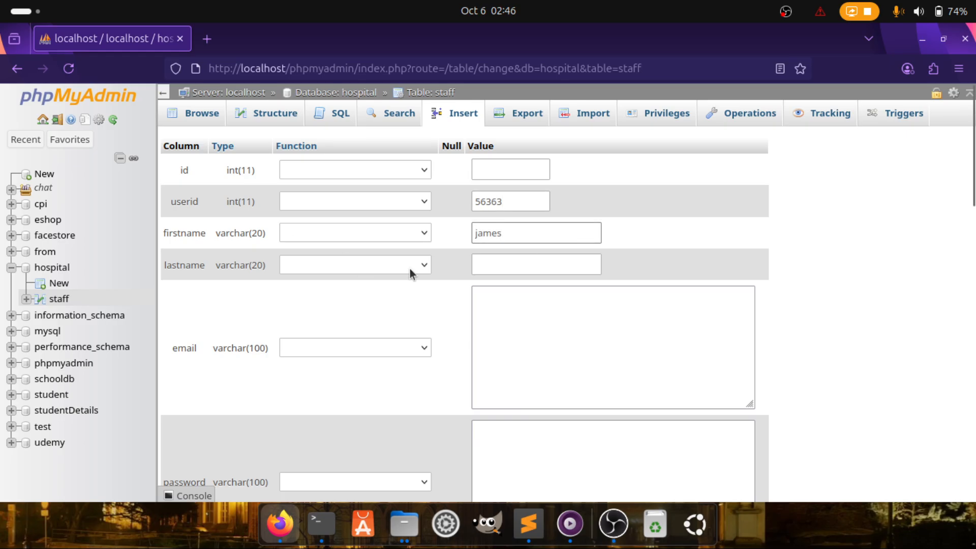
click(507, 266)
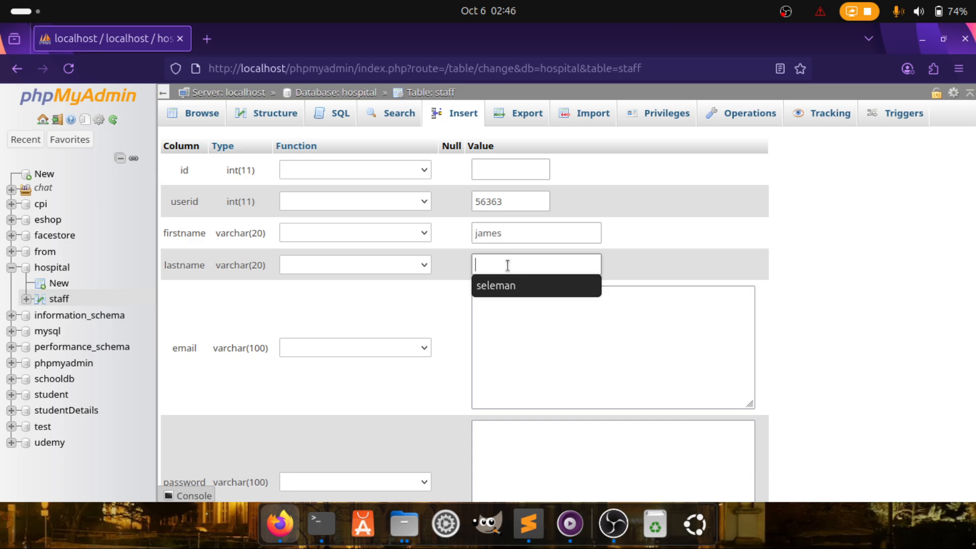
text(peter)
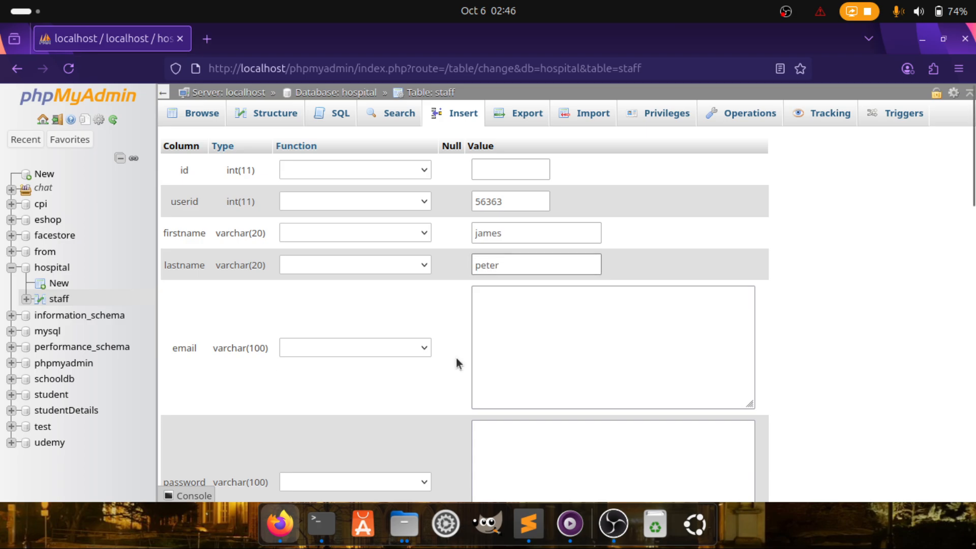
click(487, 355)
drag(517, 234, 426, 235)
key(ctrl+c)
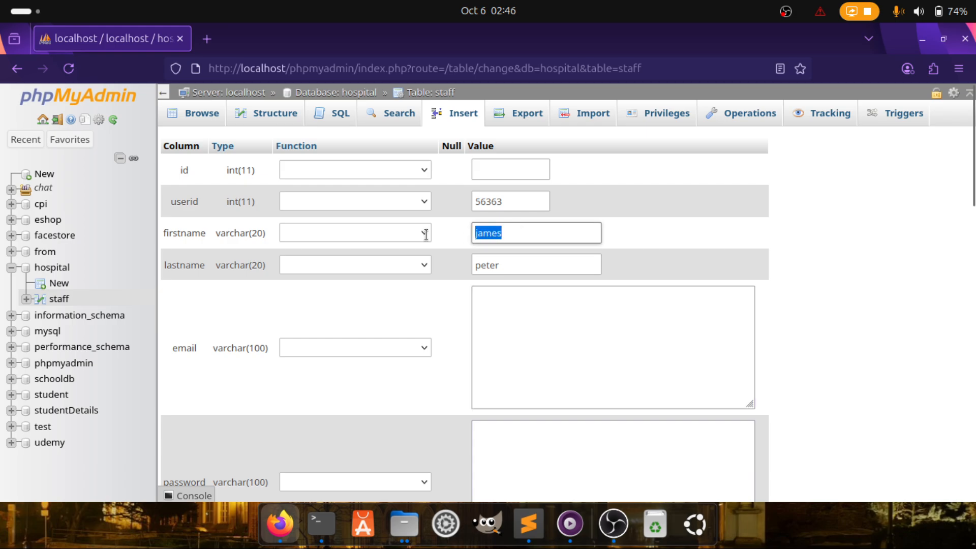
click(502, 328)
key(ctrl+v)
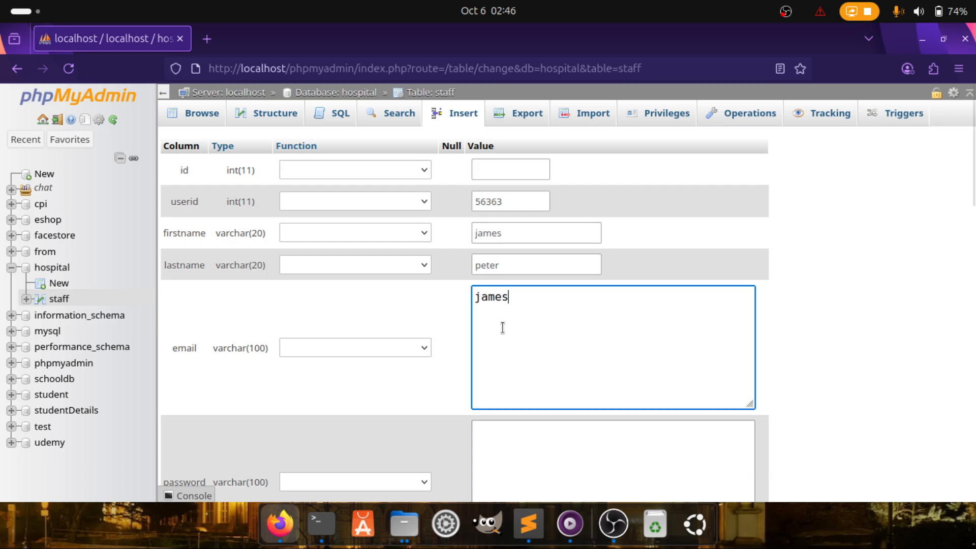
drag(513, 263, 444, 266)
key(ctrl+c)
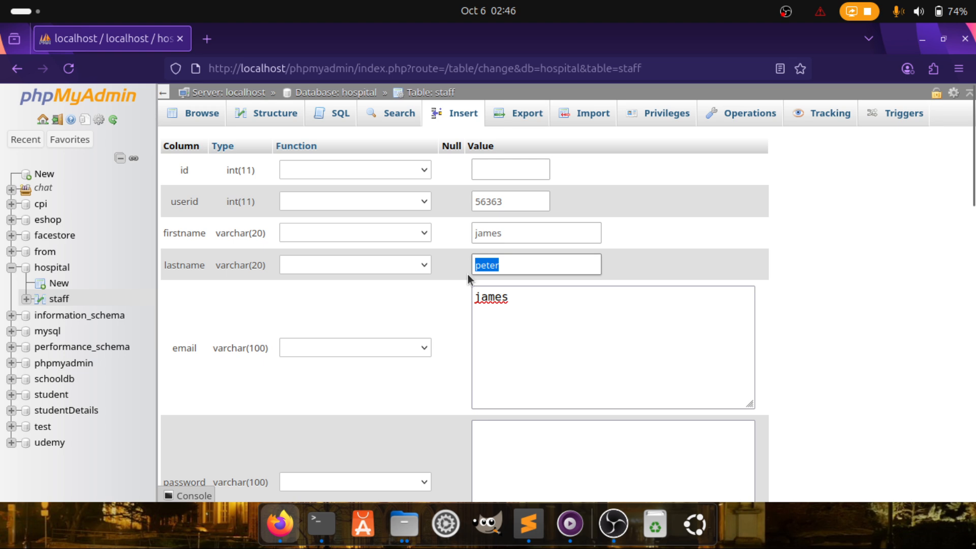
click(494, 297)
key(ctrl+v)
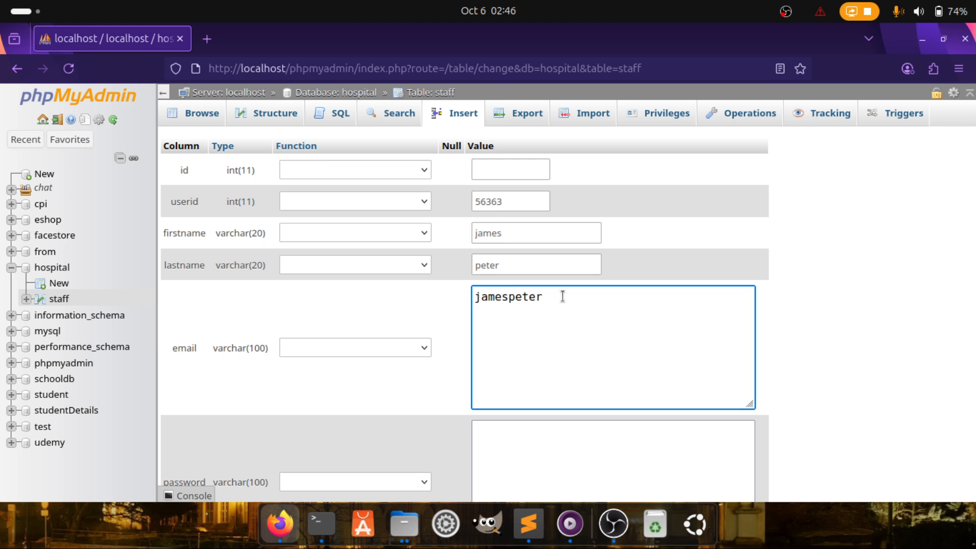
text(@gmail.com)
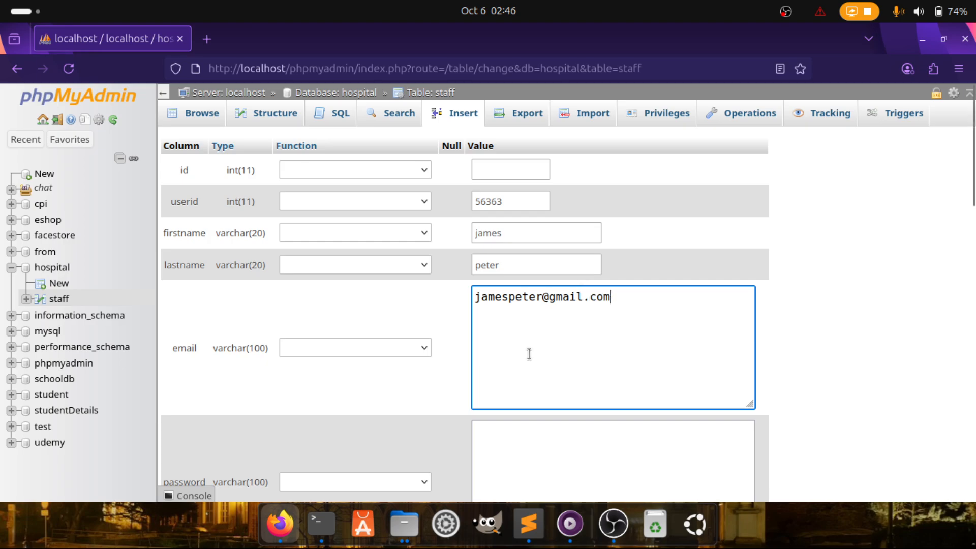
scroll(527, 353, down, 3)
Give the row a password and status active
click(537, 337)
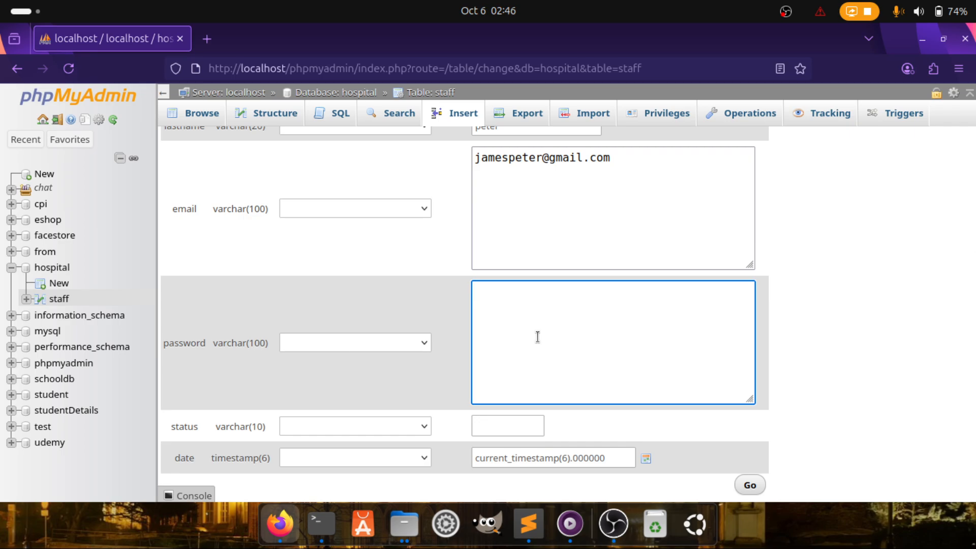
text(password)
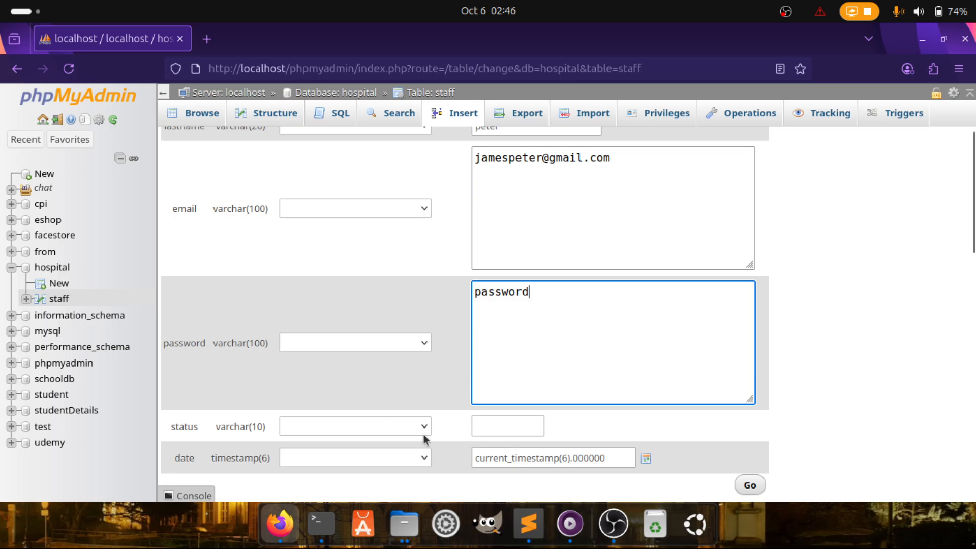
click(485, 427)
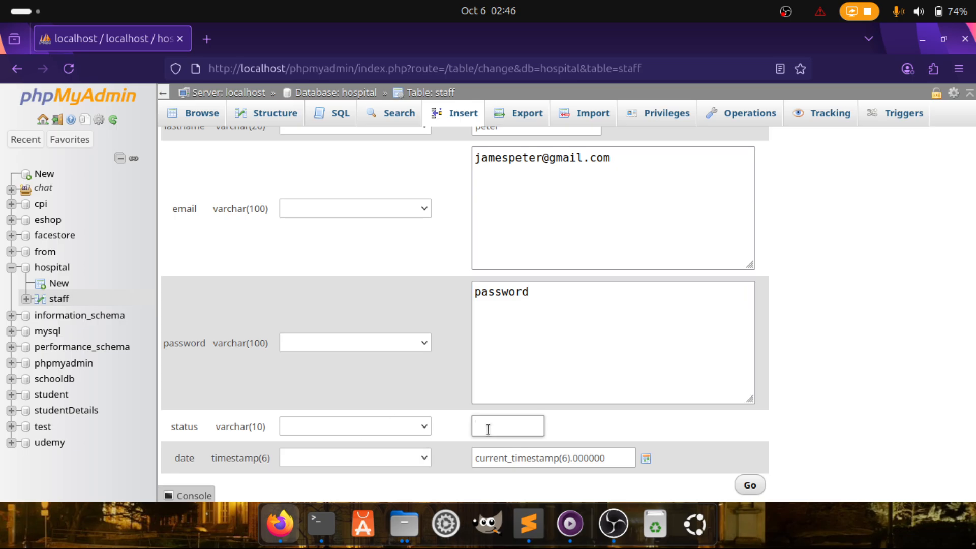
text(d)
text(acti)
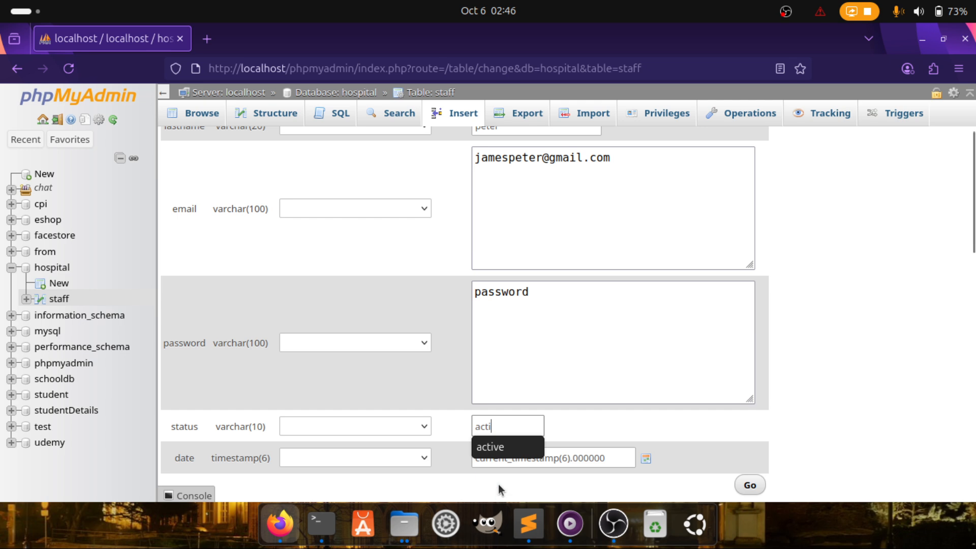
click(492, 447)
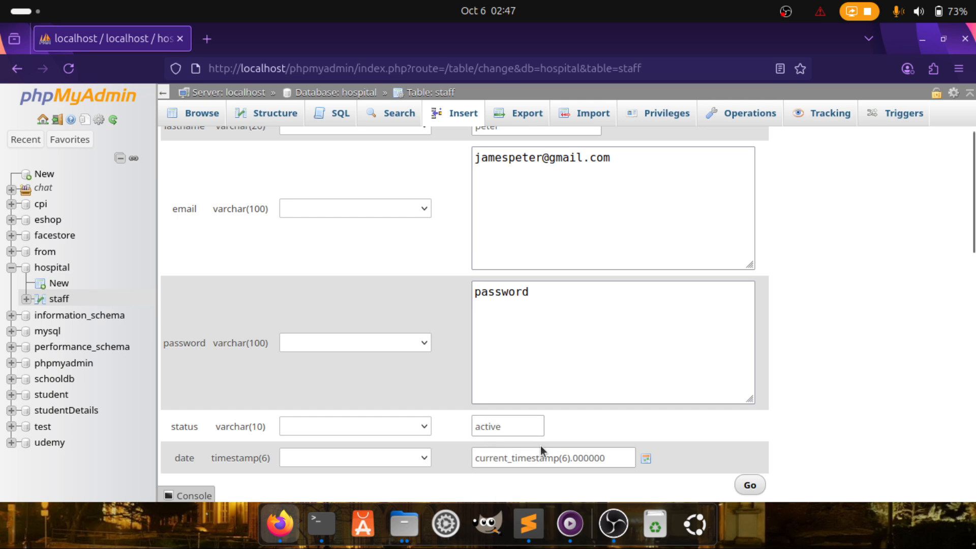
click(554, 457)
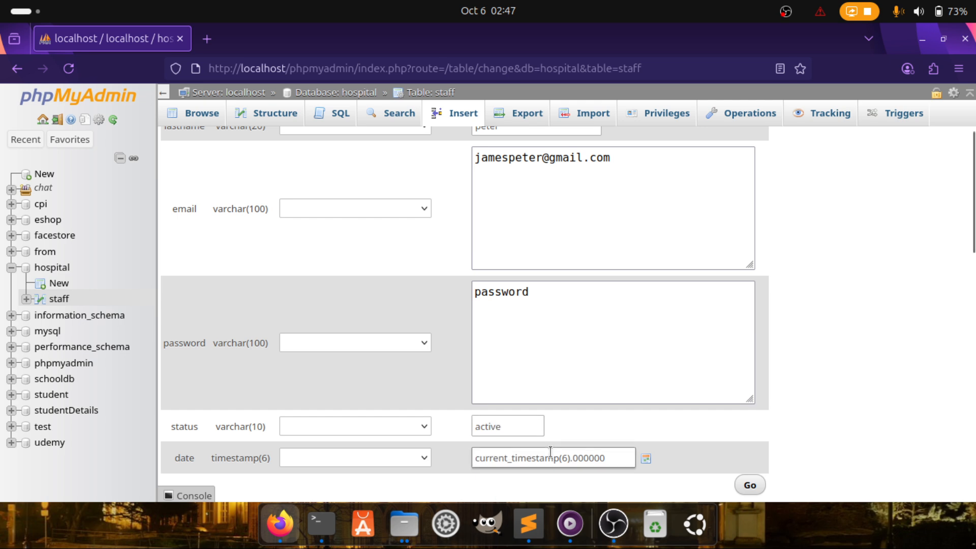
click(646, 458)
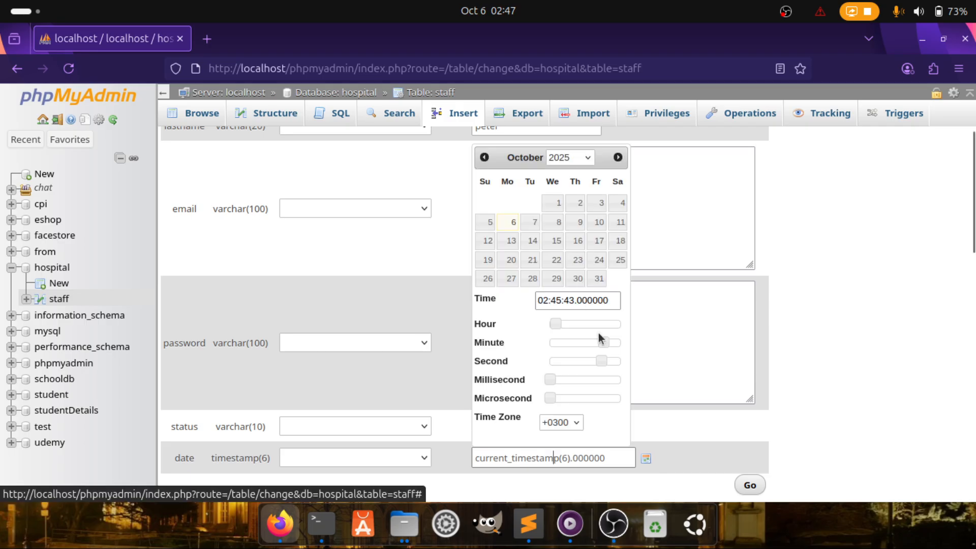
key(Return)
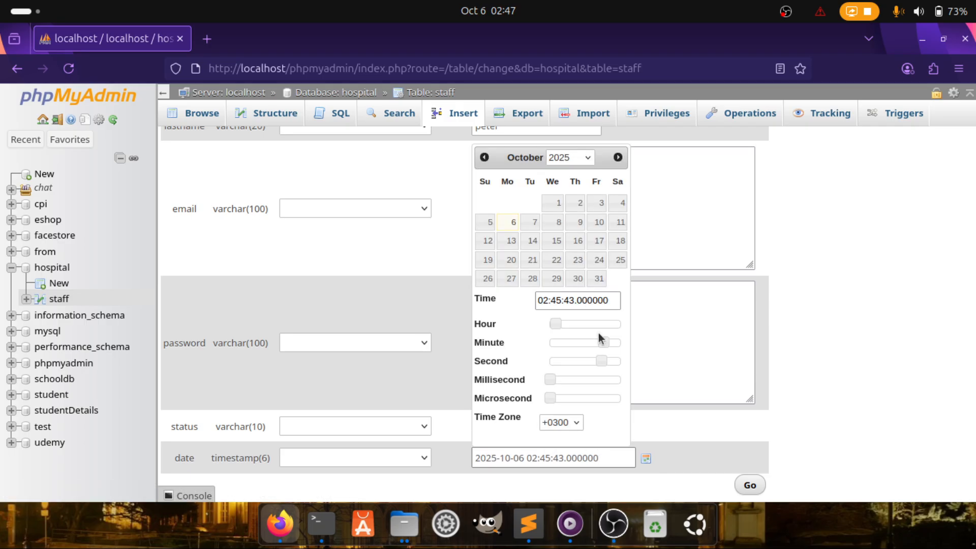
click(683, 452)
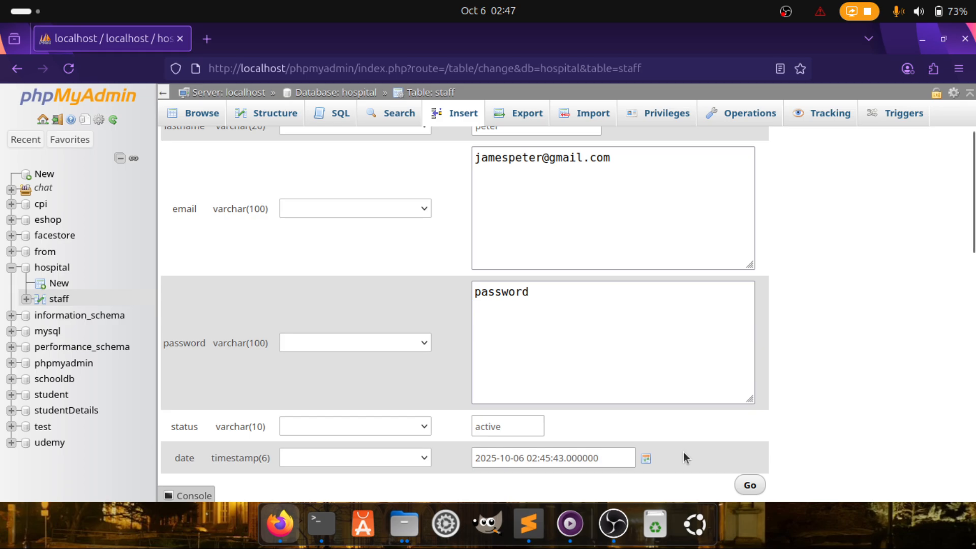
scroll(663, 423, down, 3)
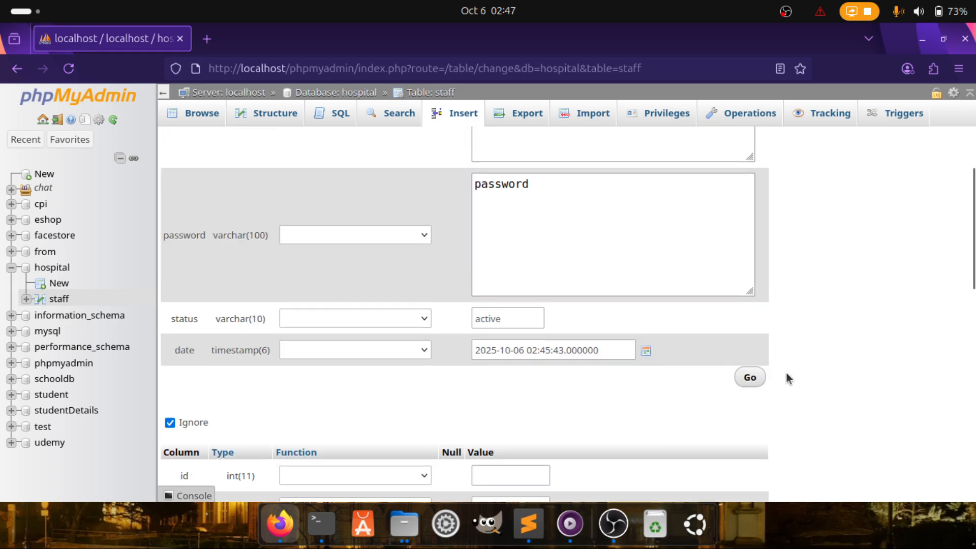
scroll(617, 395, down, 2)
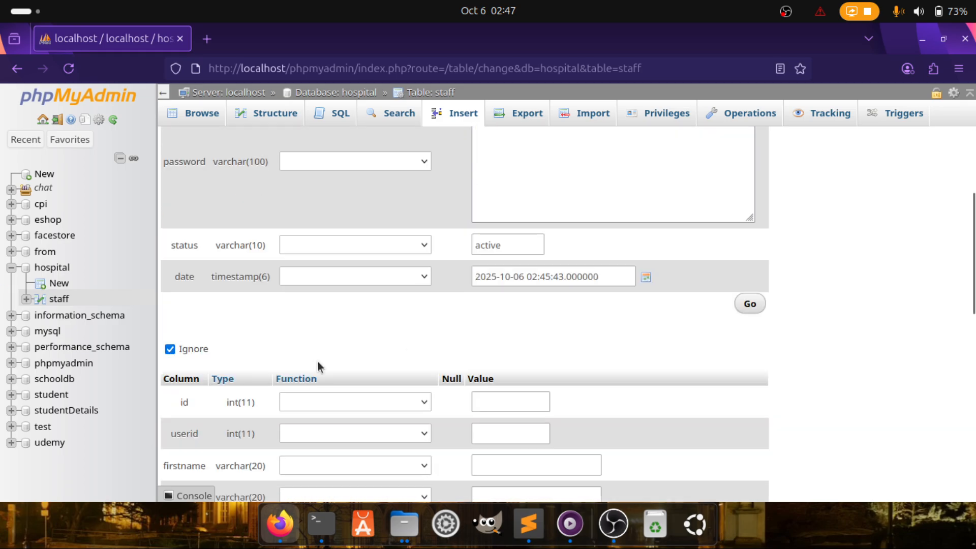
scroll(395, 419, down, 15)
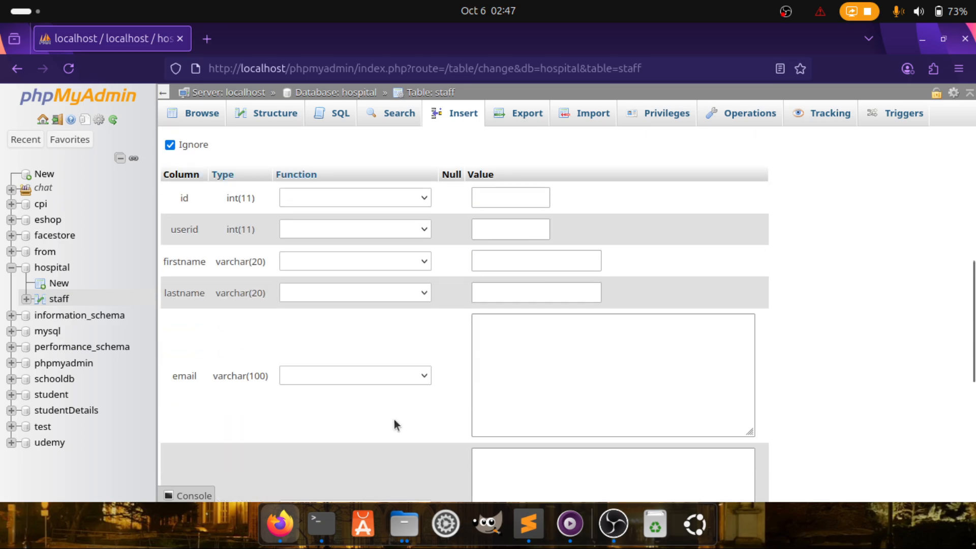
scroll(394, 419, up, 1)
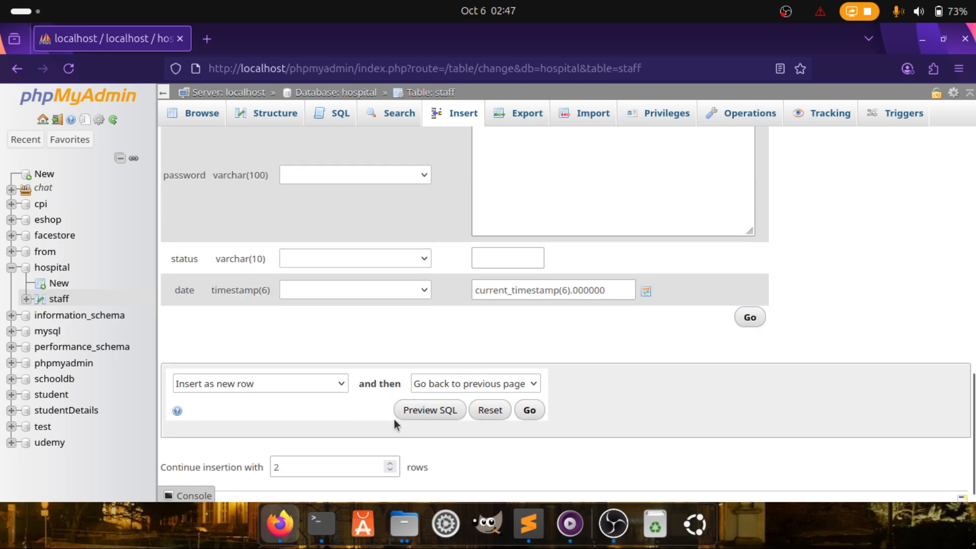
scroll(394, 419, down, 1)
scroll(394, 419, up, 1)
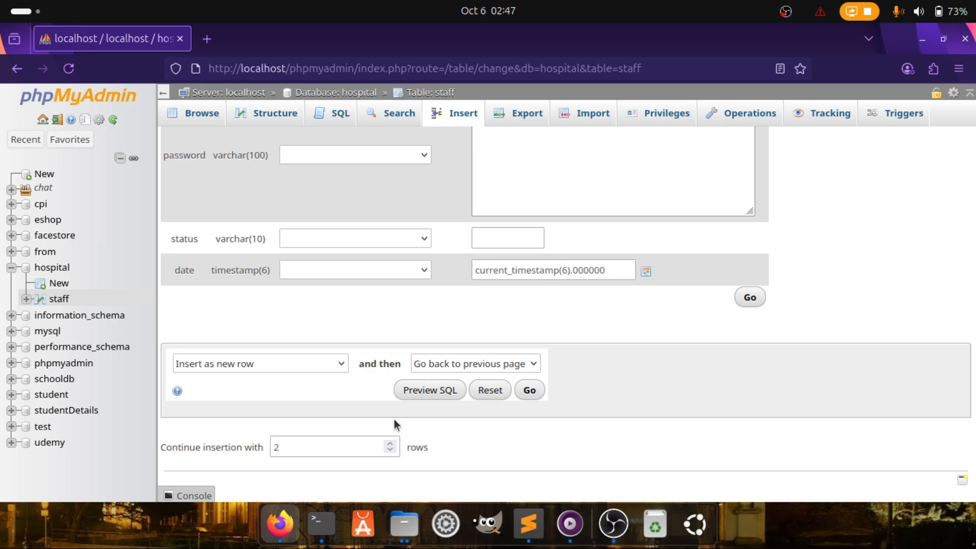
scroll(530, 277, up, 12)
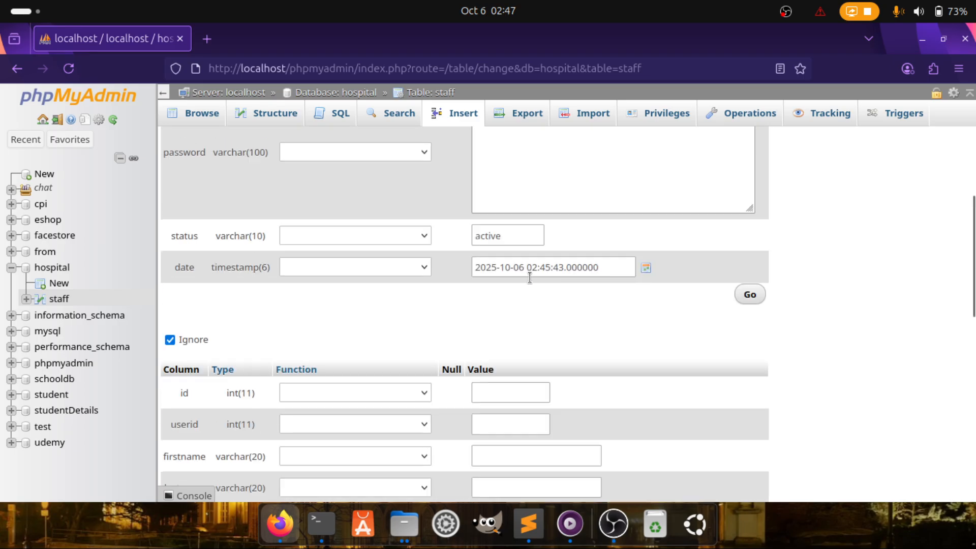
scroll(529, 278, down, 1)
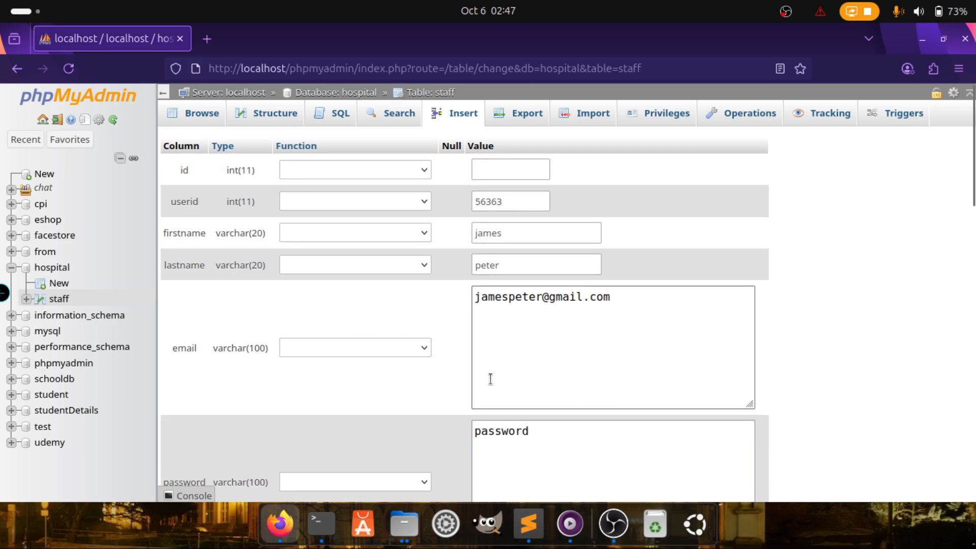
scroll(466, 407, down, 5)
scroll(467, 407, down, 2)
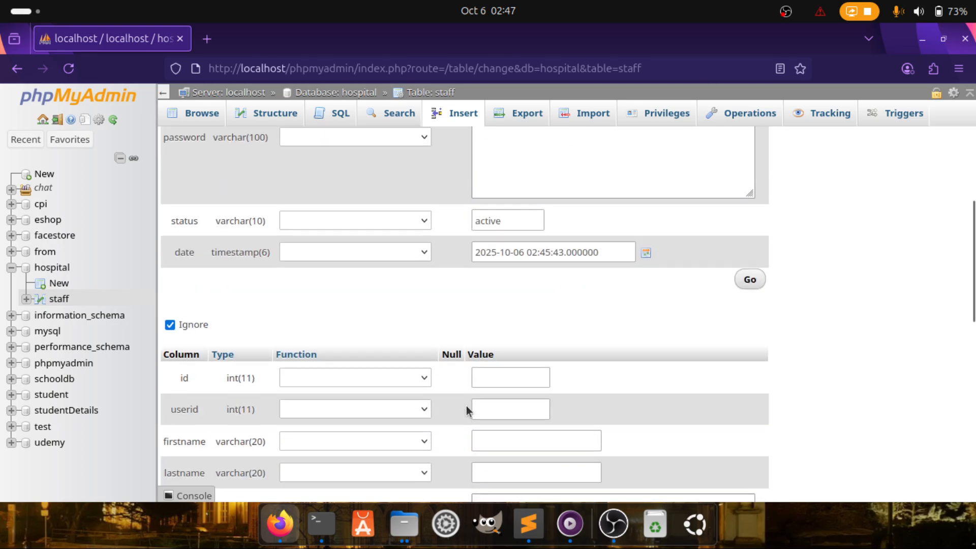
scroll(386, 392, down, 3)
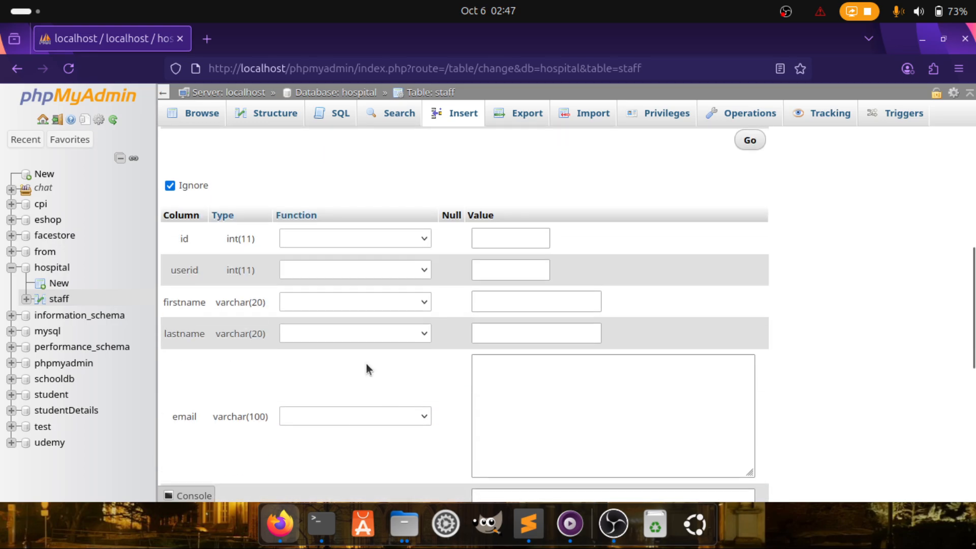
click(494, 239)
click(506, 272)
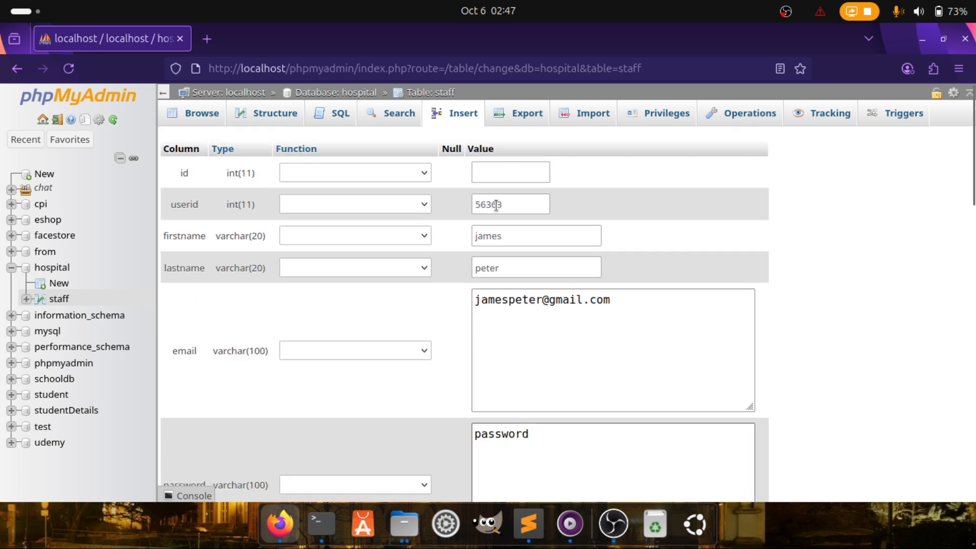
scroll(469, 309, down, 10)
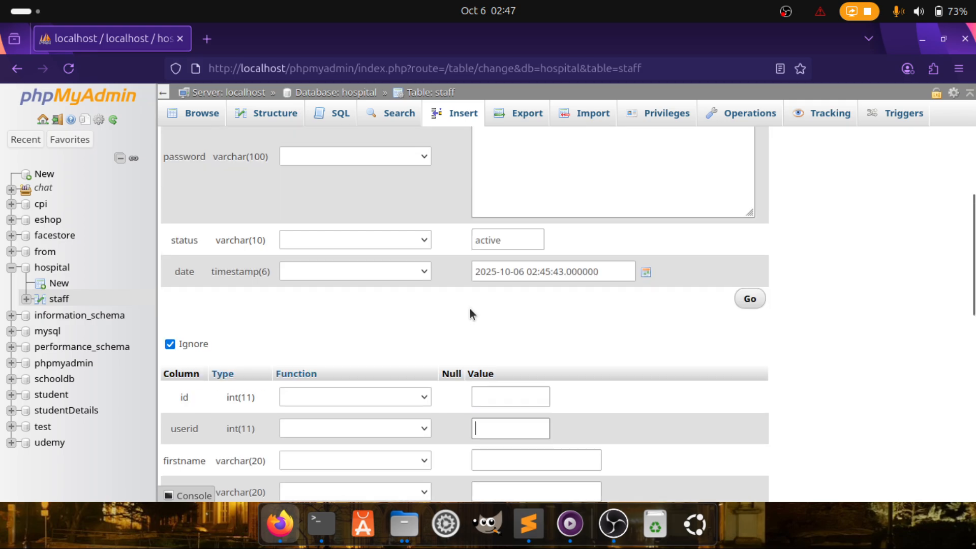
click(491, 235)
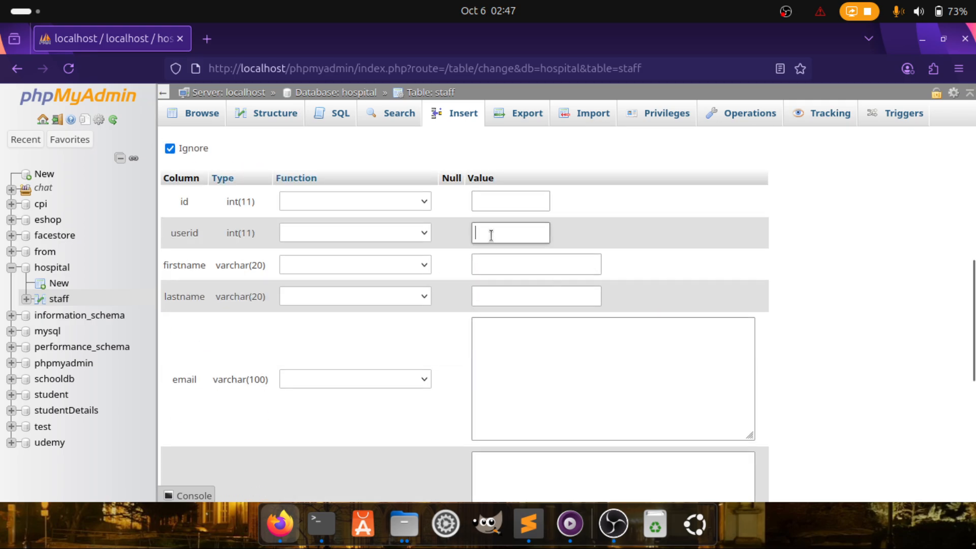
Enter the second record's user ID, first name and last name
text(77346)
click(502, 266)
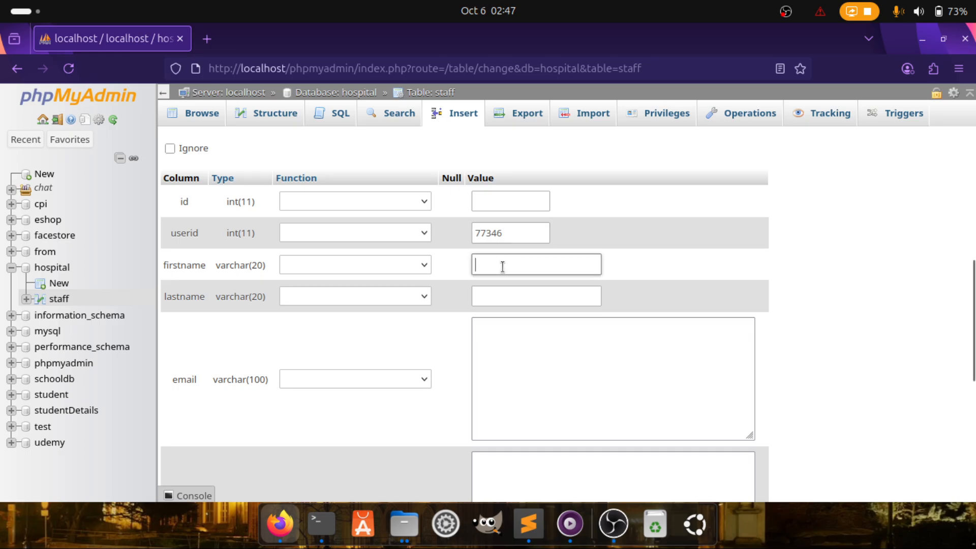
text(jane)
click(503, 298)
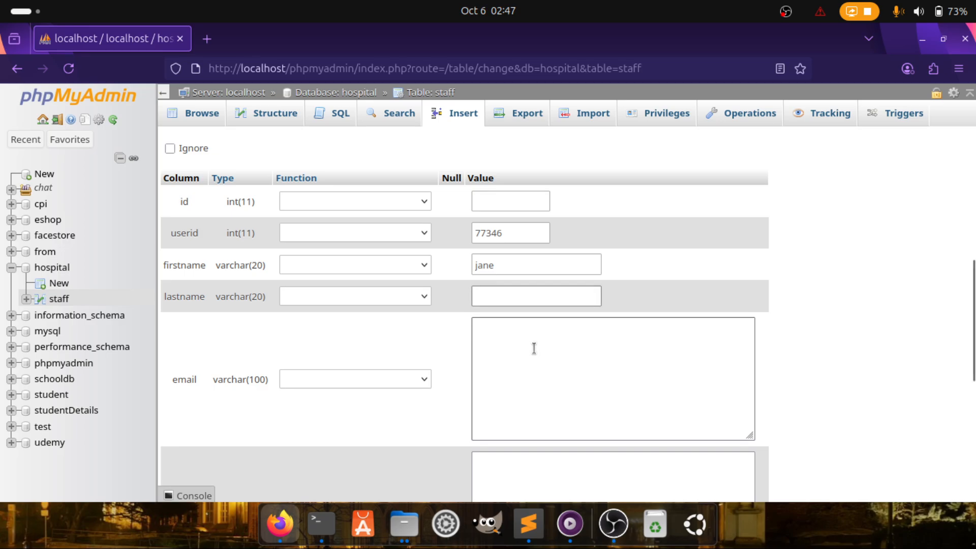
drag(502, 267, 458, 252)
click(499, 299)
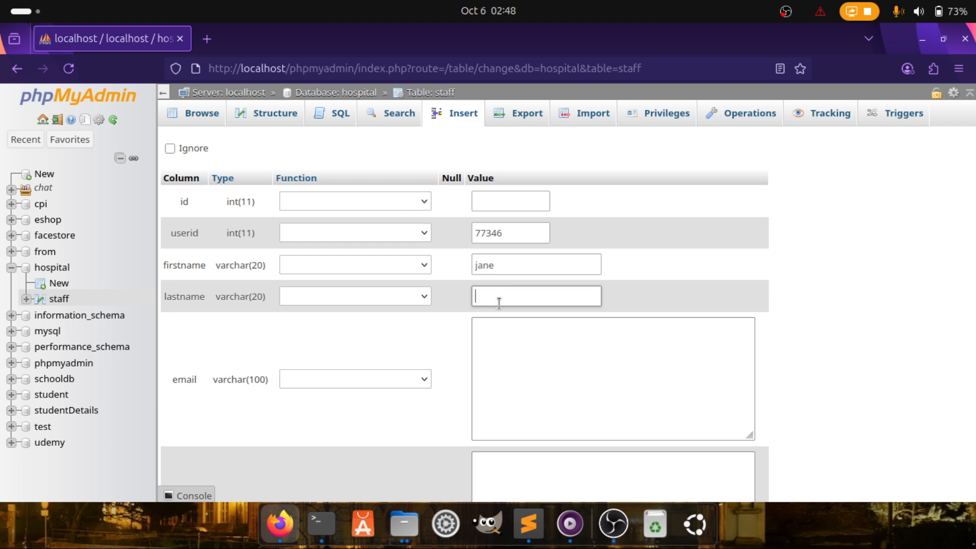
text(doe)
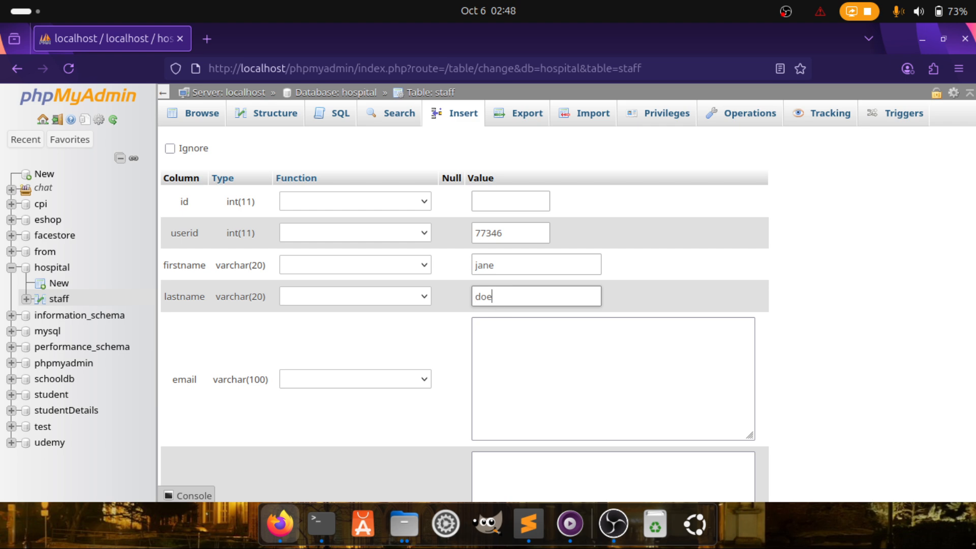
click(509, 359)
drag(507, 265, 452, 266)
key(ctrl+c)
click(503, 329)
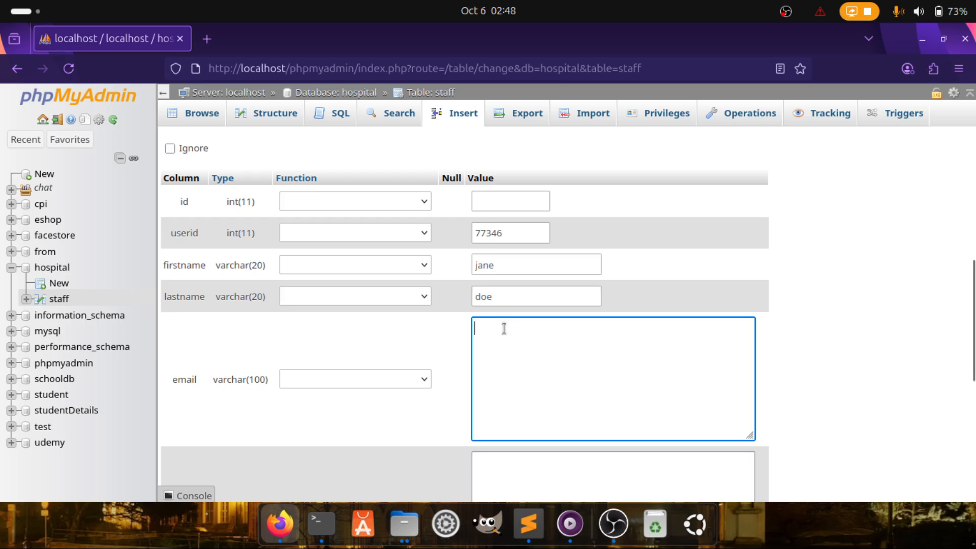
key(ctrl+v)
drag(497, 298, 455, 291)
key(ctrl+c)
click(511, 324)
key(ctrl+v)
text(@)
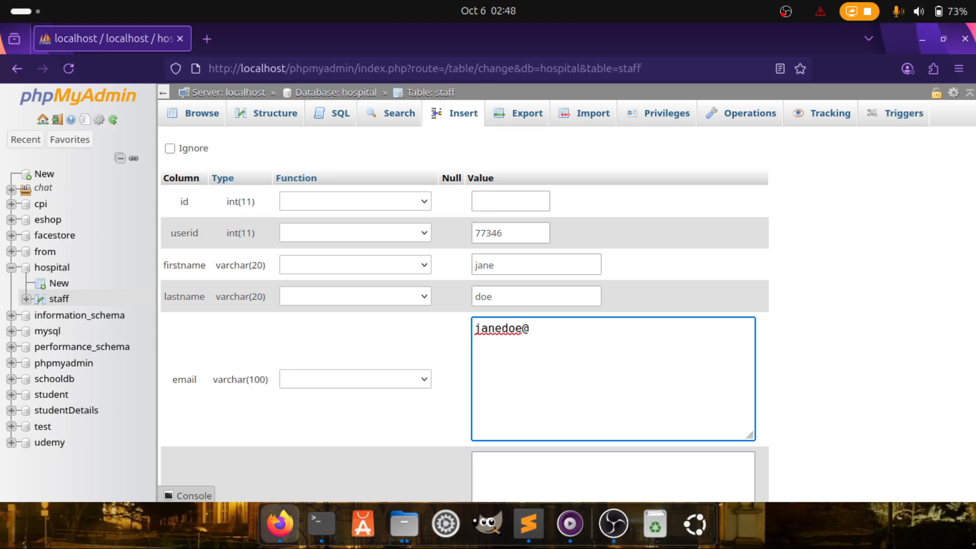
text(yahoo.com)
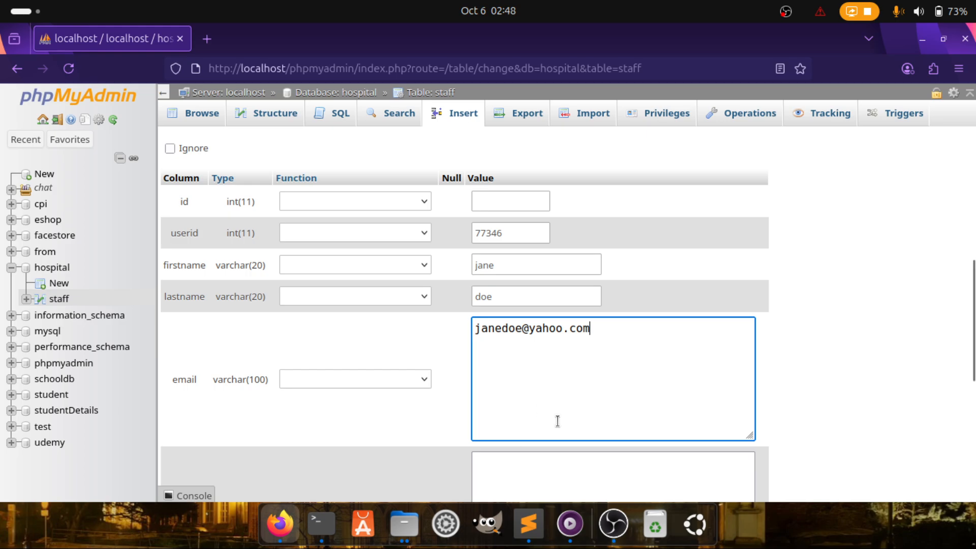
Give the second record a password and status 'disabled'
scroll(557, 421, down, 3)
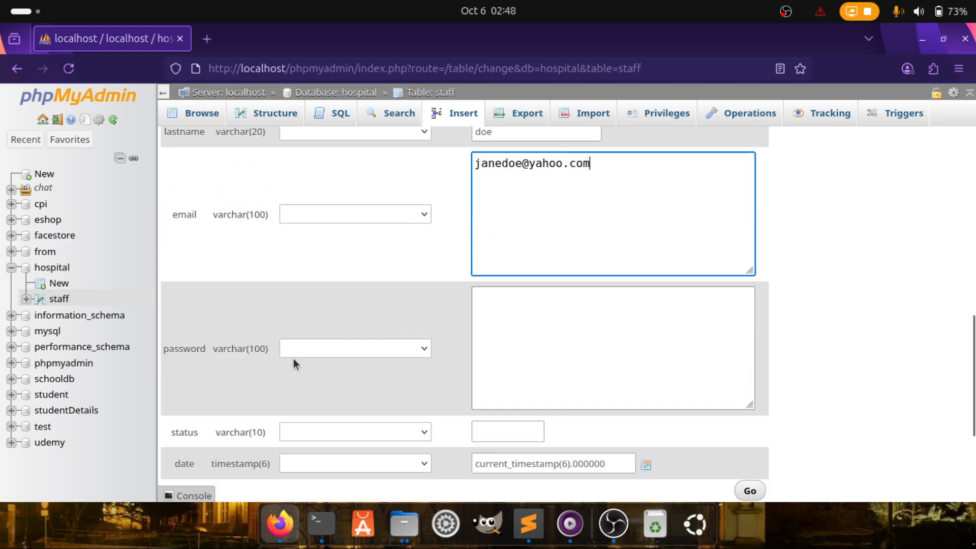
click(528, 339)
text(1)
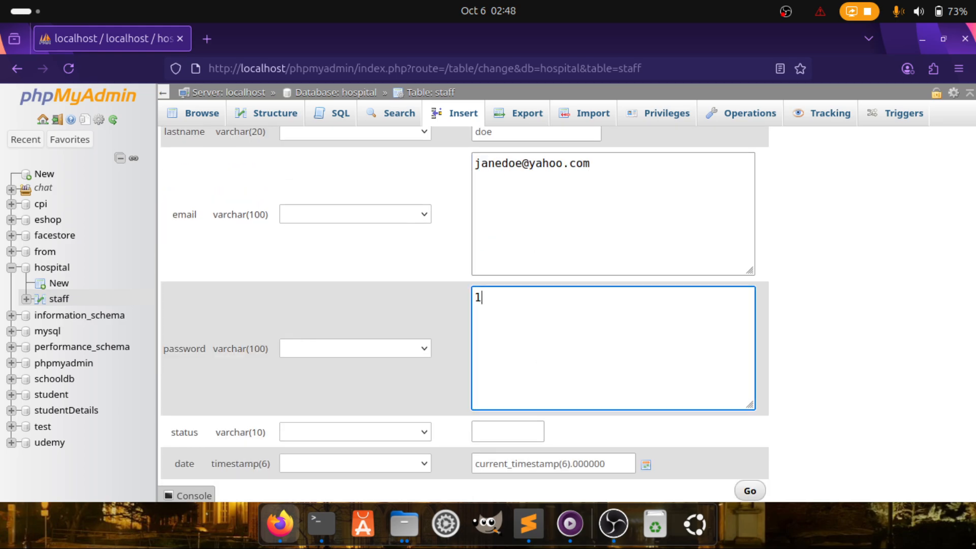
key(BackSpace)
text(myps)
key(BackSpace)
text(assword)
click(510, 430)
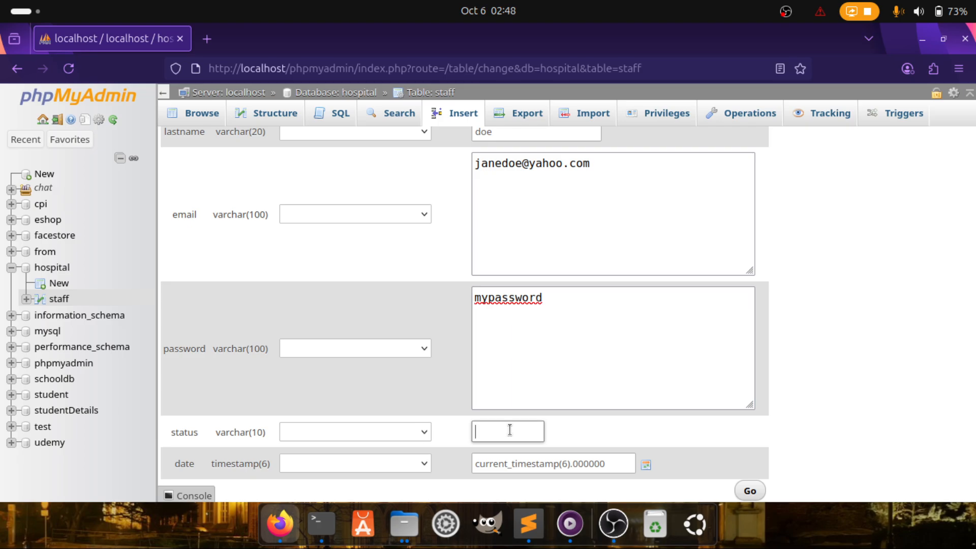
text(disa)
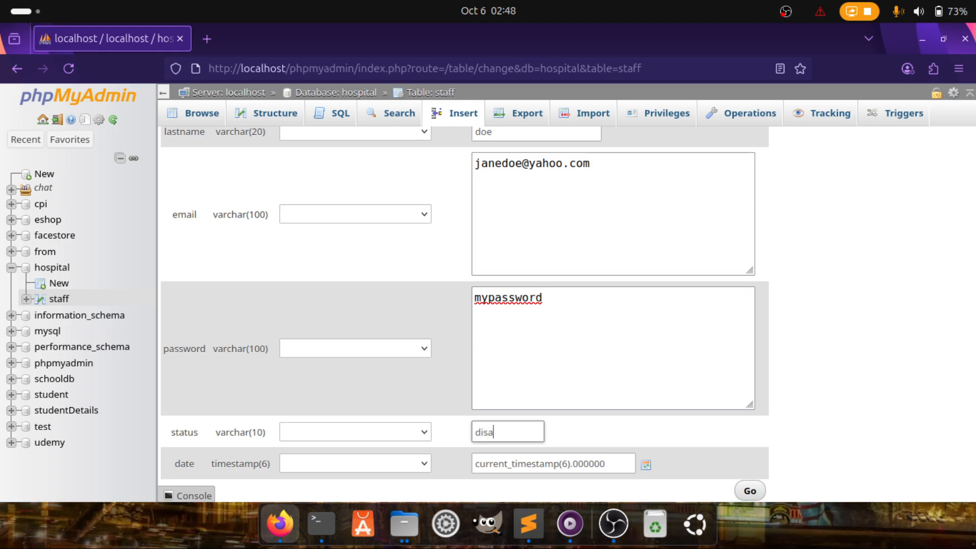
text(bled)
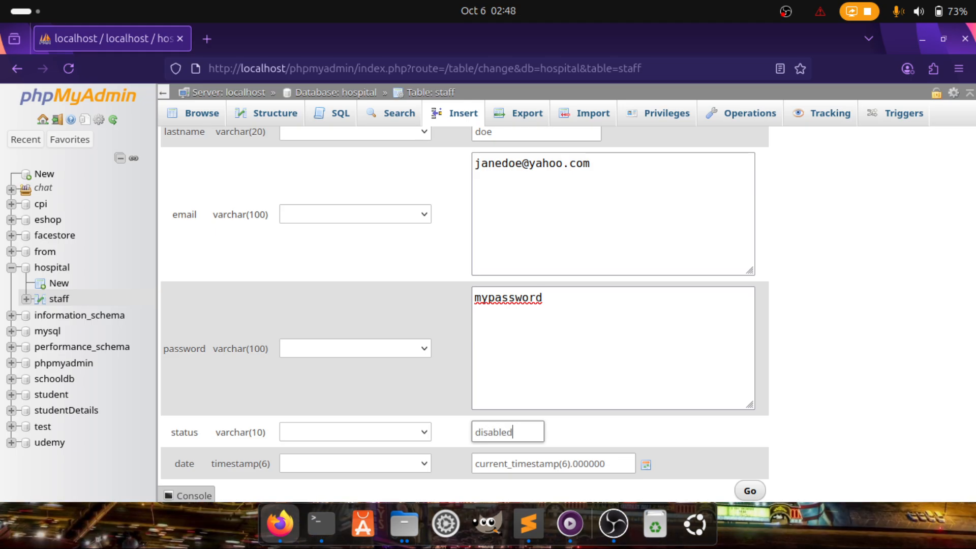
click(526, 463)
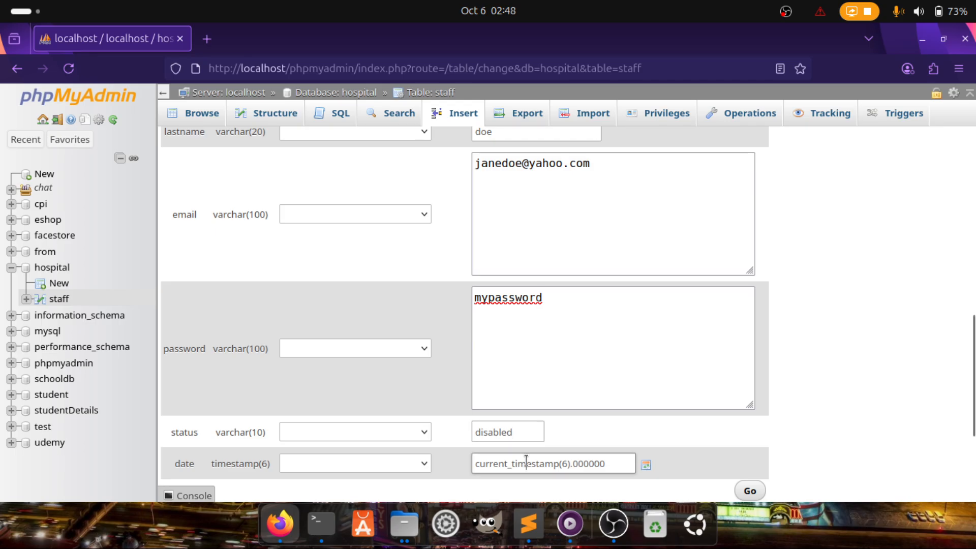
click(646, 465)
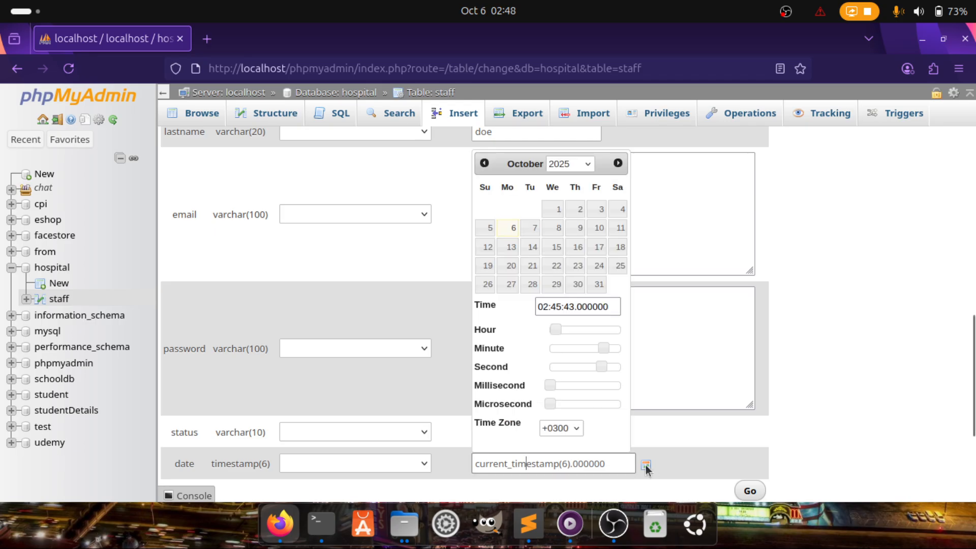
click(602, 388)
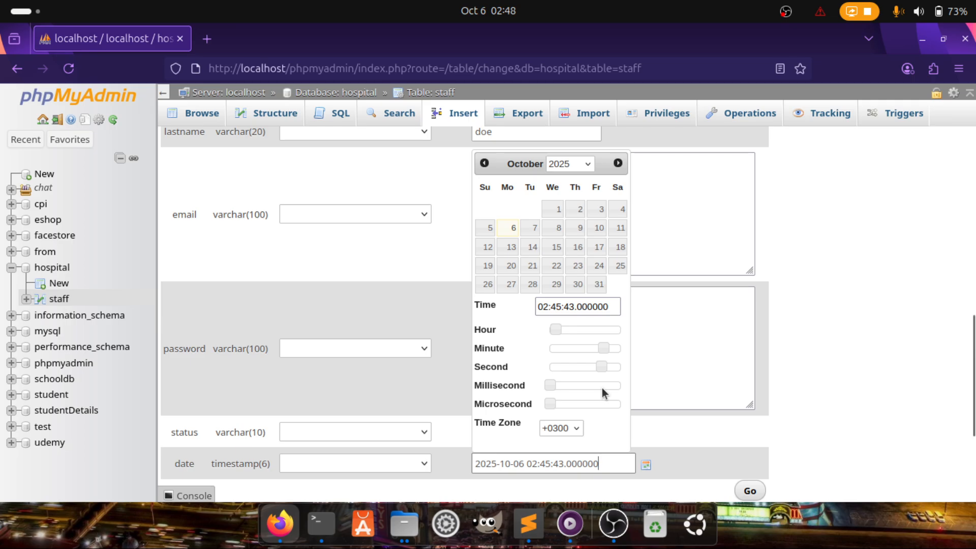
drag(713, 489, 692, 456)
click(692, 462)
Submit both new staff records with the bottom Go button
scroll(692, 460, down, 3)
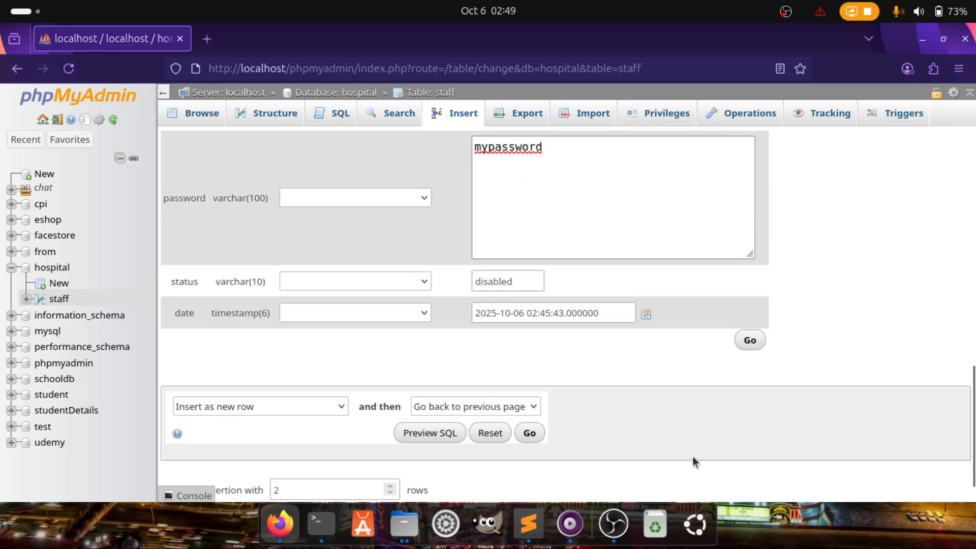
click(529, 431)
scroll(492, 321, down, 5)
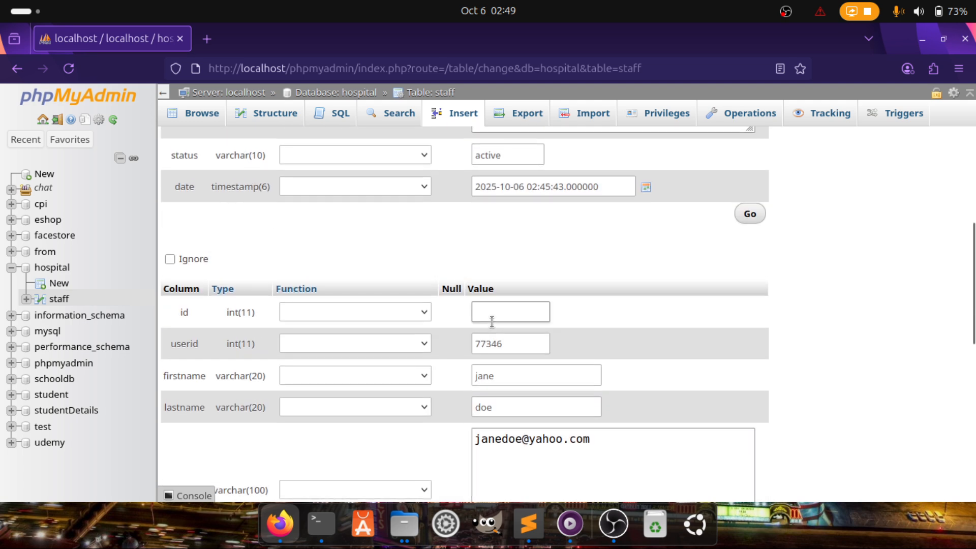
scroll(491, 321, down, 9)
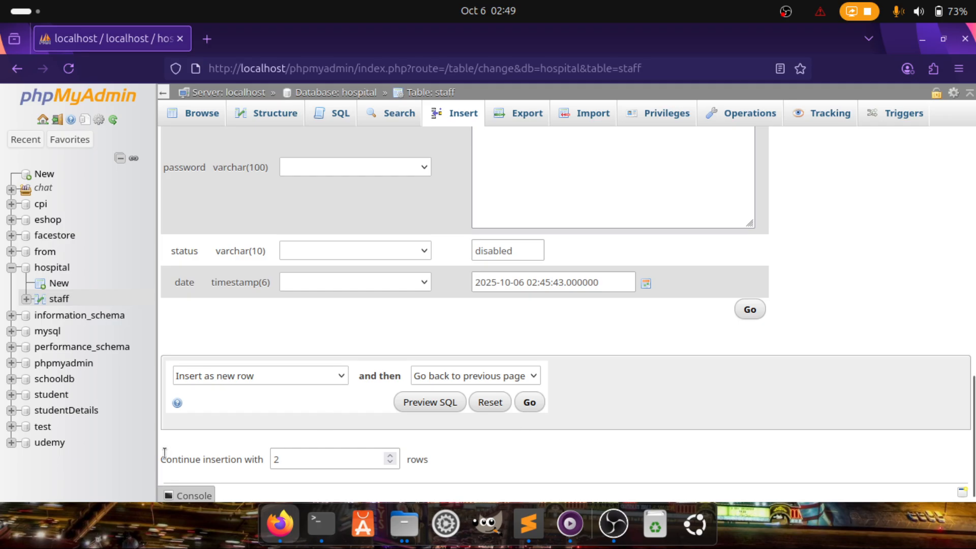
drag(164, 453, 279, 461)
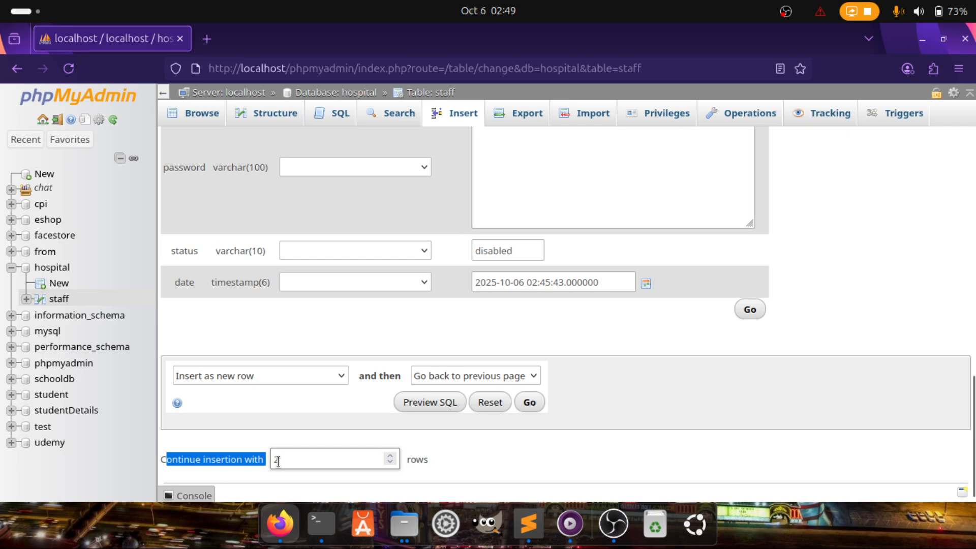
scroll(370, 460, down, 1)
scroll(465, 270, up, 14)
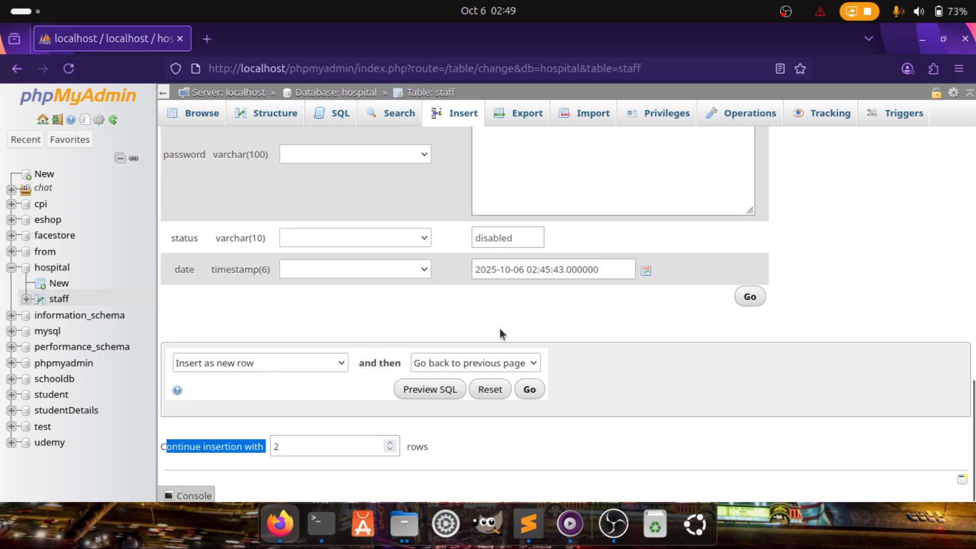
scroll(465, 270, down, 20)
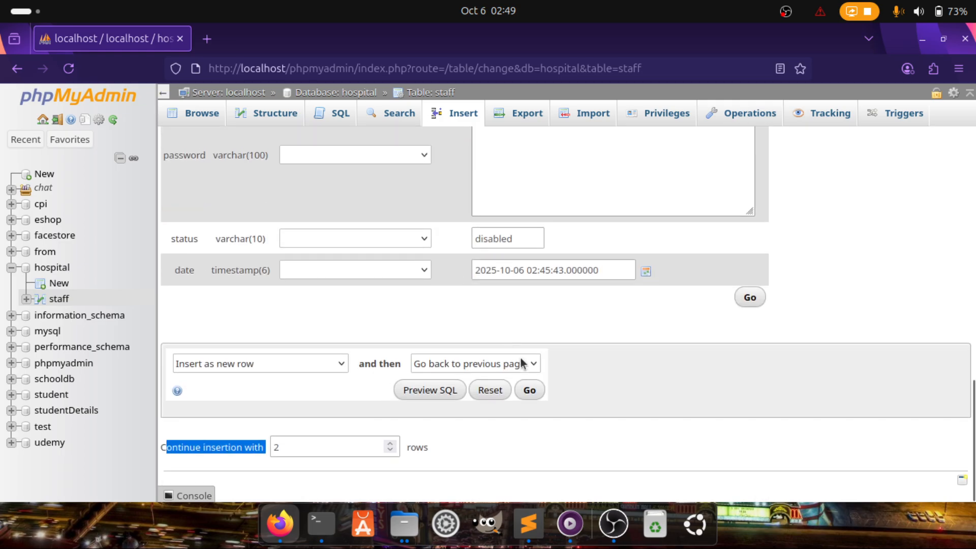
click(529, 381)
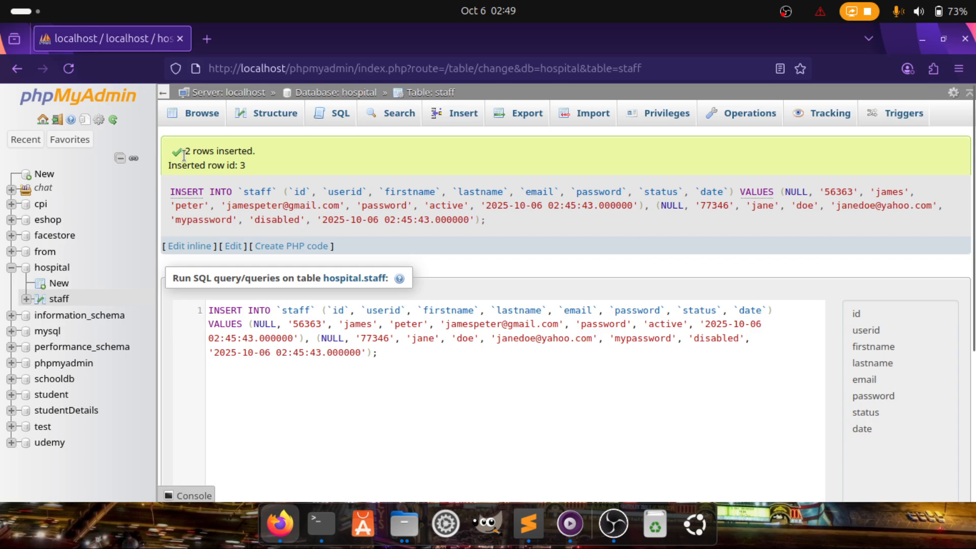
Note the '2 rows inserted' and row id messages, then browse staff's three rows
drag(185, 153, 242, 152)
drag(169, 166, 249, 166)
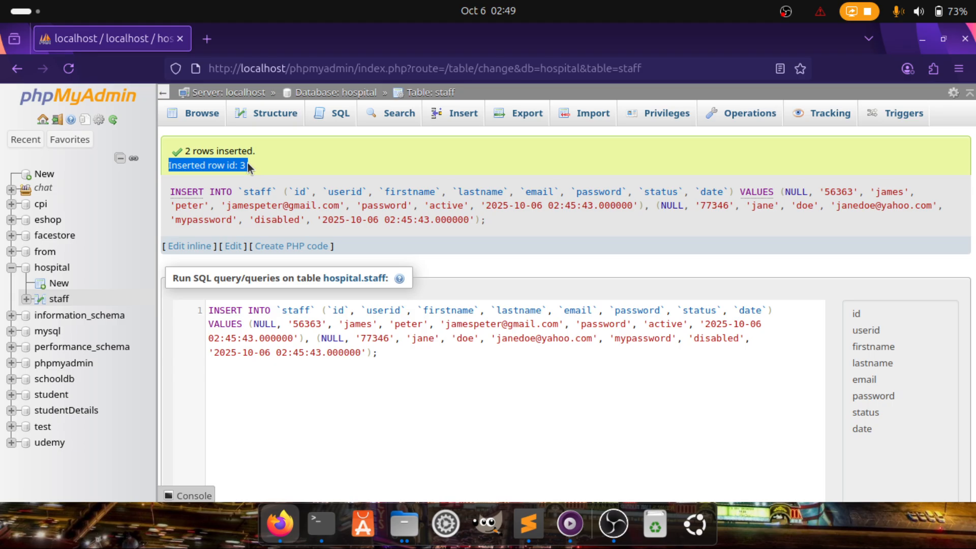
click(195, 121)
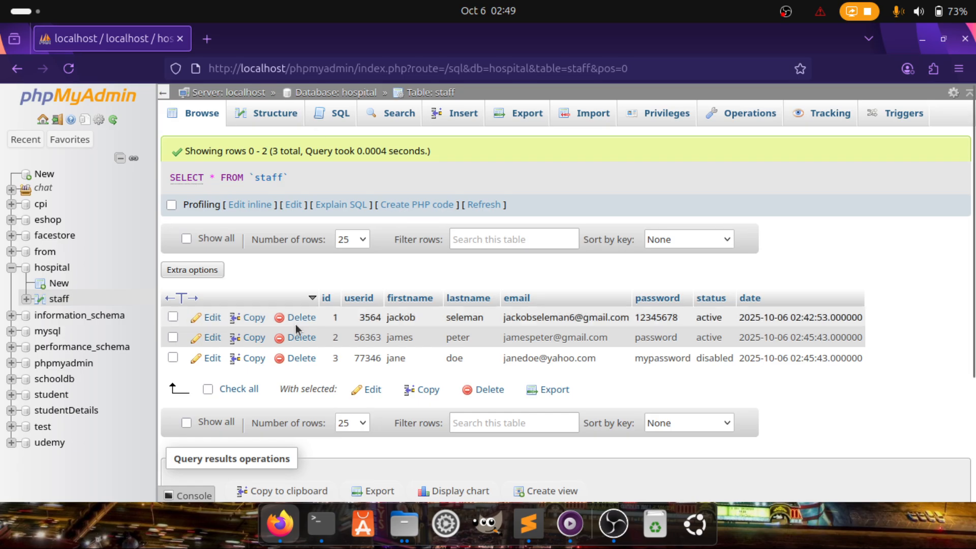
Open the staff table's SQL editor and clear the default query
click(333, 118)
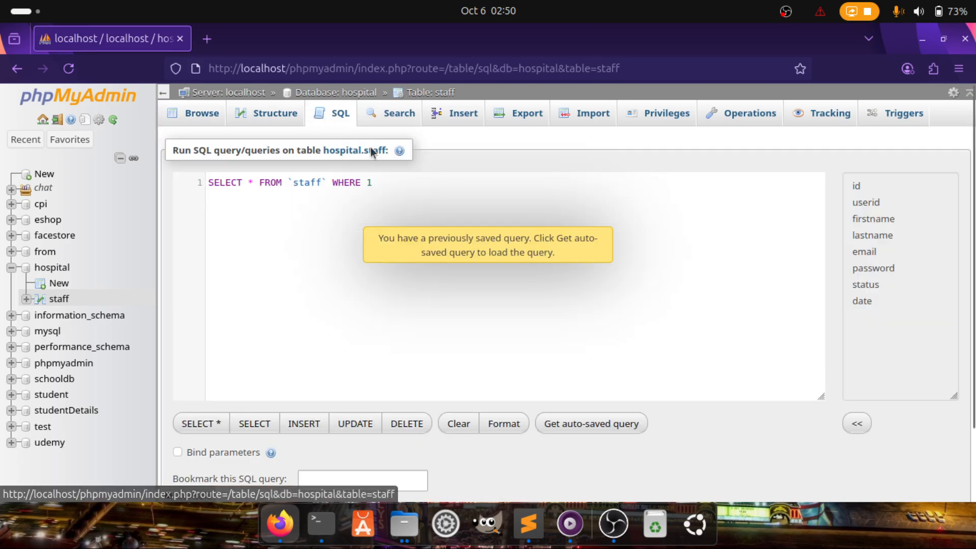
key(ctrl+a)
key(BackSpace)
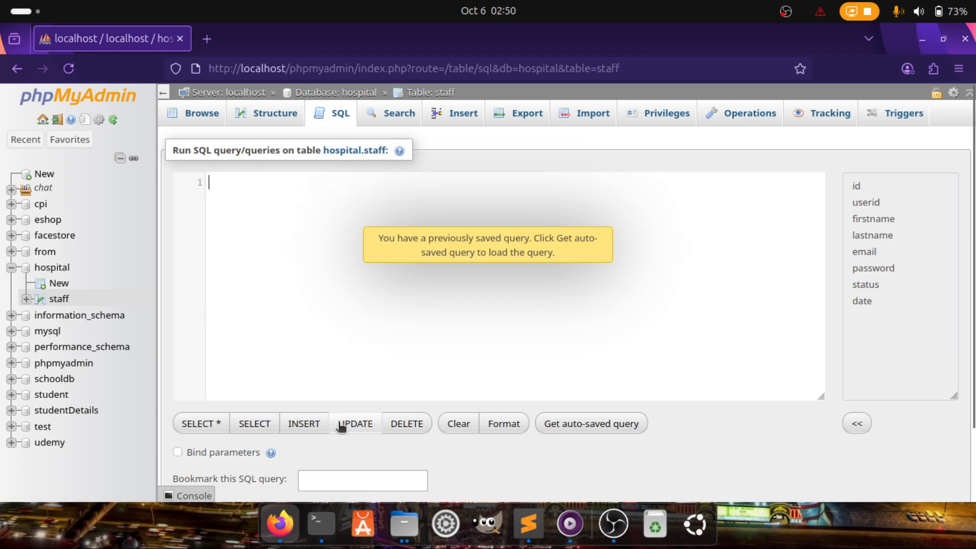
Type INSERT INTO staff, accepting autocomplete for the keyword and table name
text(INSER)
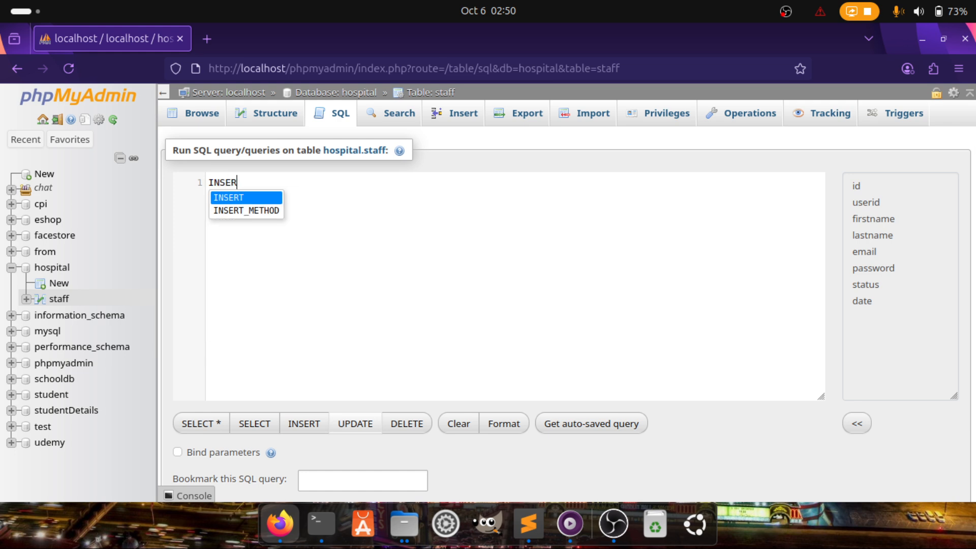
key(Return)
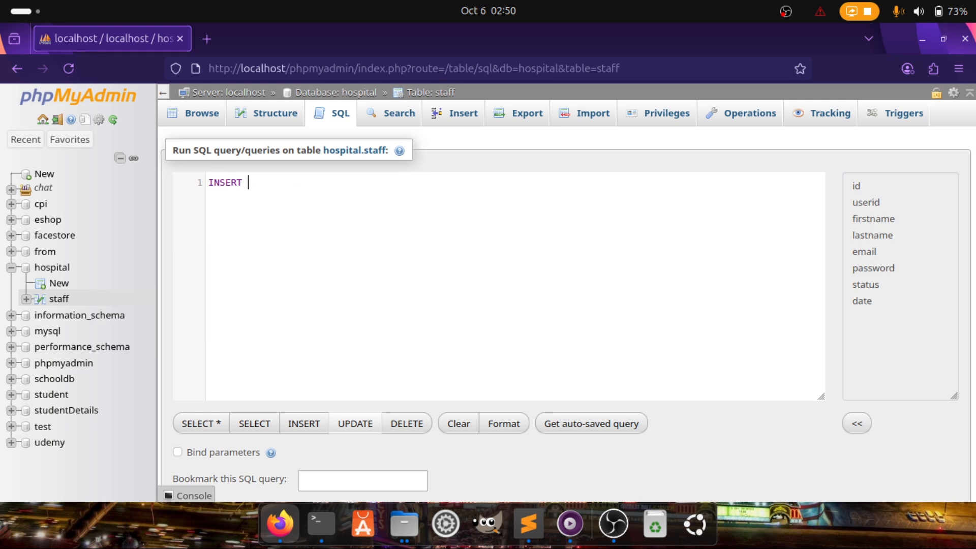
text(INT')
key(BackSpace)
text(P)
key(BackSpace)
text(O)
text(sta)
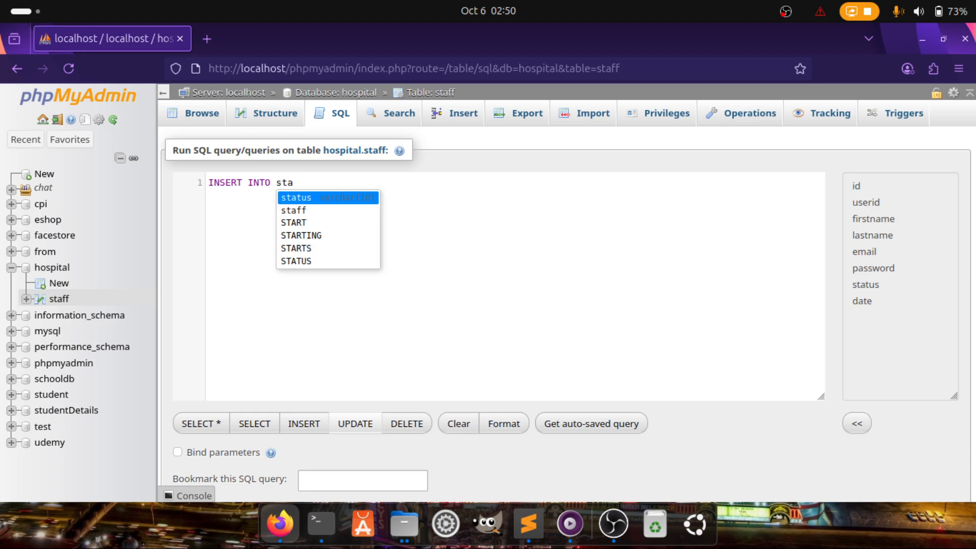
key(Down)
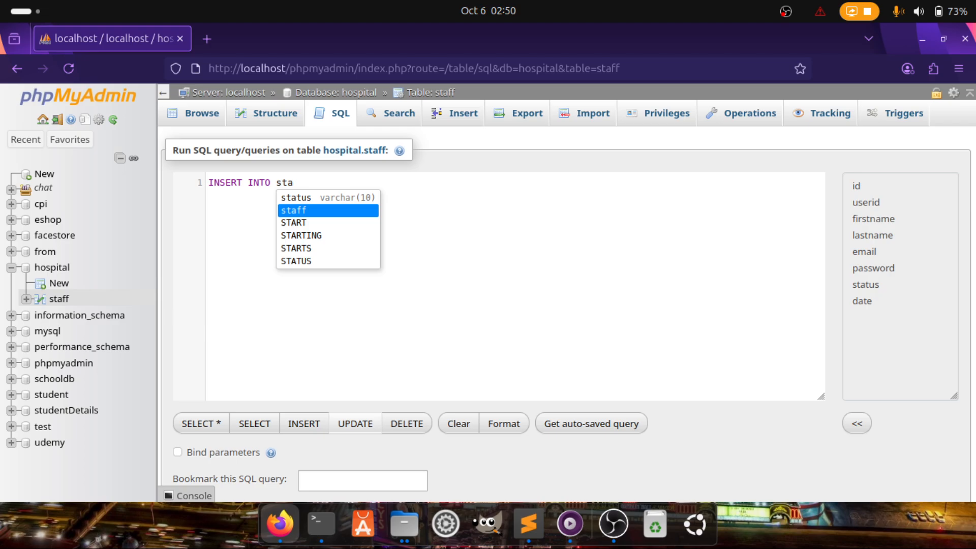
key(Return)
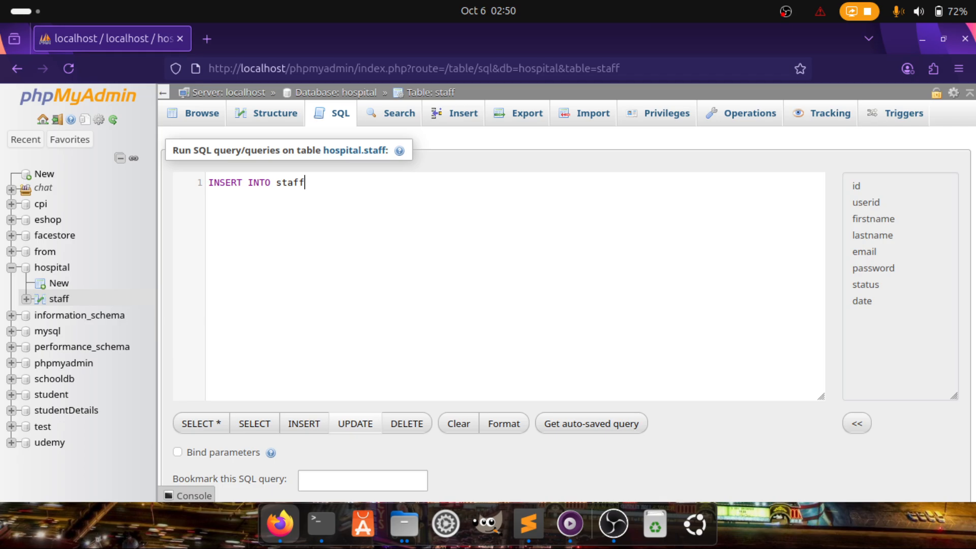
Start the column list with userid, firstname and lastname
text(())
text(usr)
key(BackSpace)
key(Return)
text(,)
text(firstname)
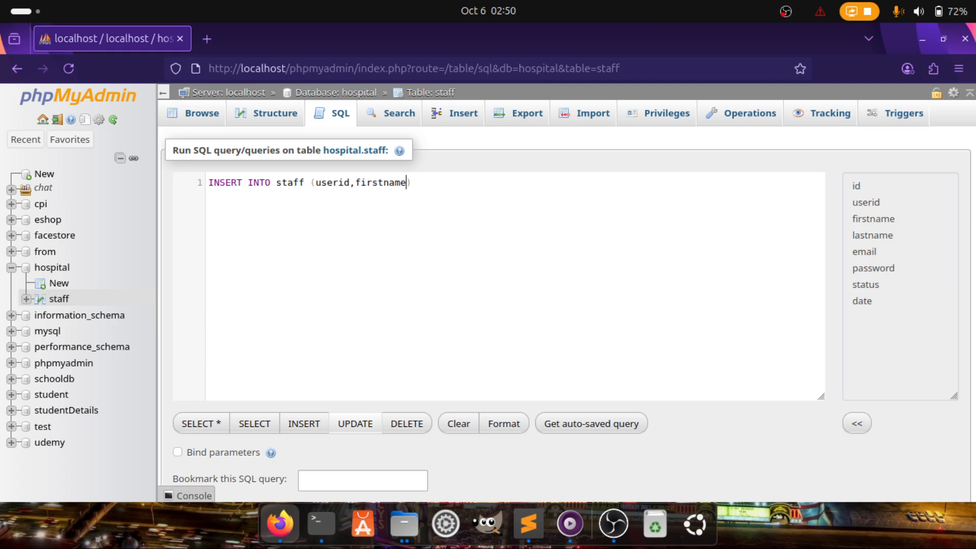
text(,lastname)
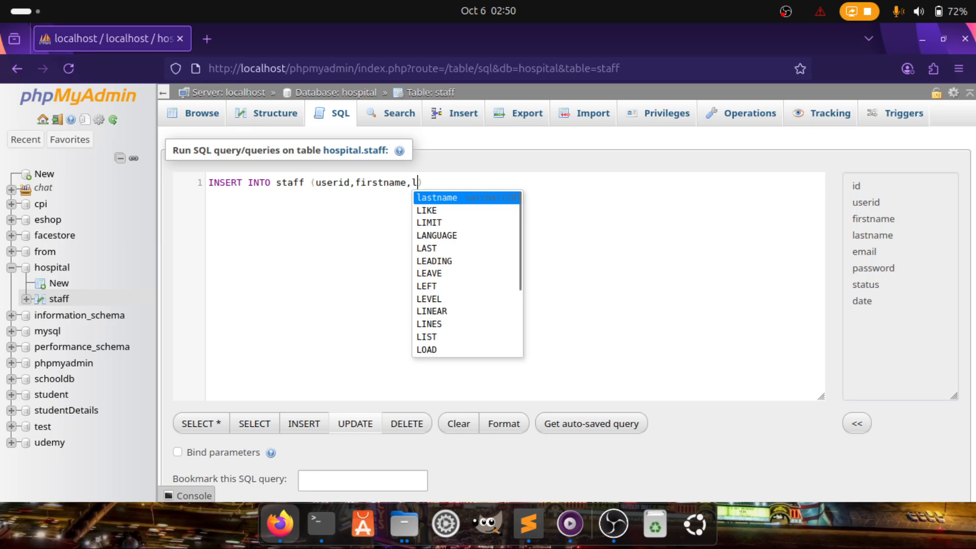
text(,)
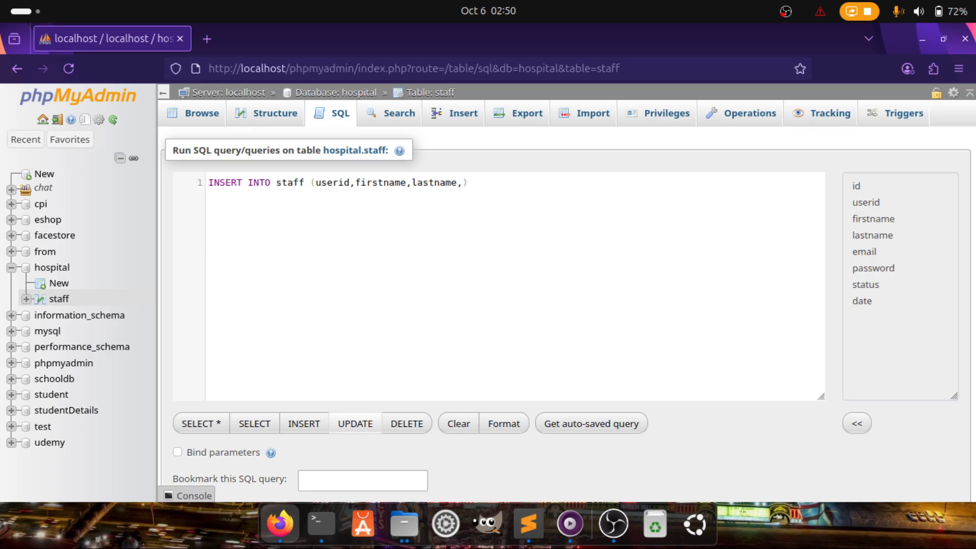
Open the staff table in a new browser tab and add email to the column list
right_click(54, 296)
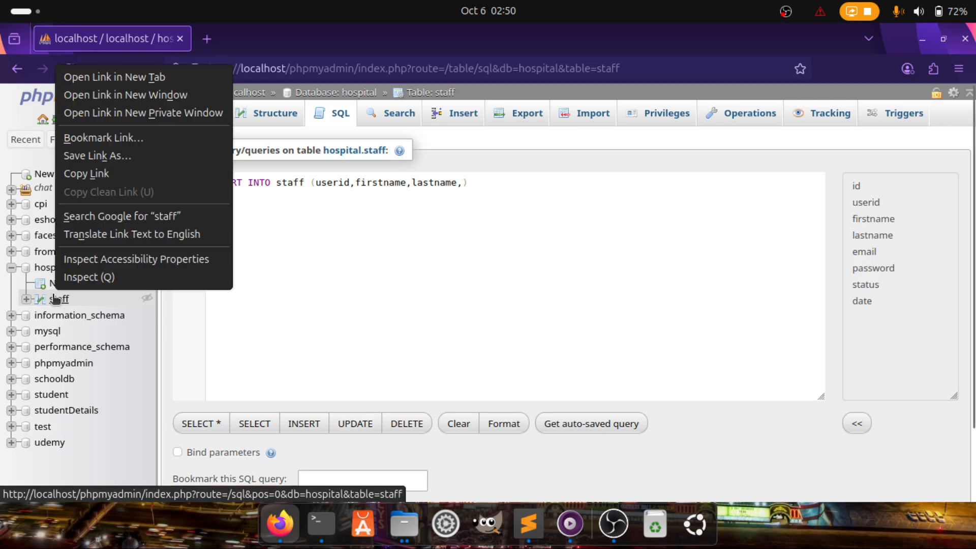
click(103, 76)
click(276, 43)
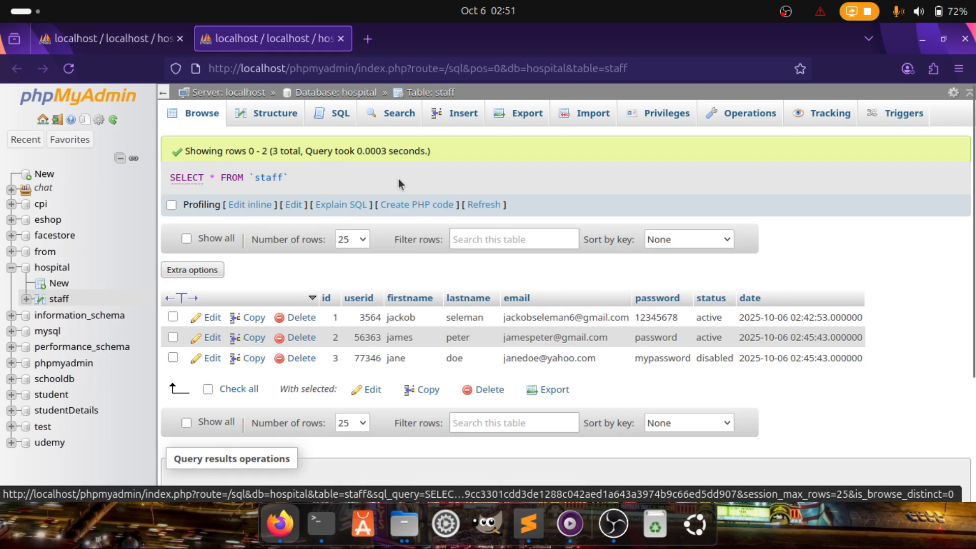
click(112, 41)
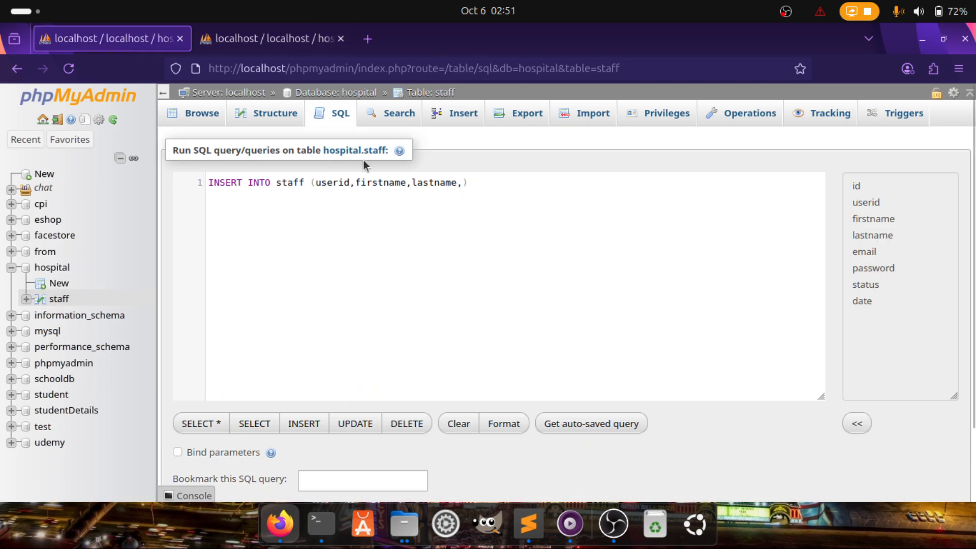
click(462, 181)
text(email,)
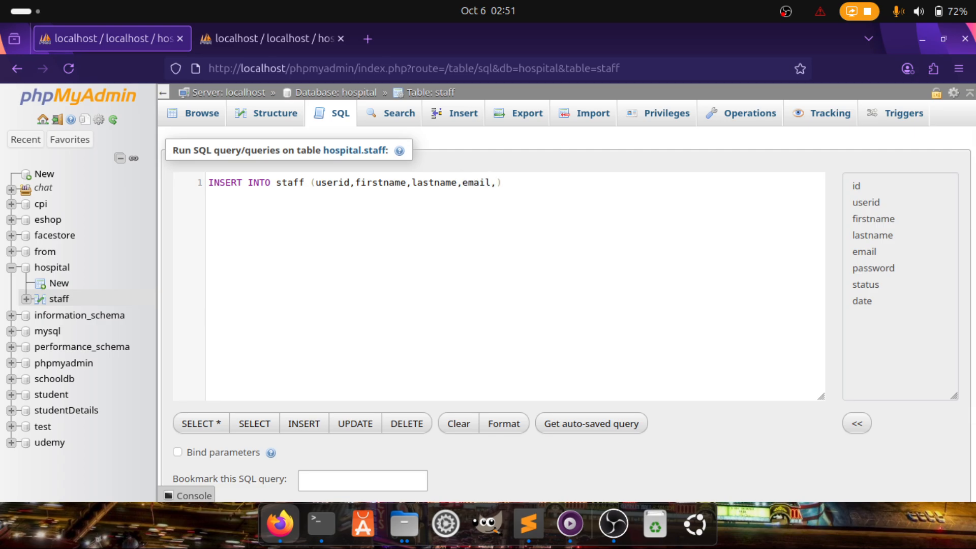
Add the password and status columns, checking the staff table's columns between additions
click(275, 38)
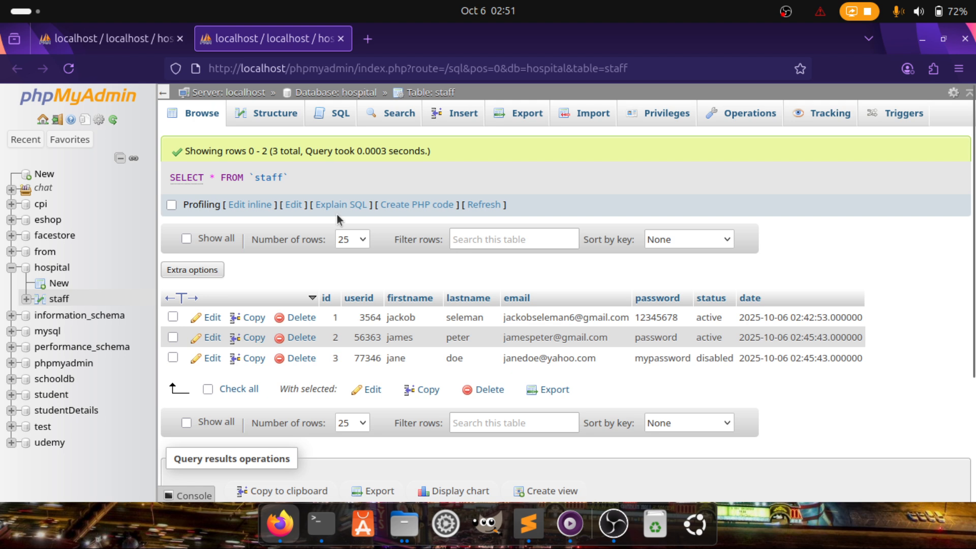
click(84, 47)
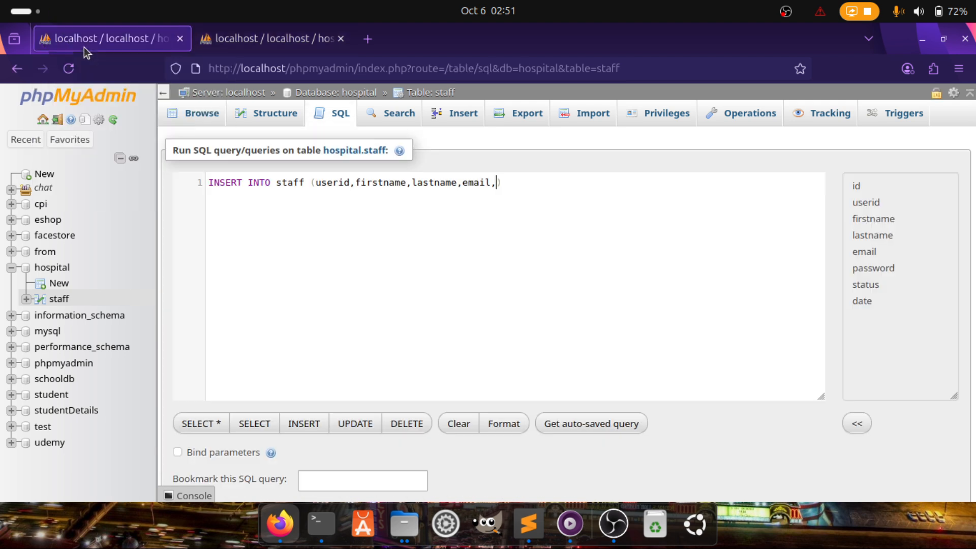
text(p)
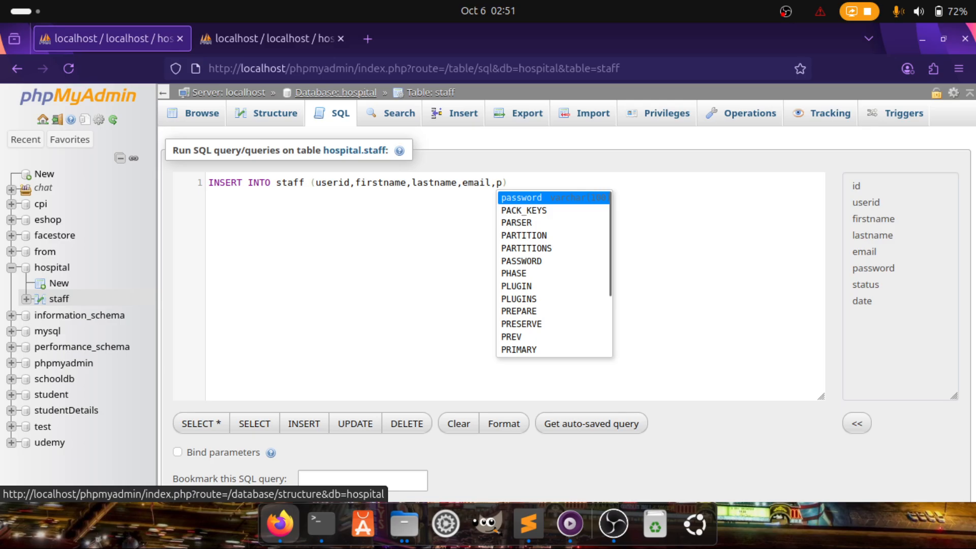
key(Return)
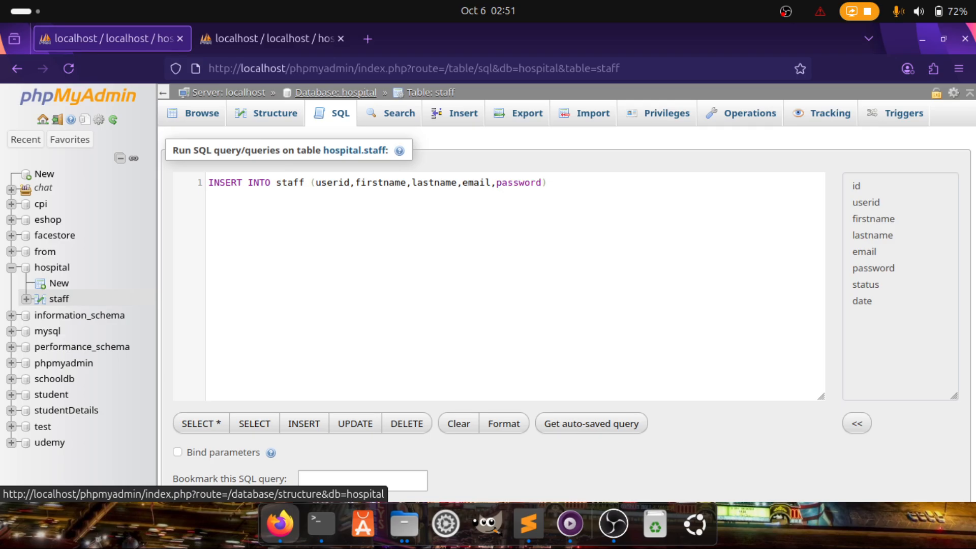
text(,)
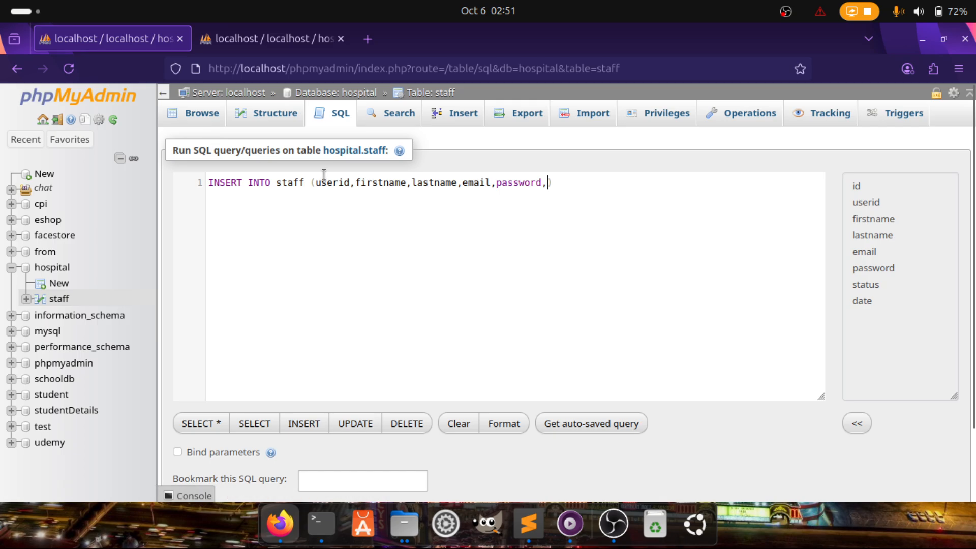
click(303, 36)
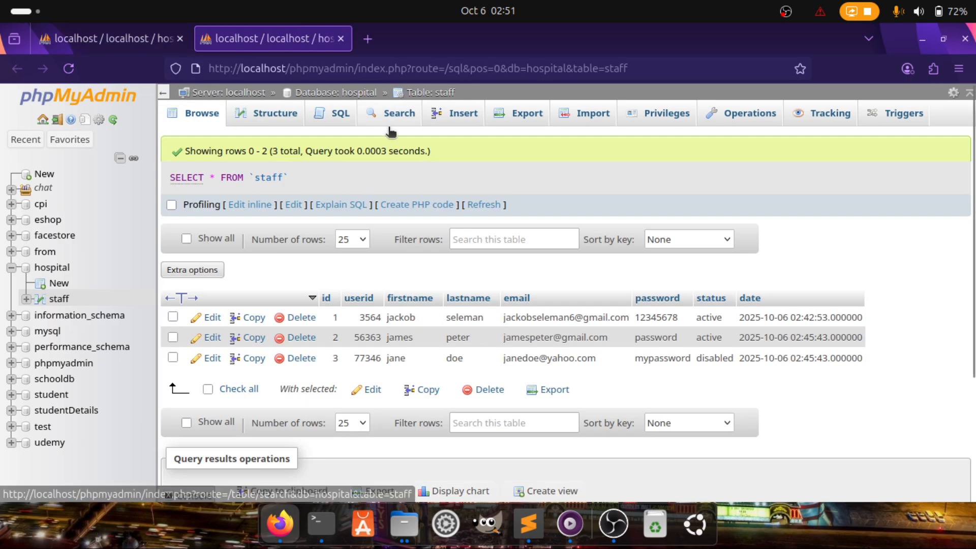
click(118, 38)
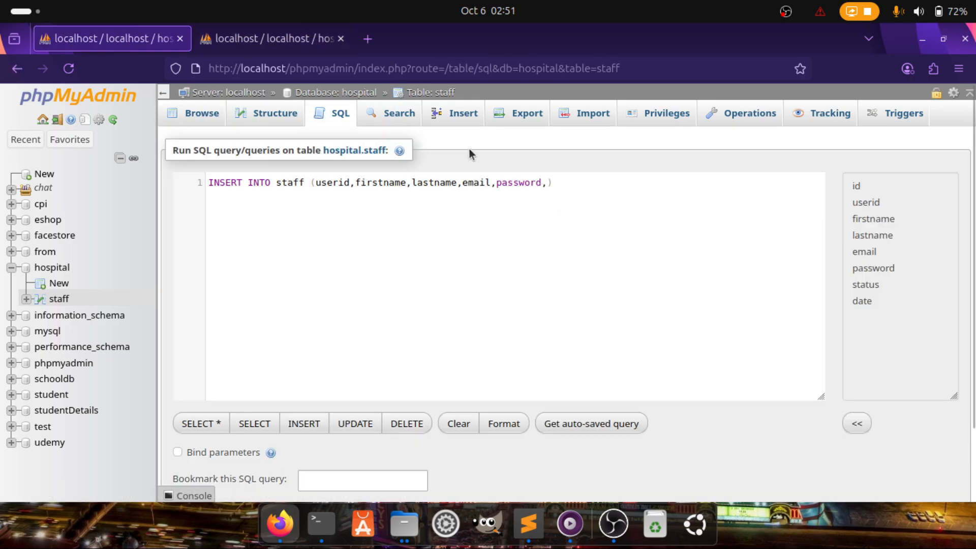
text(s)
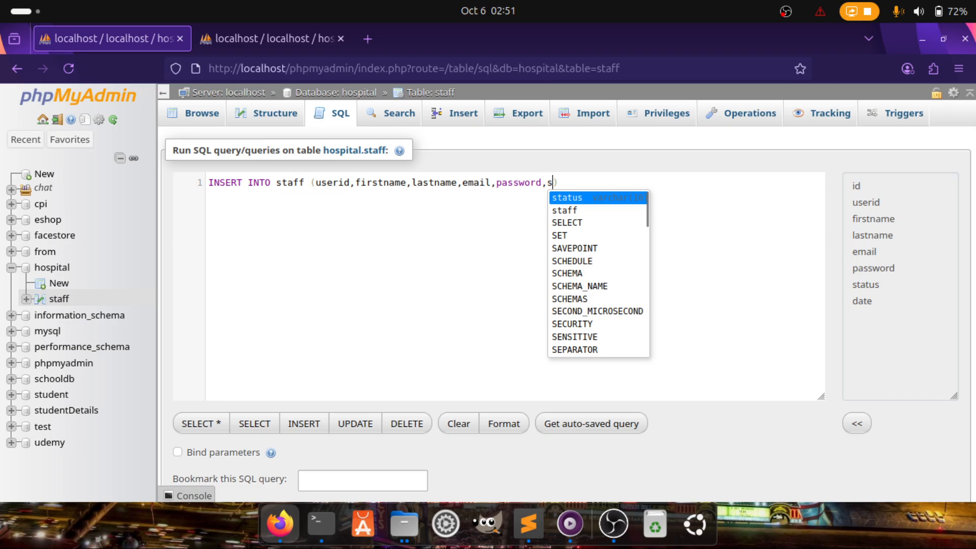
key(Return)
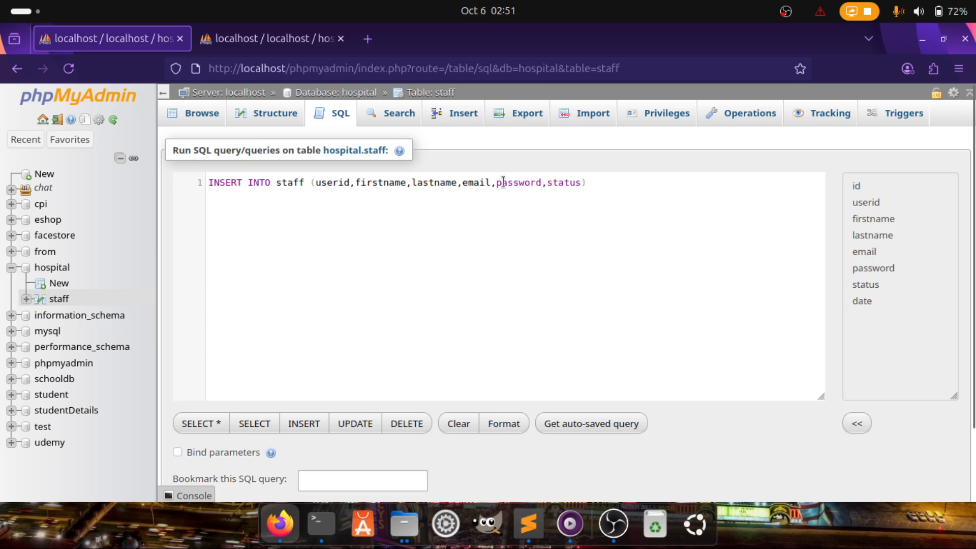
click(593, 184)
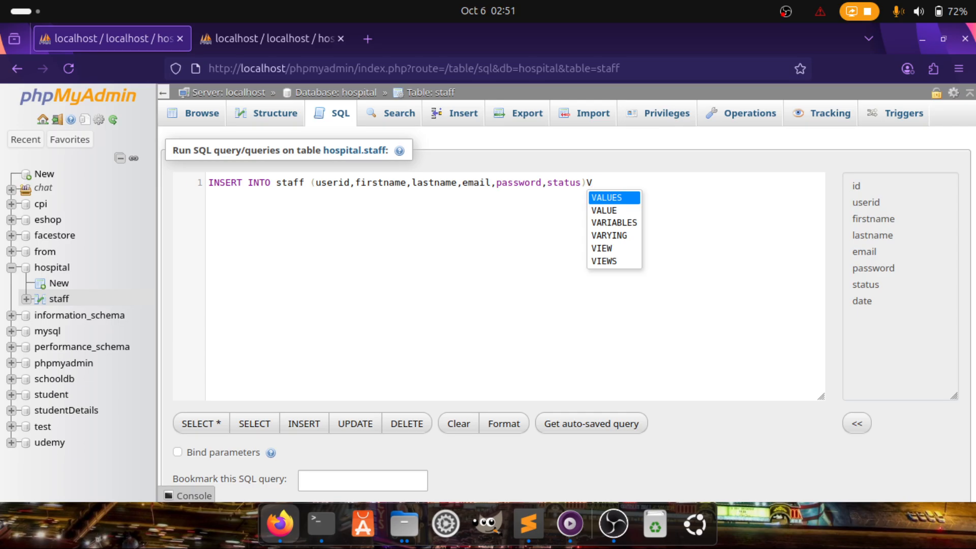
Begin VALUES with the quoted user id, first name and last name, fixing typos
key(Return)
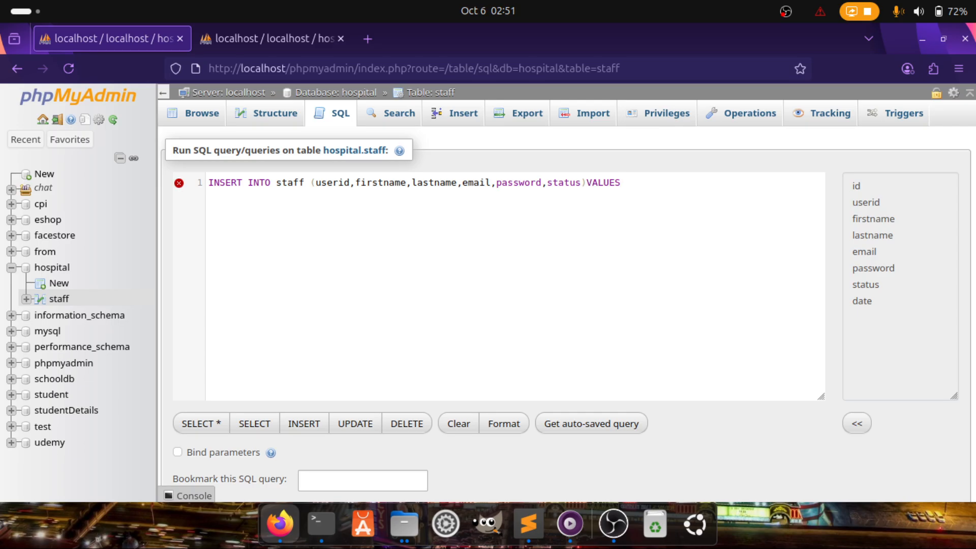
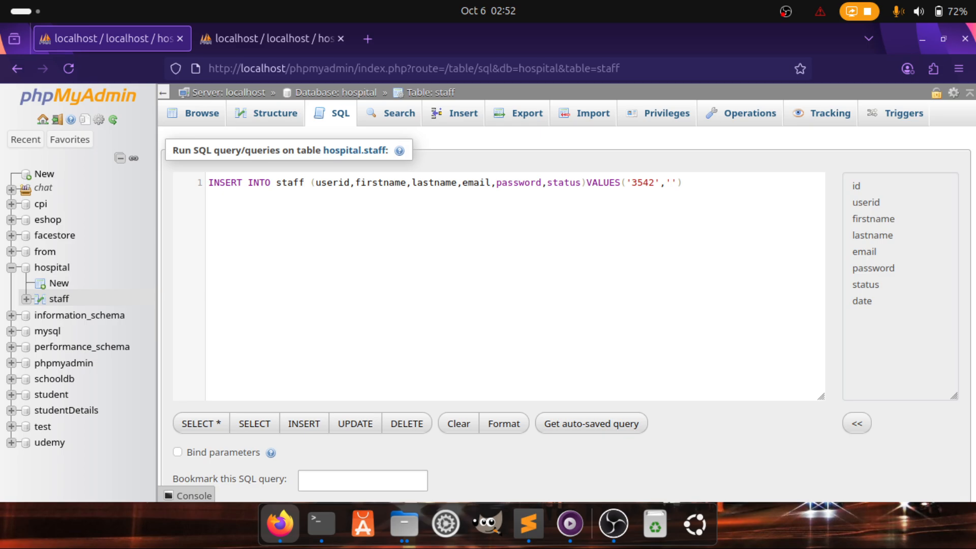
key(BackSpace)
key(BackSpace)
key(BackSpace)
key(BackSpace)
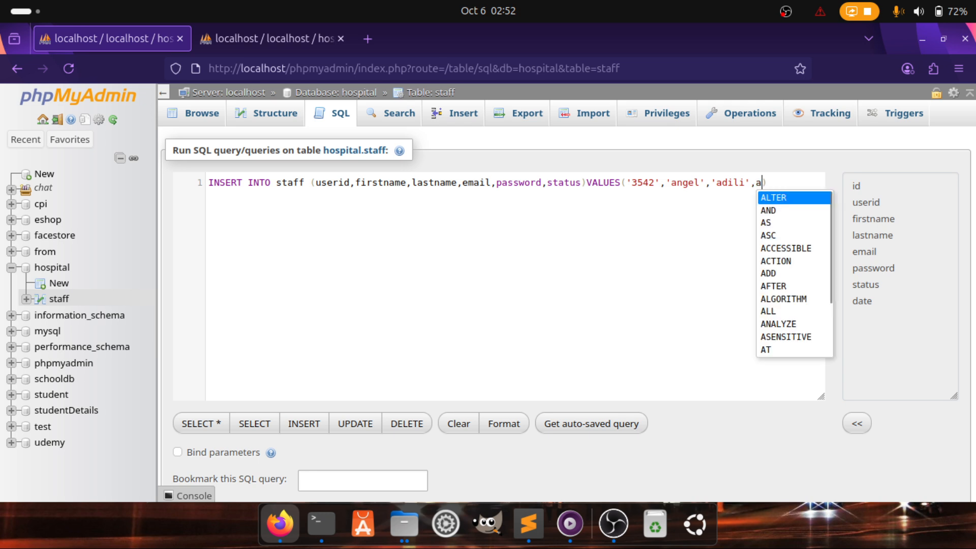
key(BackSpace)
key(BackSpace)
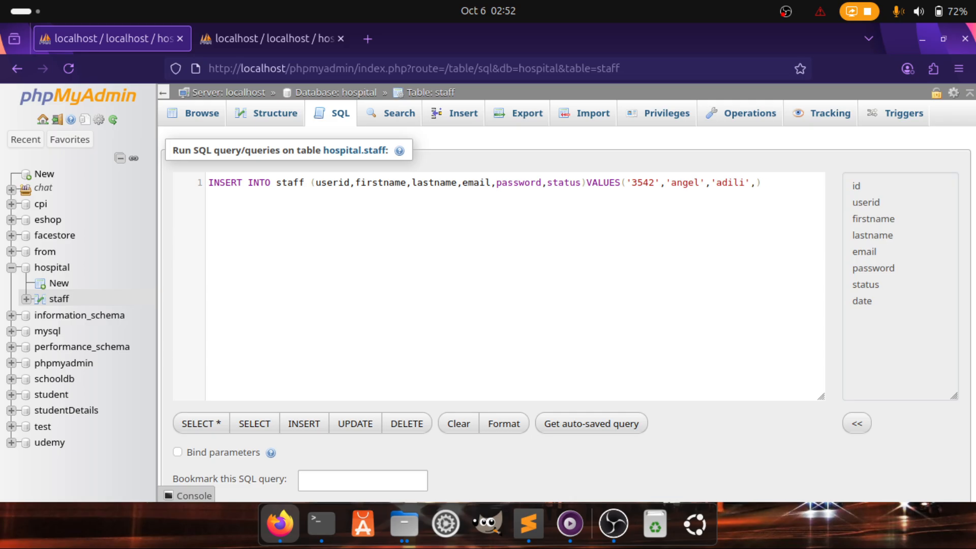
Add the e-mail address, the password and the status word active to the values
key(BackSpace)
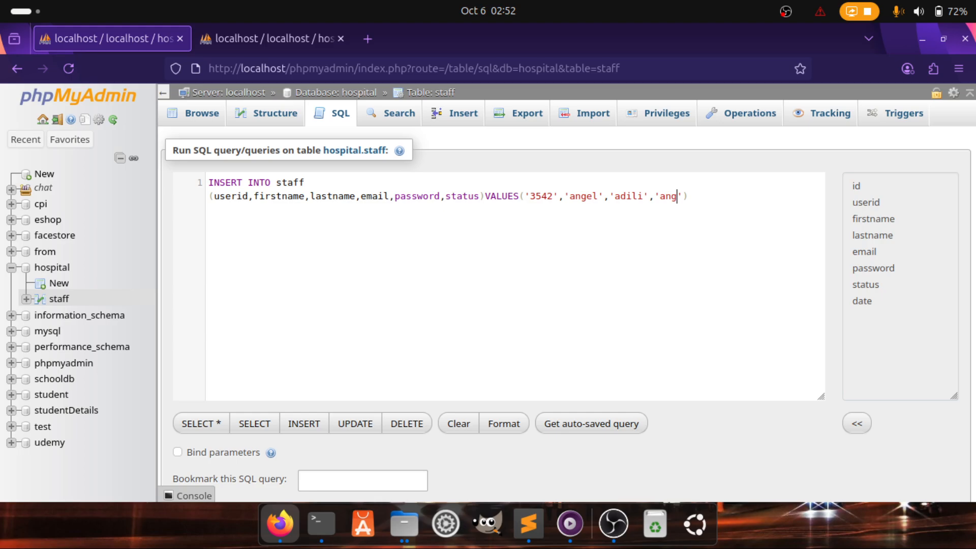
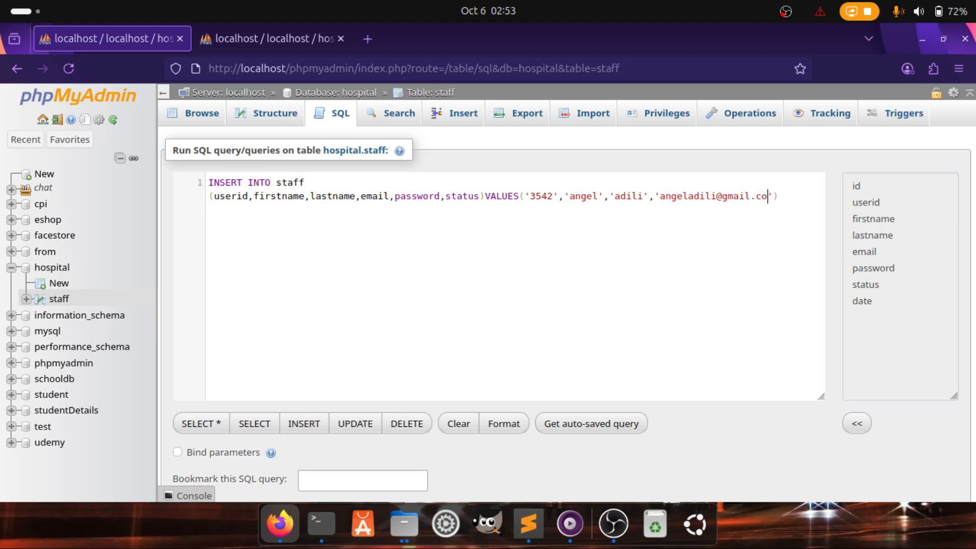
key(Right)
text(,)
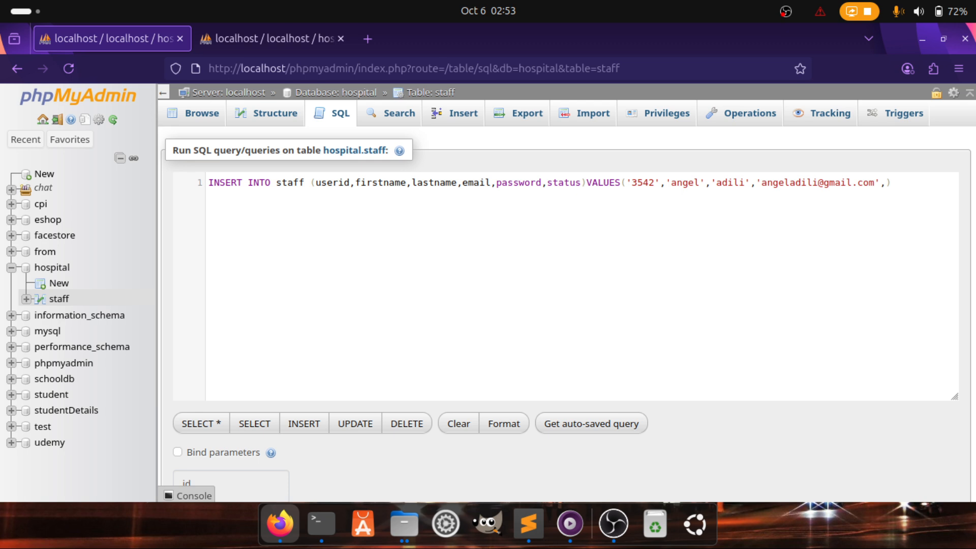
text(12345)
text(678)
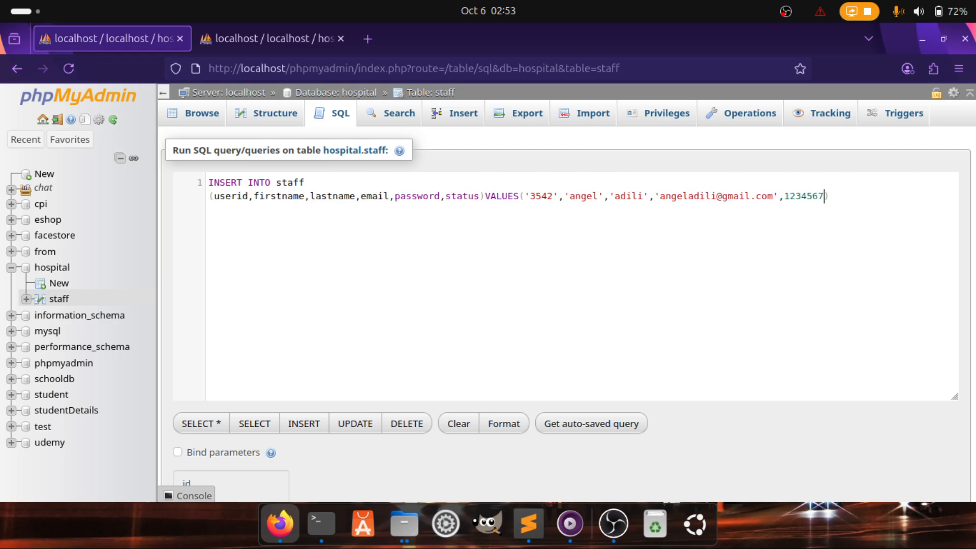
text(,)
text(avtib)
key(BackSpace)
text(ve)
key(Left)
key(Left)
key(Left)
key(Left)
key(BackSpace)
text(c)
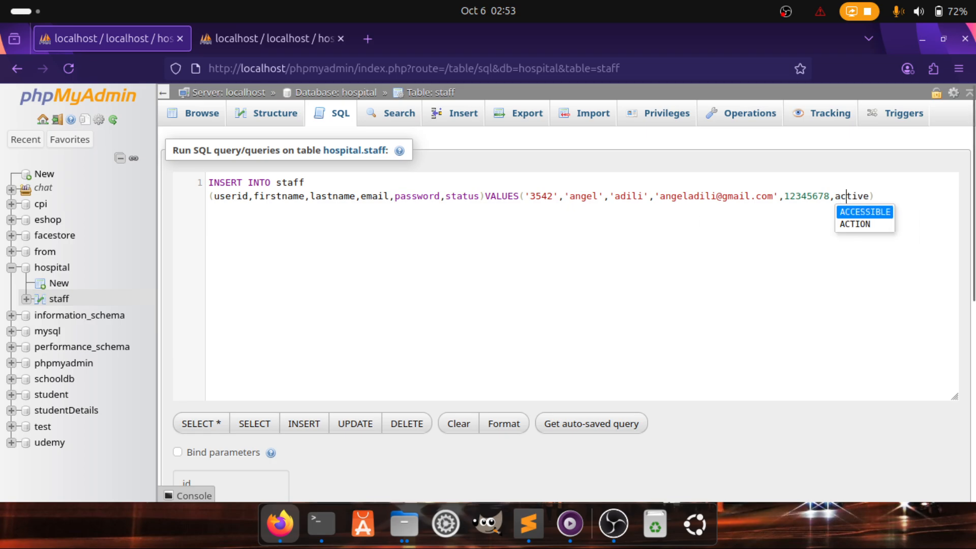
Put quotes around the status and password values and review the finished values list
click(836, 196)
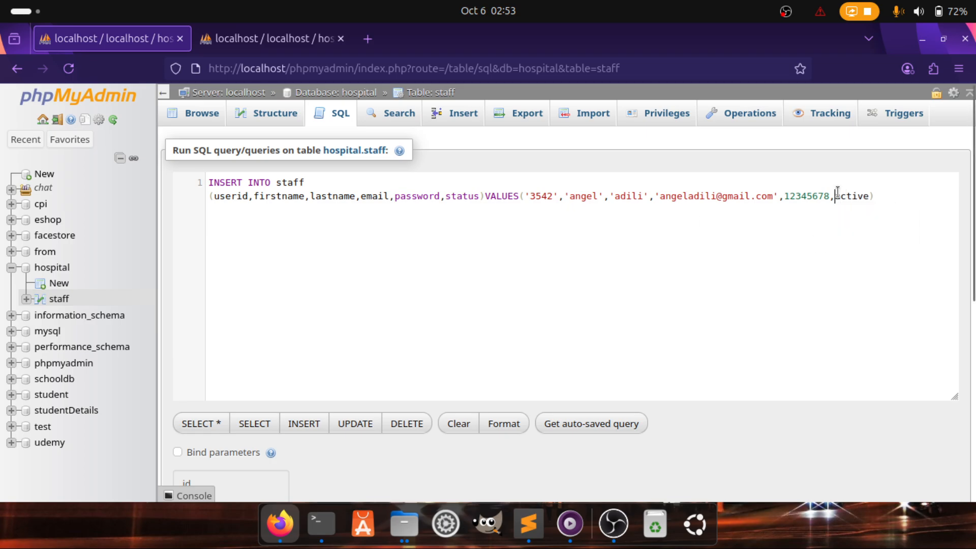
text(')
key(Right)
key(Right)
key(Right)
key(Right)
key(Right)
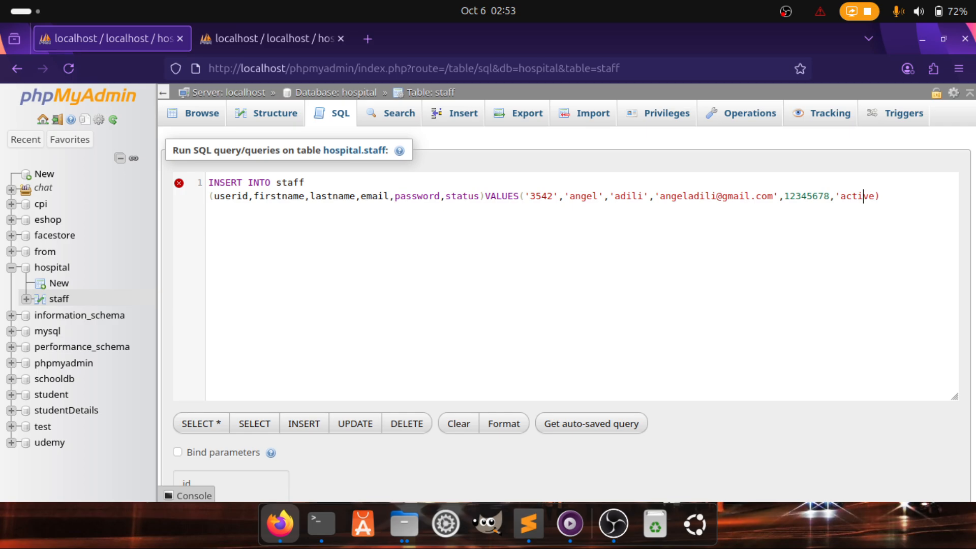
key(Right)
text(')
key(ctrl+Left)
key(ctrl+Left)
key(ctrl+Left)
key(ctrl+Left)
key(ctrl+Right)
text(')
key(ctrl+Right)
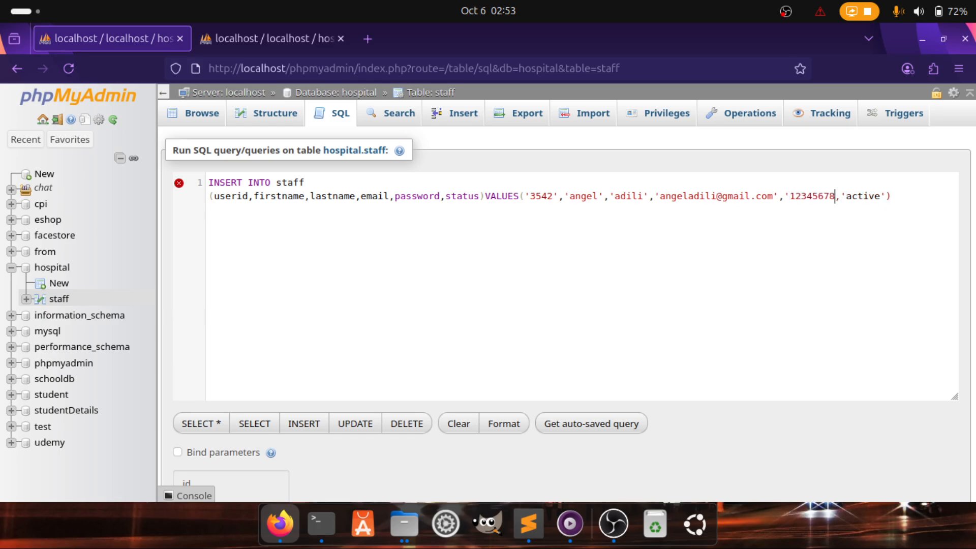
text(')
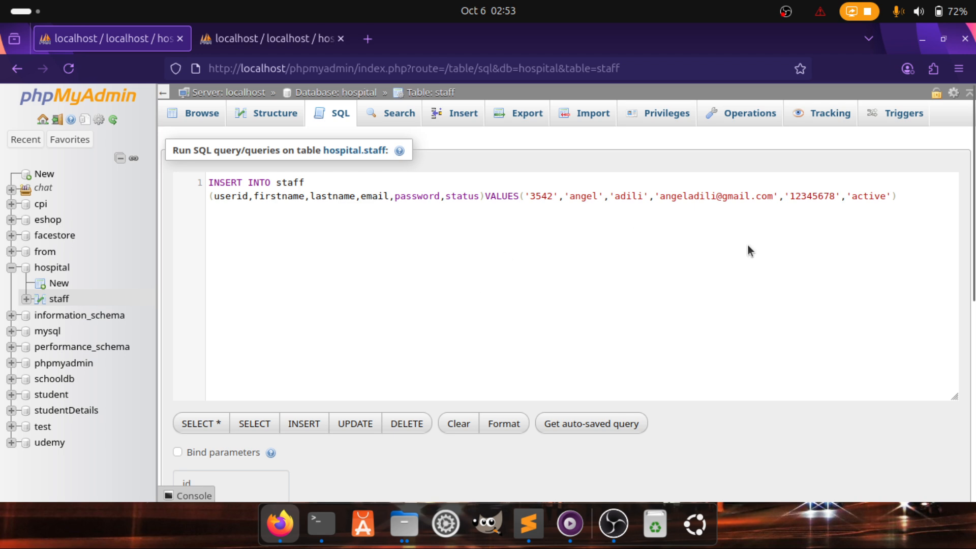
drag(521, 198, 904, 194)
key(ctrl+c)
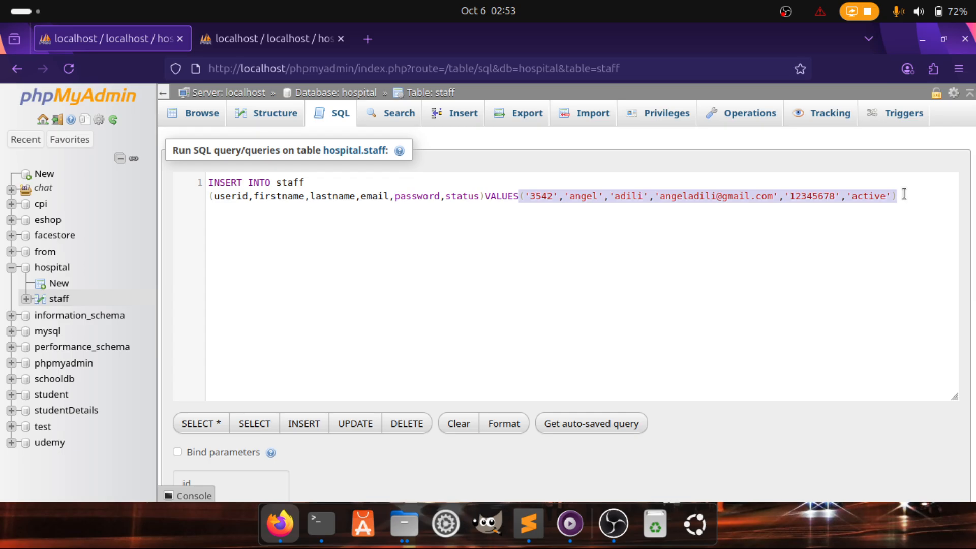
click(912, 199)
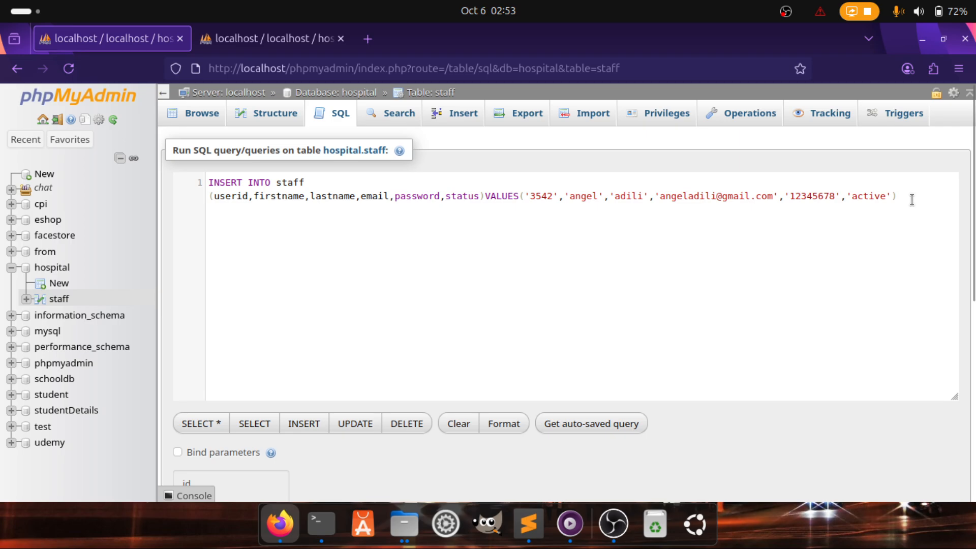
Paste a duplicate values row, then delete it so only one row remains
text(,)
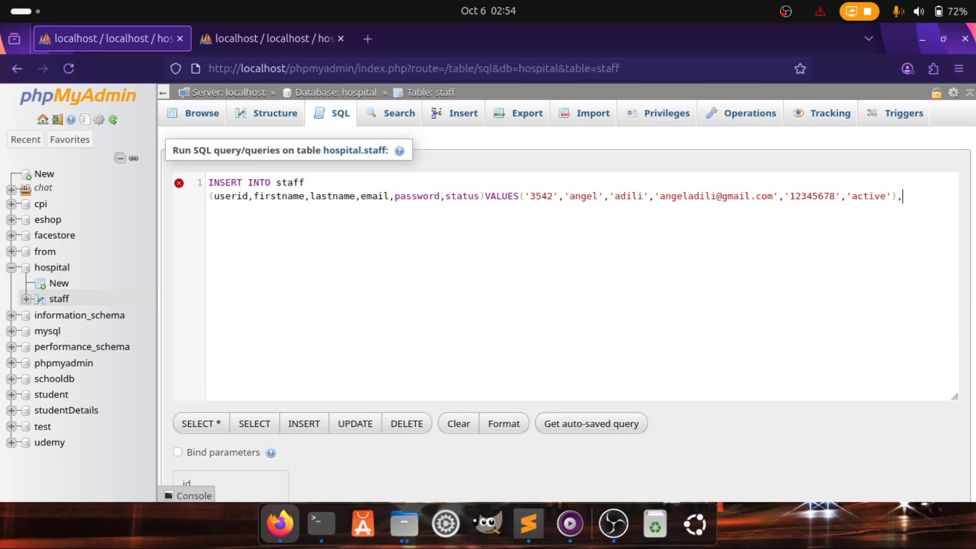
key(ctrl+v)
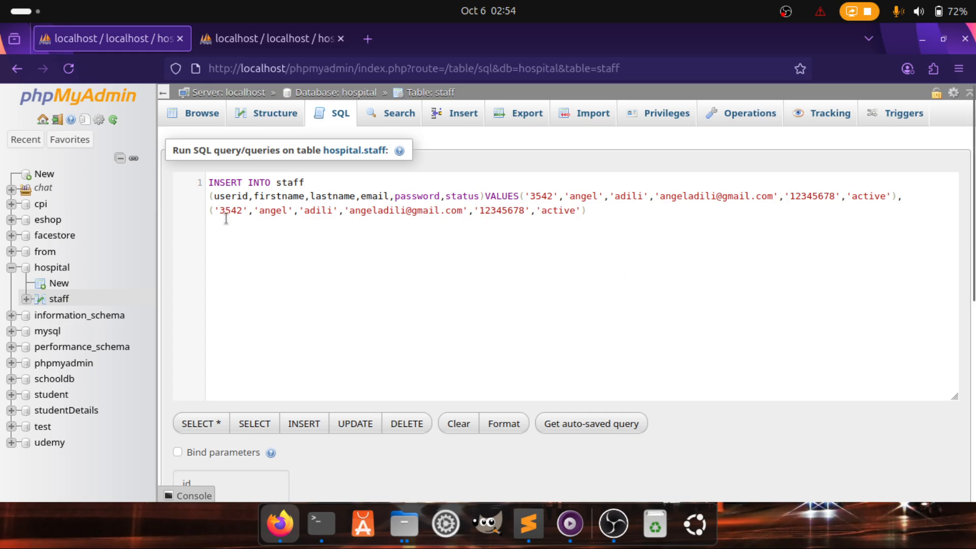
drag(220, 211, 564, 217)
click(598, 212)
drag(215, 242, 188, 192)
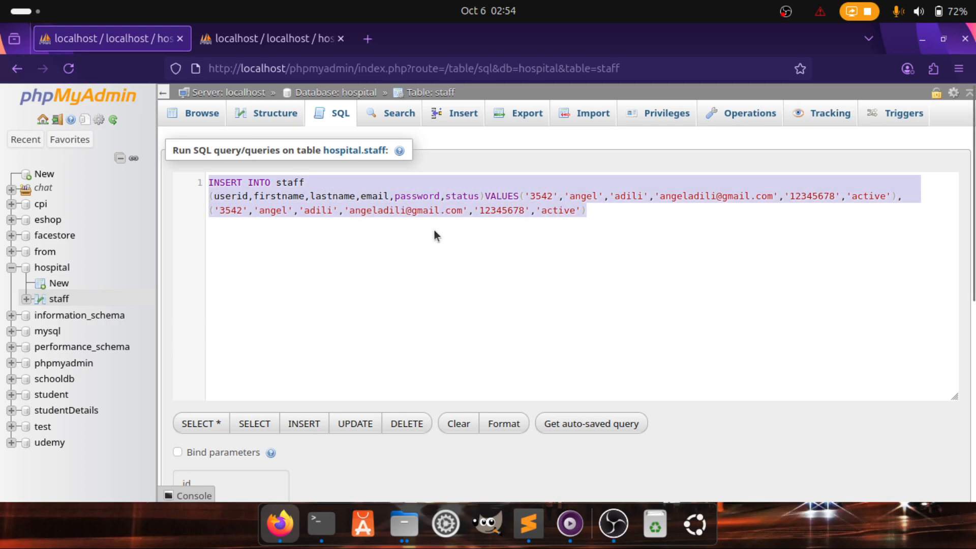
click(618, 212)
drag(618, 212, 896, 194)
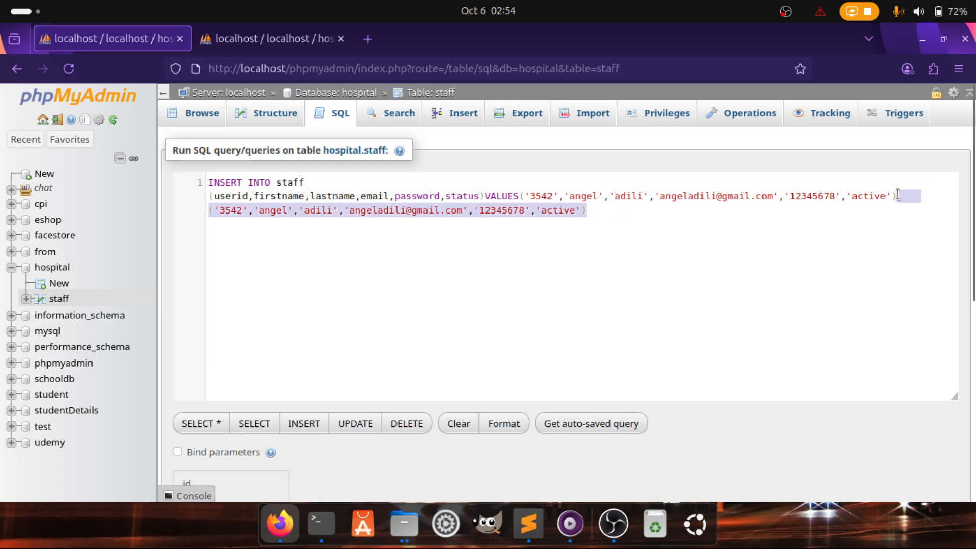
key(BackSpace)
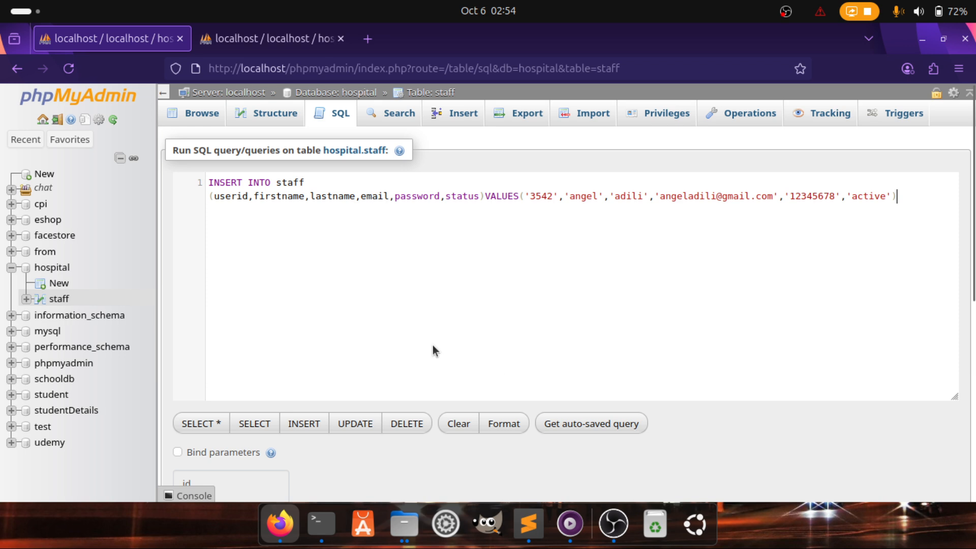
Run the INSERT query, adding row id 4 to hospital.staff
scroll(432, 348, down, 3)
scroll(432, 347, up, 3)
scroll(432, 348, down, 5)
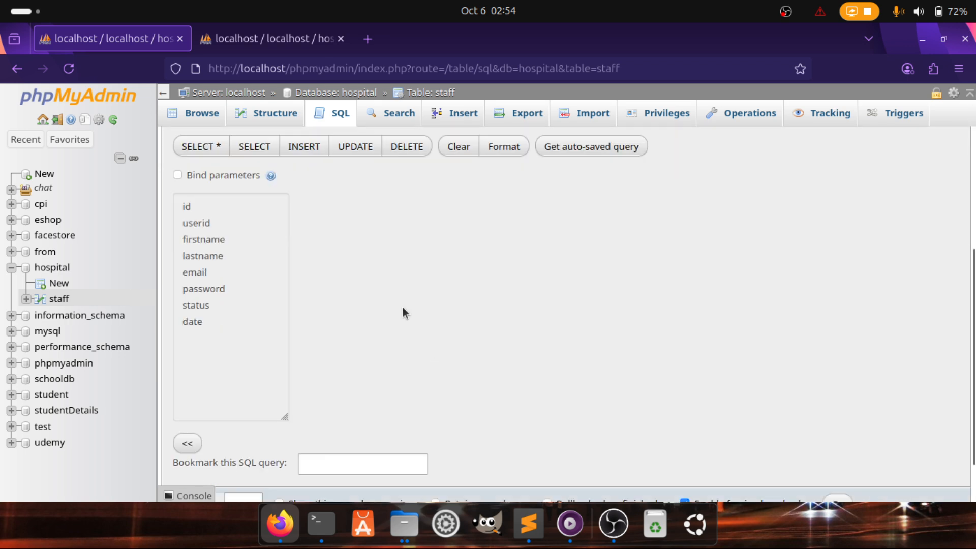
scroll(402, 307, down, 2)
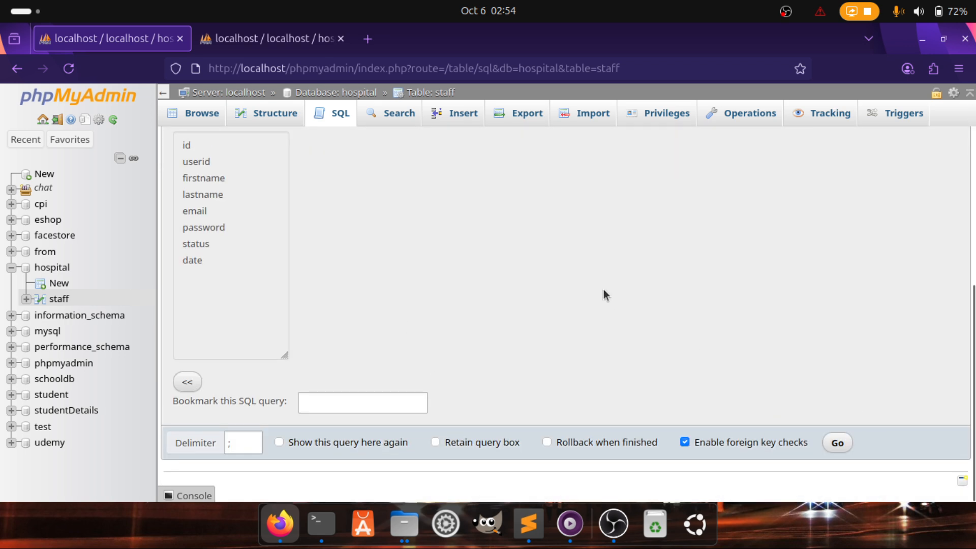
scroll(603, 288, up, 5)
scroll(603, 289, down, 5)
click(836, 442)
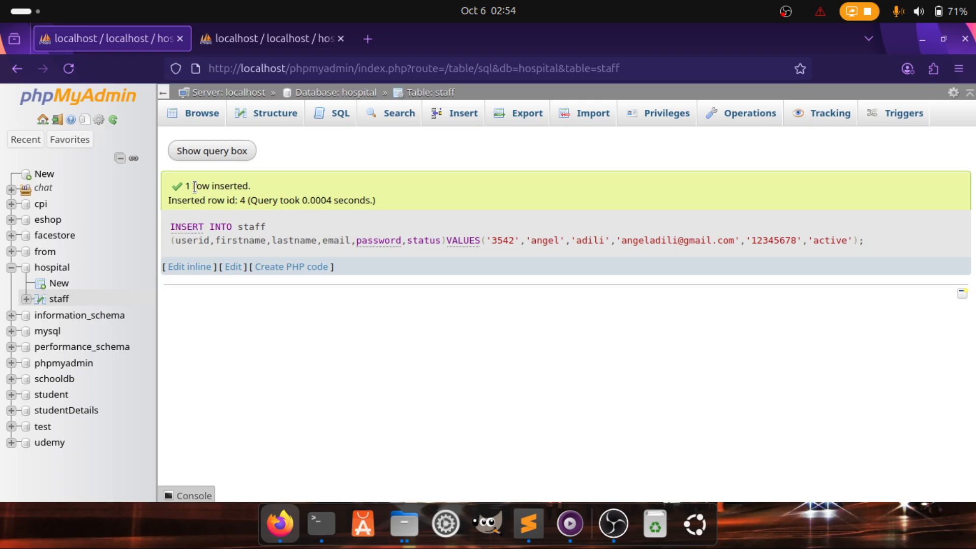
Browse the staff table and review its four rows, including the new active record
click(209, 116)
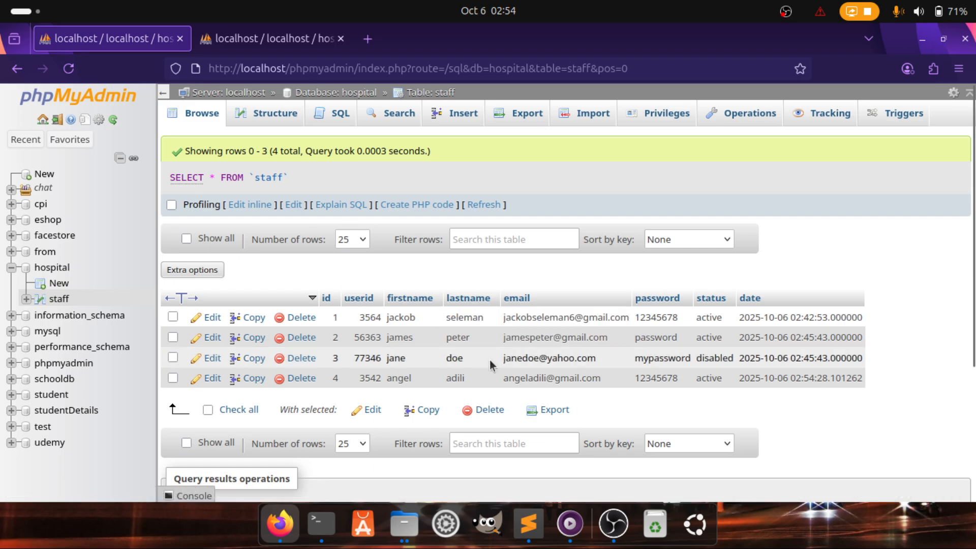
scroll(491, 363, down, 3)
scroll(509, 366, up, 3)
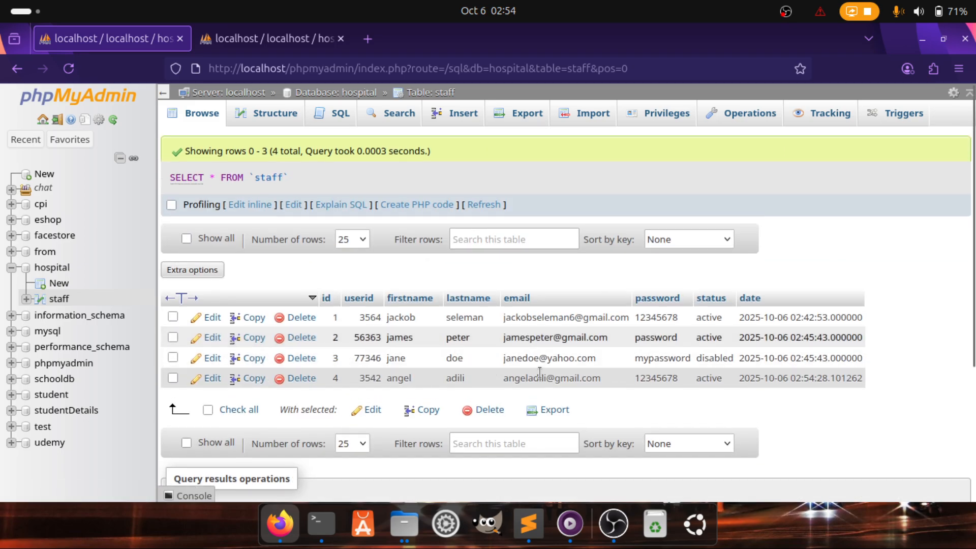
scroll(382, 405, down, 1)
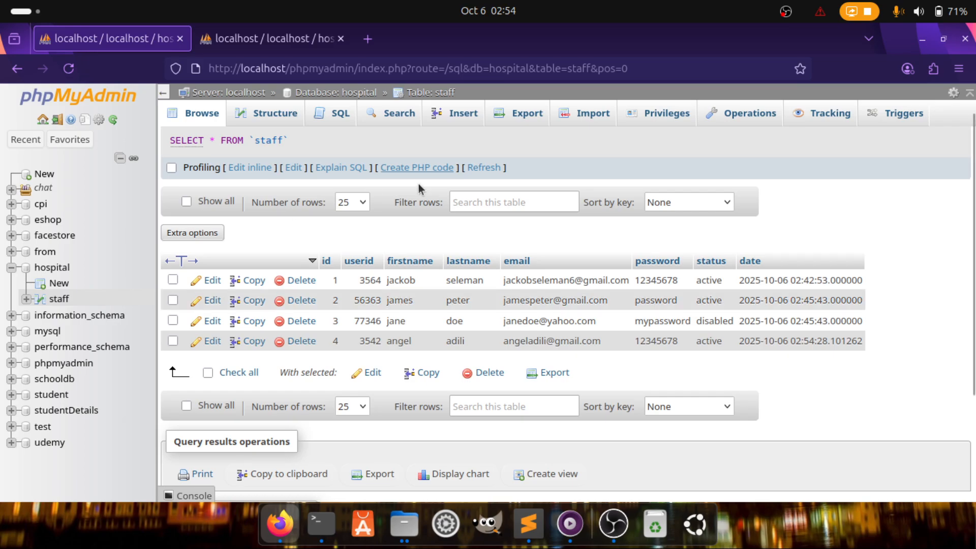
scroll(293, 220, up, 2)
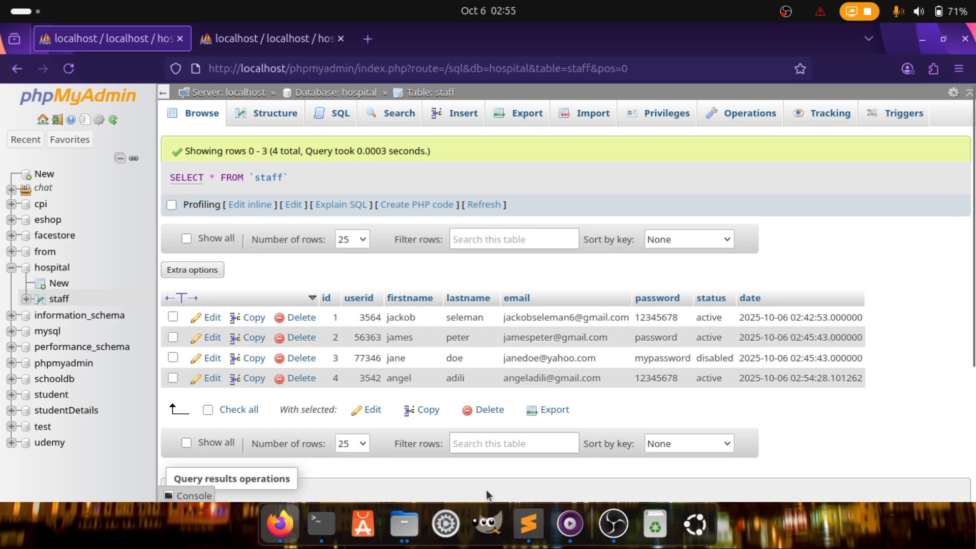
click(517, 530)
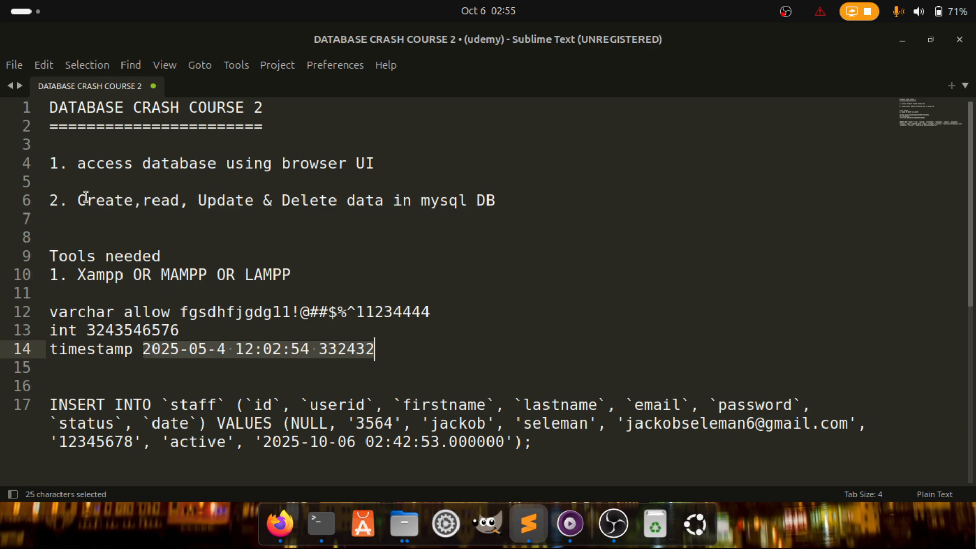
Highlight 'read' on line 6 of the notes and return to the phpMyAdmin staff listing
drag(142, 202, 188, 203)
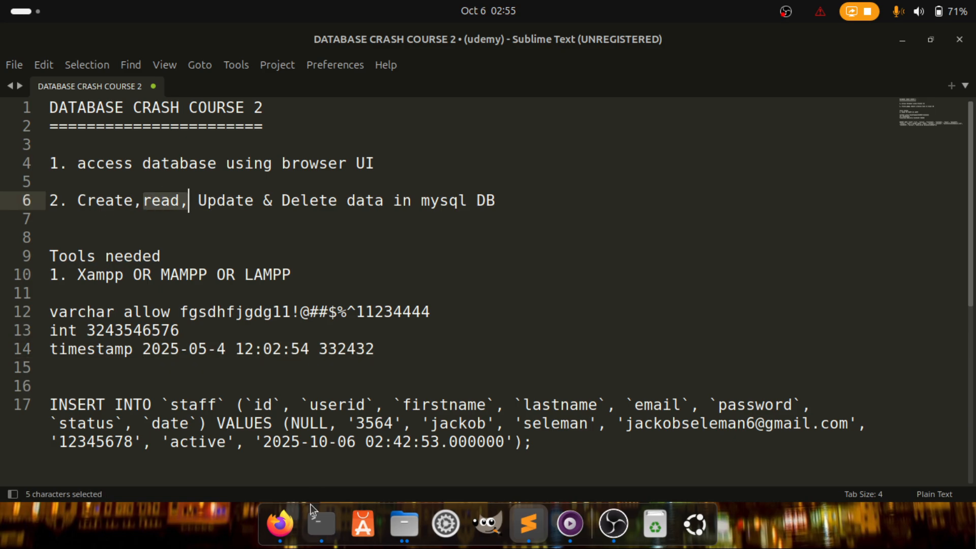
click(292, 530)
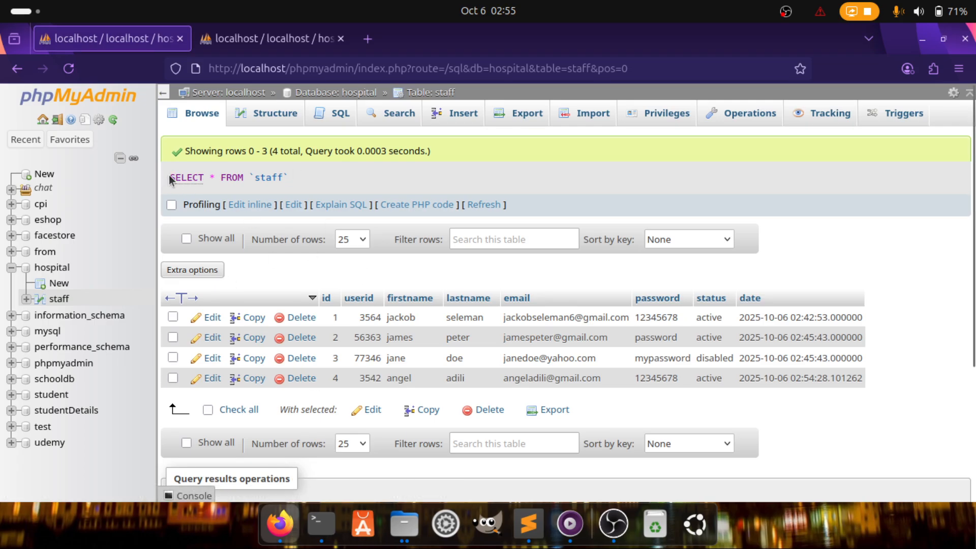
Highlight parts of SELECT * FROM `staff`, such as SELECT and the * for all columns
drag(170, 178, 219, 178)
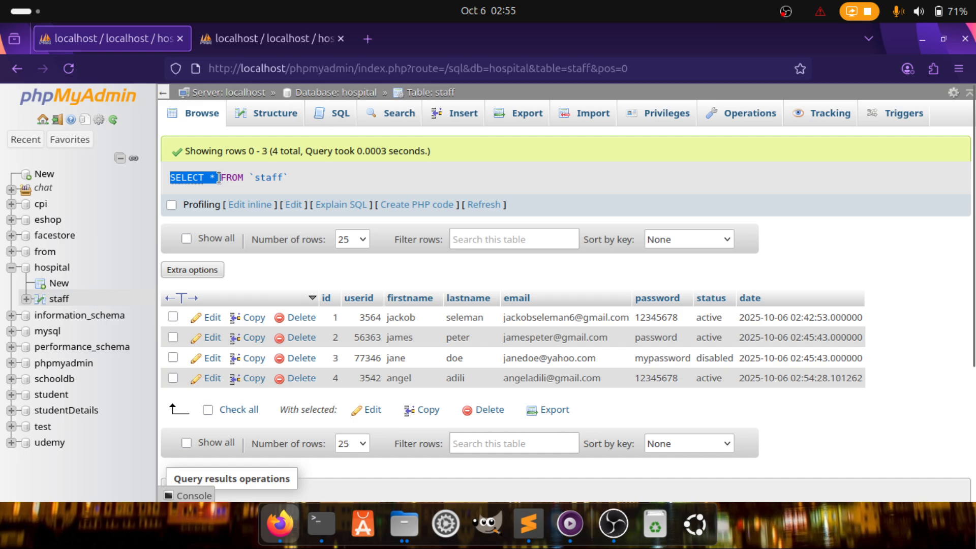
click(219, 177)
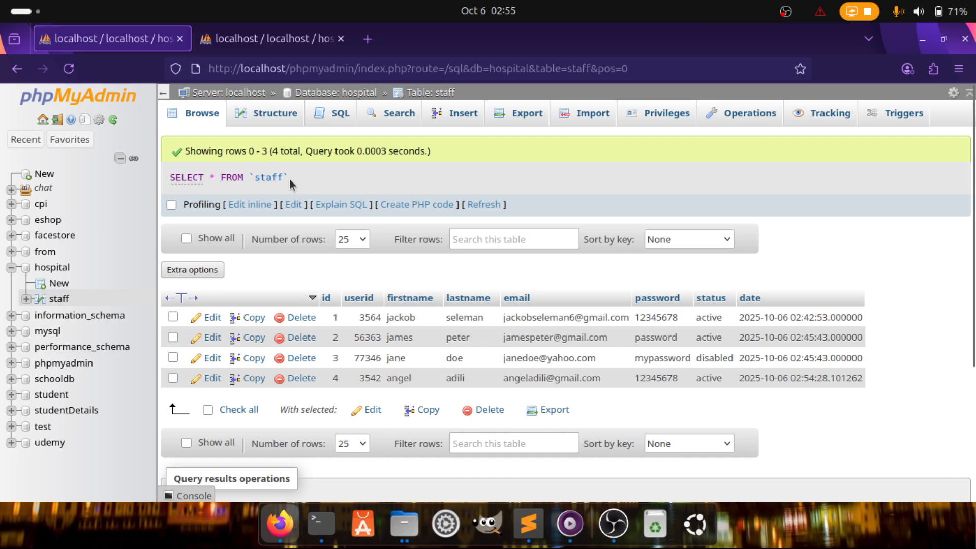
drag(291, 178, 167, 179)
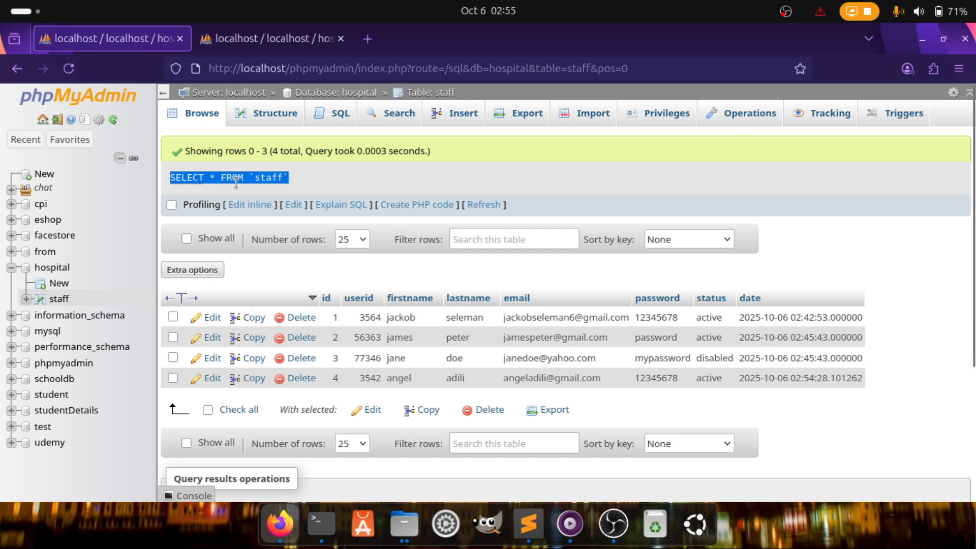
double_click(207, 177)
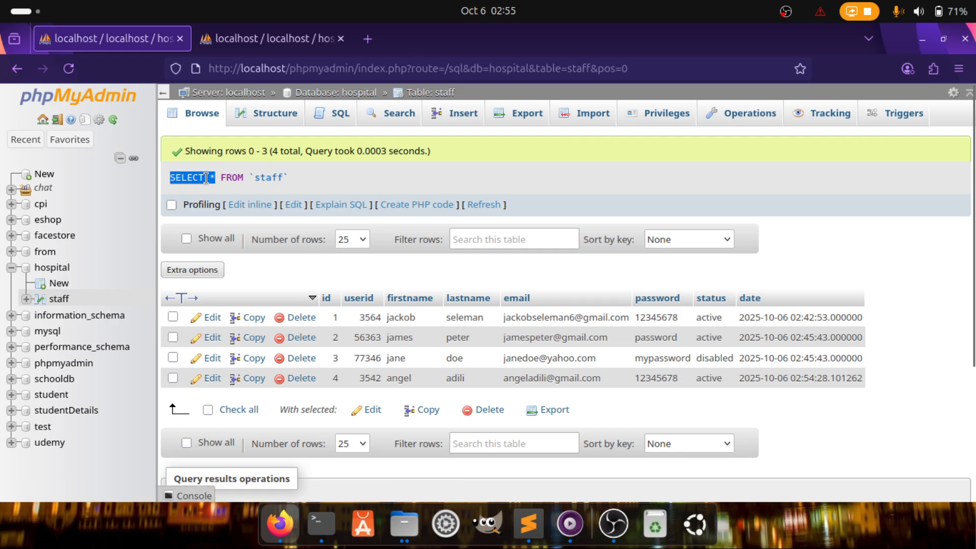
drag(206, 178, 216, 177)
click(216, 177)
double_click(212, 178)
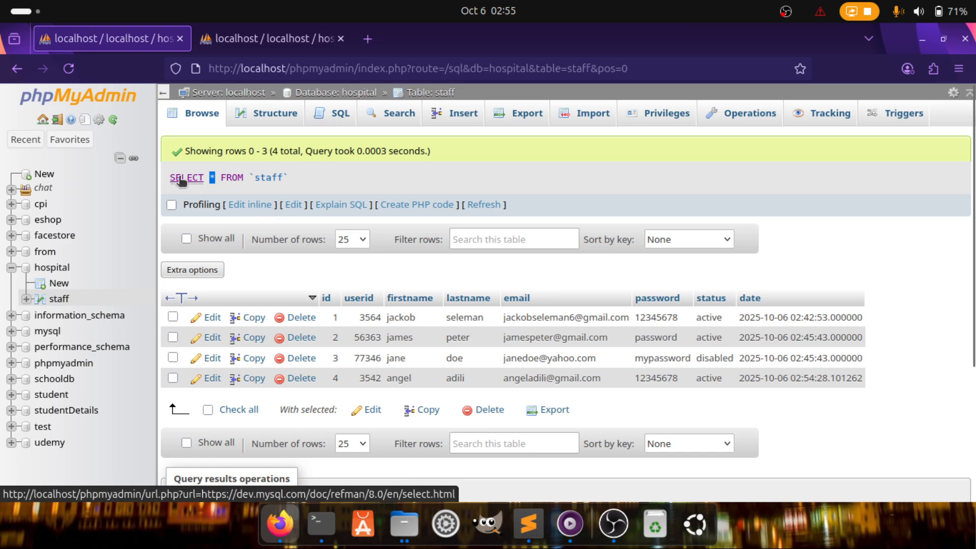
Delete WHERE 1 from SELECT * FROM `staff`, run it, and browse the four rows
click(258, 205)
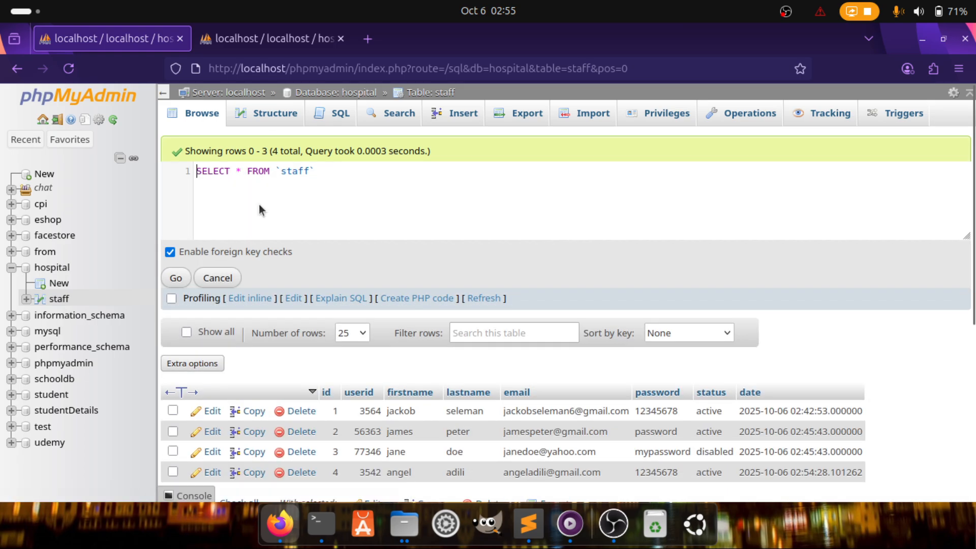
click(269, 119)
click(338, 113)
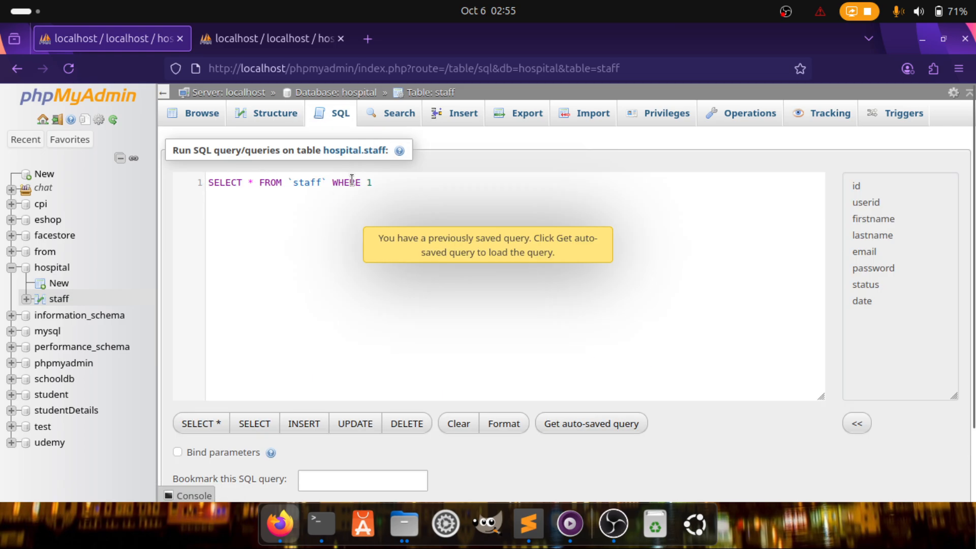
drag(333, 182, 399, 181)
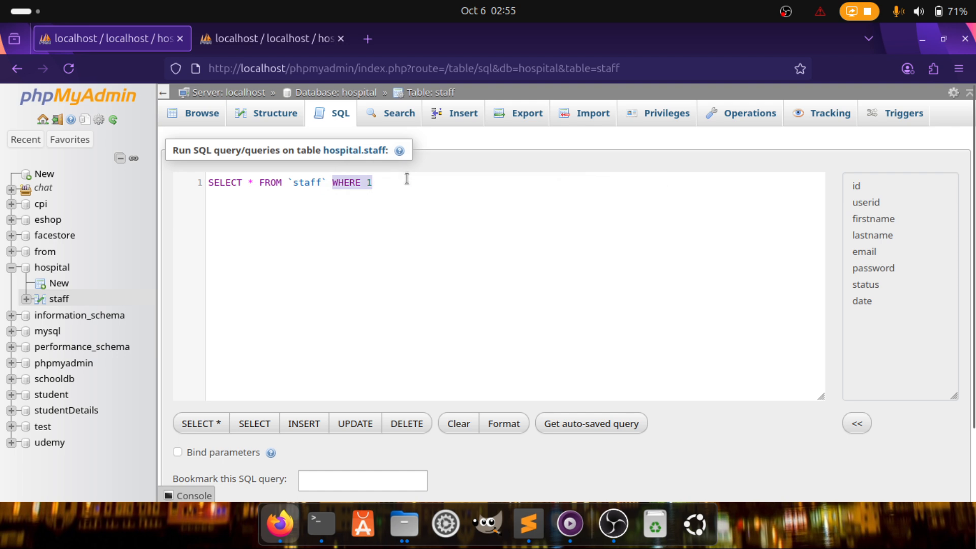
key(BackSpace)
scroll(454, 281, down, 2)
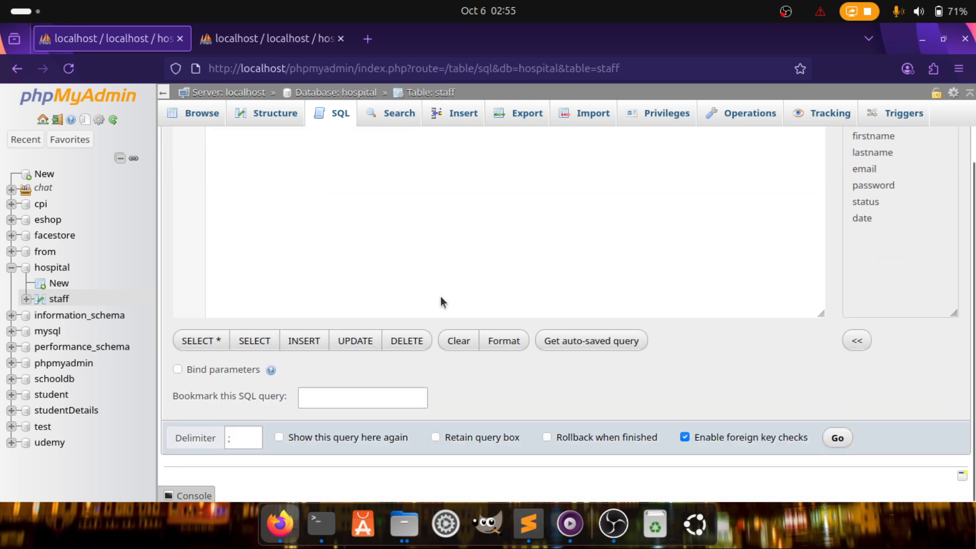
click(837, 442)
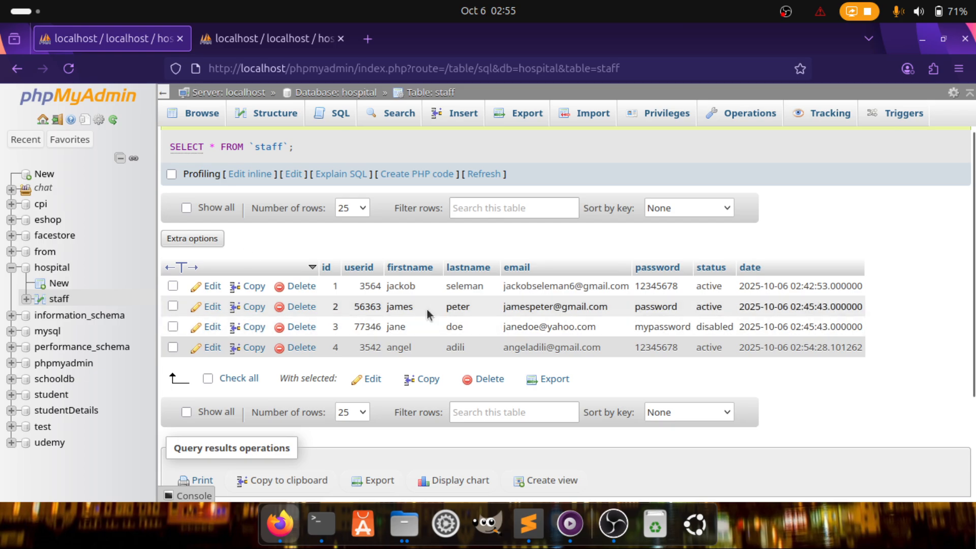
scroll(403, 323, up, 2)
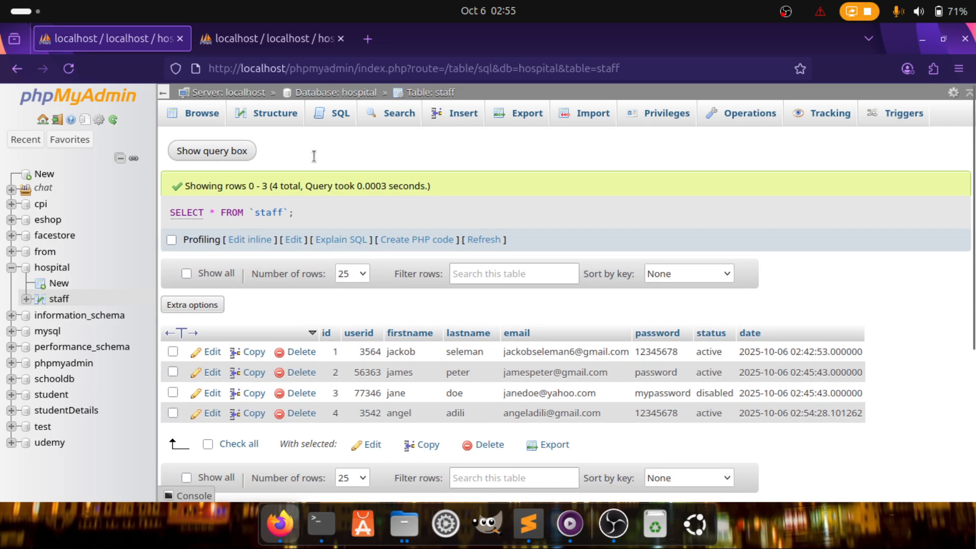
click(335, 118)
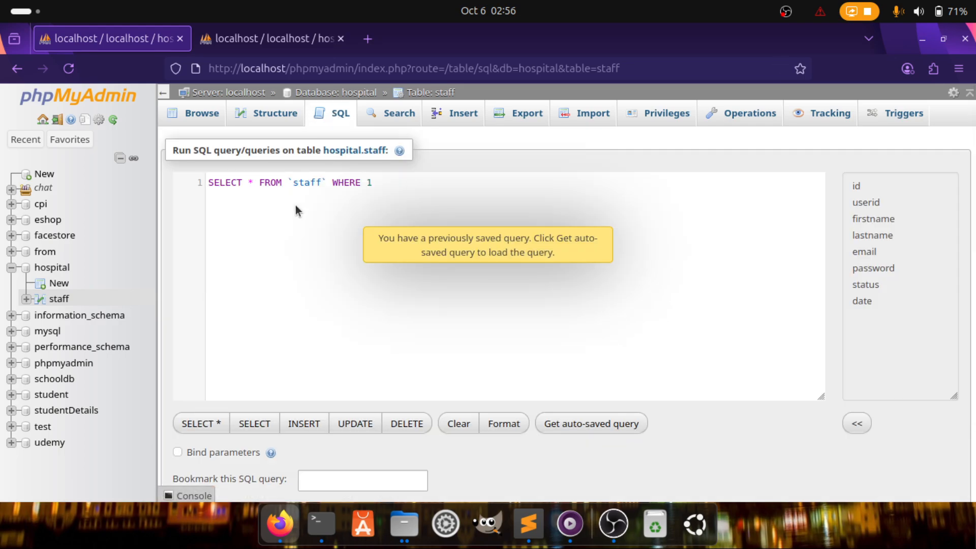
click(196, 114)
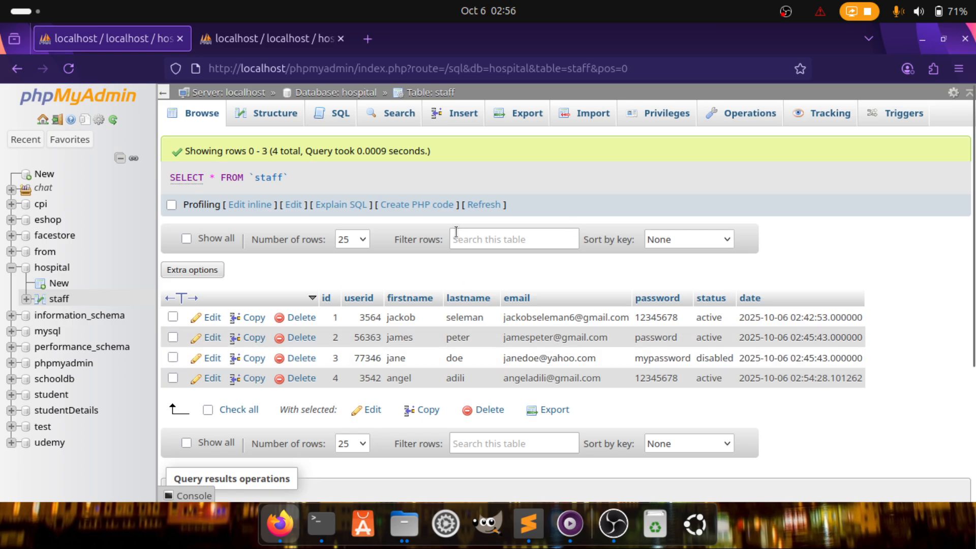
Replace * with the columns id,userid,firstname,lastname,email,password
click(340, 114)
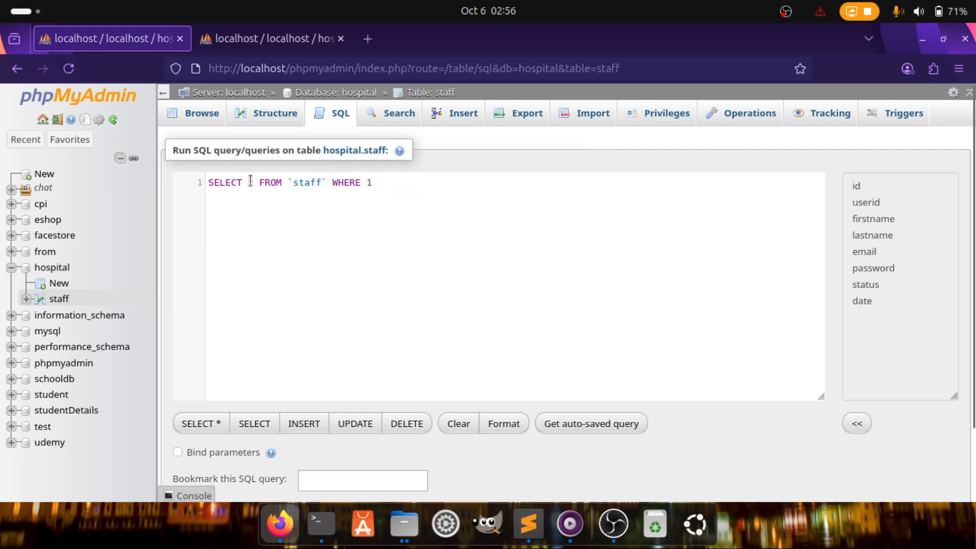
drag(259, 181, 243, 181)
key(BackSpace)
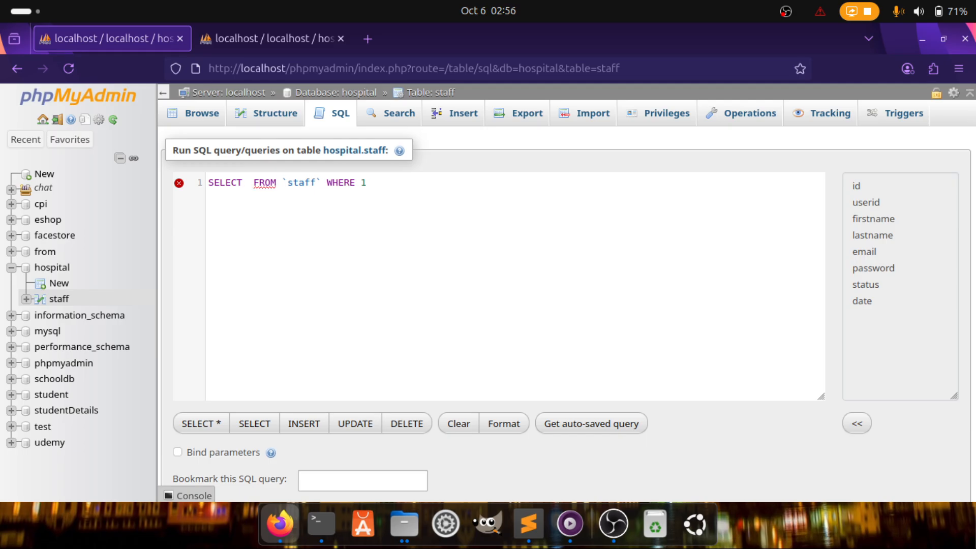
text(id)
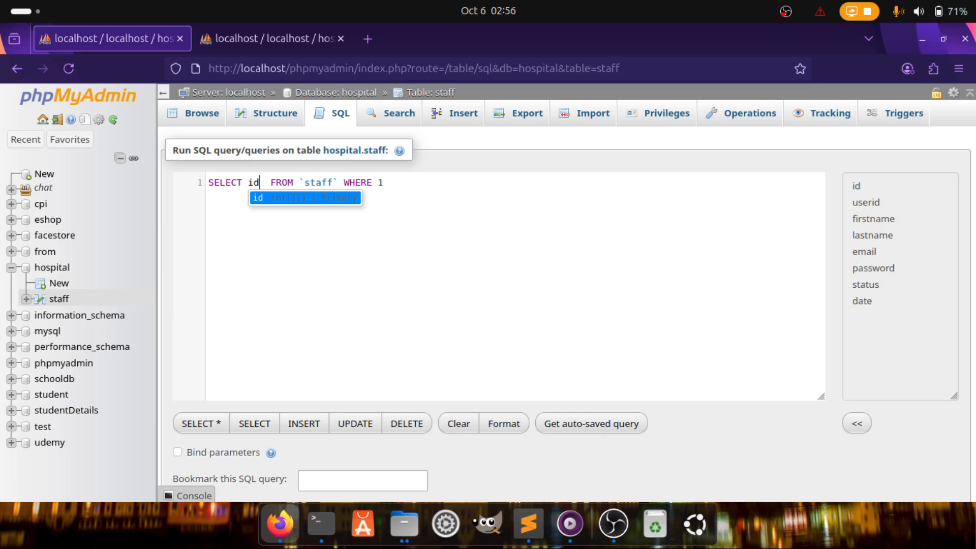
text(,)
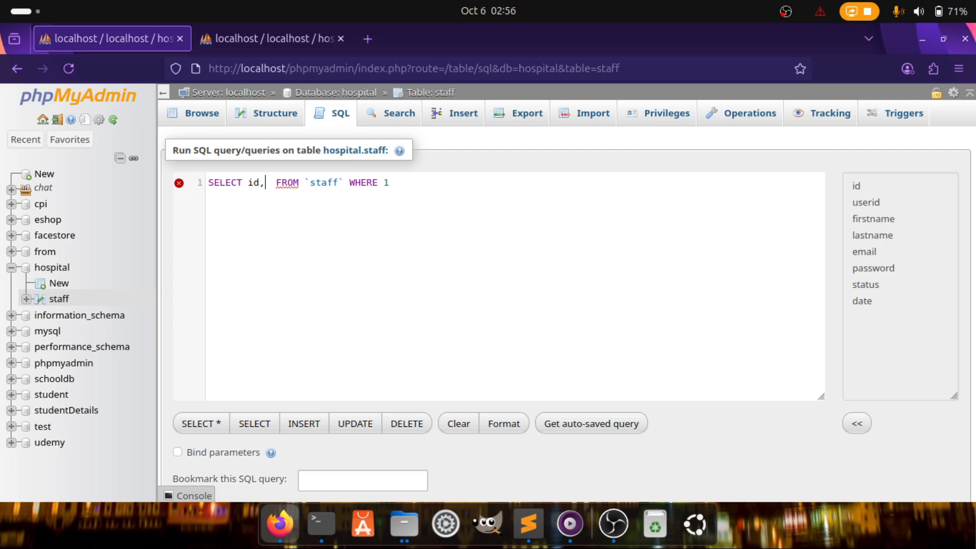
text(firstname)
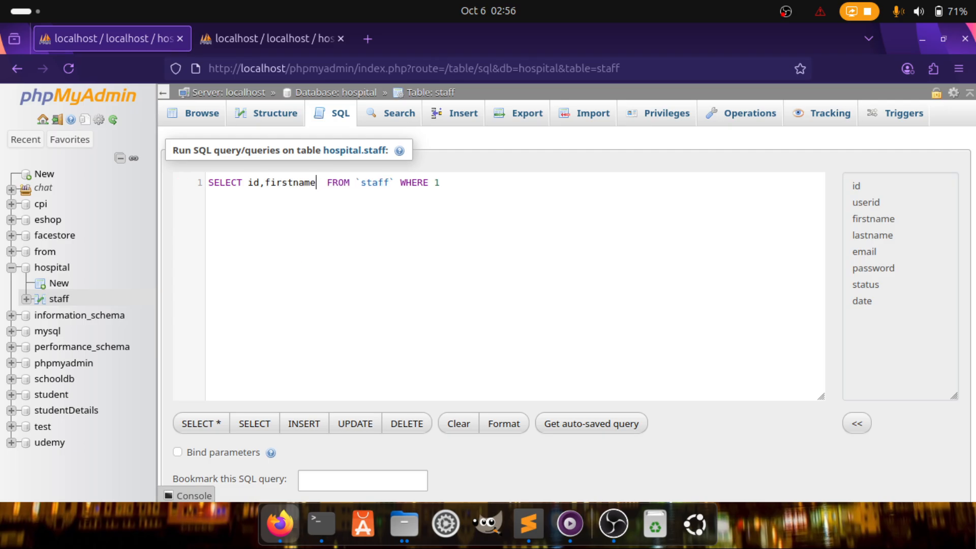
text(,lastname)
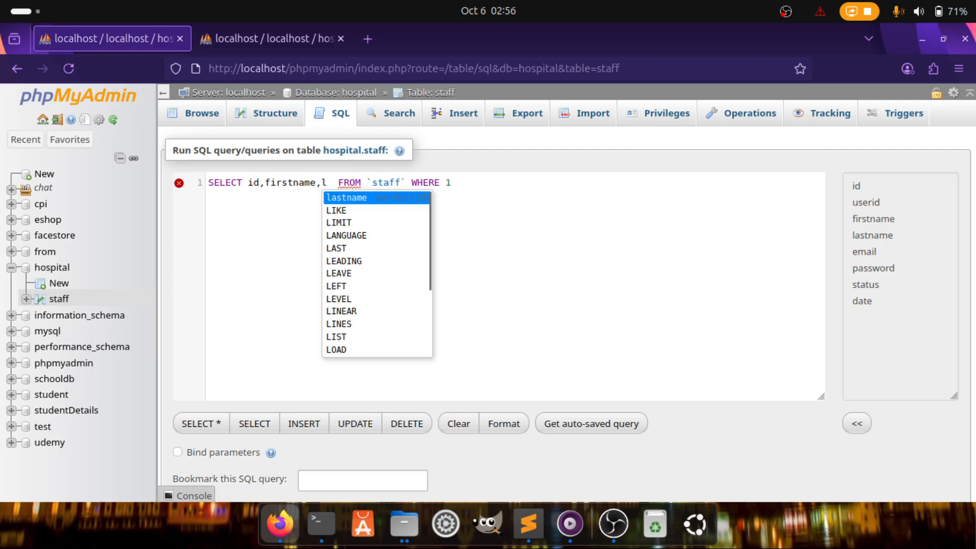
text(,email)
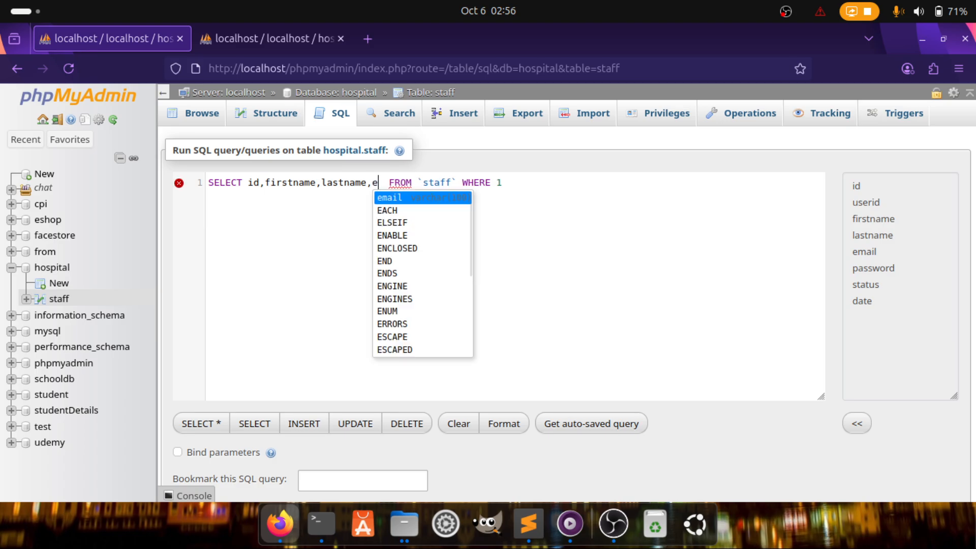
text(,password)
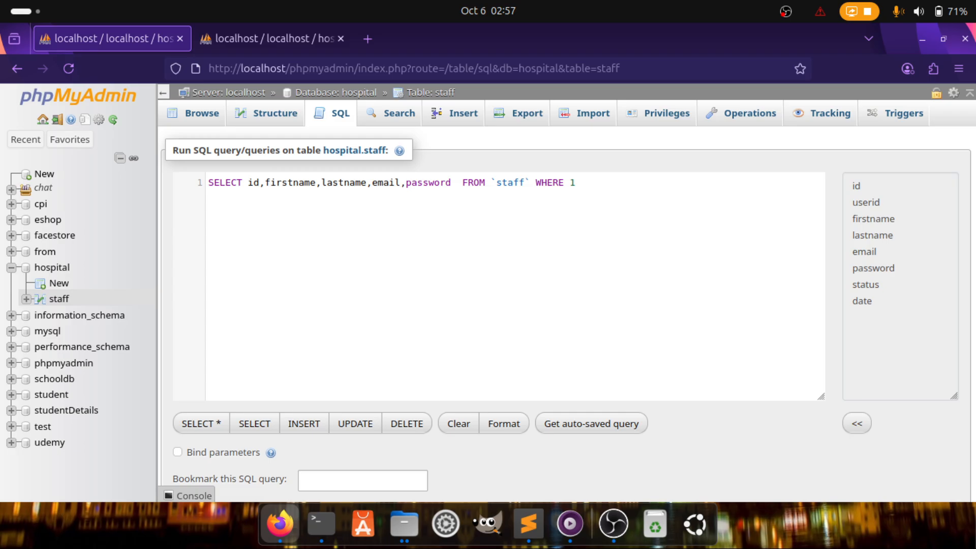
text(us)
key(Return)
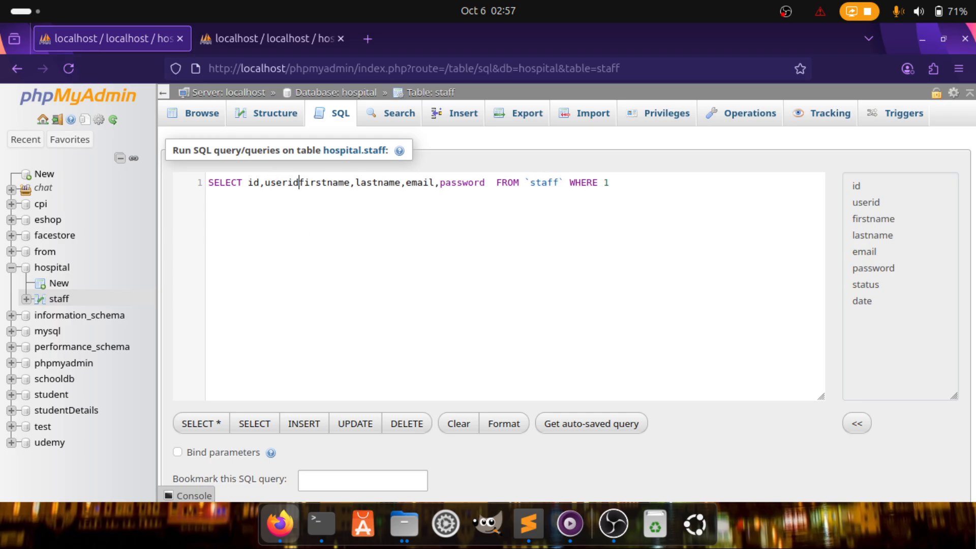
text(,)
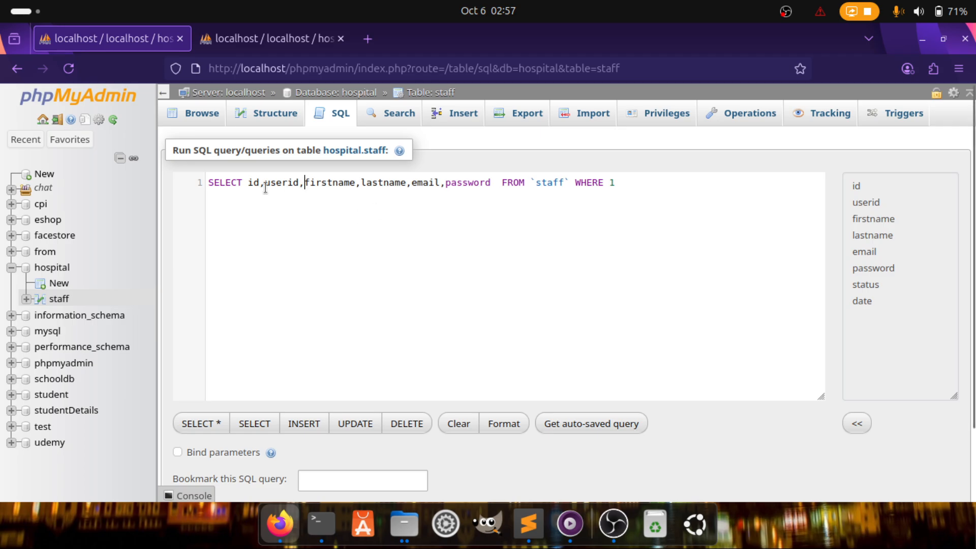
Delete the WHERE 1 clause and run the column-limited SELECT on staff
drag(249, 183, 439, 180)
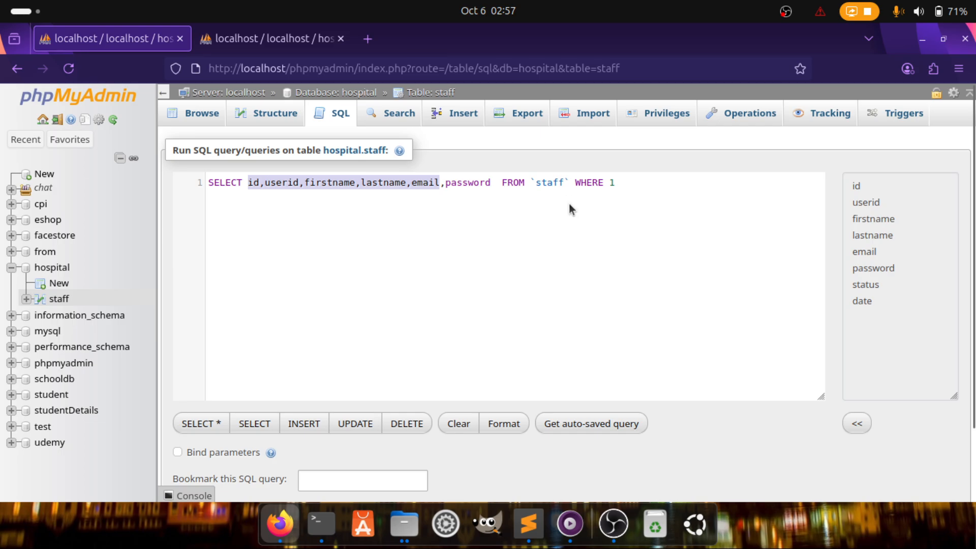
drag(574, 182, 630, 174)
key(BackSpace)
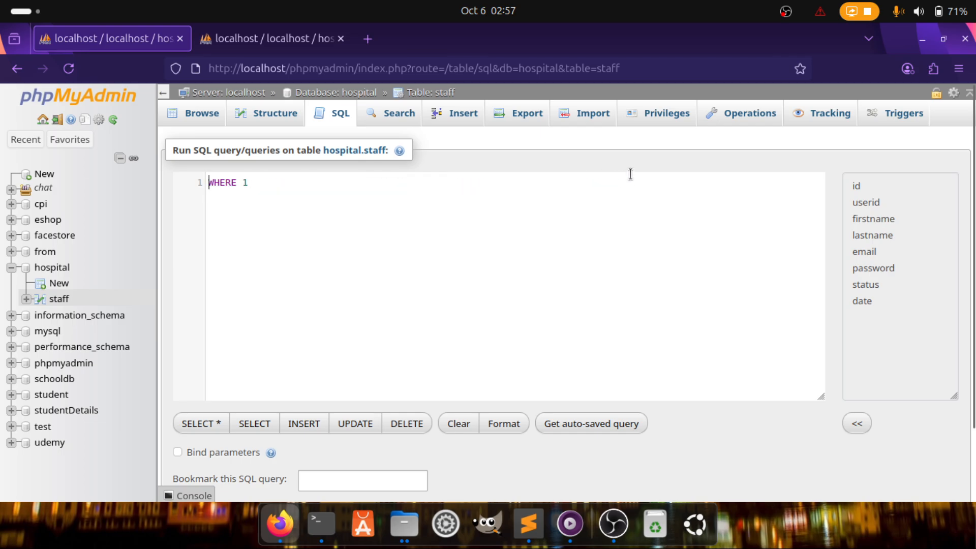
key(ctrl+z)
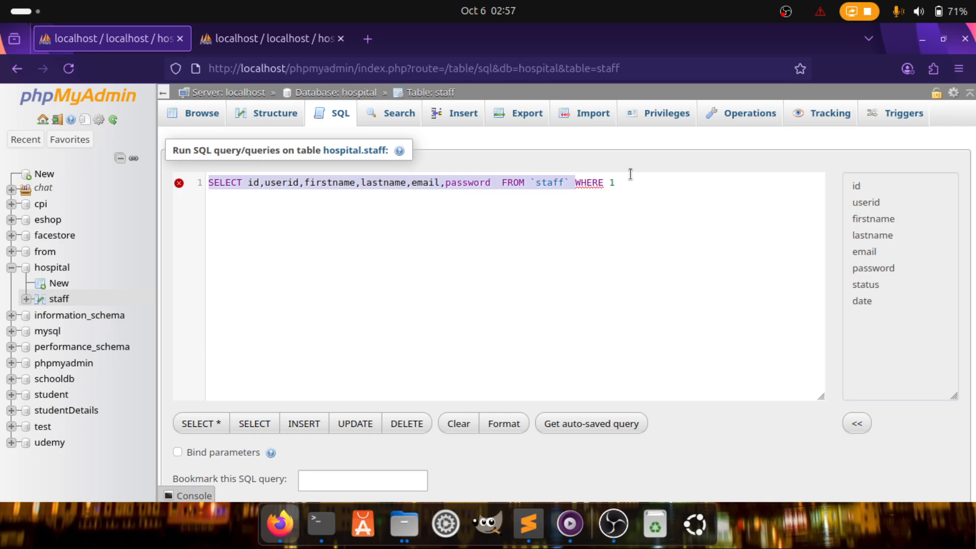
click(653, 193)
drag(623, 183, 570, 182)
key(BackSpace)
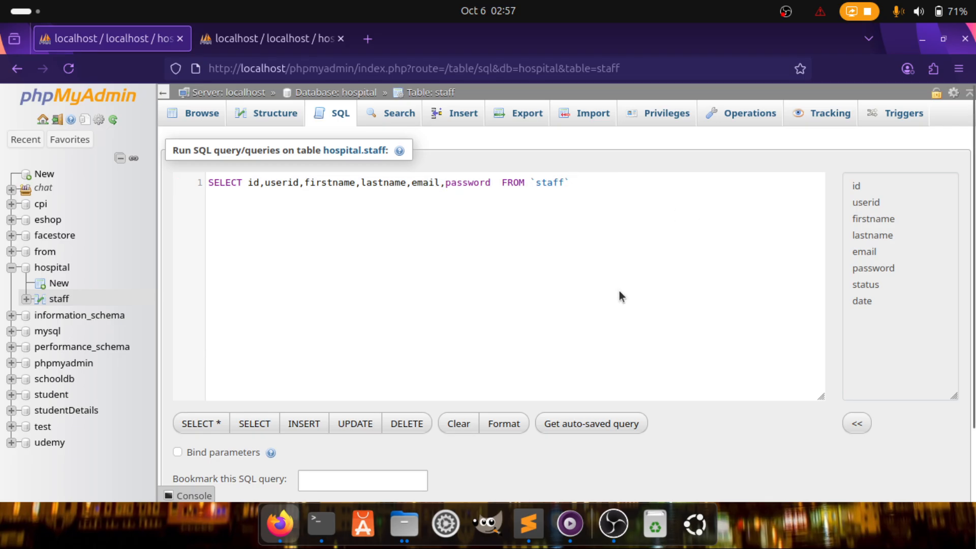
scroll(619, 292, down, 3)
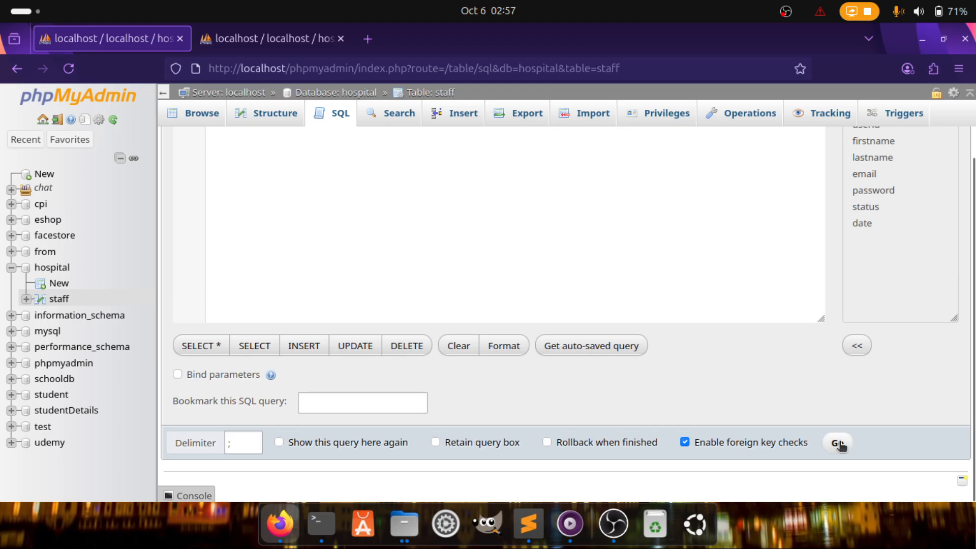
click(839, 443)
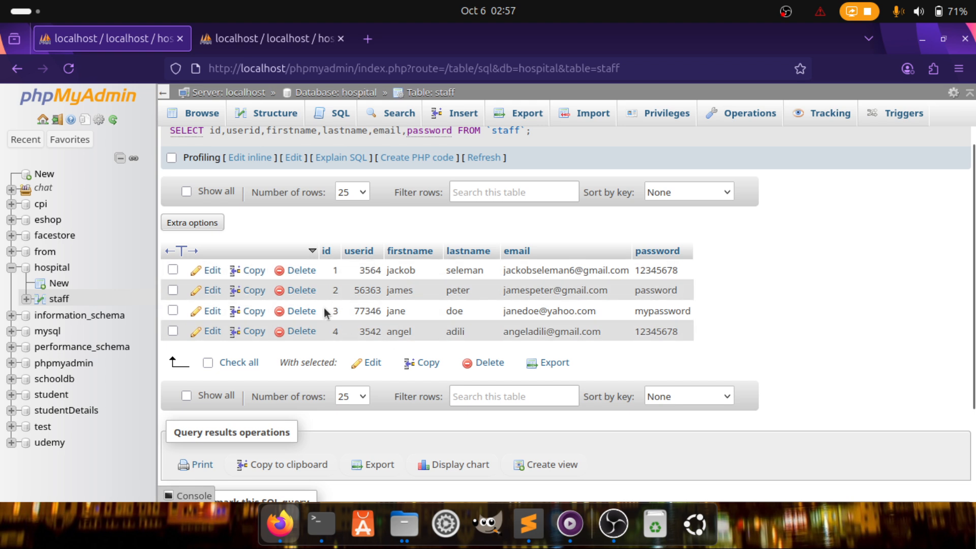
Compare the new four-row result with the earlier staff results tab
click(266, 47)
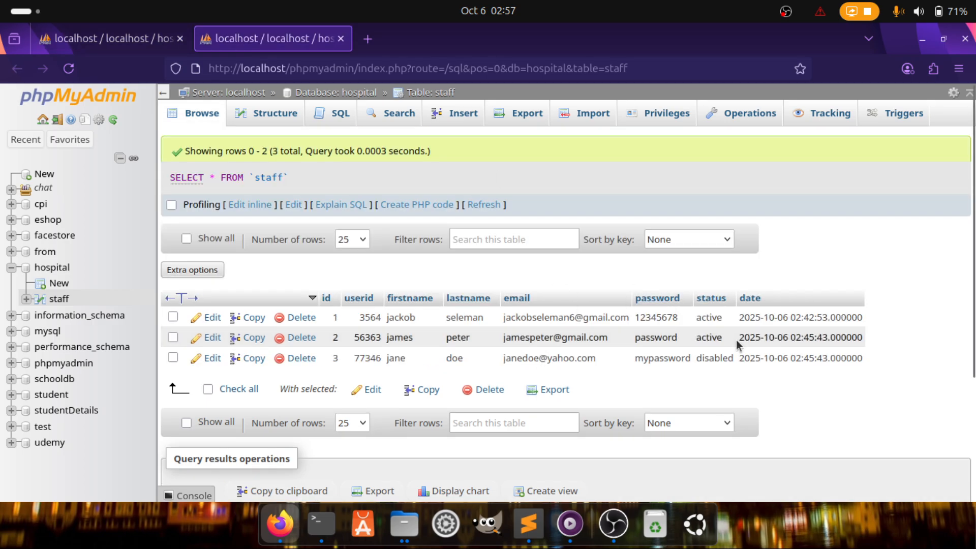
key(ctrl+Tab)
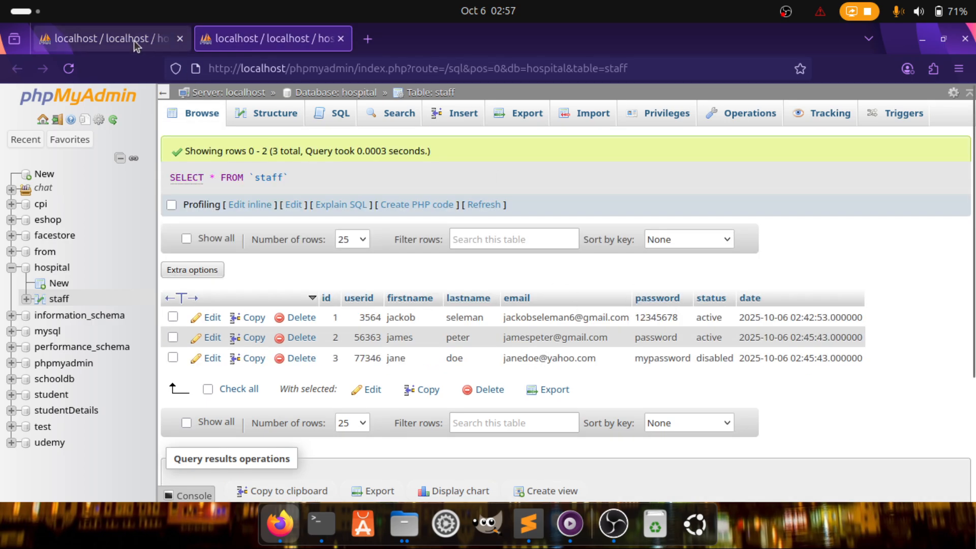
scroll(325, 250, down, 1)
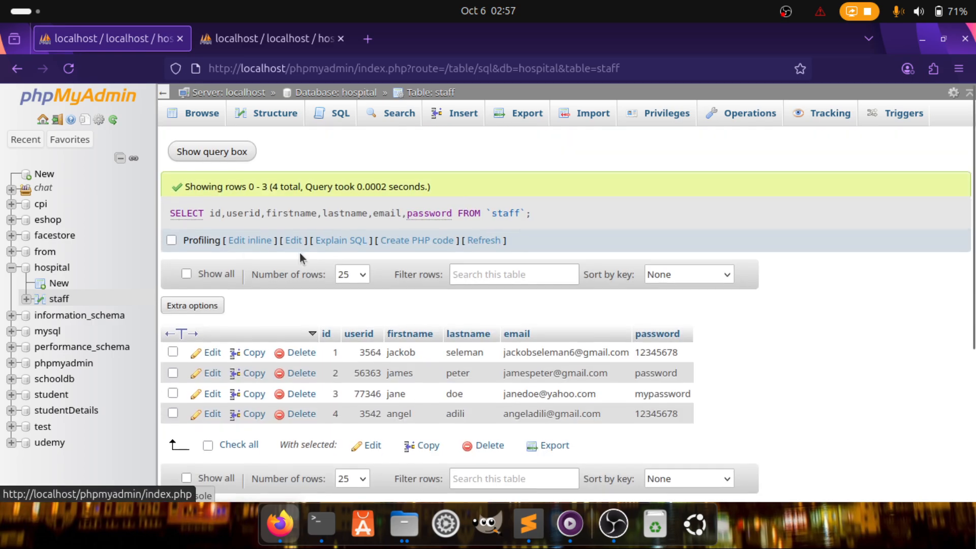
triple_click(547, 212)
Drop password inline and rerun SELECT id,userid,firstname,lastname,email FROM `staff`
click(553, 212)
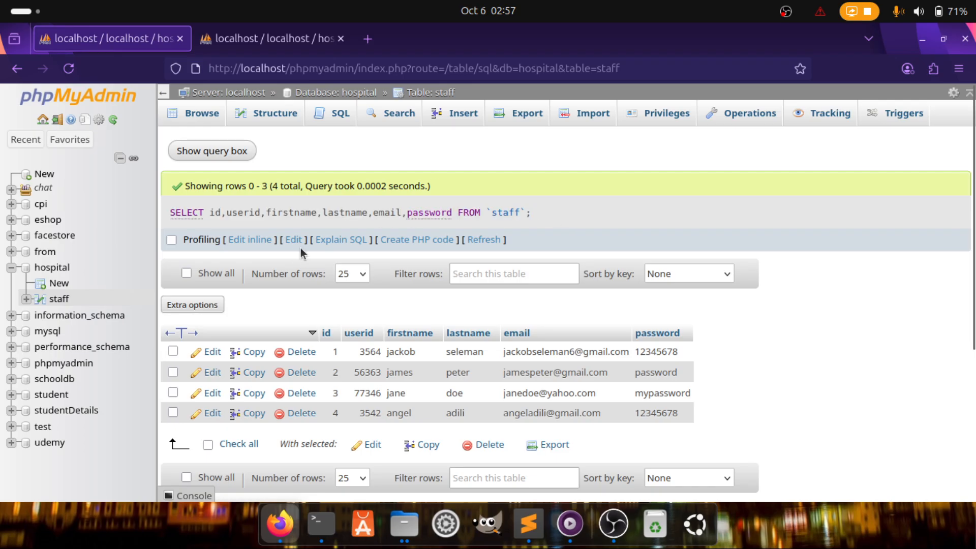
click(256, 243)
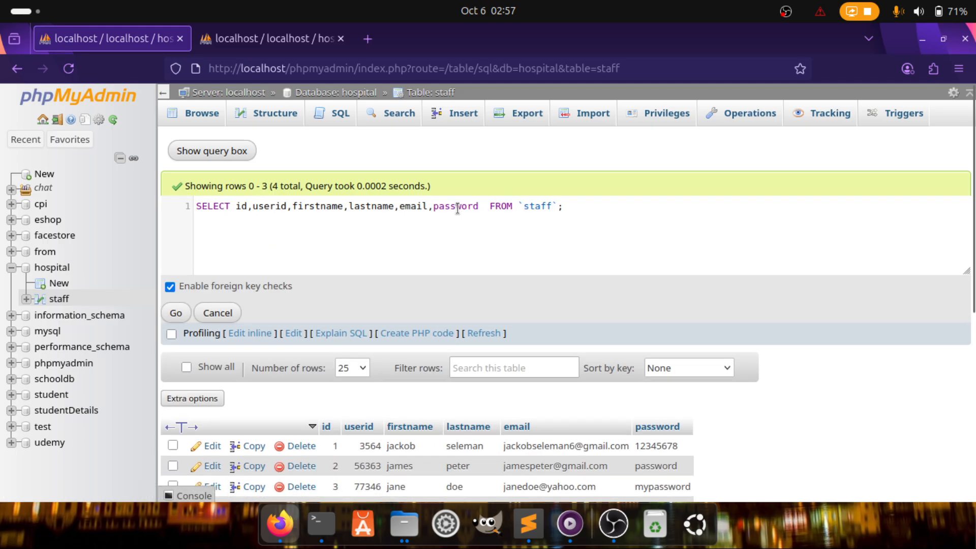
drag(484, 206, 428, 206)
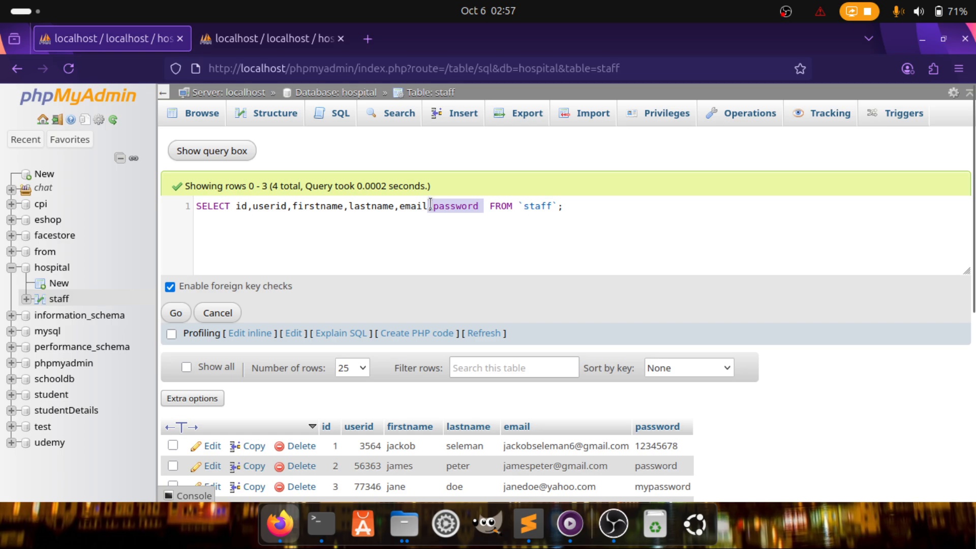
key(BackSpace)
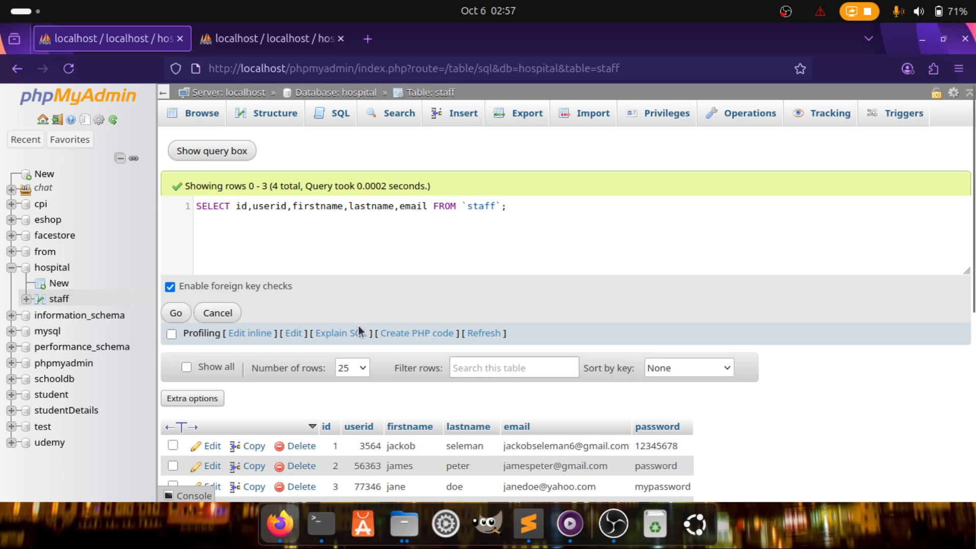
key(ctrl+Return)
click(176, 313)
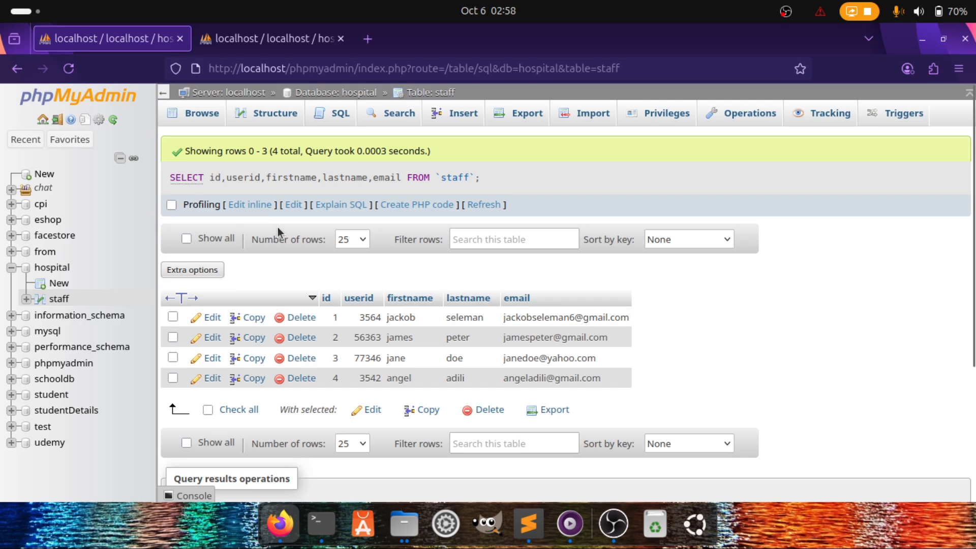
click(258, 206)
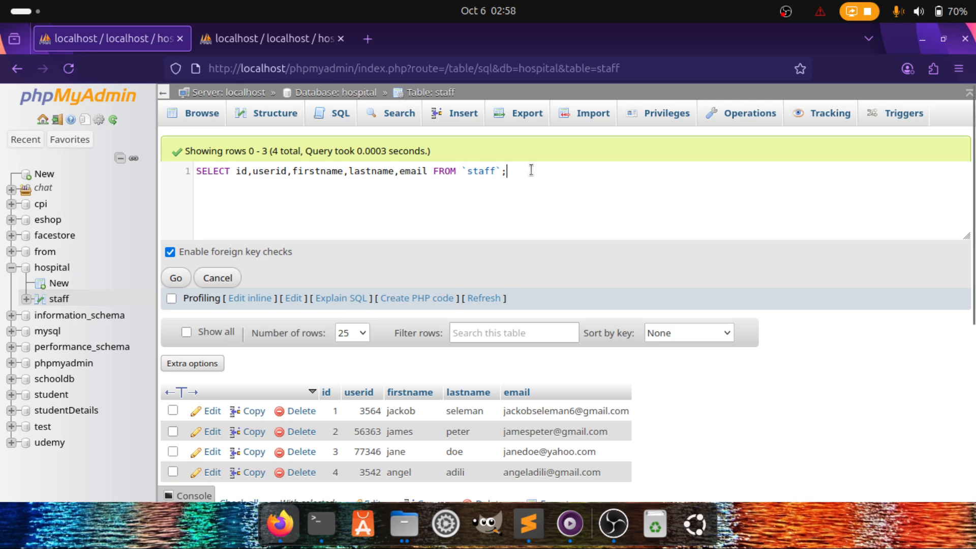
Rewrite the query as SELECT * FROM staff WHERE, using the autocomplete suggestions
drag(211, 198, 236, 170)
key(BackSpace)
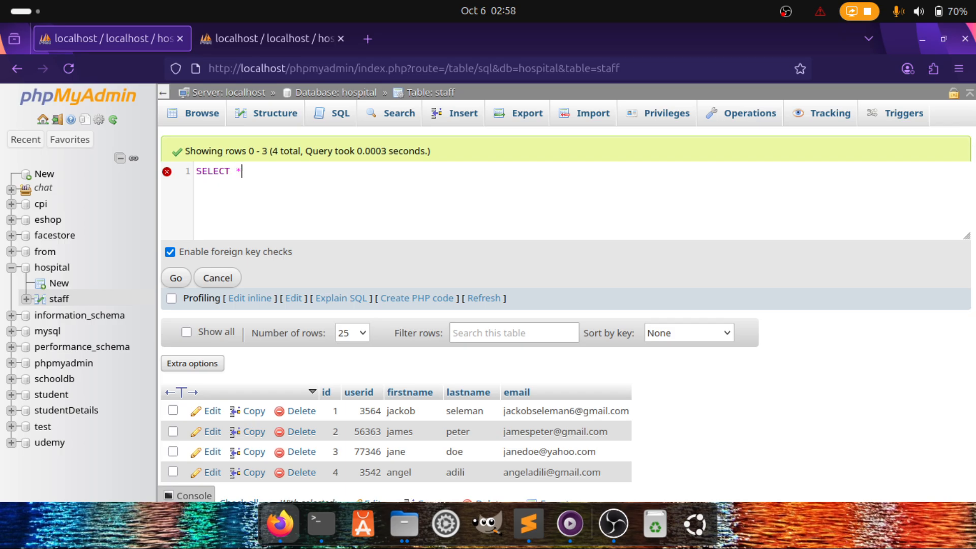
text(* fr)
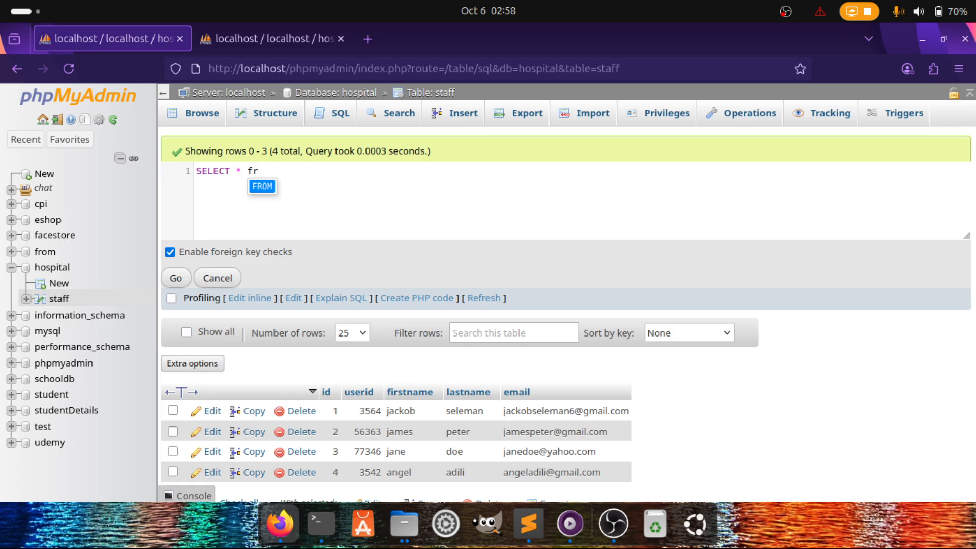
key(Return)
text(s)
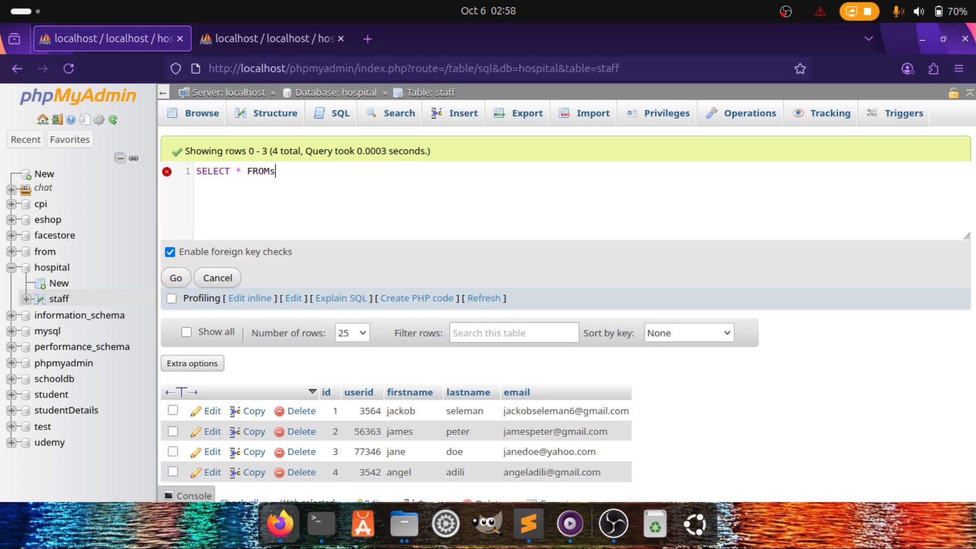
key(BackSpace)
text(st)
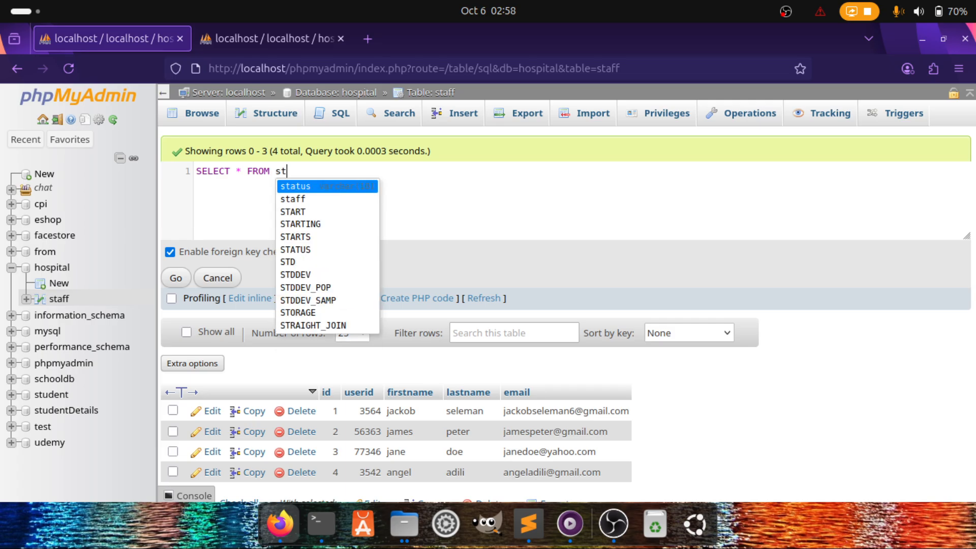
key(Down)
key(Return)
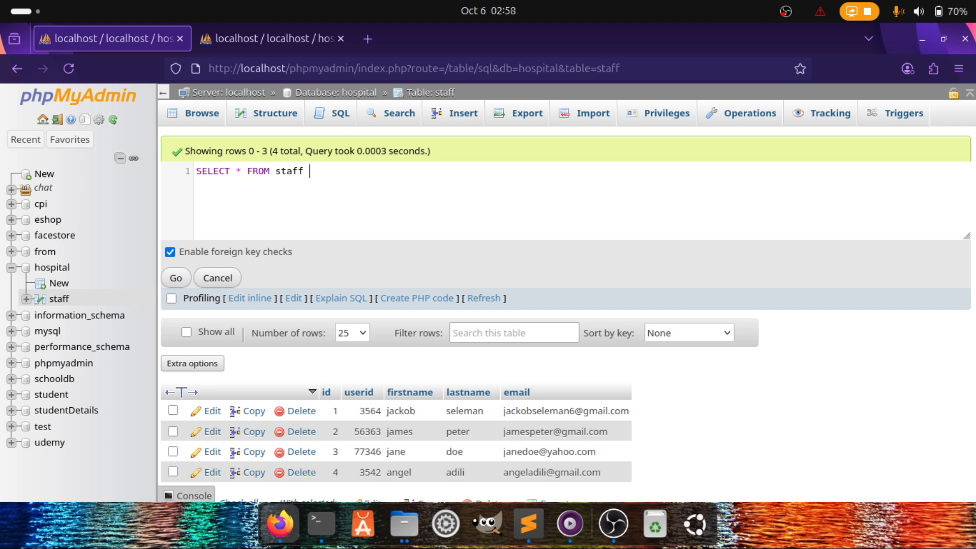
text(whe)
key(Return)
text(s)
Copy the query text, then return to the staff table's Browse view, discarding unsaved changes
drag(353, 173, 184, 178)
right_click(218, 169)
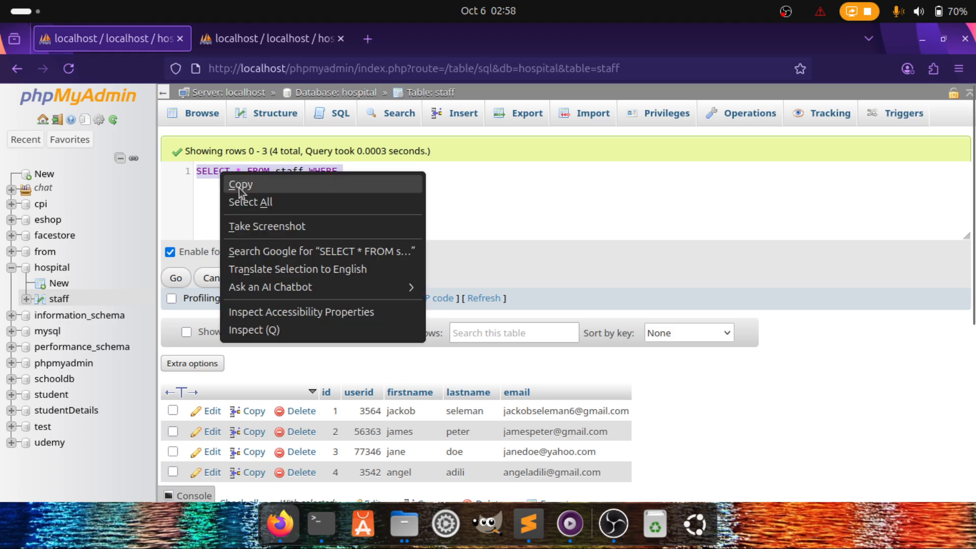
click(243, 186)
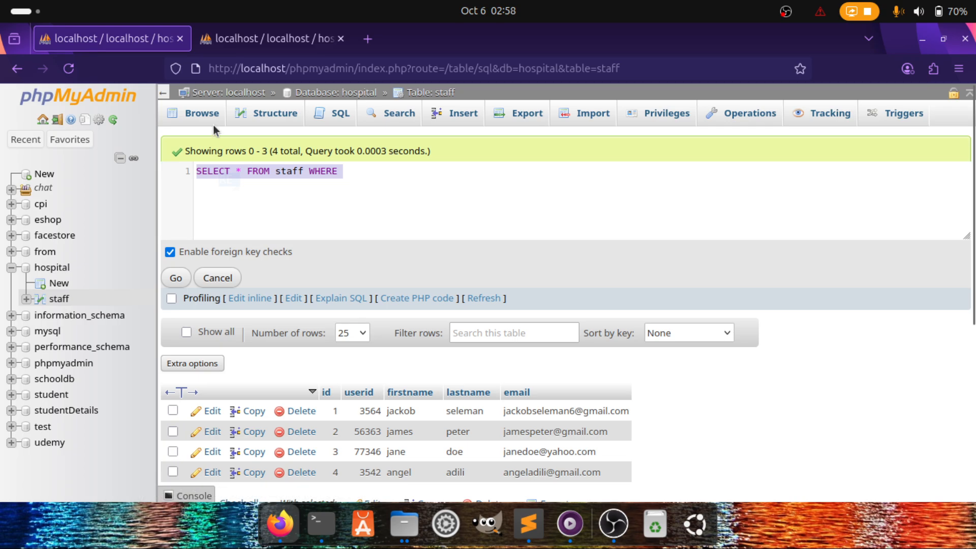
click(203, 109)
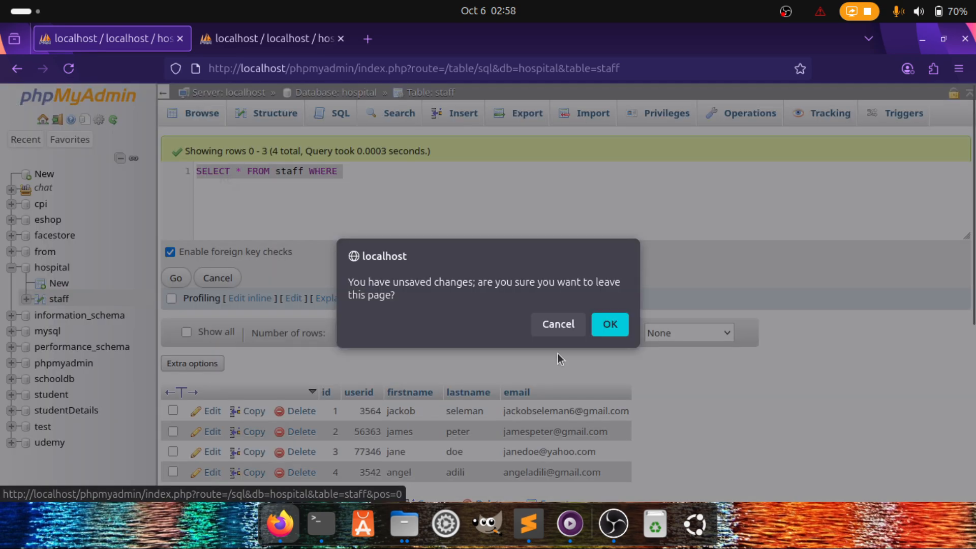
click(605, 321)
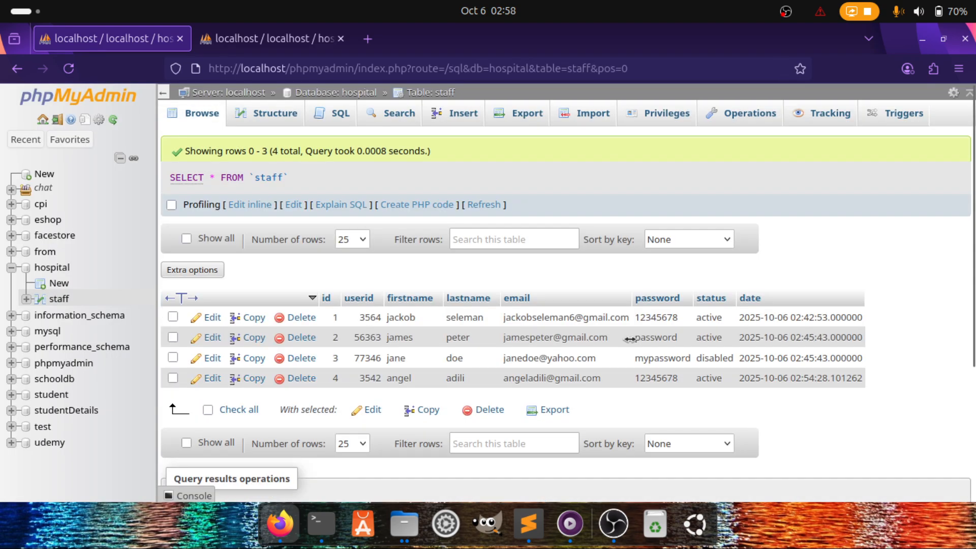
Paste the copied WHERE query into the inline editor and add the status column as the filter
click(250, 204)
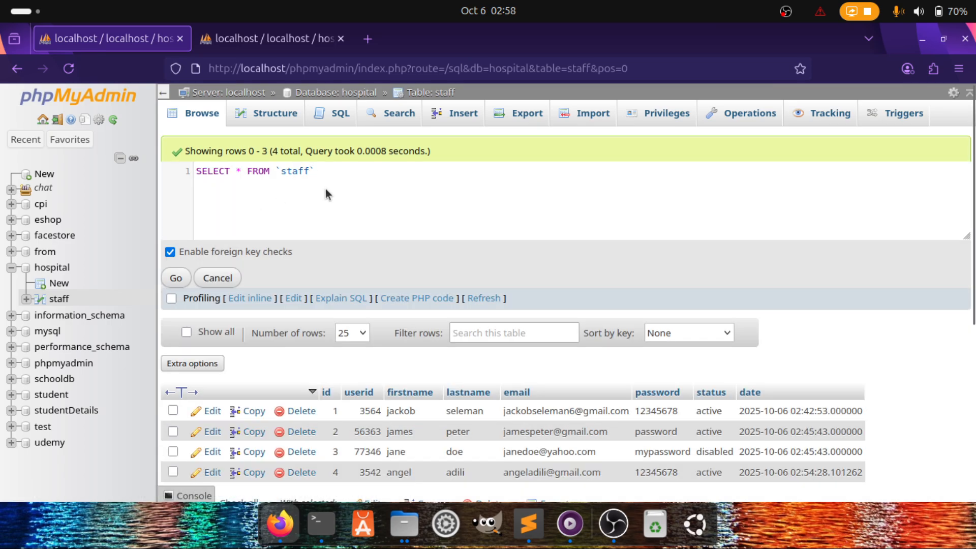
drag(326, 190, 195, 173)
key(ctrl+v)
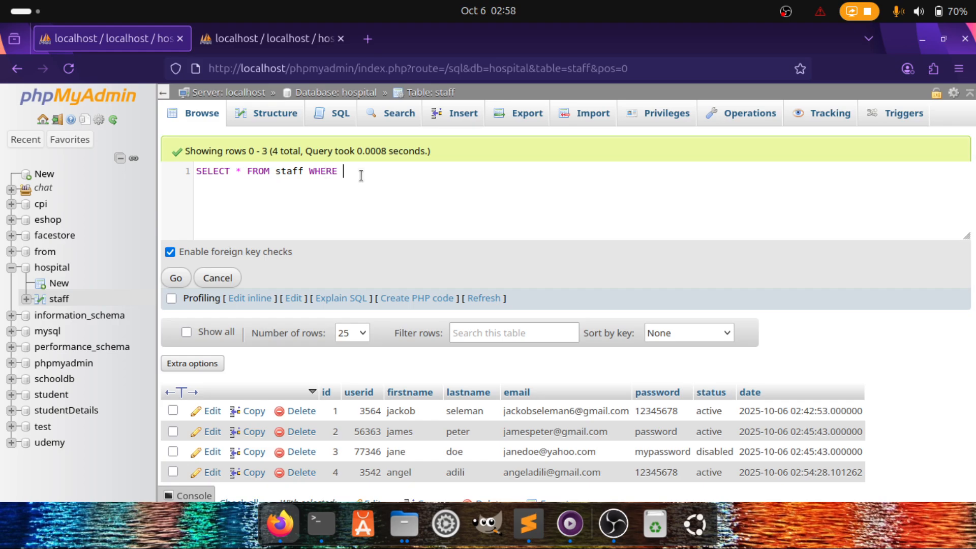
text(status = 'active)
Run SELECT * FROM staff WHERE status = 'active', returning rows 1, 2 and 4
drag(199, 175, 453, 198)
scroll(518, 230, down, 3)
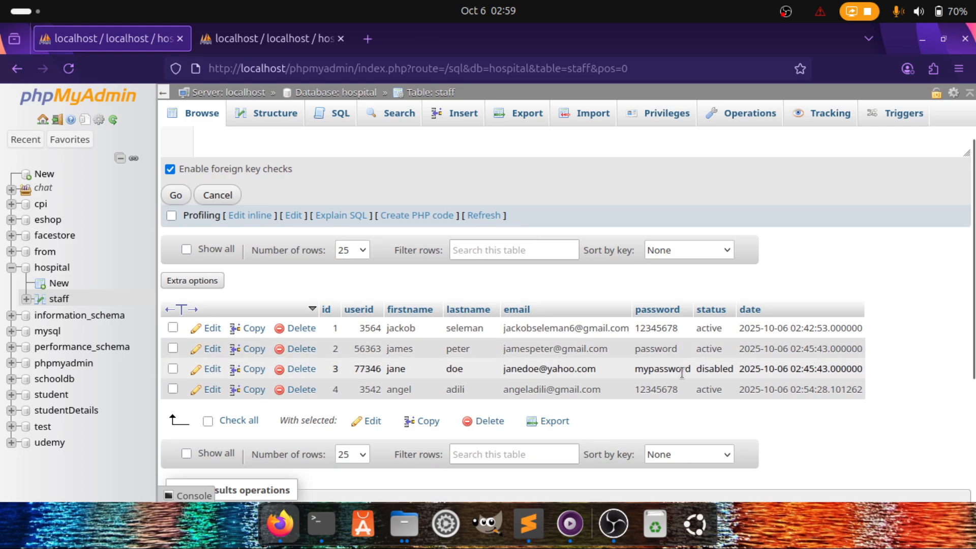
drag(388, 374, 598, 370)
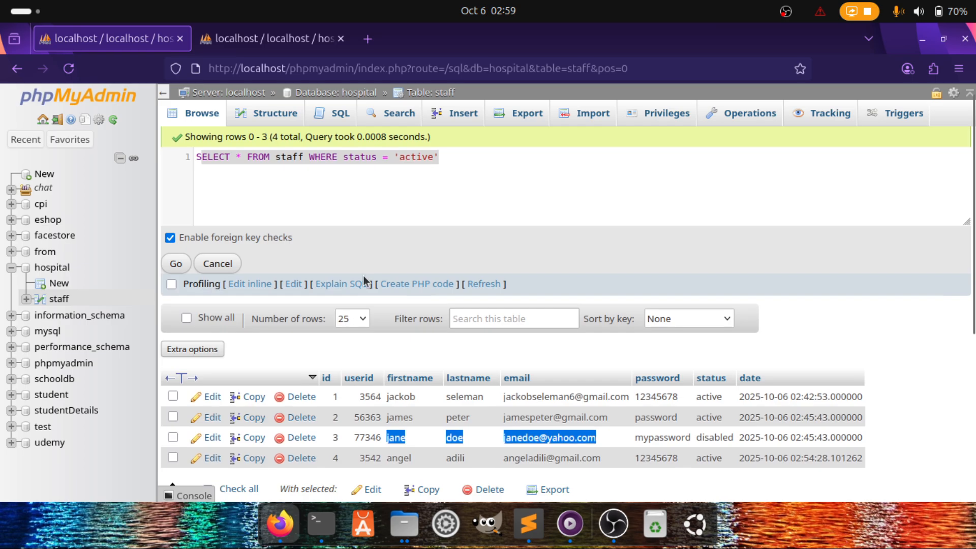
click(178, 265)
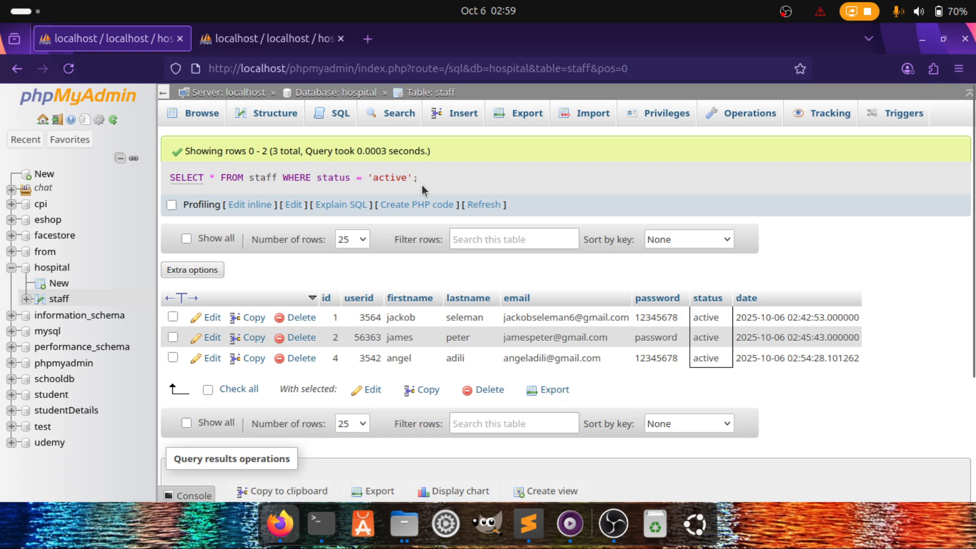
drag(429, 178, 188, 183)
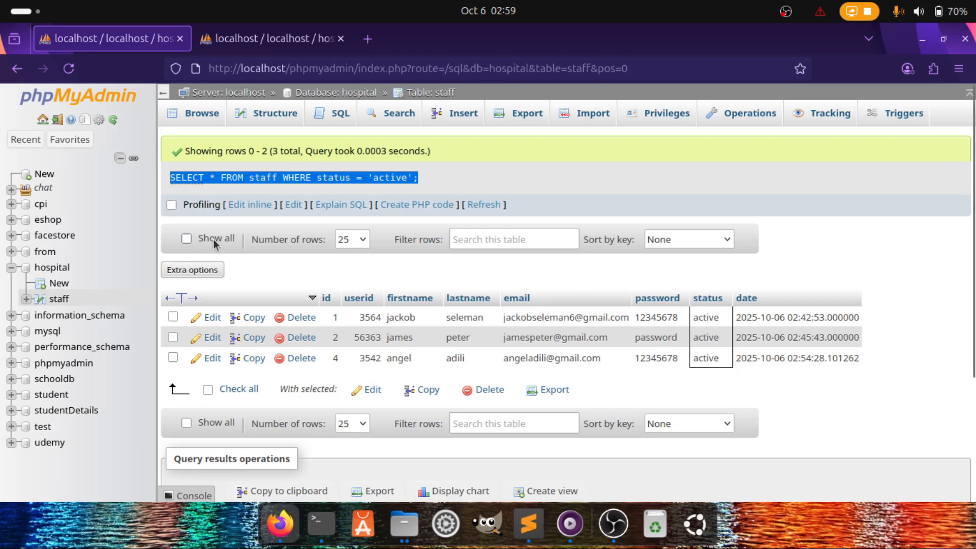
Change the WHERE filter's column from status to password in the inline editor
click(251, 206)
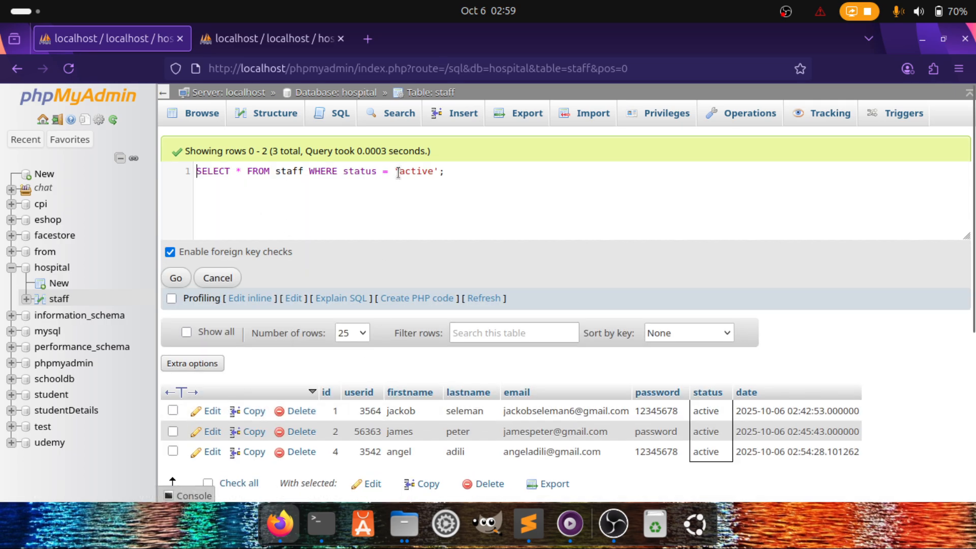
drag(401, 172, 423, 171)
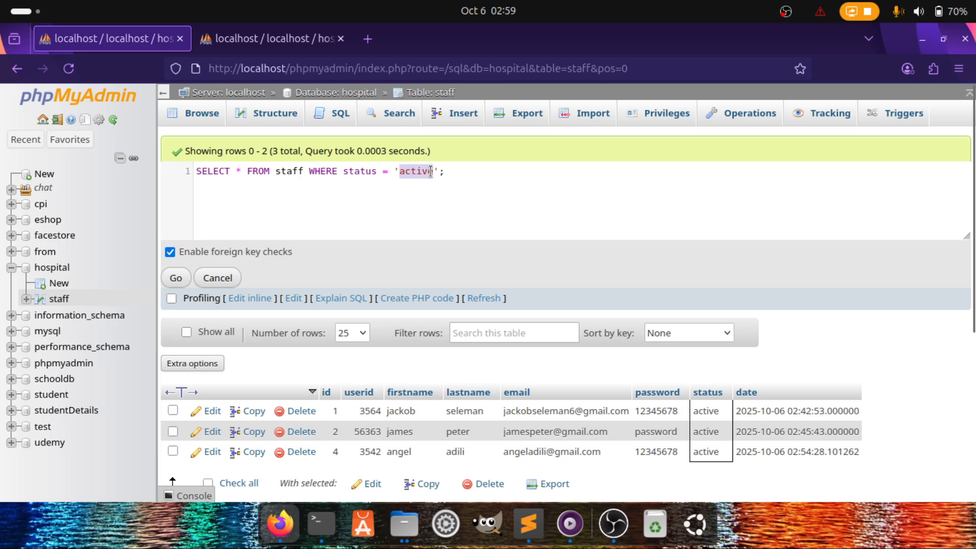
double_click(362, 171)
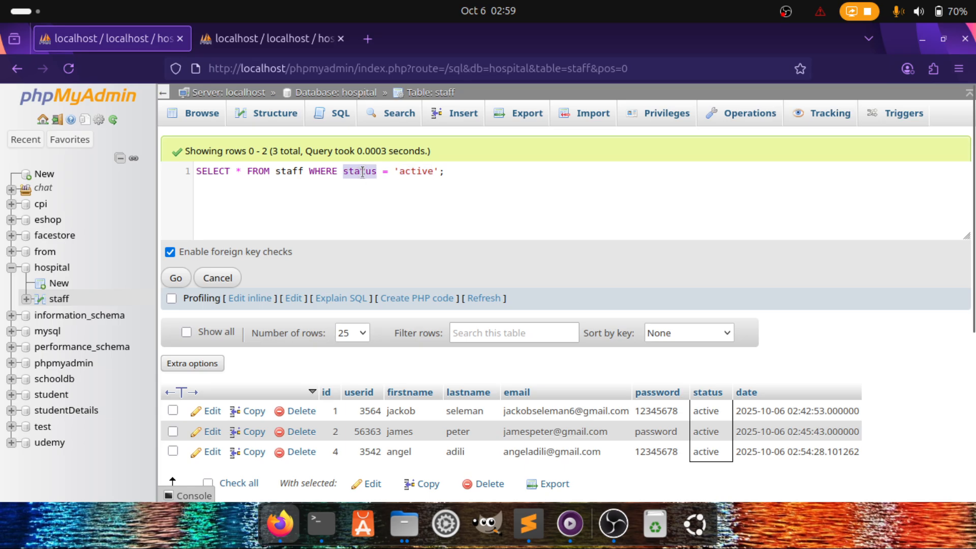
text(pass)
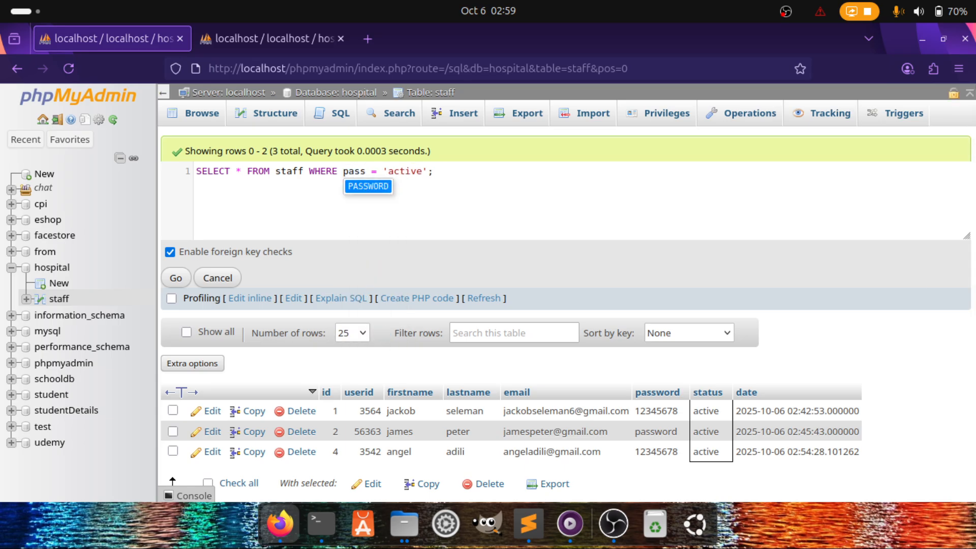
key(Return)
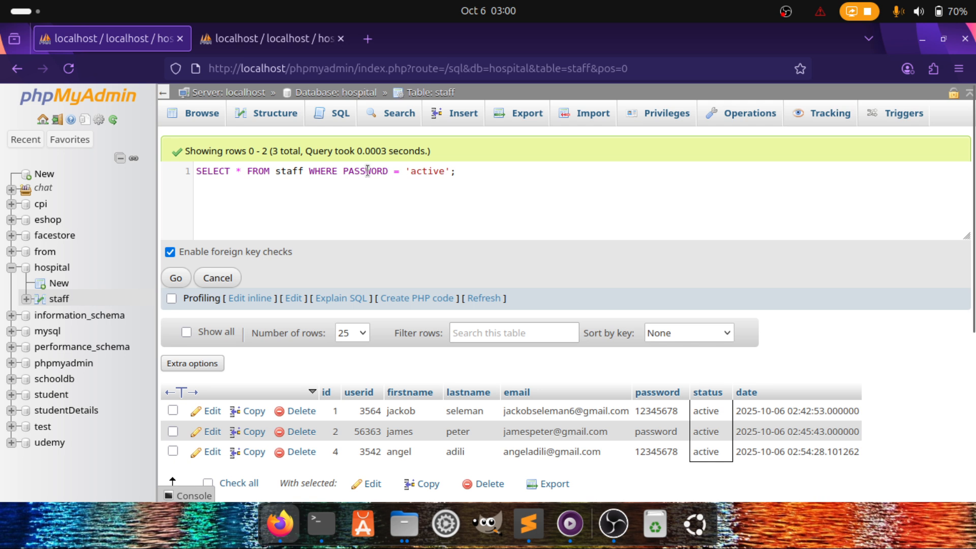
double_click(368, 171)
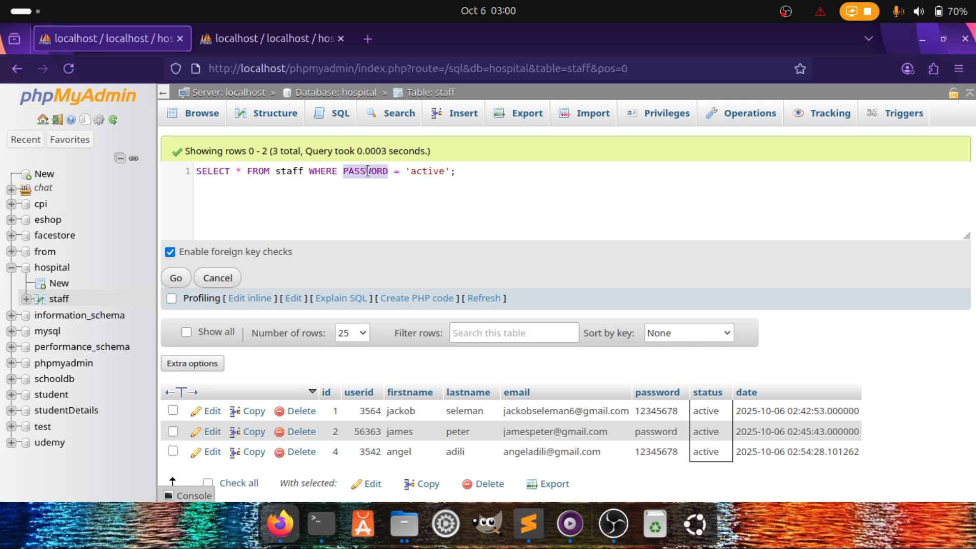
text(s)
key(BackSpace)
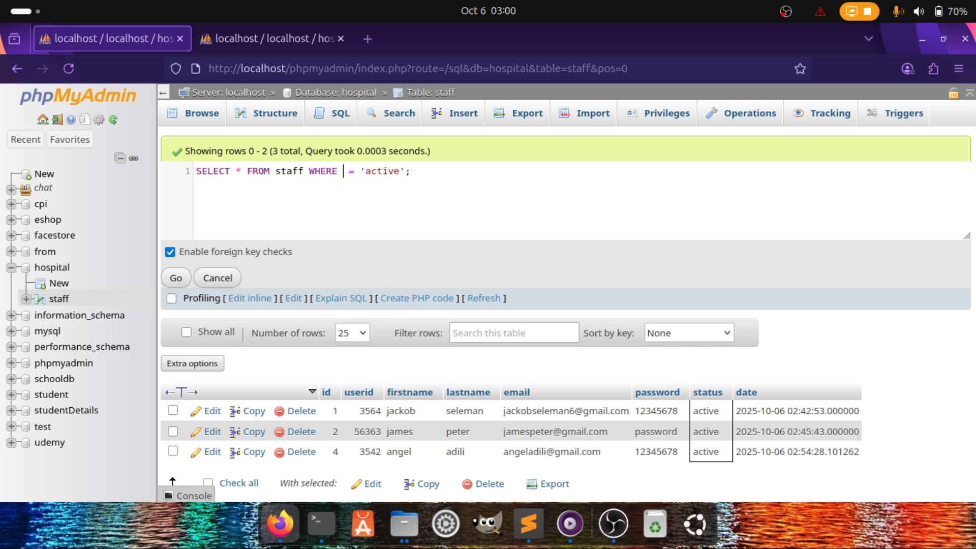
text(p)
key(Return)
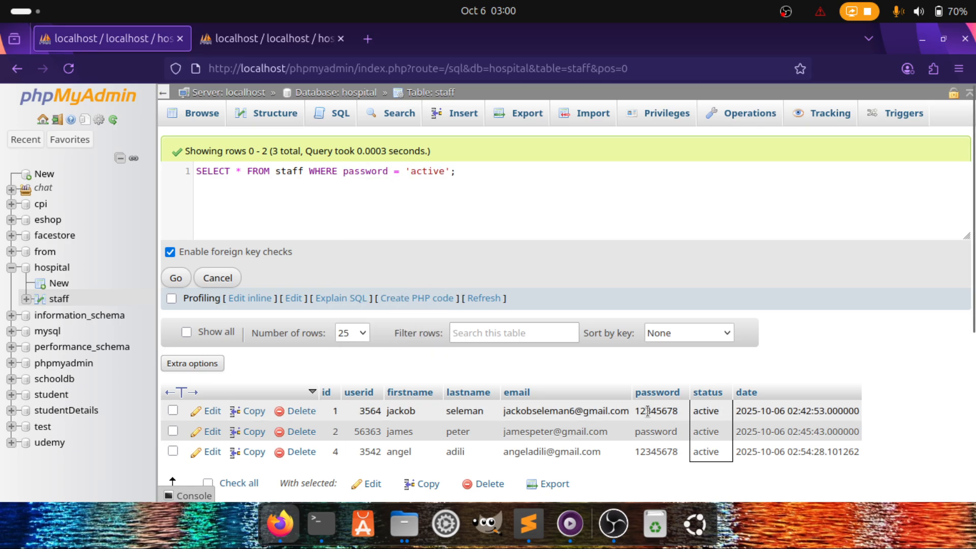
Replace 'active' with row 1's password value, then refresh the staff table in the other tab
double_click(646, 412)
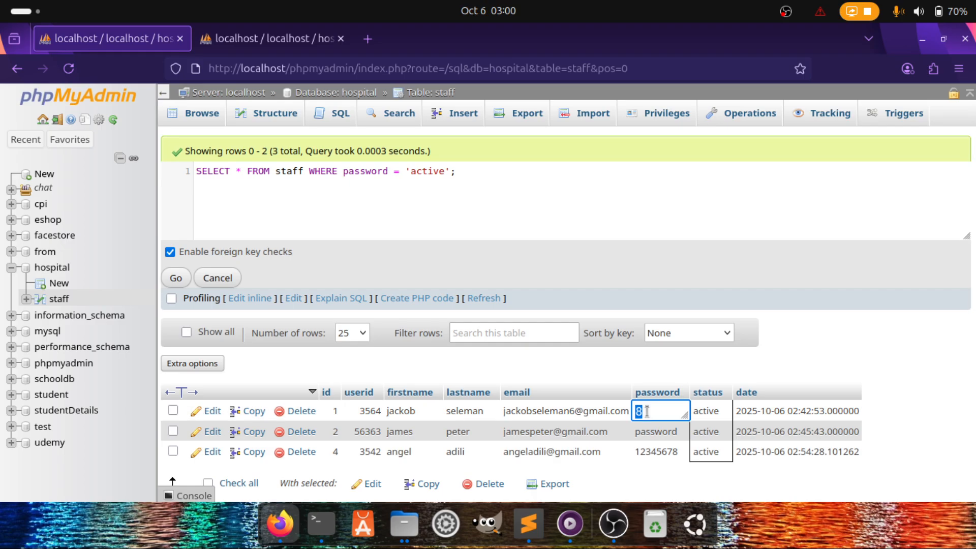
double_click(427, 173)
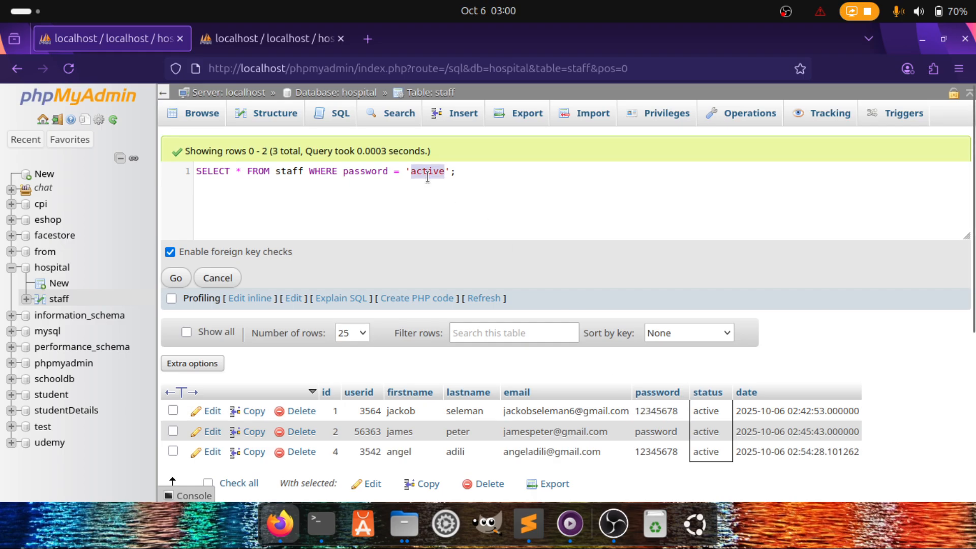
text(12345678)
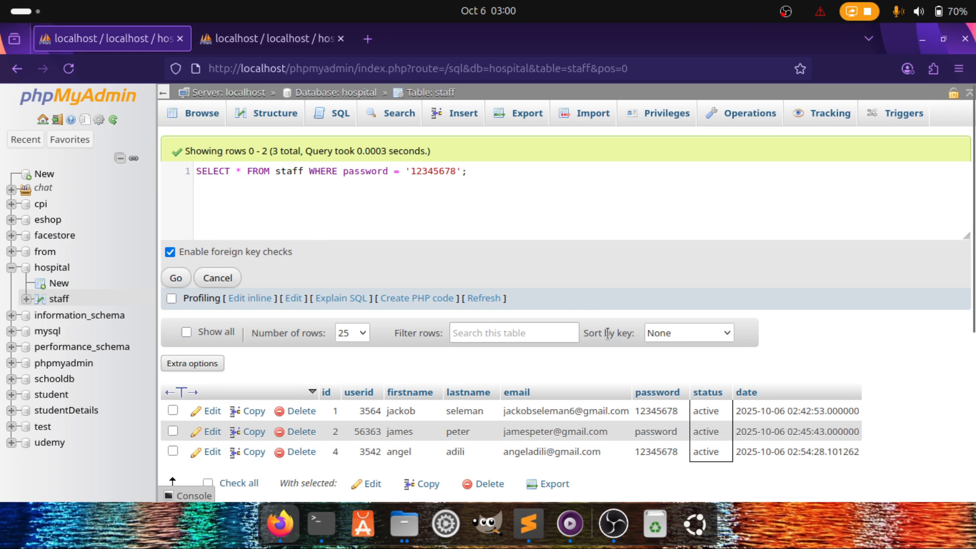
click(319, 38)
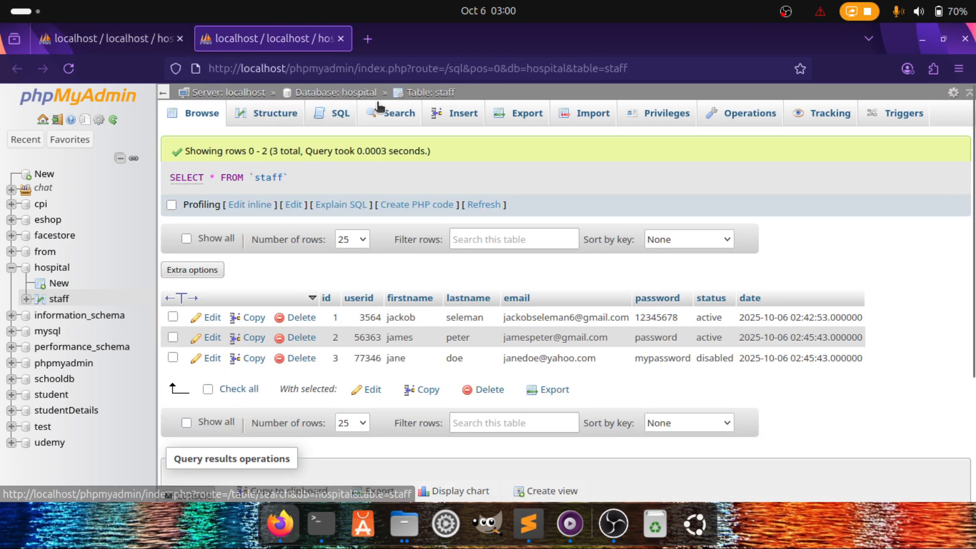
click(206, 116)
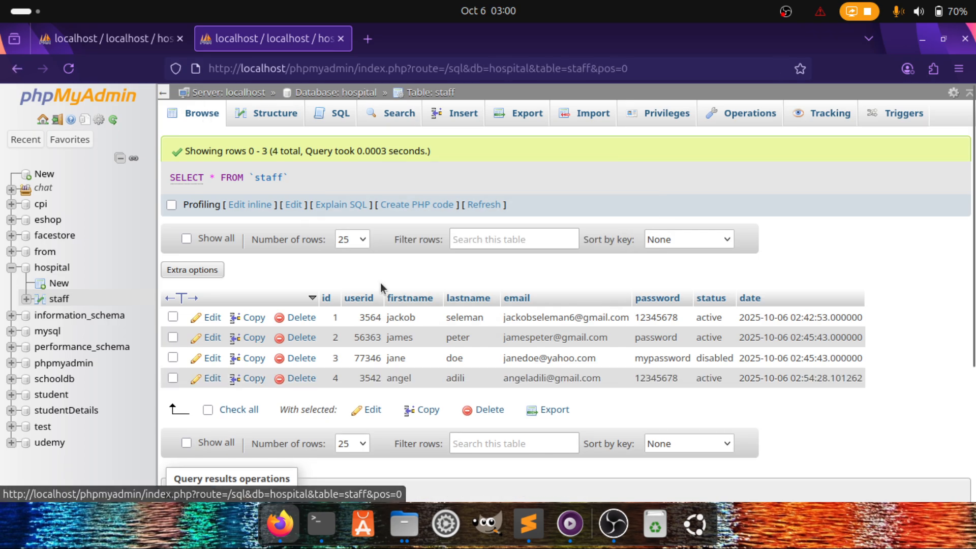
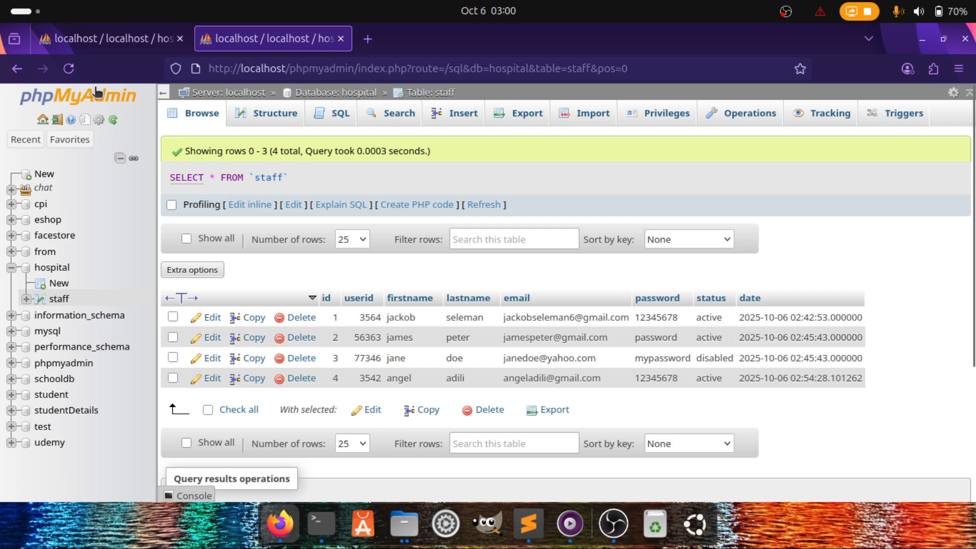
Re-run the WHERE password filter query in the first tab, returning two staff rows
click(94, 36)
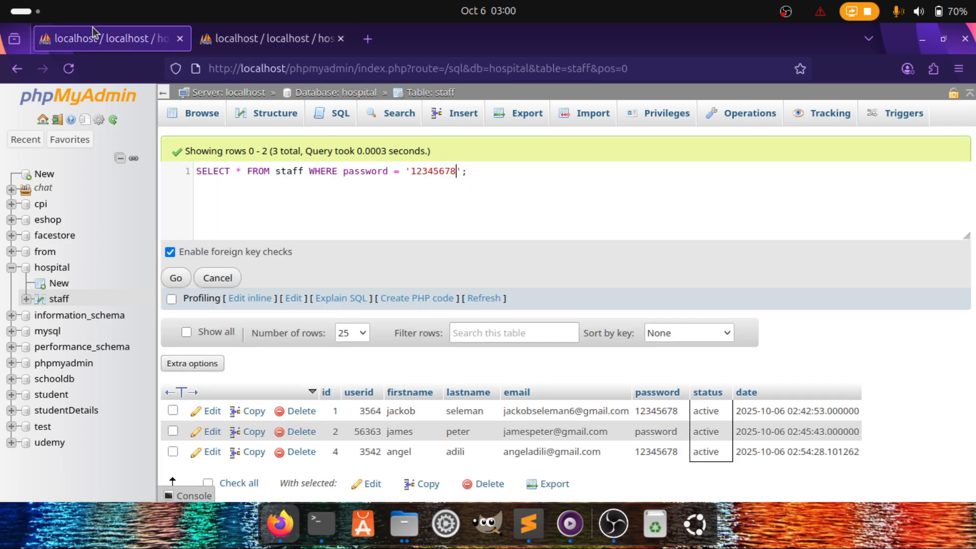
click(175, 278)
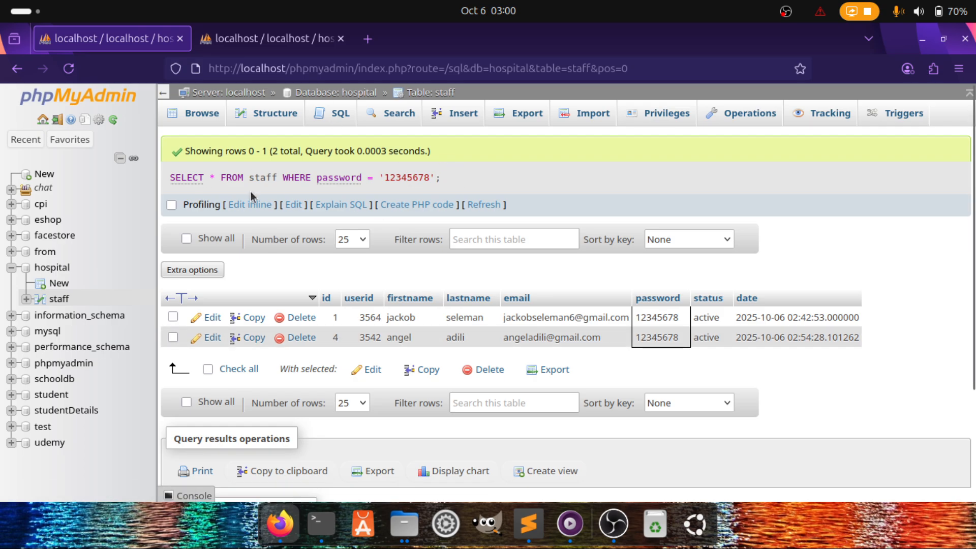
triple_click(171, 172)
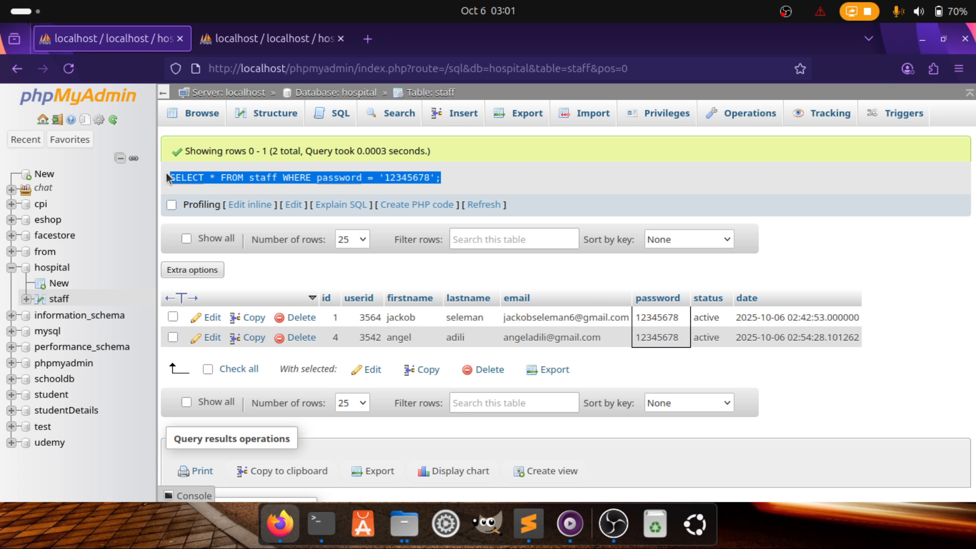
Compare with the other tab, then browse the staff table to list all four rows
click(274, 39)
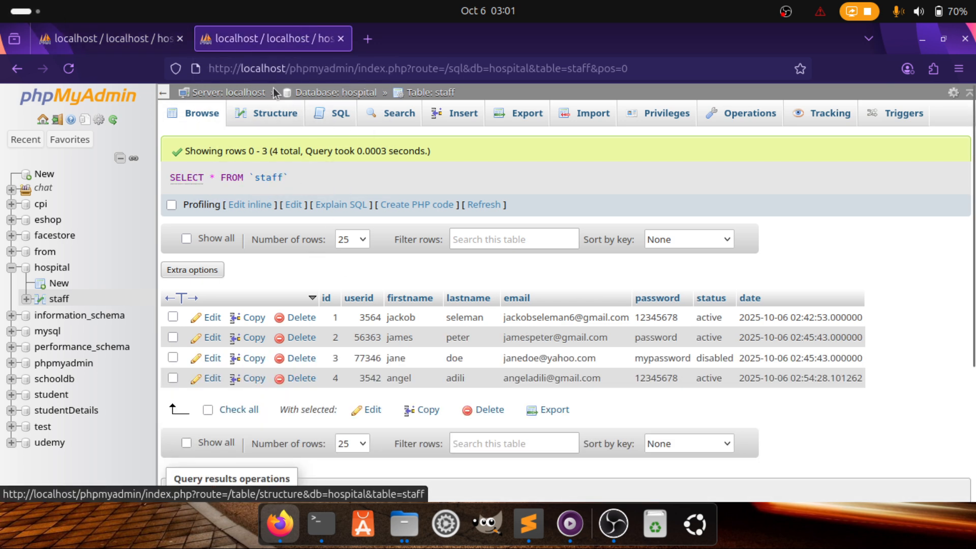
click(135, 47)
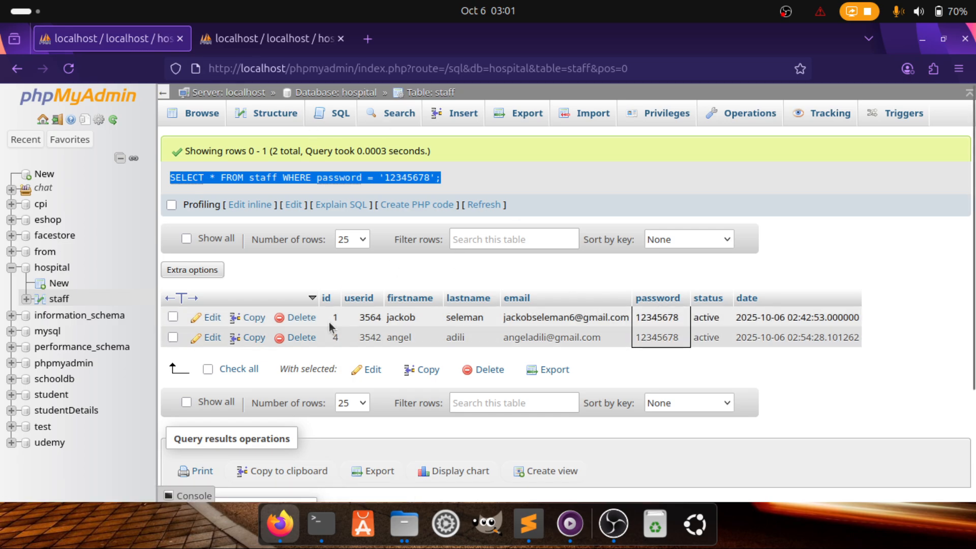
click(199, 117)
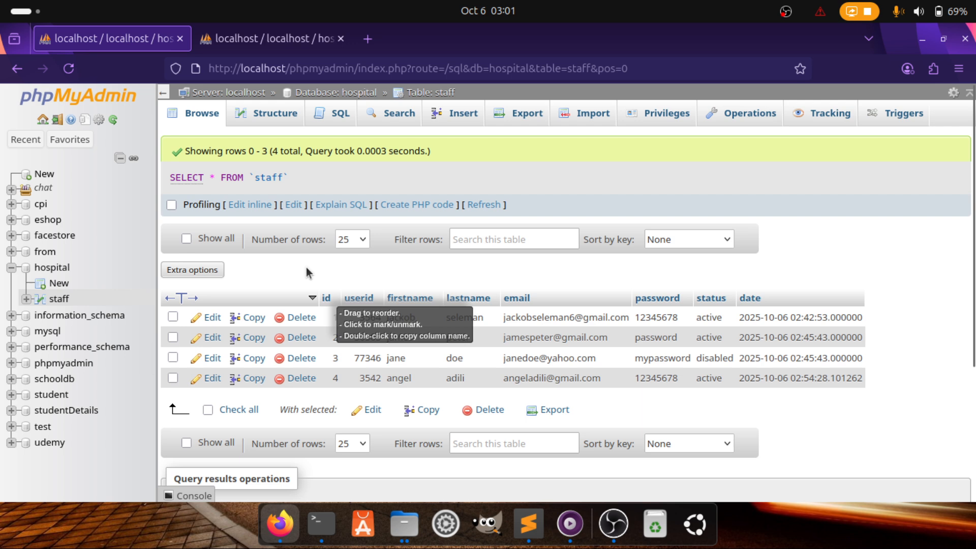
Open the staff query in the inline editor and select the whole SELECT statement
click(256, 205)
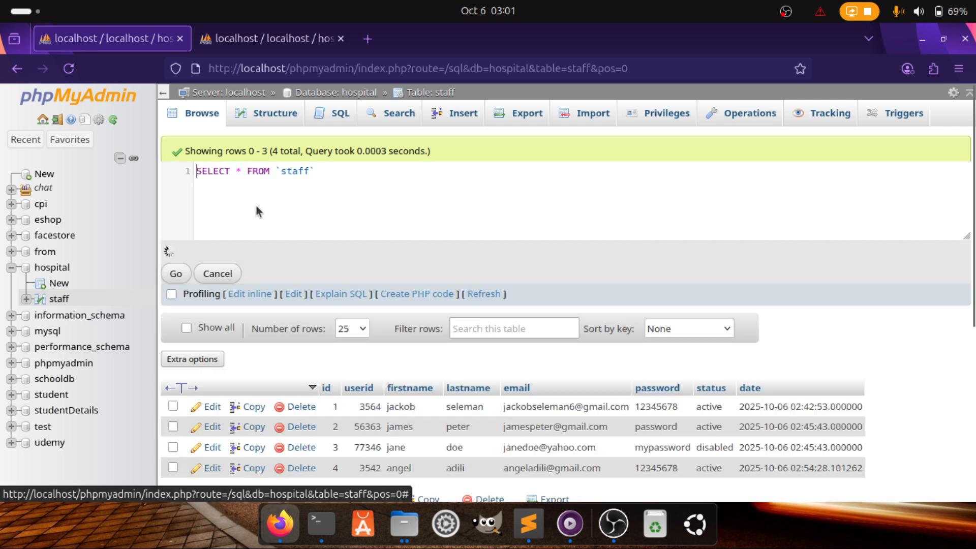
scroll(346, 343, down, 1)
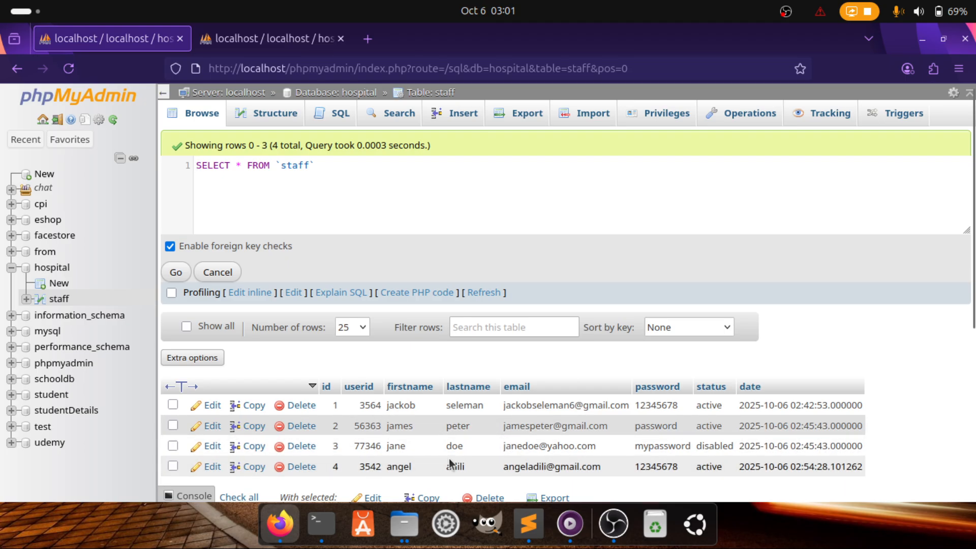
click(319, 166)
drag(311, 166, 159, 170)
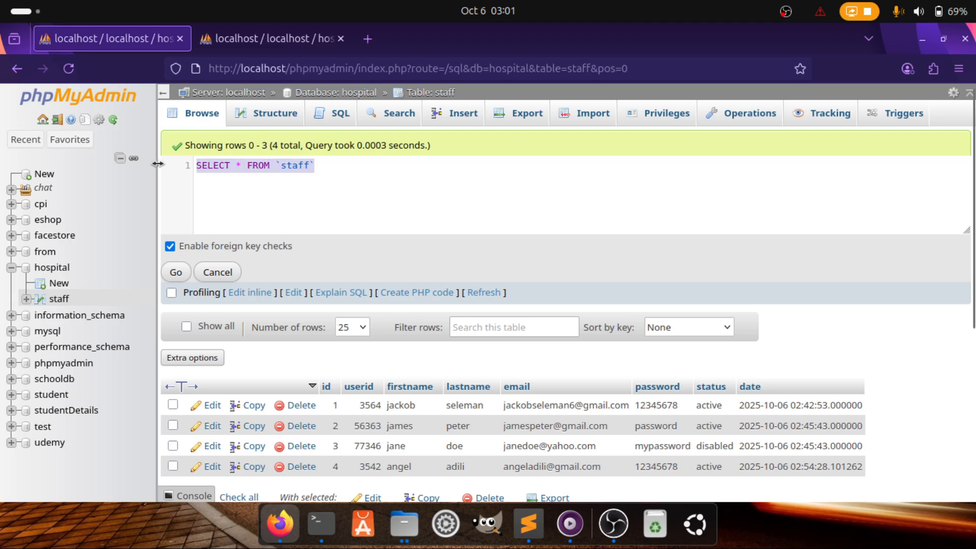
Replace it with 'UPDATE staff SET' using the UPDATE, staff and SET autocomplete suggestions
text(UP)
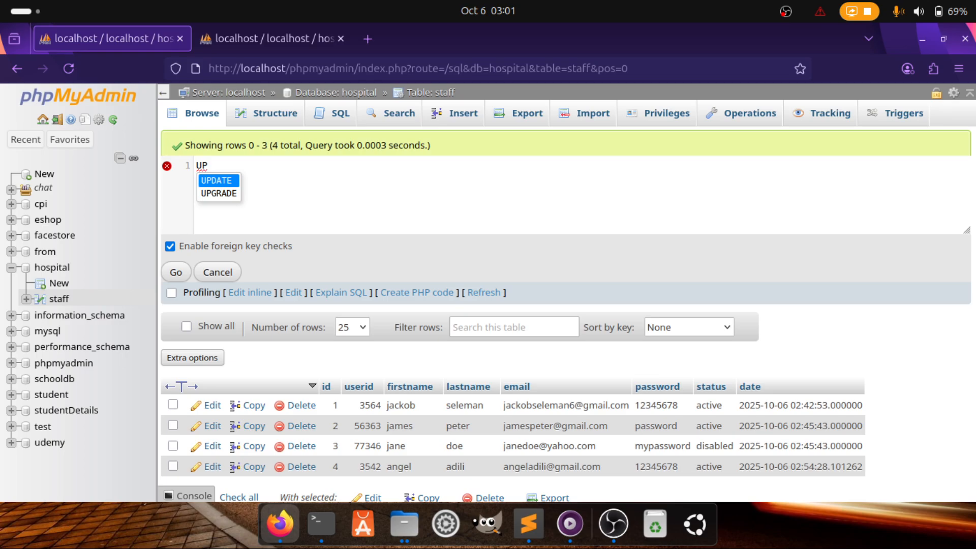
key(Return)
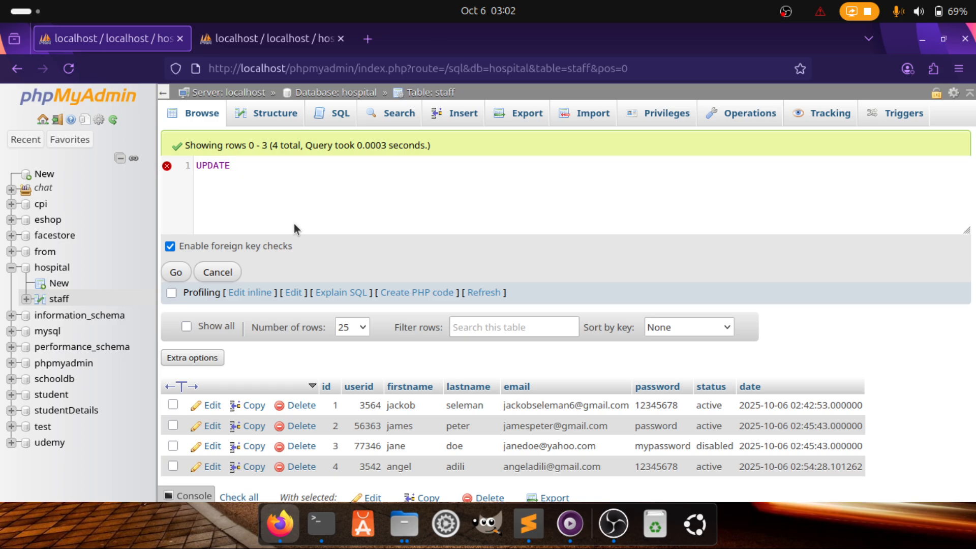
text(s)
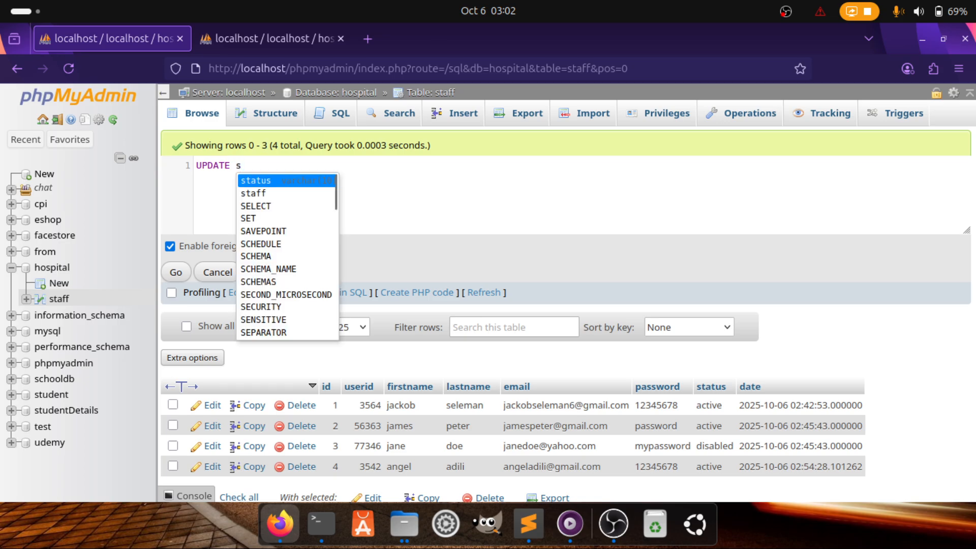
key(Down)
key(Return)
key(alt)
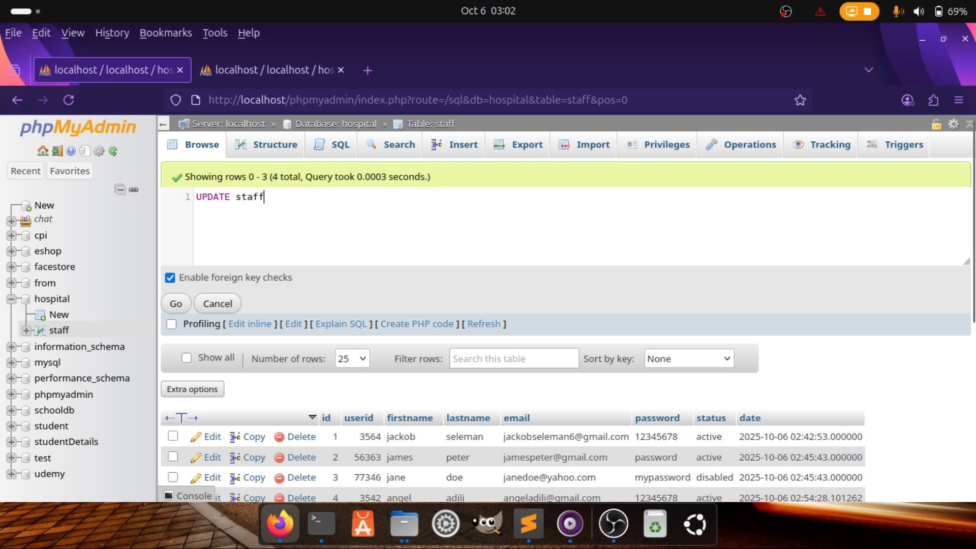
key(alt)
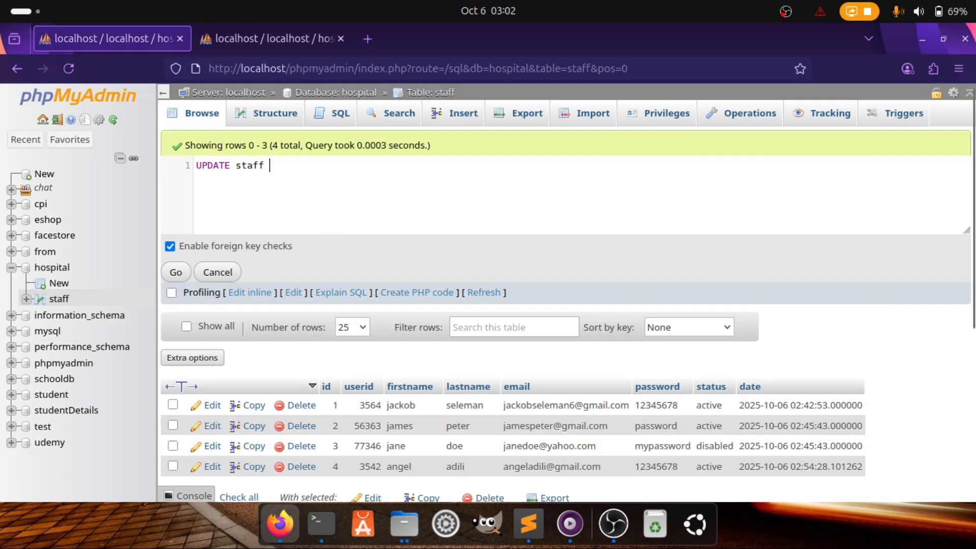
text(SE)
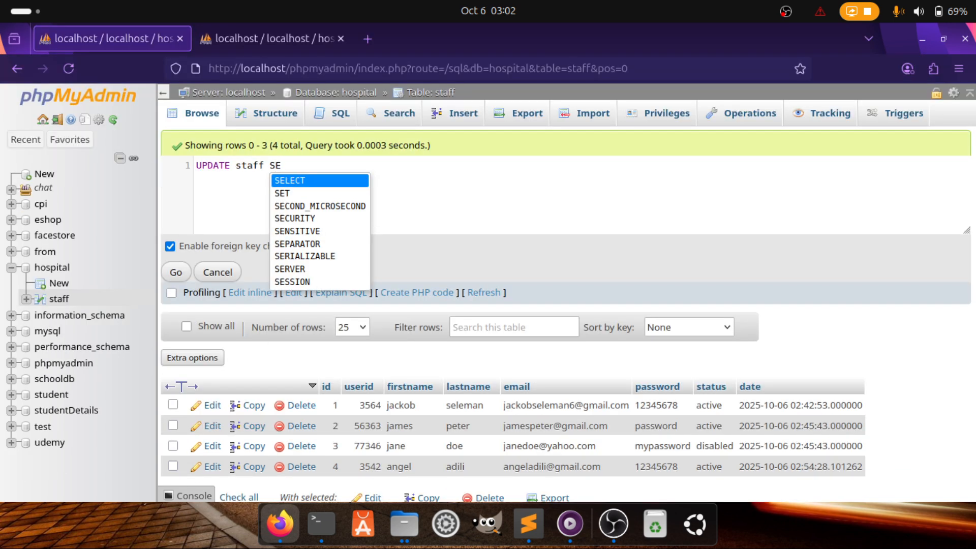
key(Down)
key(Return)
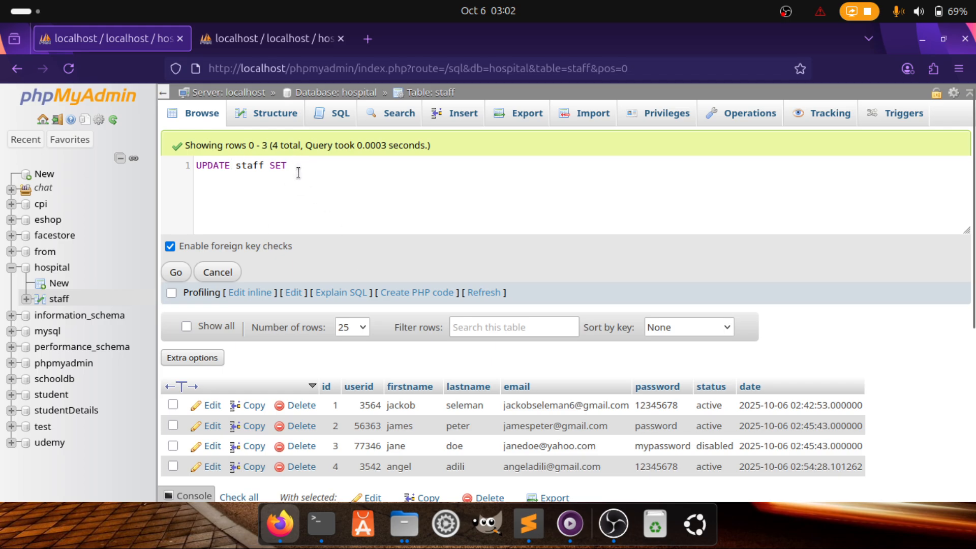
drag(296, 169, 200, 164)
click(325, 165)
scroll(389, 306, down, 3)
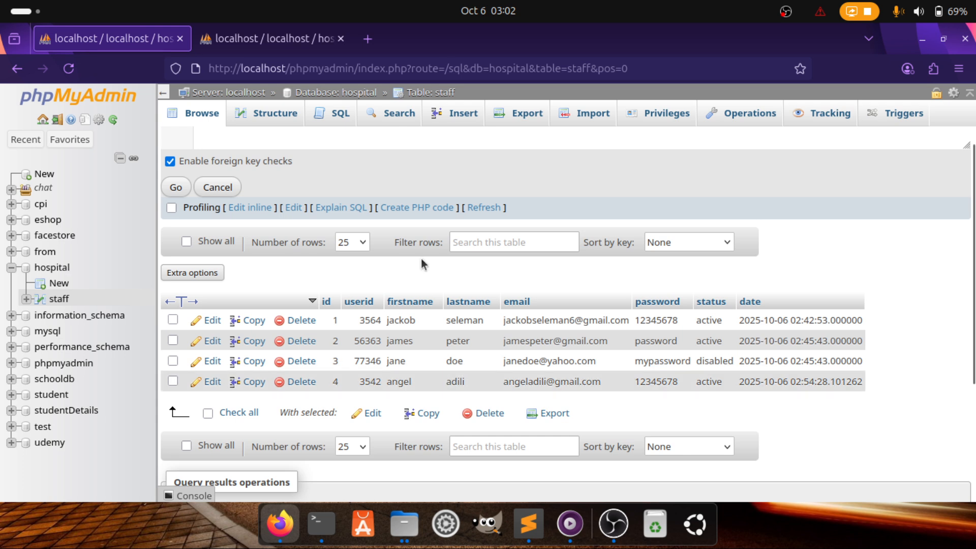
scroll(421, 259, up, 3)
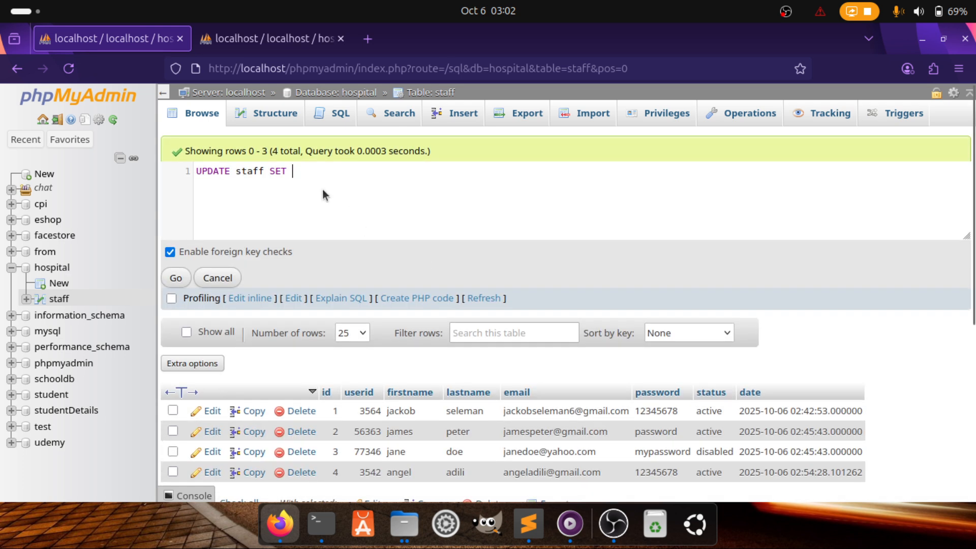
scroll(406, 300, down, 3)
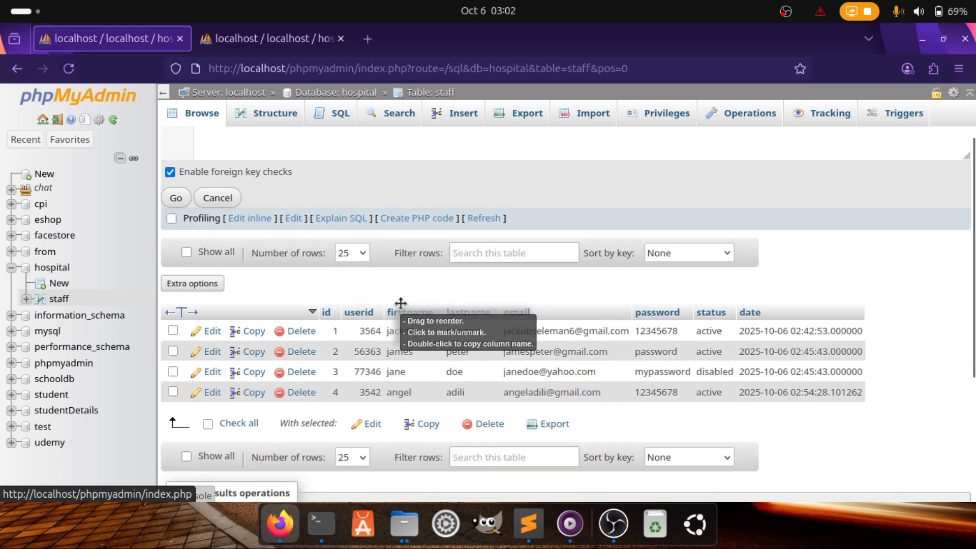
scroll(431, 289, up, 3)
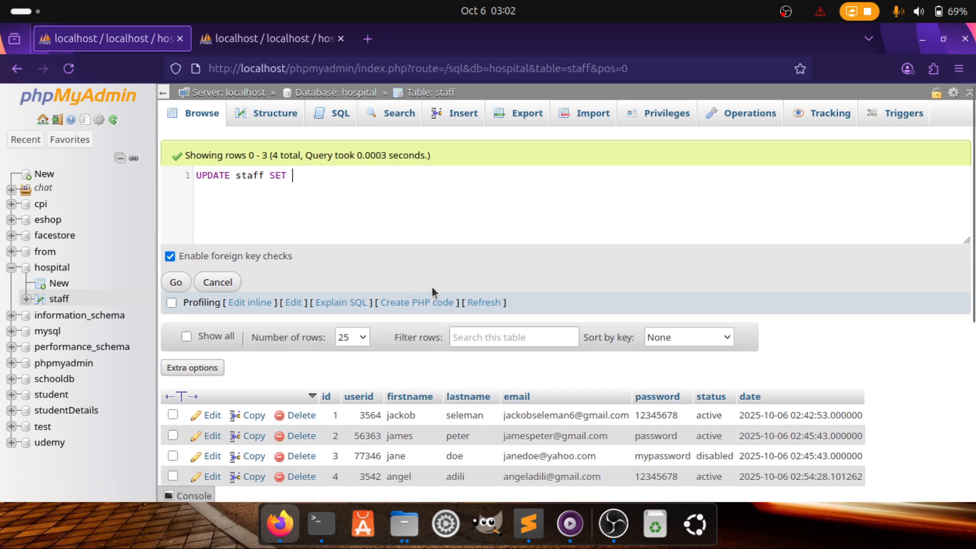
Add lastname = followed by the new quoted surname to the SET clause
text(las)
key(Return)
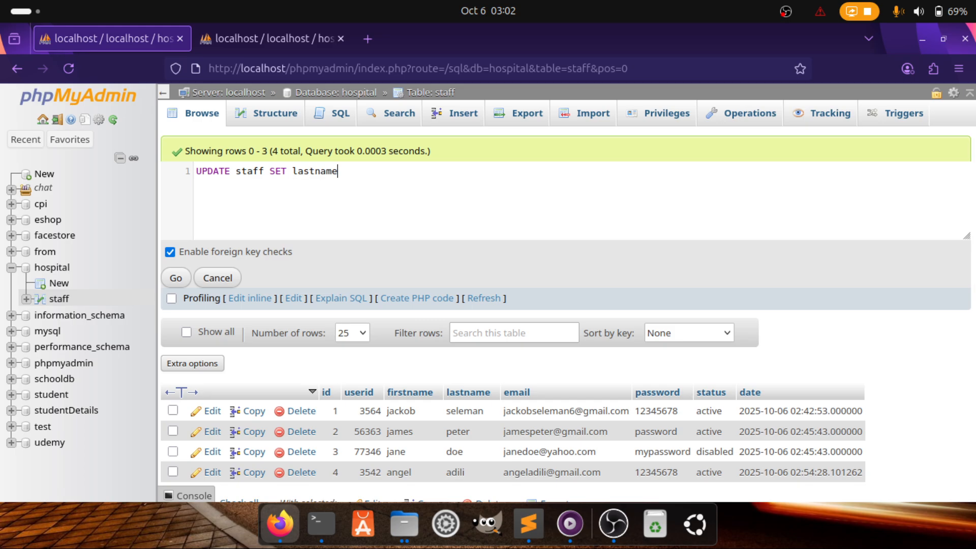
text(= all)
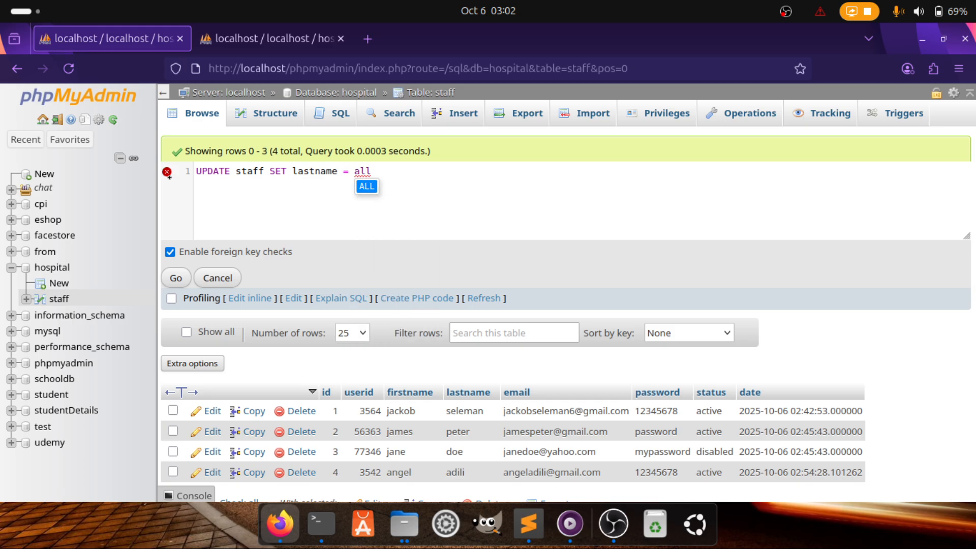
key(BackSpace)
key(BackSpace)
key(BackSpace)
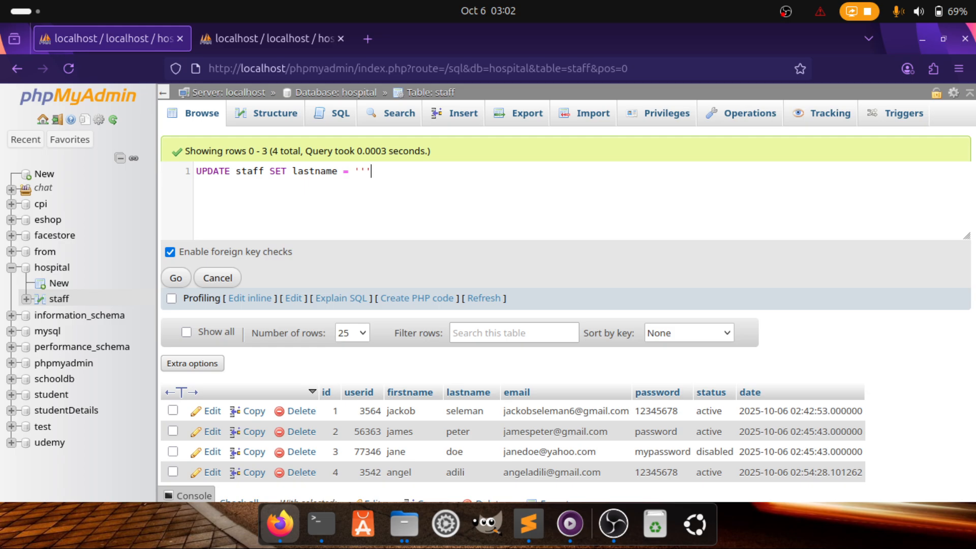
text(''')
key(BackSpace)
key(Left)
text(ayy)
key(BackSpace)
key(BackSpace)
text(ally' W)
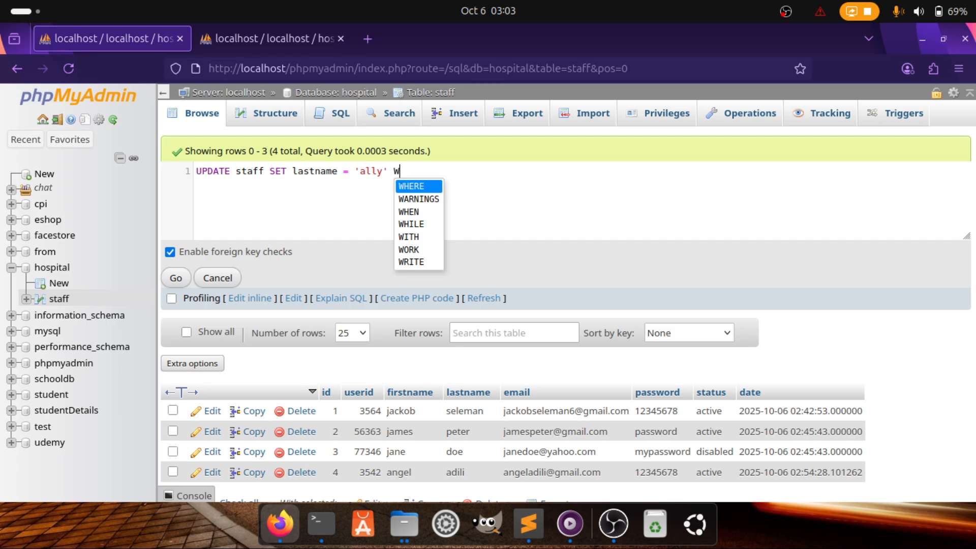
Append the WHERE keyword, correcting the wrong WARNINGS and duplicate WHERE autocompletions
key(Down)
key(Return)
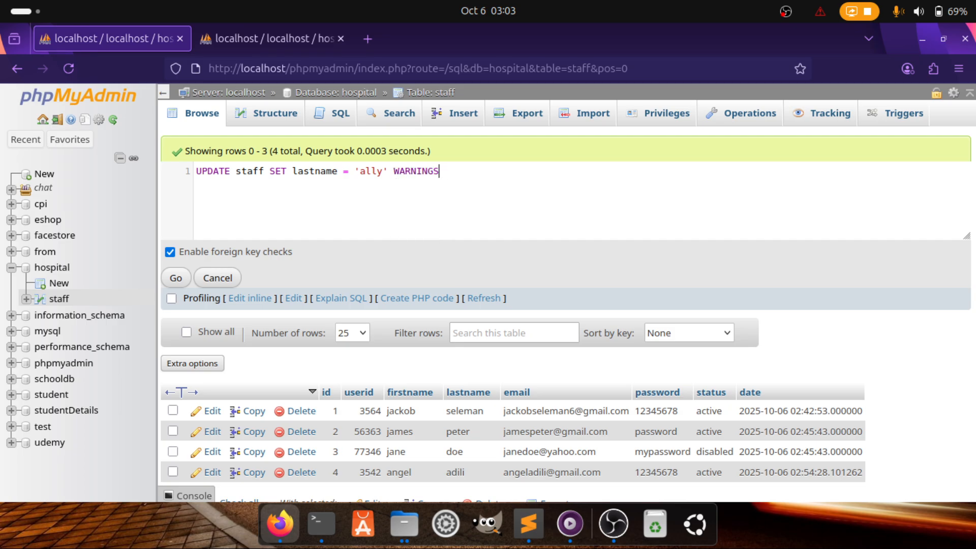
key(BackSpace)
key(BackSpace)
key(BackSpace)
key(BackSpace)
key(BackSpace)
key(BackSpace)
key(BackSpace)
text(WH)
key(Return)
scroll(437, 407, down, 3)
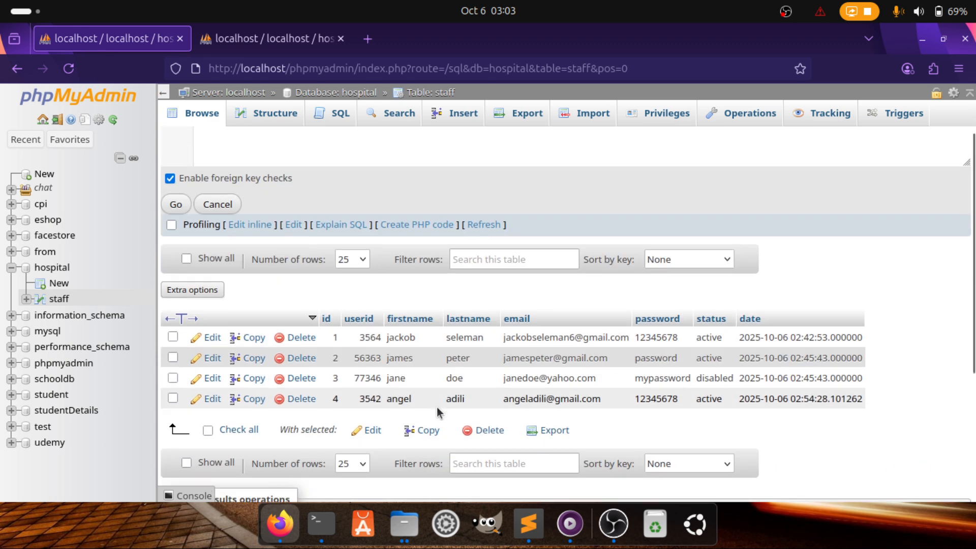
scroll(389, 340, up, 3)
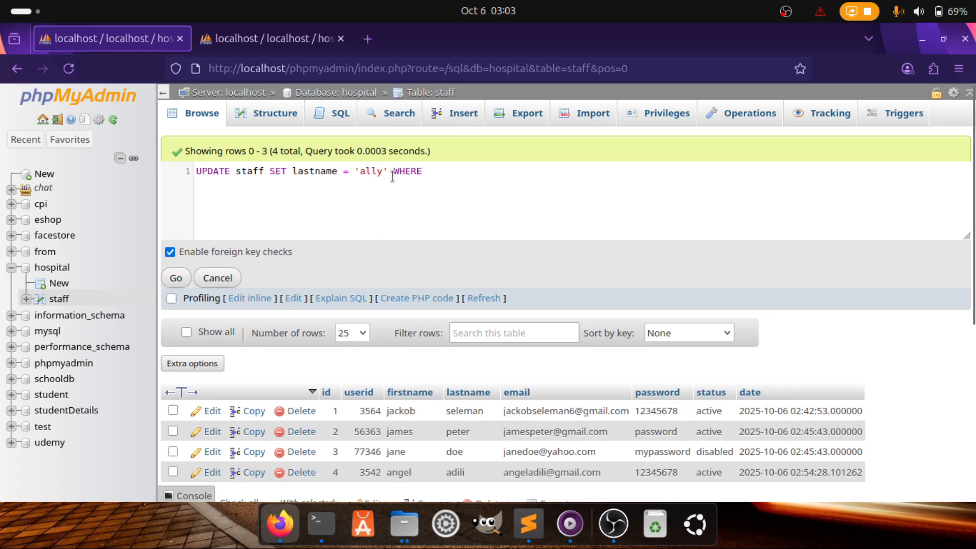
drag(391, 172, 433, 165)
key(BackSpace)
scroll(396, 368, down, 5)
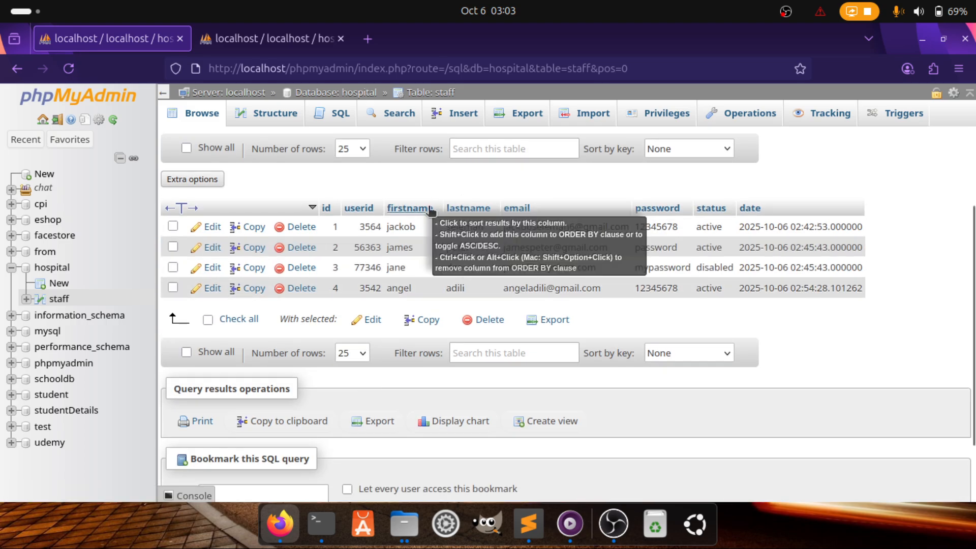
scroll(431, 205, up, 5)
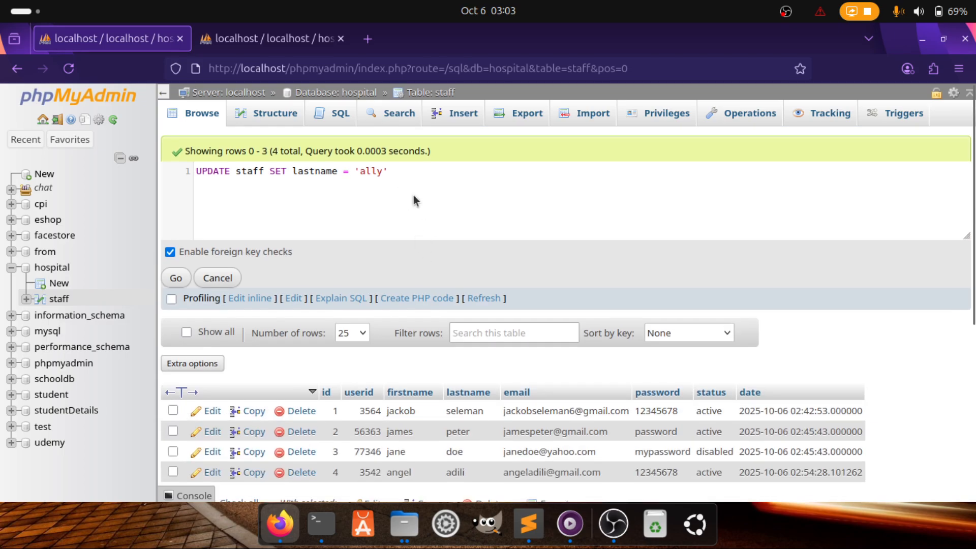
text(WG)
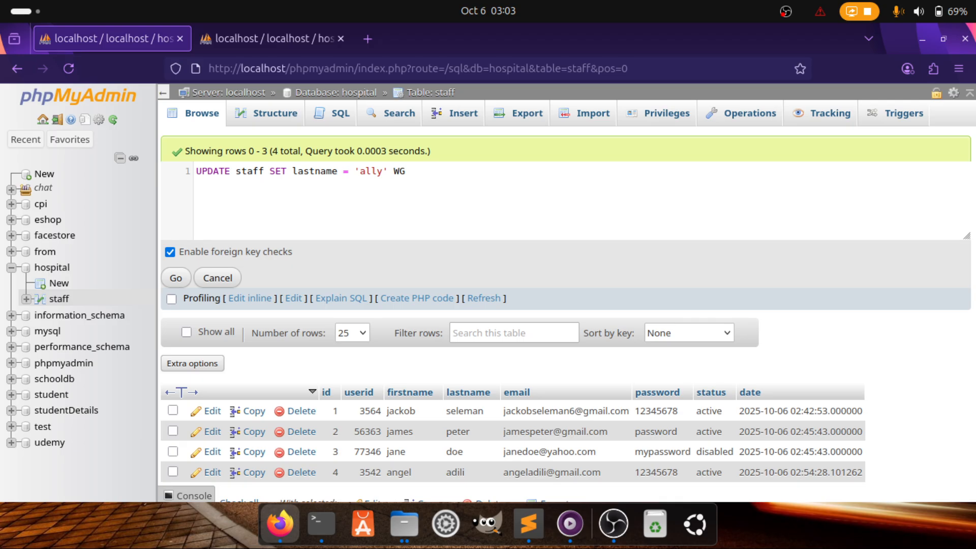
key(BackSpace)
key(Down)
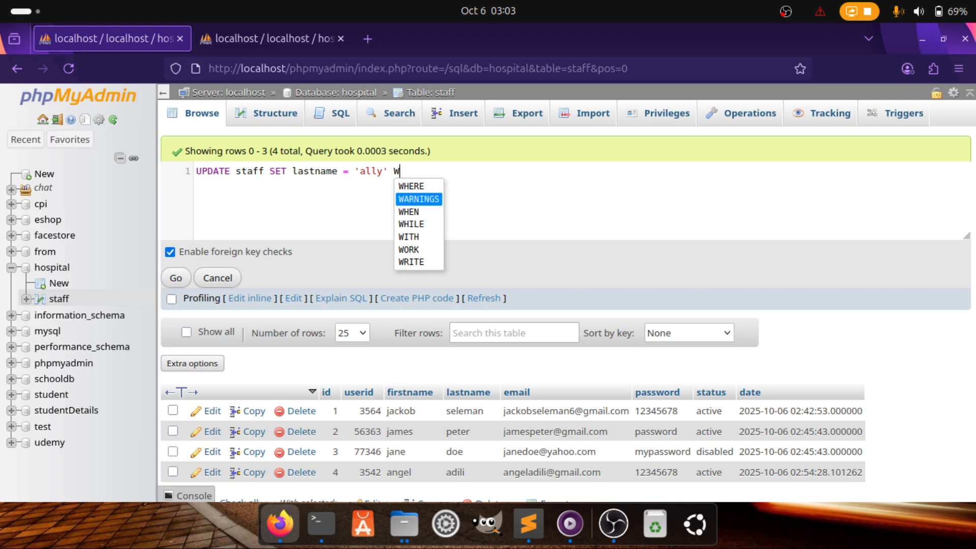
key(Up)
key(Return)
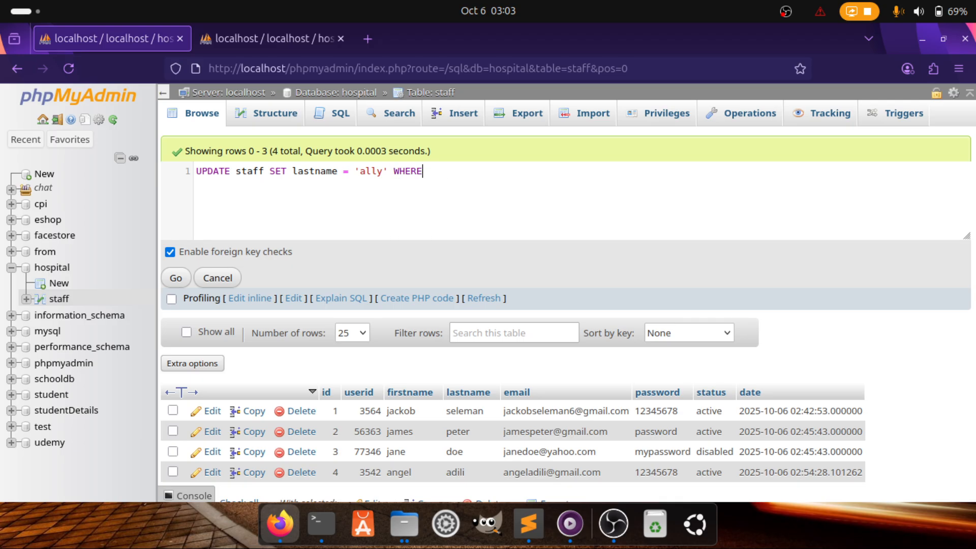
Complete the condition with id = 4 and check row 4's current last name
scroll(349, 401, down, 2)
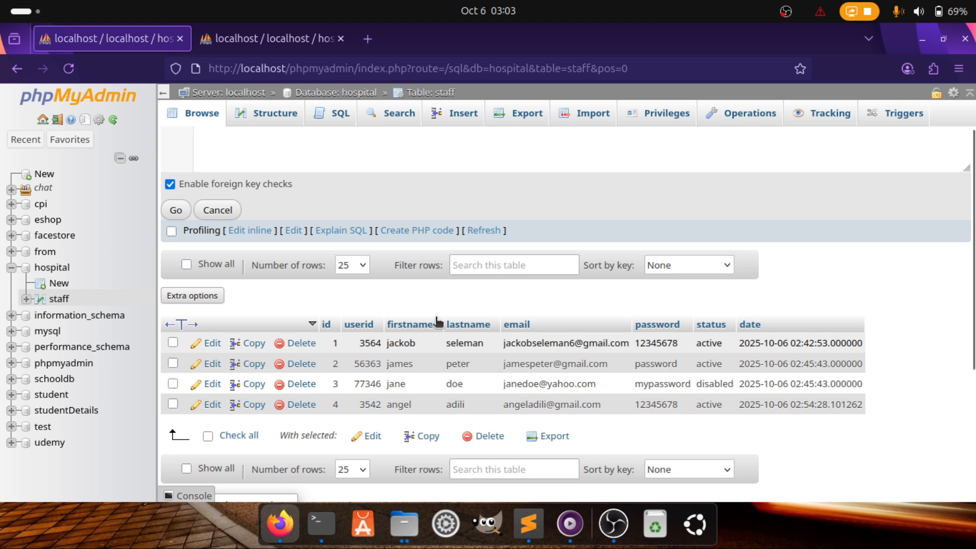
scroll(449, 298, up, 2)
scroll(449, 299, down, 1)
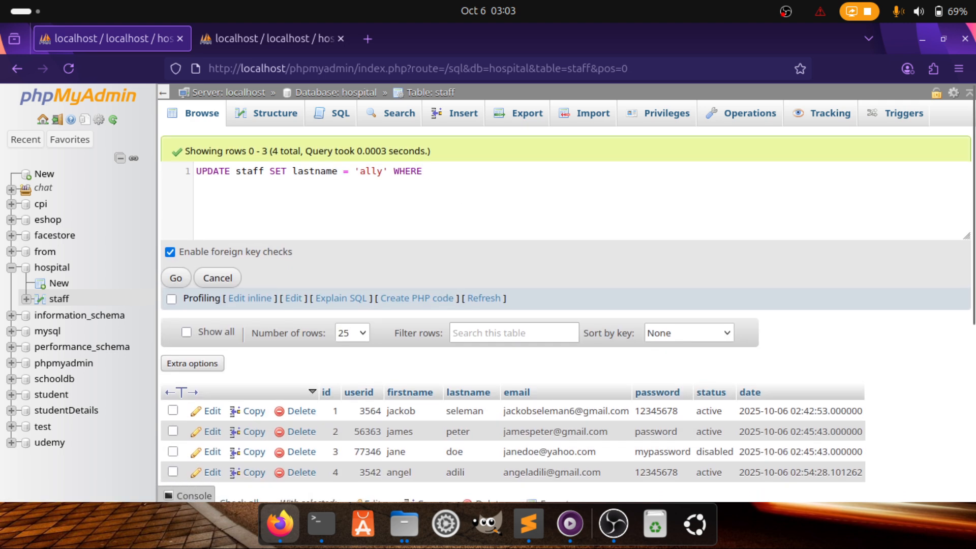
text(id)
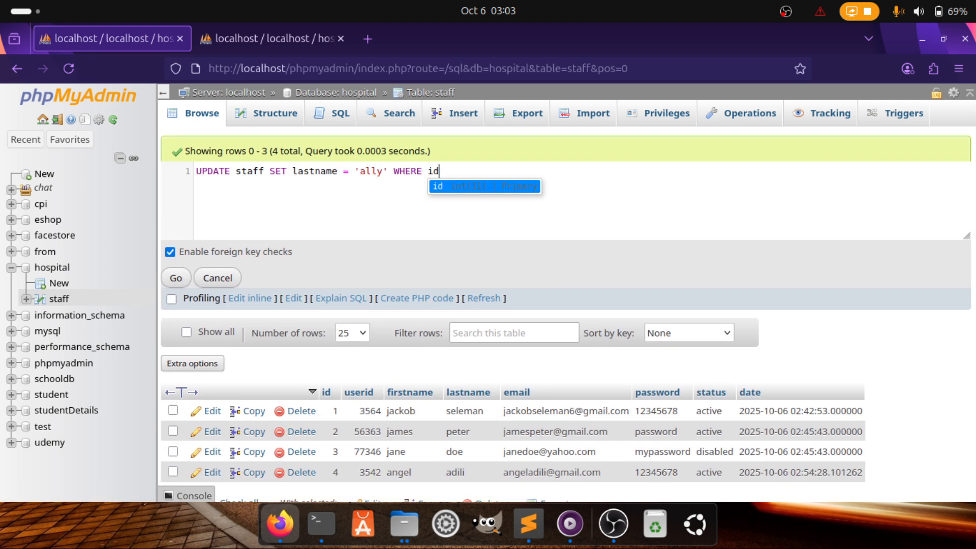
text( =)
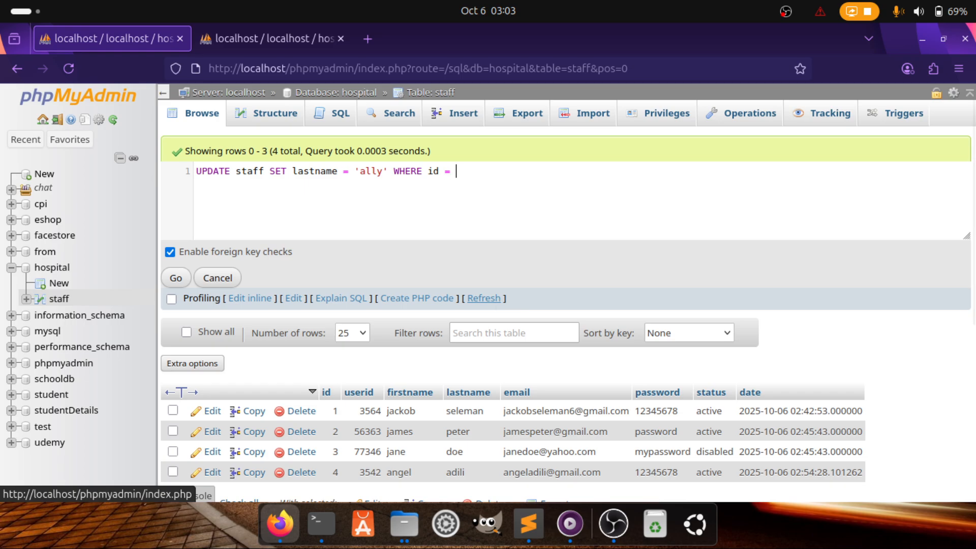
text( 4)
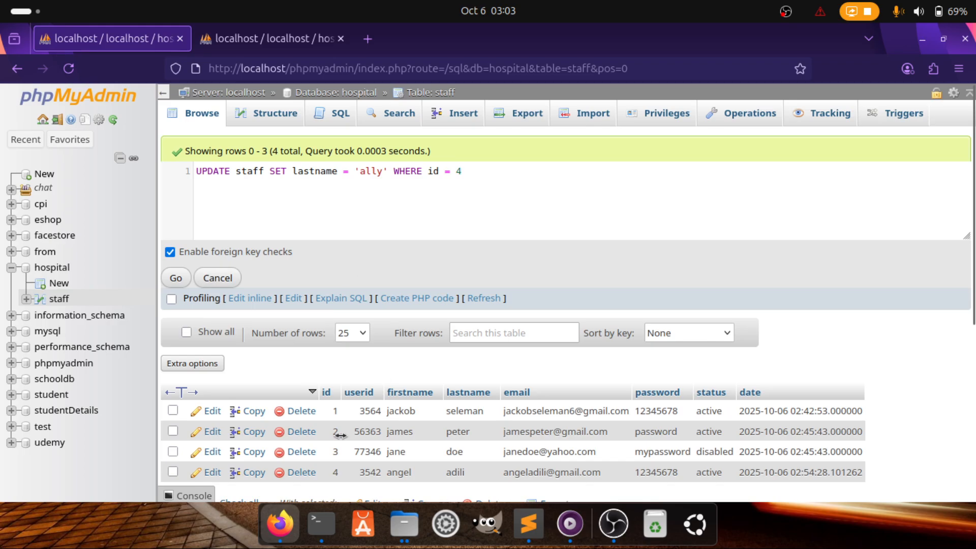
scroll(440, 438, down, 1)
drag(445, 439, 469, 444)
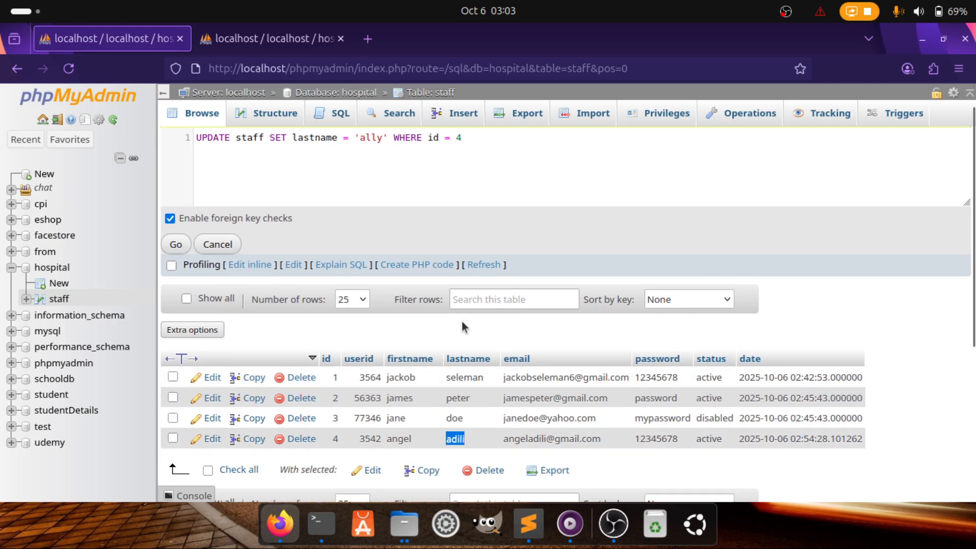
Run the UPDATE, verify row 4's new last name, and reopen the query selected for editing
click(176, 244)
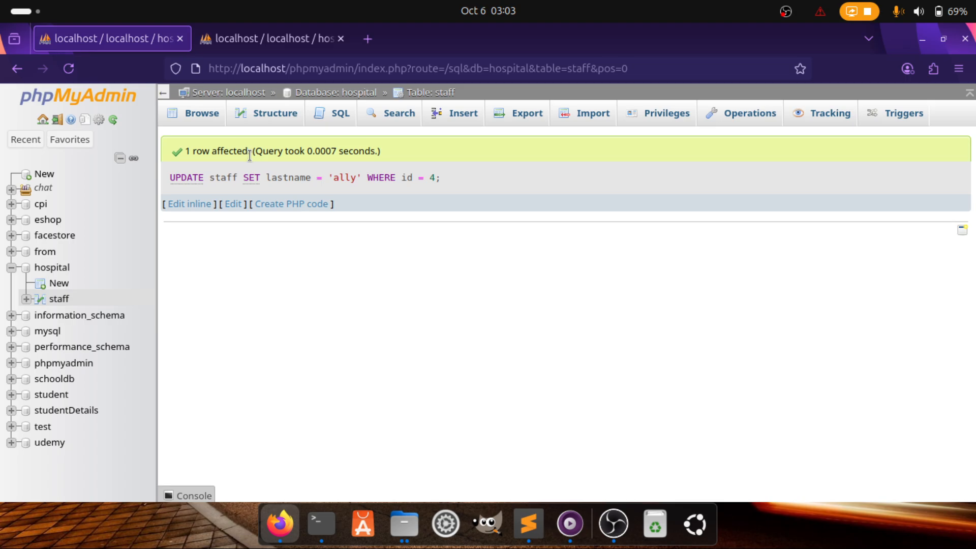
click(200, 114)
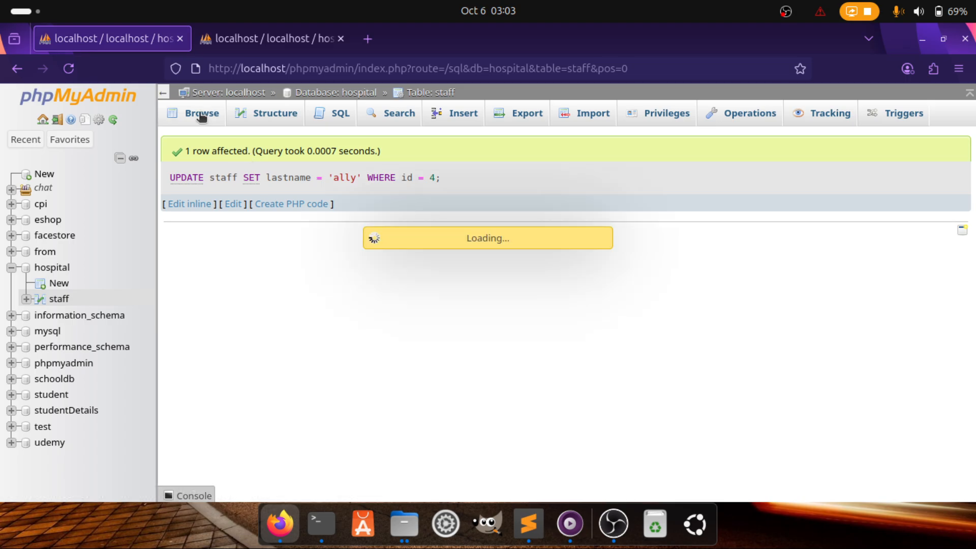
scroll(341, 318, down, 5)
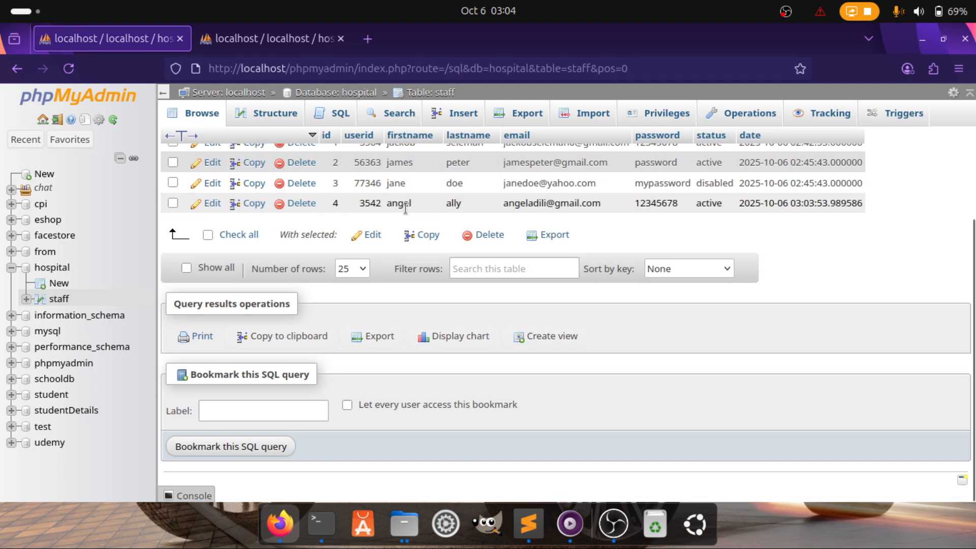
double_click(448, 204)
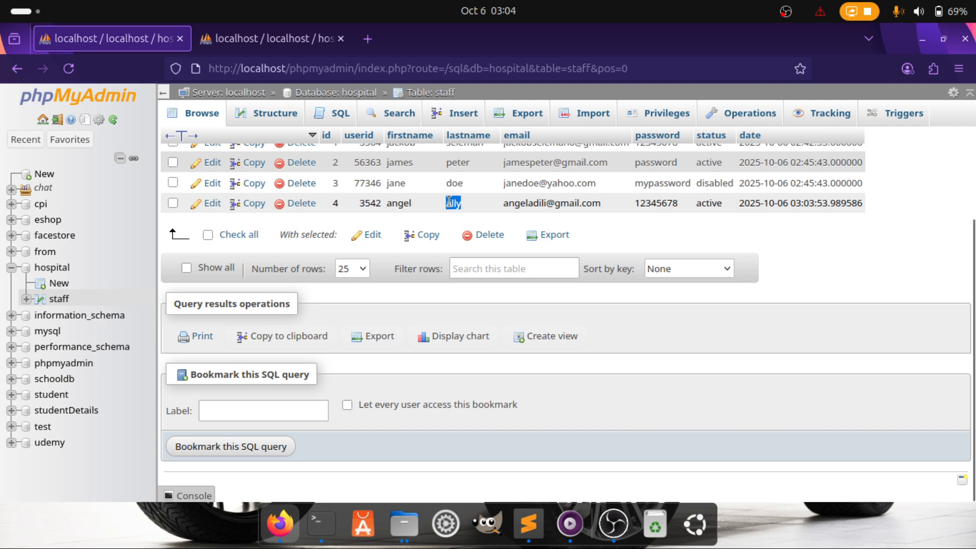
scroll(429, 225, up, 4)
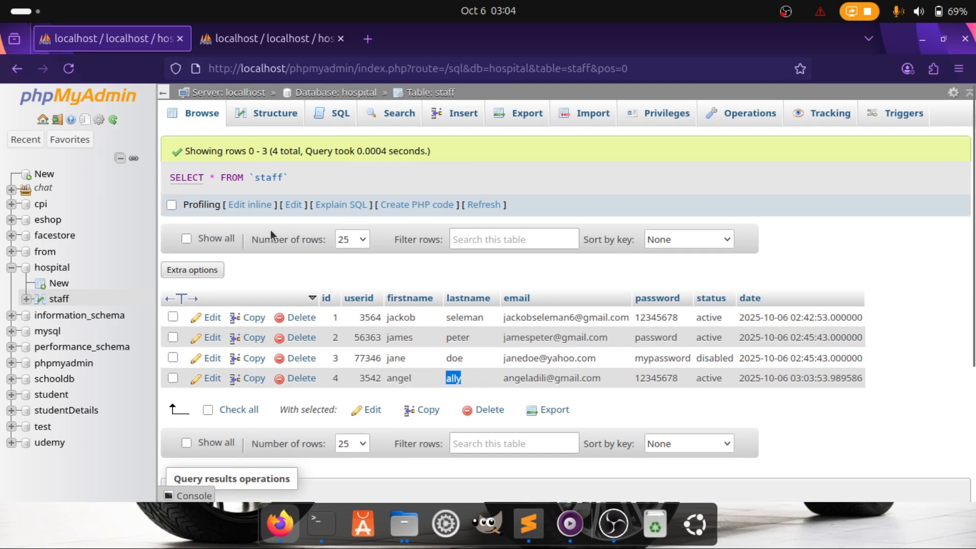
click(247, 204)
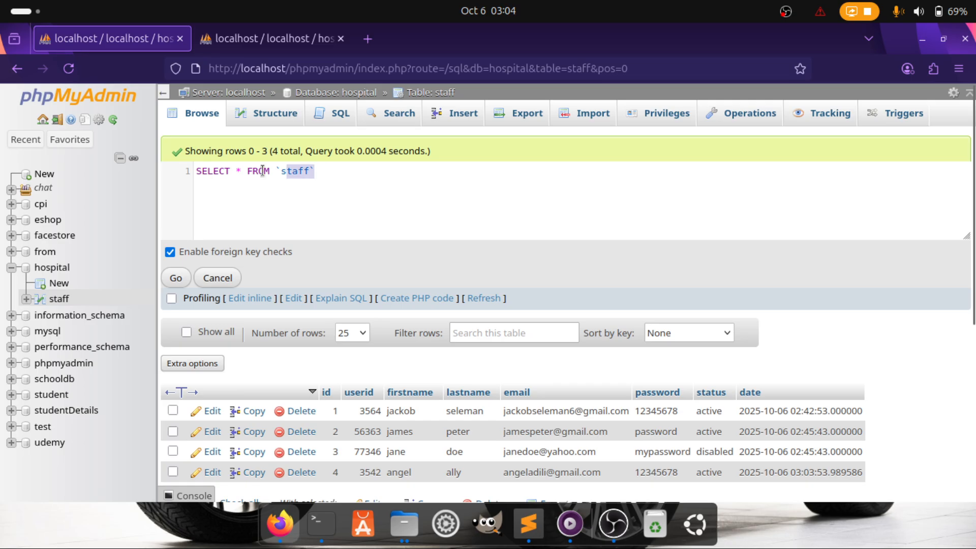
drag(262, 171, 172, 171)
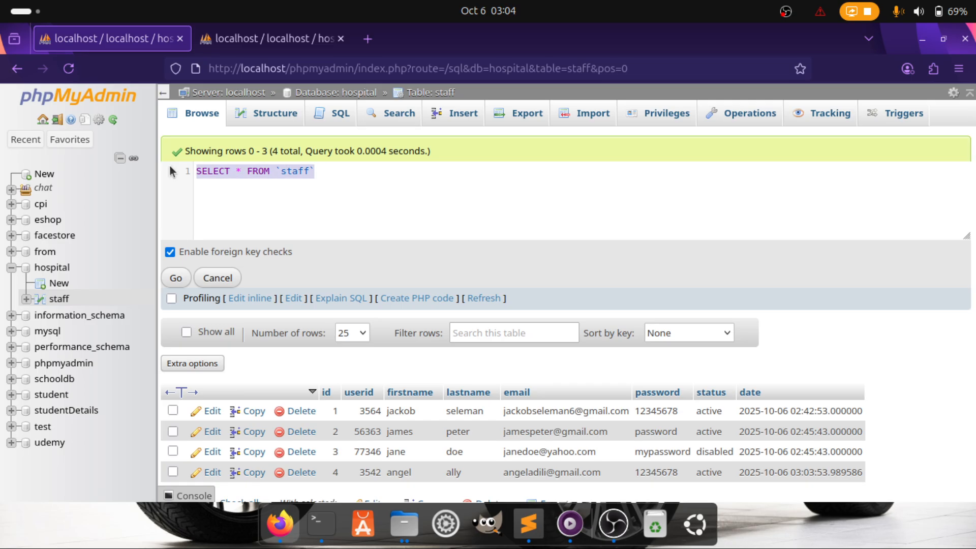
Type UPDATE staff SET firstname = with the new quoted first name, fixing typos
text(UPDATE )
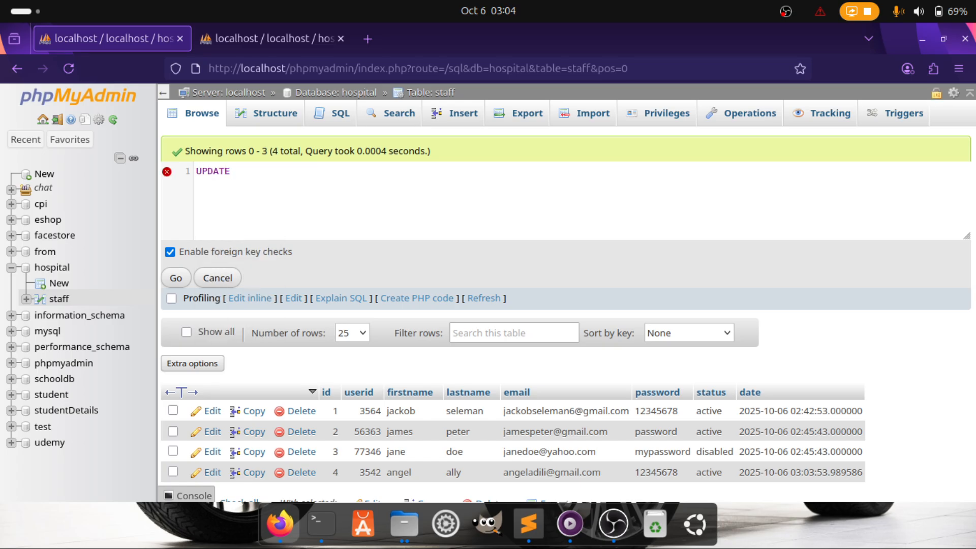
text(staff SE)
key(Down)
key(Return)
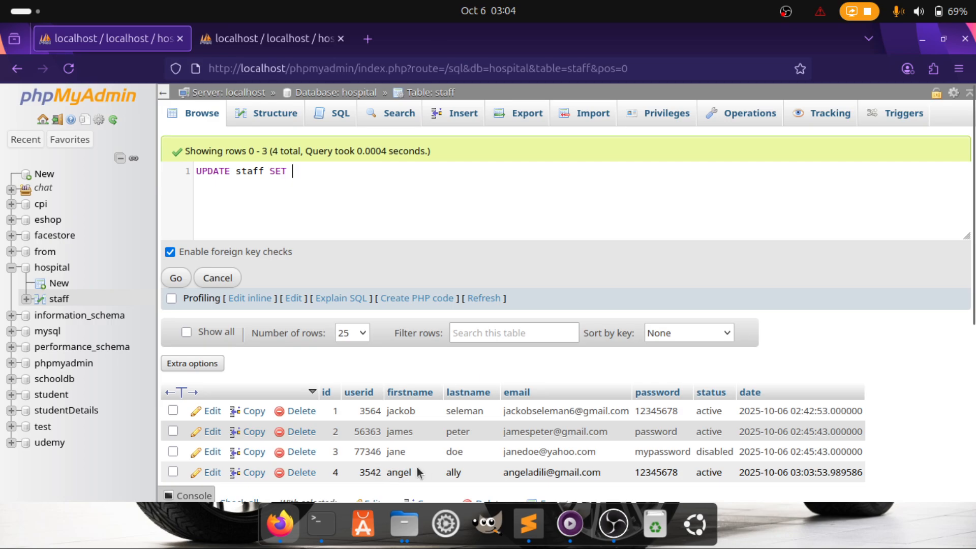
text(a)
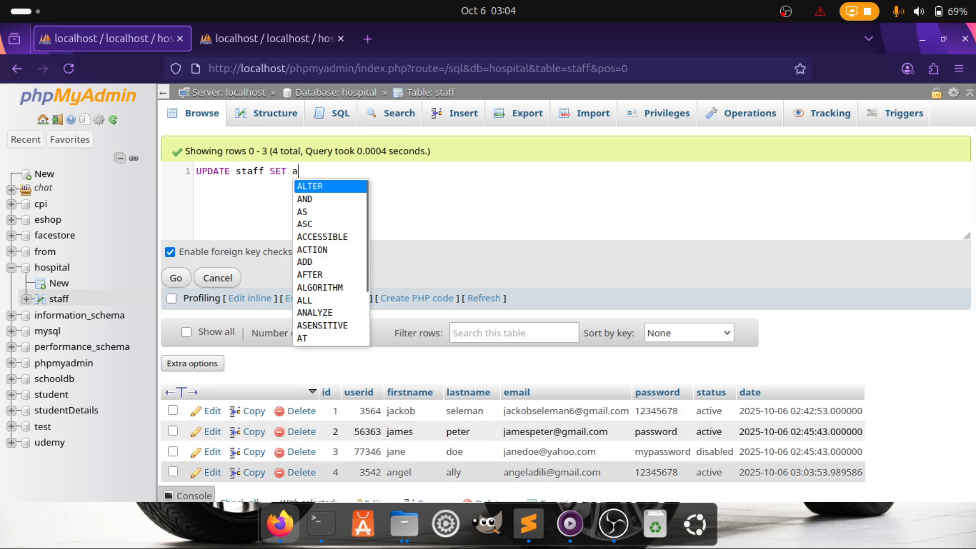
key(BackSpace)
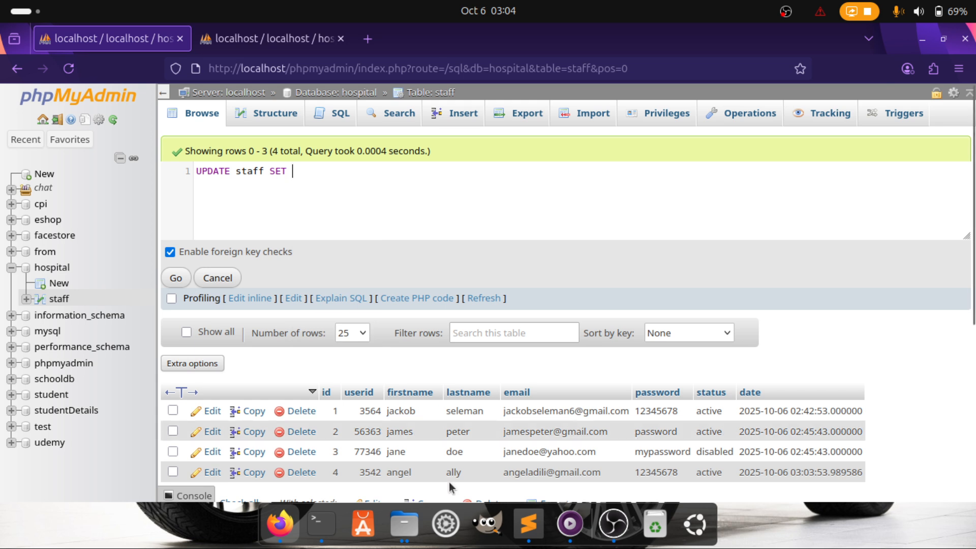
text(f)
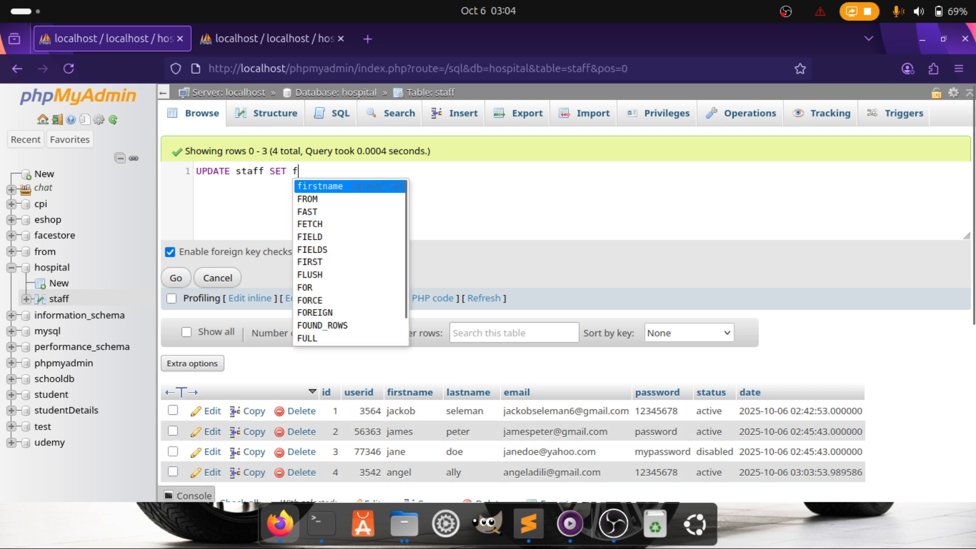
key(Return)
text(=)
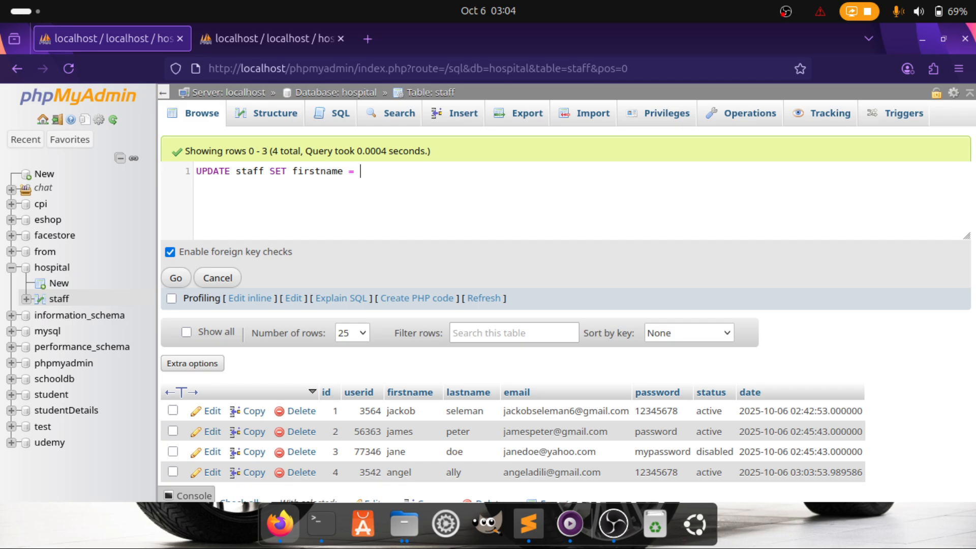
text( '')
text(a)
text(m)
text(ina)
key(BackSpace)
text(AN)
key(BackSpace)
key(BackSpace)
text(,)
key(Left)
key(BackSpace)
Add lastname = with the new quoted last name to the SET clause
text(la)
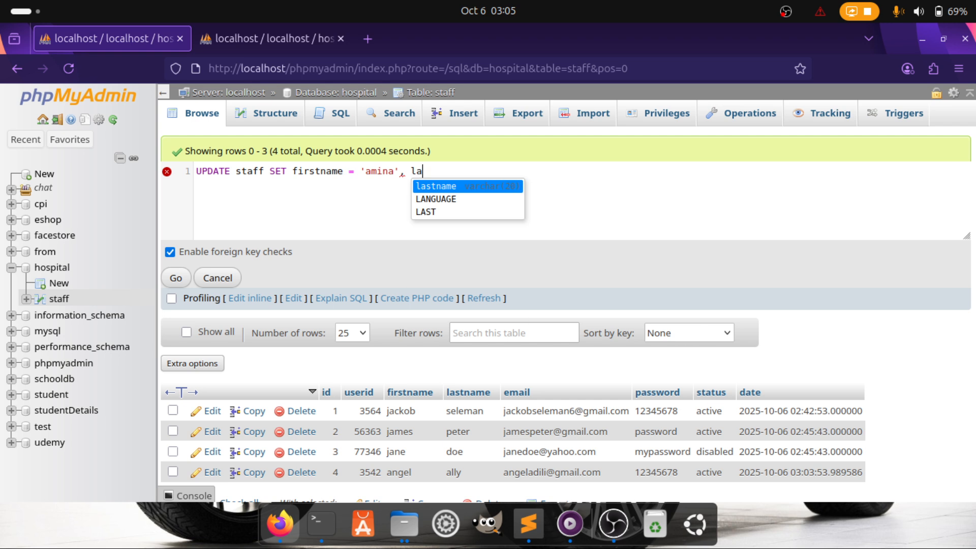
text(s)
key(Return)
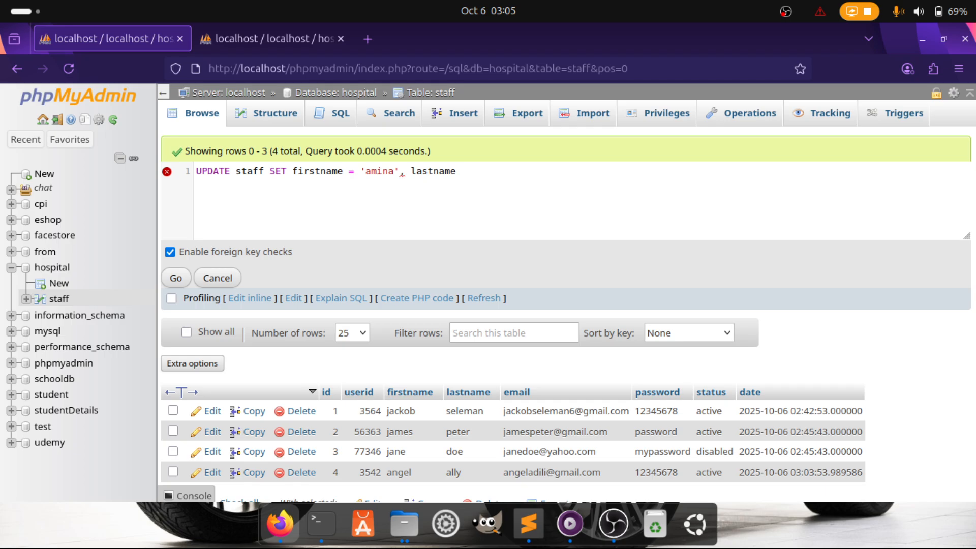
text(= 'abdul')
key(BackSpace)
Add the new e-mail value and the condition WHERE id = 4 to the UPDATE
text(, )
text(email)
text(=)
text( 'abdul', em)
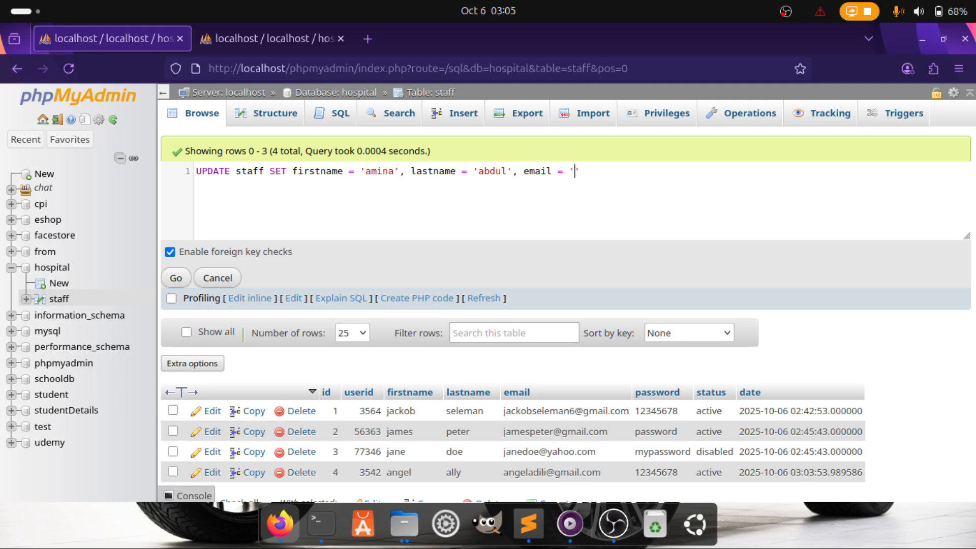
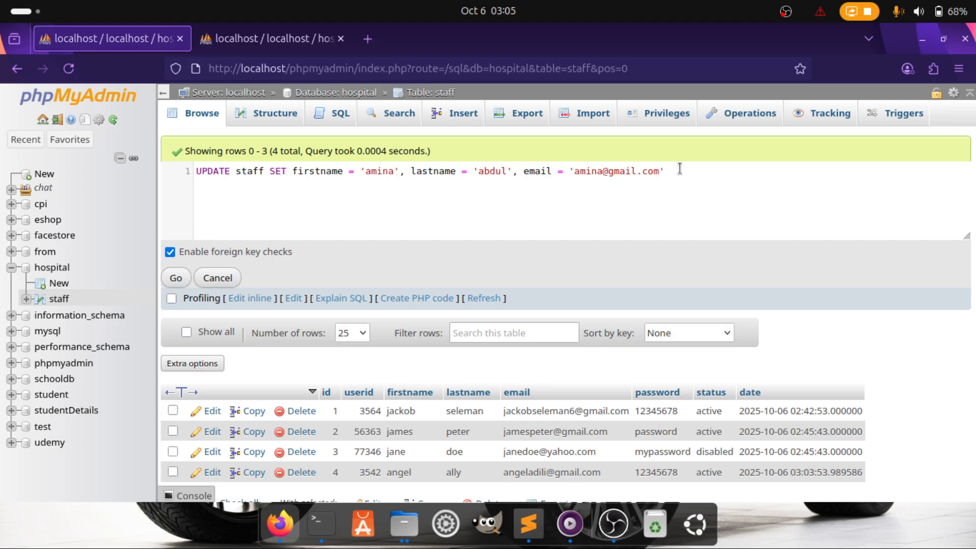
text(W)
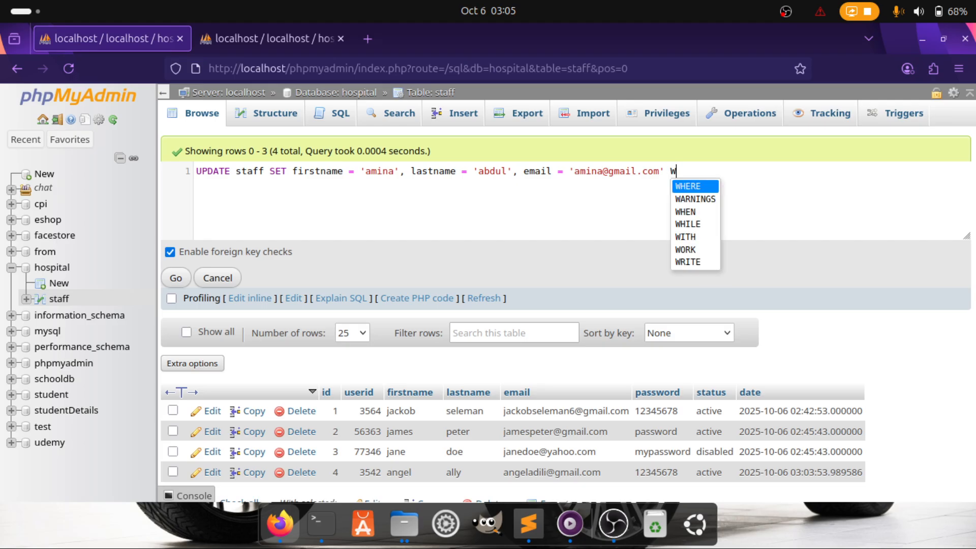
key(Return)
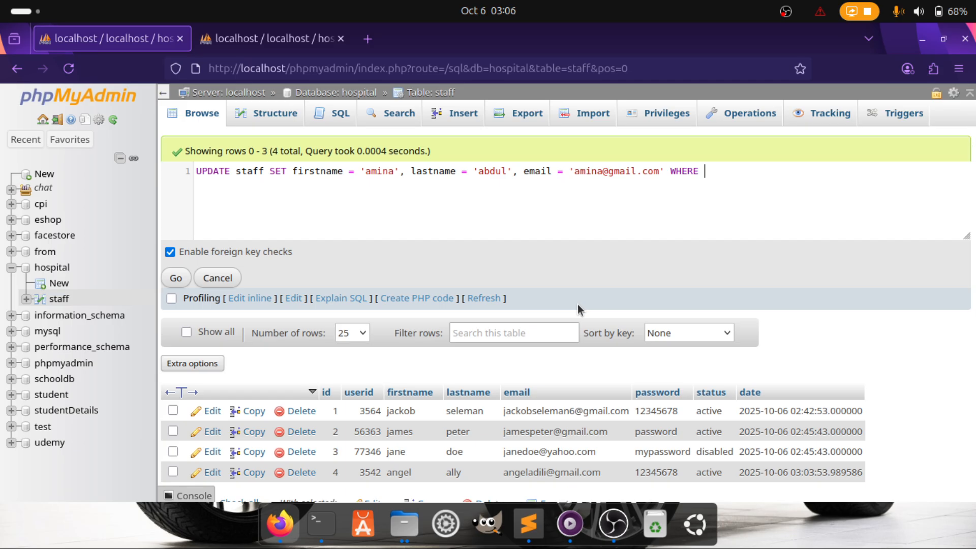
text(id = 4)
Inspect row 4's first name, password and userid in the staff table
scroll(444, 363, down, 2)
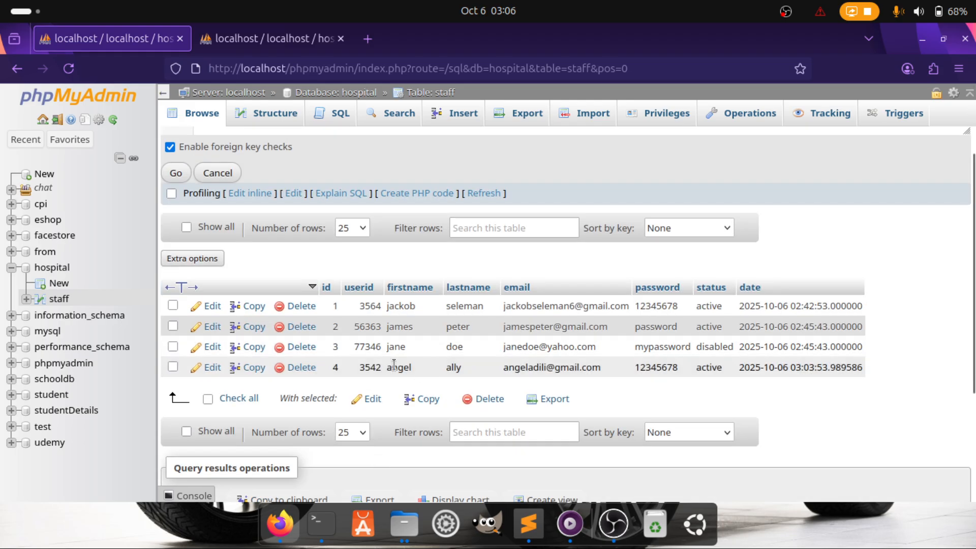
drag(386, 367, 414, 373)
drag(637, 369, 681, 373)
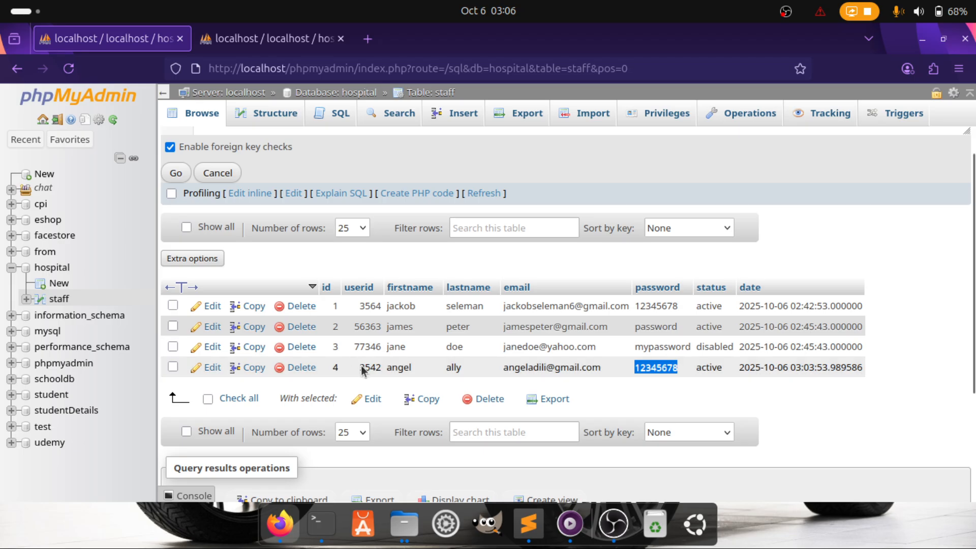
drag(358, 369, 386, 375)
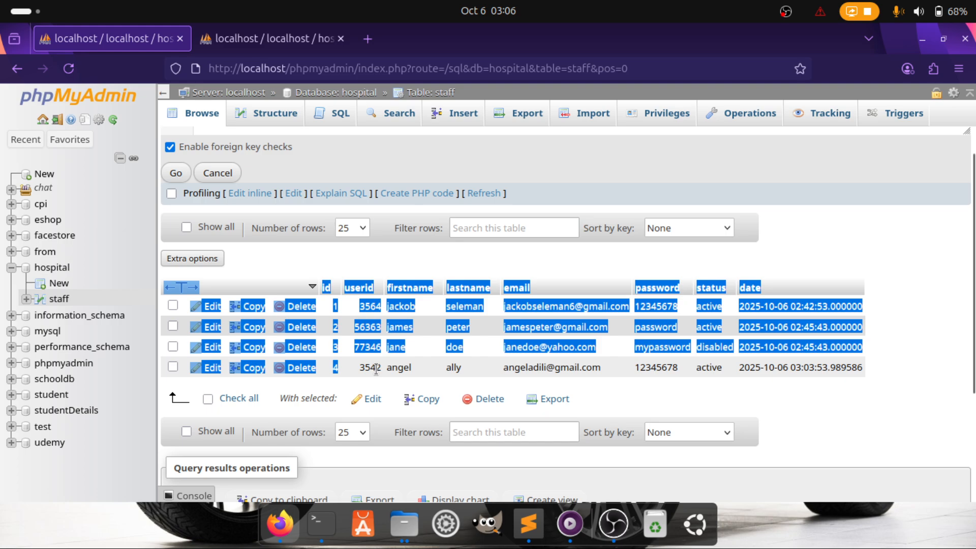
double_click(377, 369)
drag(376, 369, 331, 370)
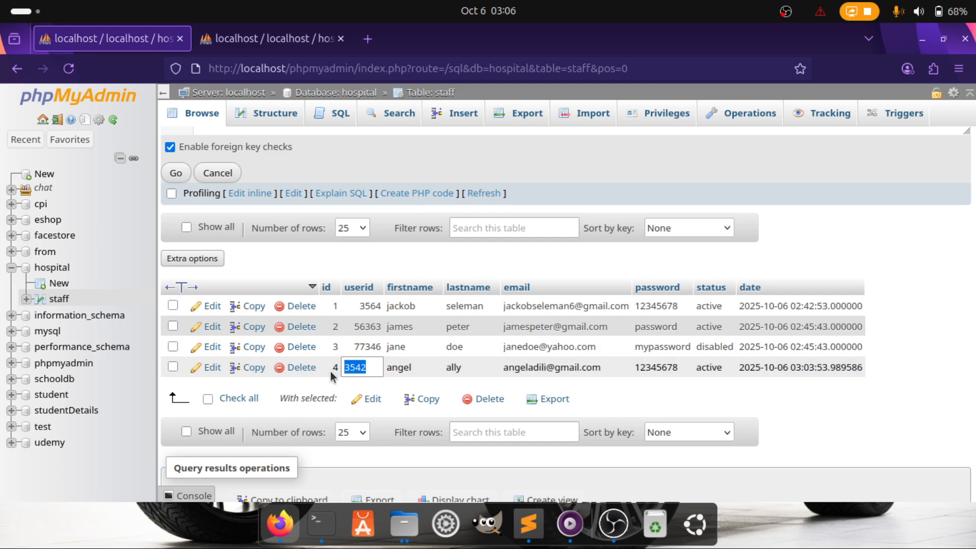
Change the UPDATE's condition to row 4's userid and run it, affecting 1 row
scroll(407, 309, up, 3)
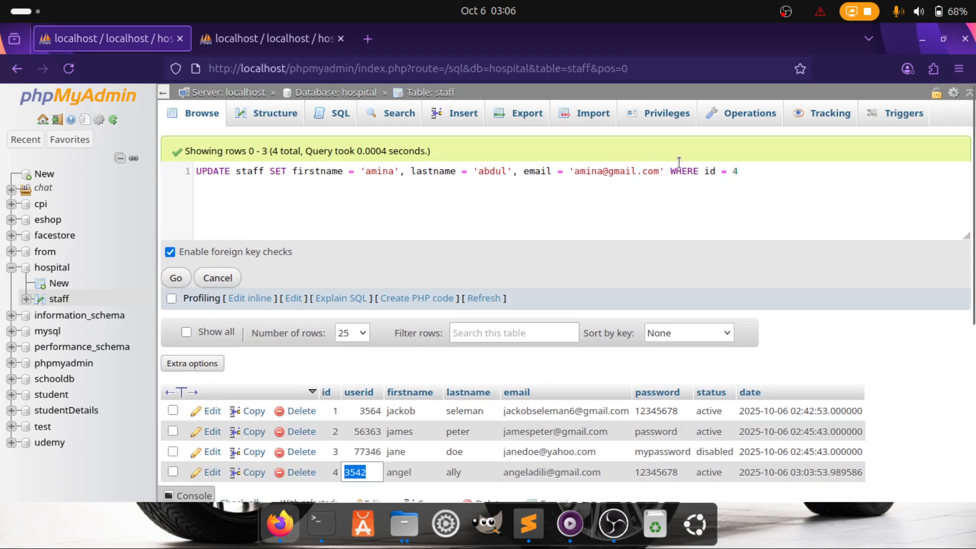
double_click(710, 179)
triple_click(710, 179)
click(710, 179)
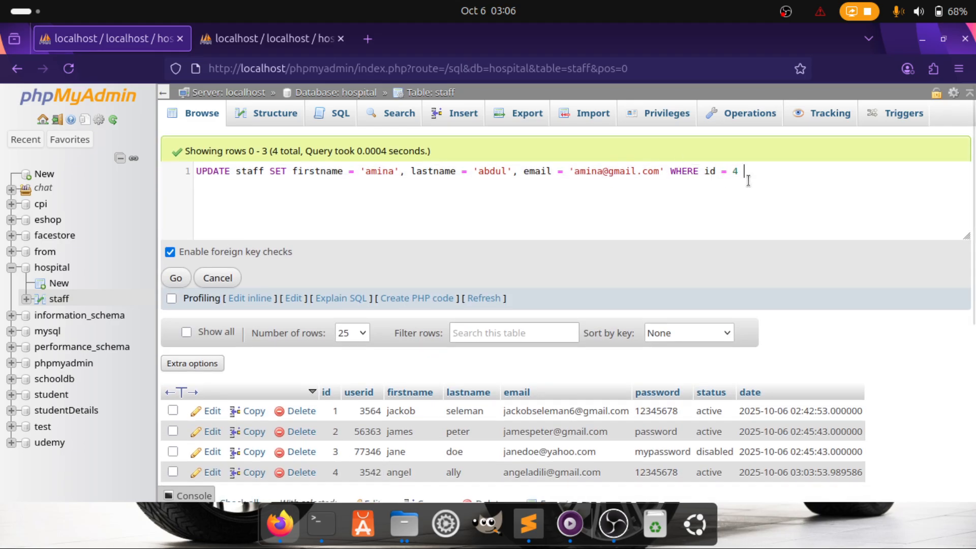
key(BackSpace)
key(BackSpace)
key(BackSpace)
key(BackSpace)
key(BackSpace)
key(BackSpace)
key(BackSpace)
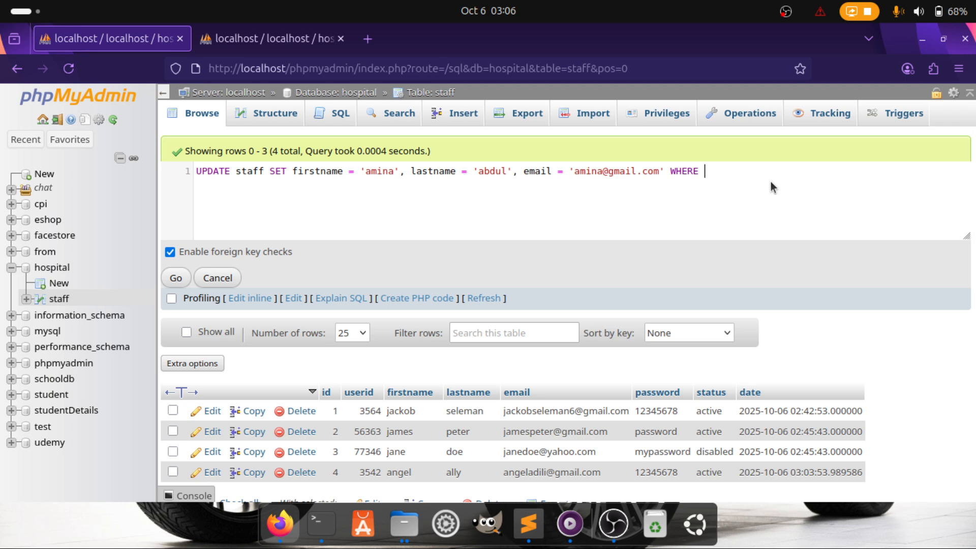
text(us)
key(Return)
text(= )
text("")
text(3542)
click(179, 278)
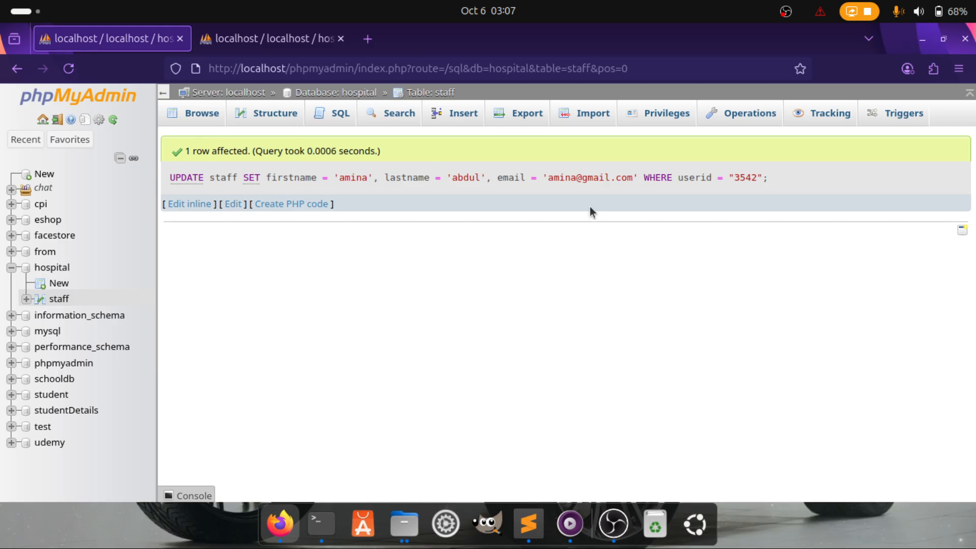
Browse the staff table to confirm row 4's updated first name, then glance at the other tab
click(219, 120)
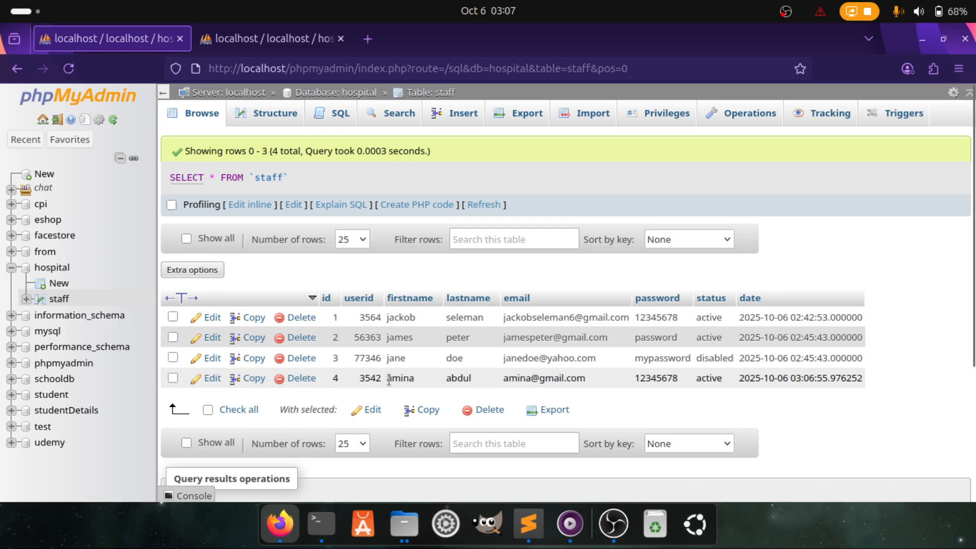
drag(393, 379, 444, 379)
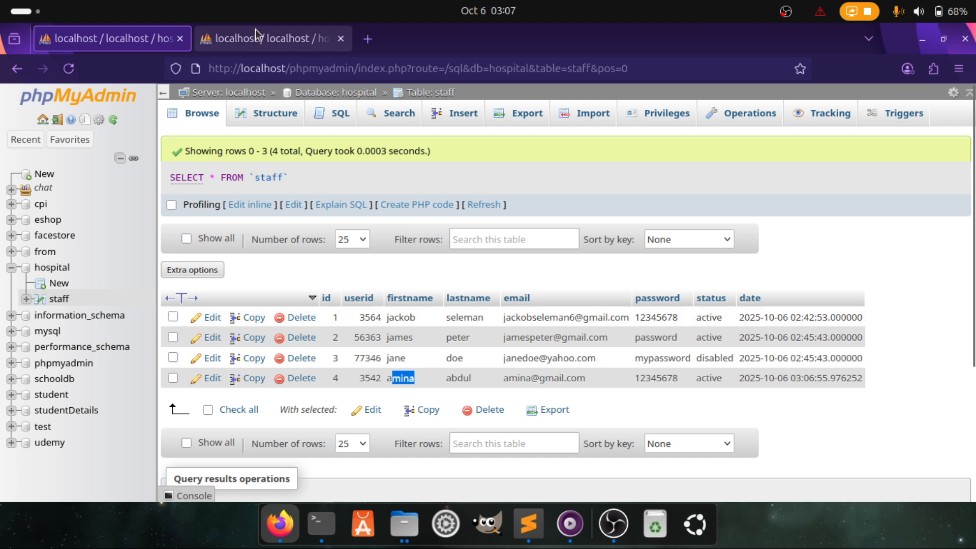
click(229, 38)
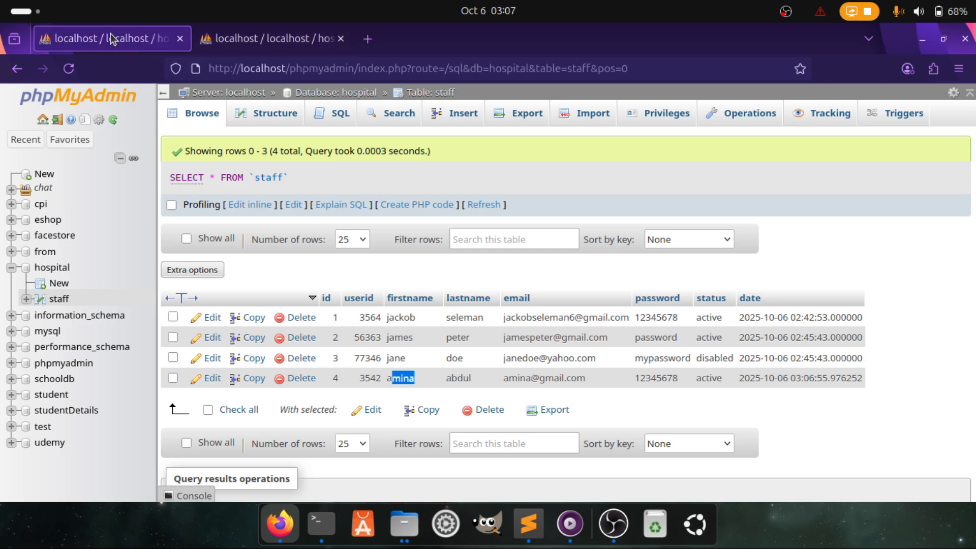
click(270, 39)
click(131, 39)
click(529, 523)
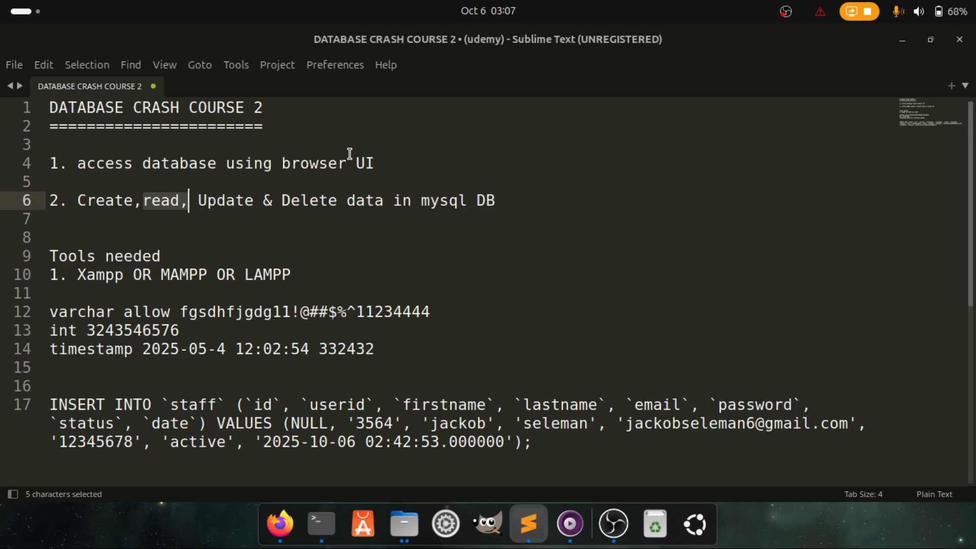
drag(282, 200, 383, 200)
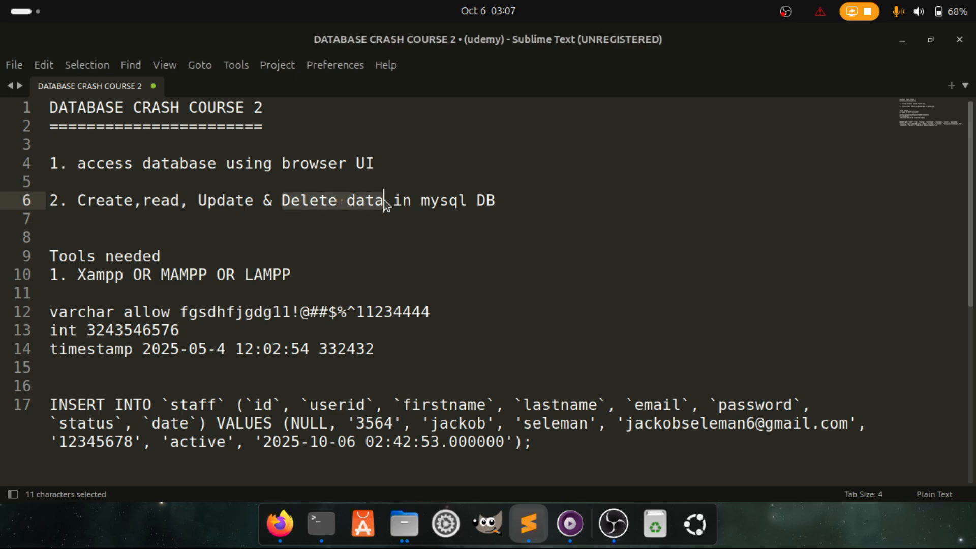
click(269, 529)
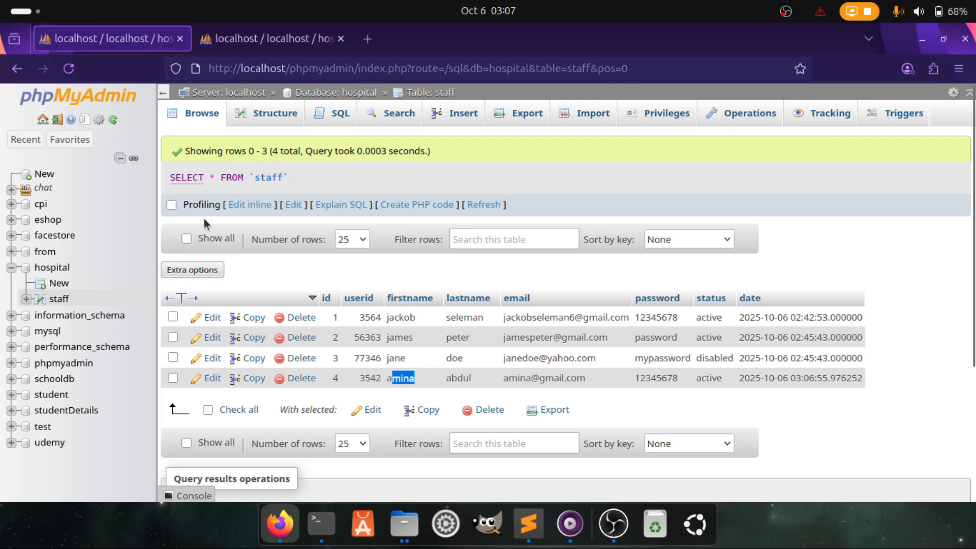
Overwrite the inline query with DELETE FROM staff, picking staff from autocomplete
click(245, 204)
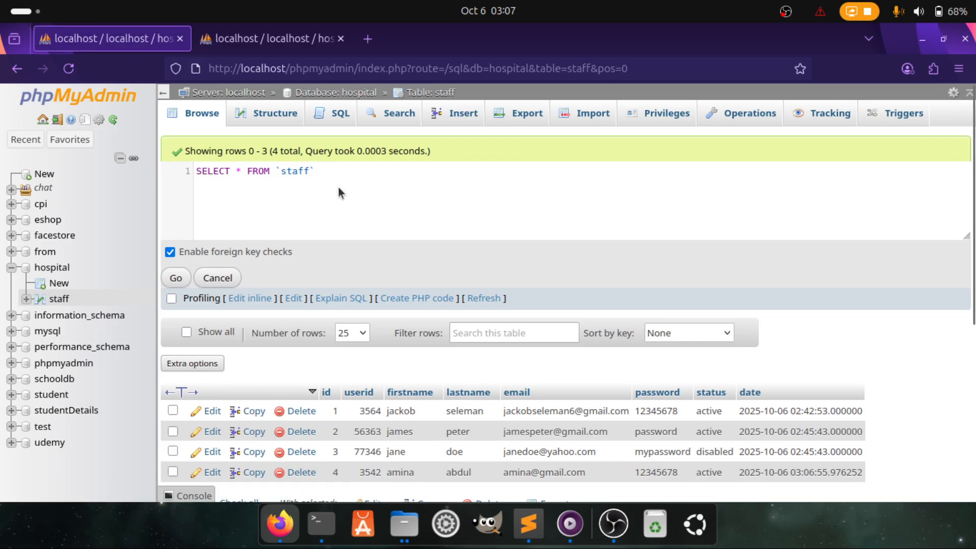
drag(331, 180, 174, 182)
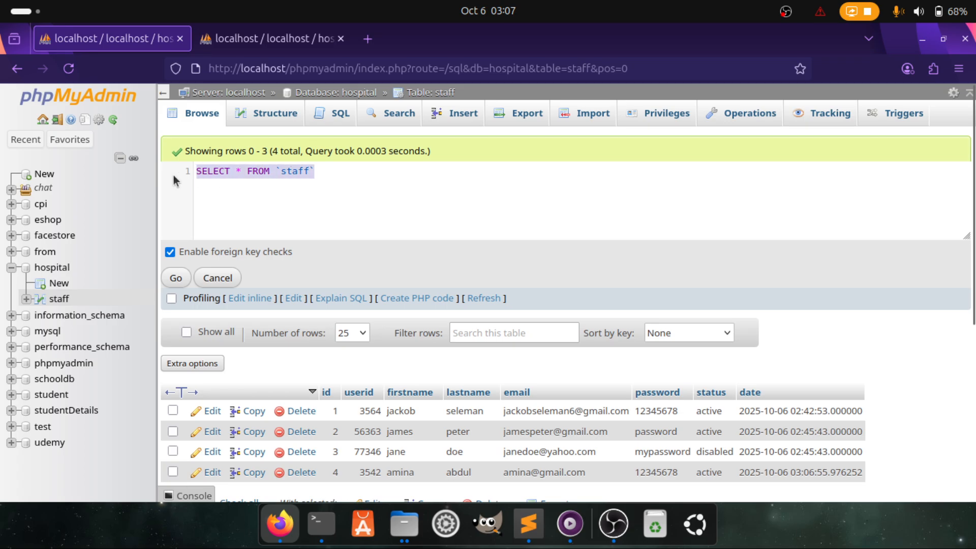
text(DELETE)
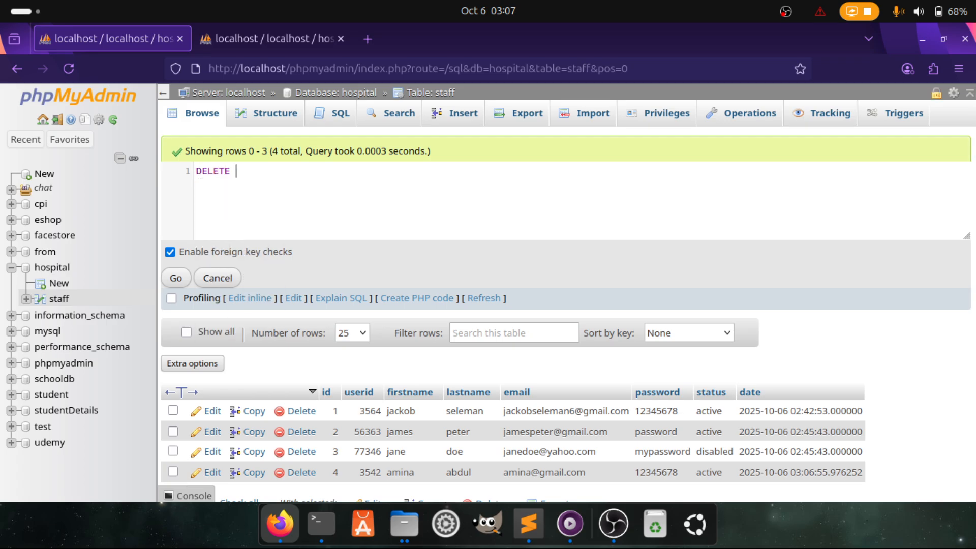
text( FR)
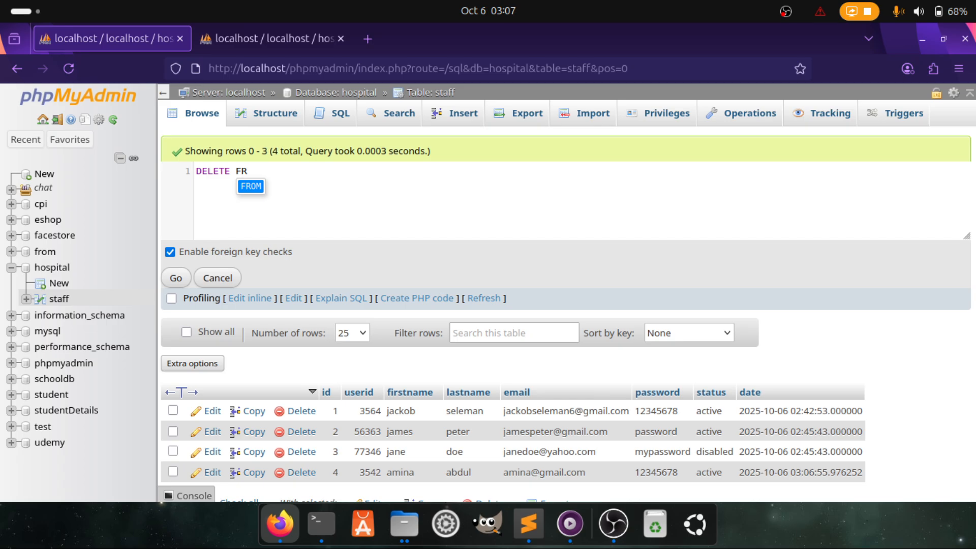
text(OM )
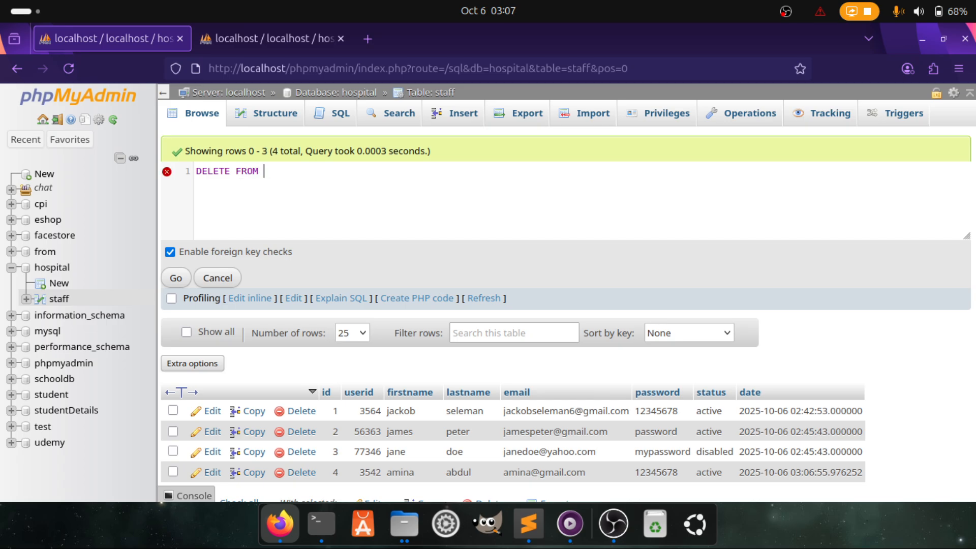
text(s)
key(Down)
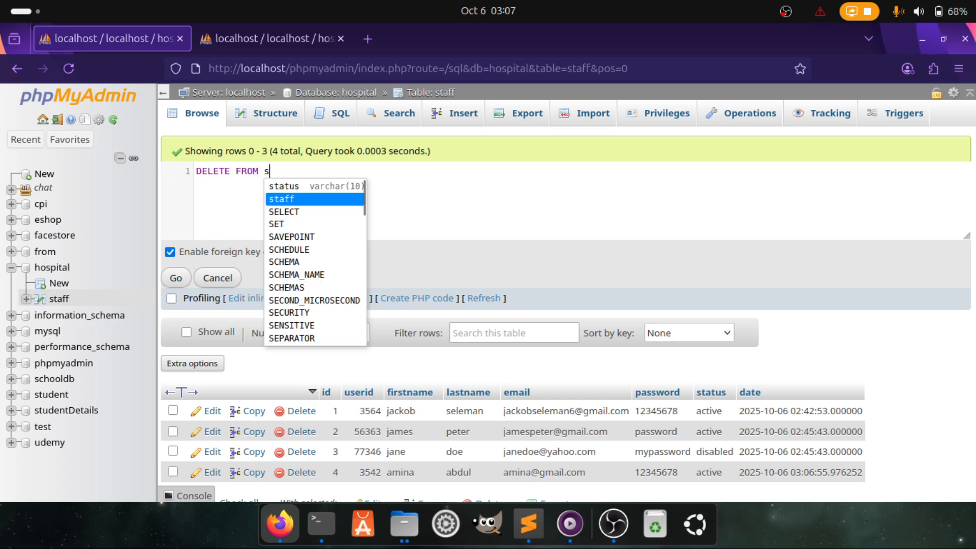
key(Return)
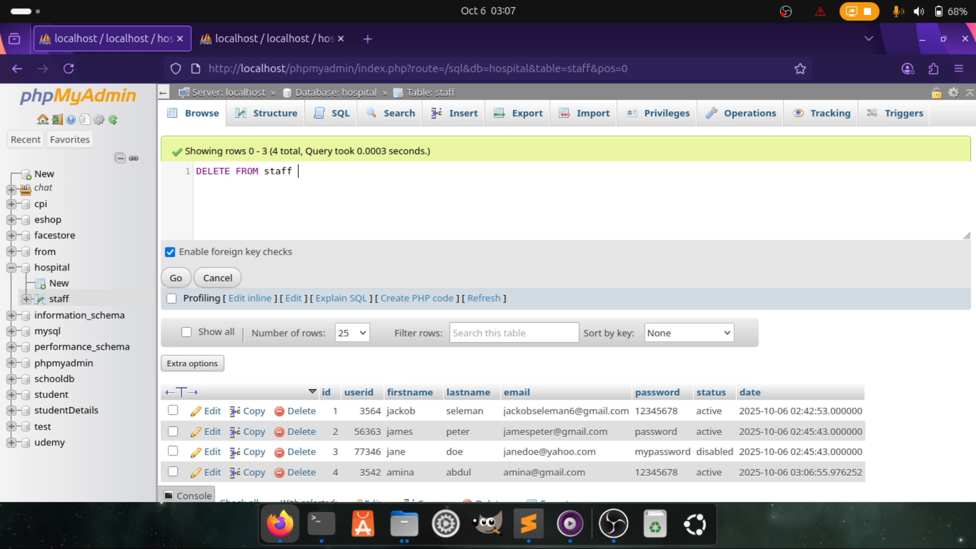
text(W)
key(BackSpace)
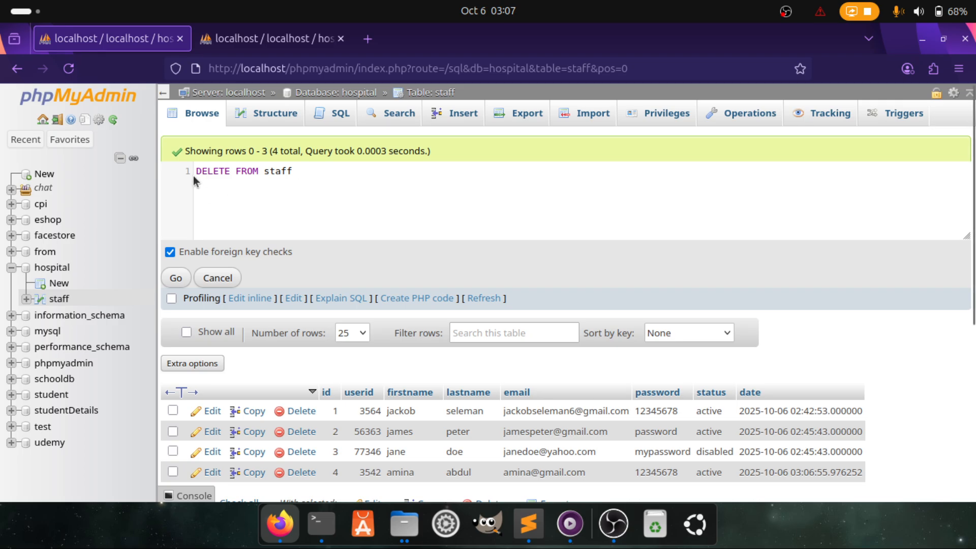
Add WHERE id = 4 and submit the delete query
drag(193, 175, 330, 175)
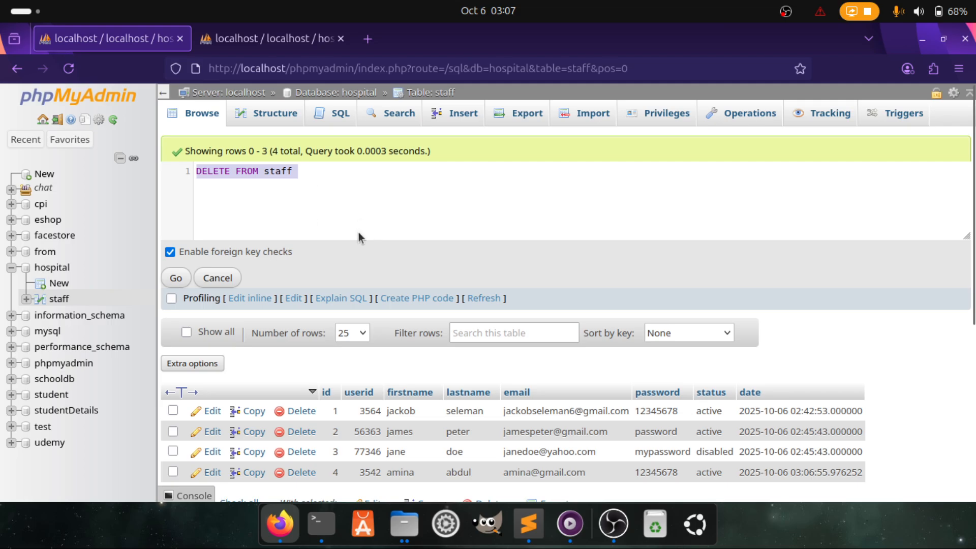
click(316, 173)
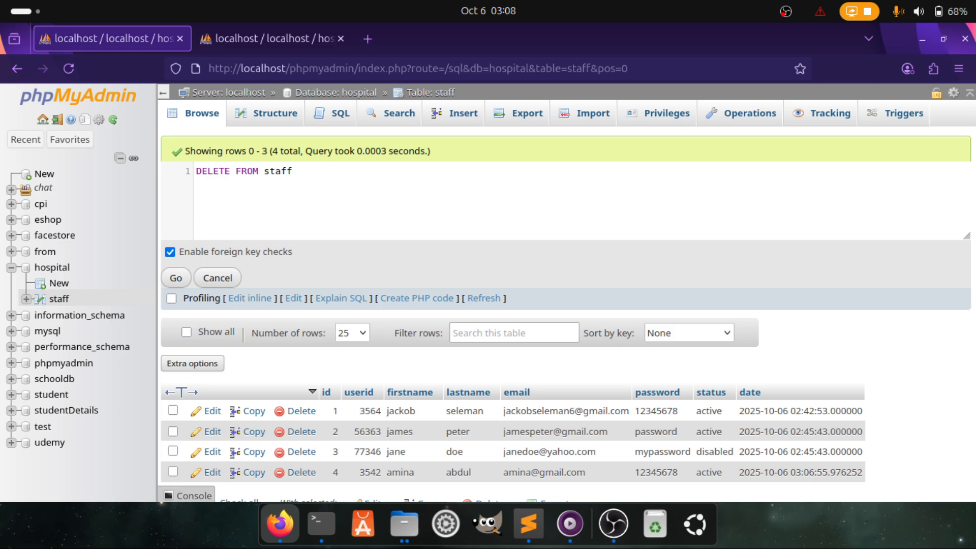
text(WHERE id = 4)
scroll(315, 314, down, 3)
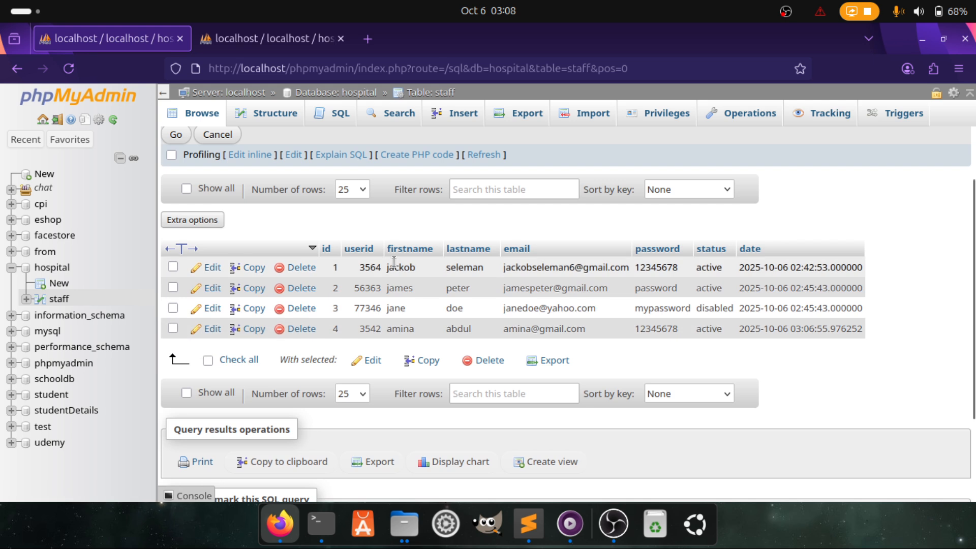
scroll(394, 262, up, 3)
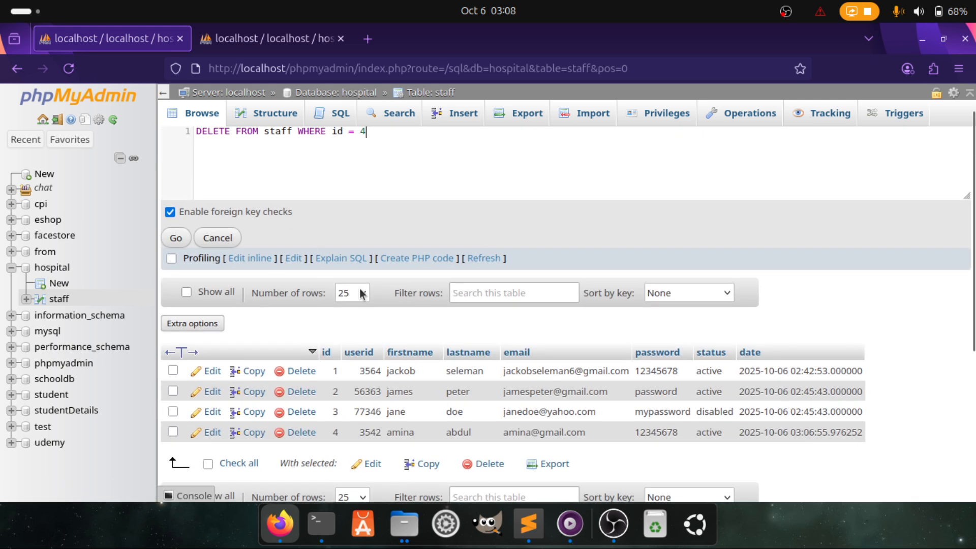
click(178, 239)
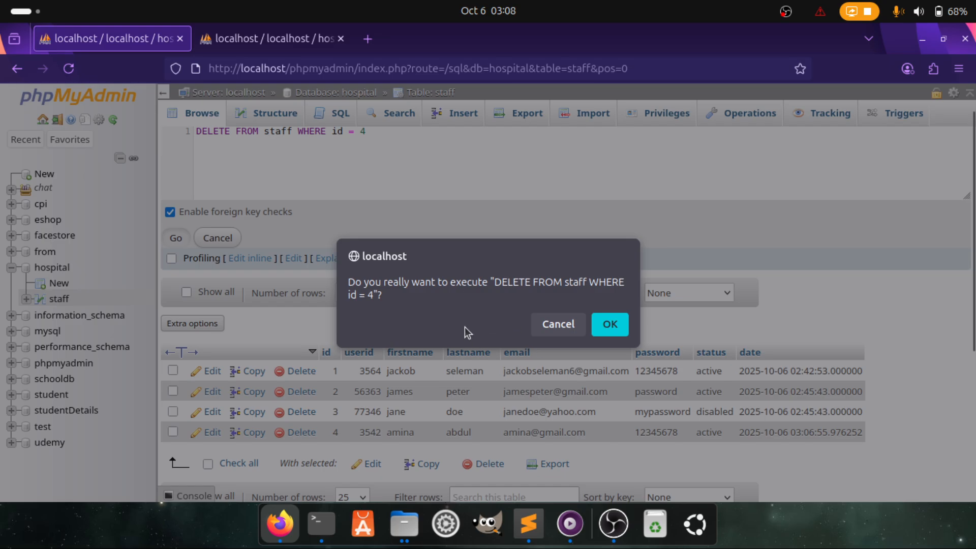
Confirm deleting row 4, then browse the staff table showing the remaining rows, ids 1–3
click(613, 324)
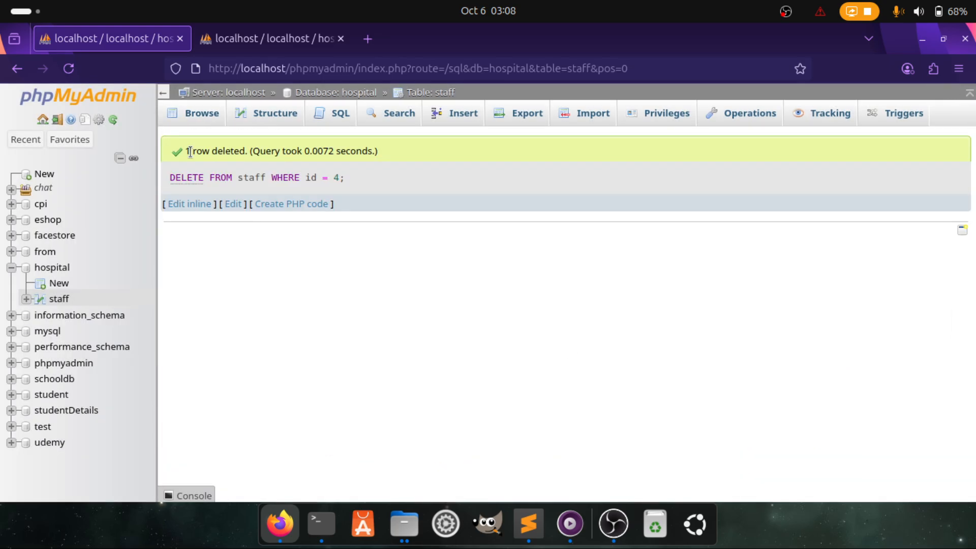
drag(190, 151, 388, 148)
click(204, 113)
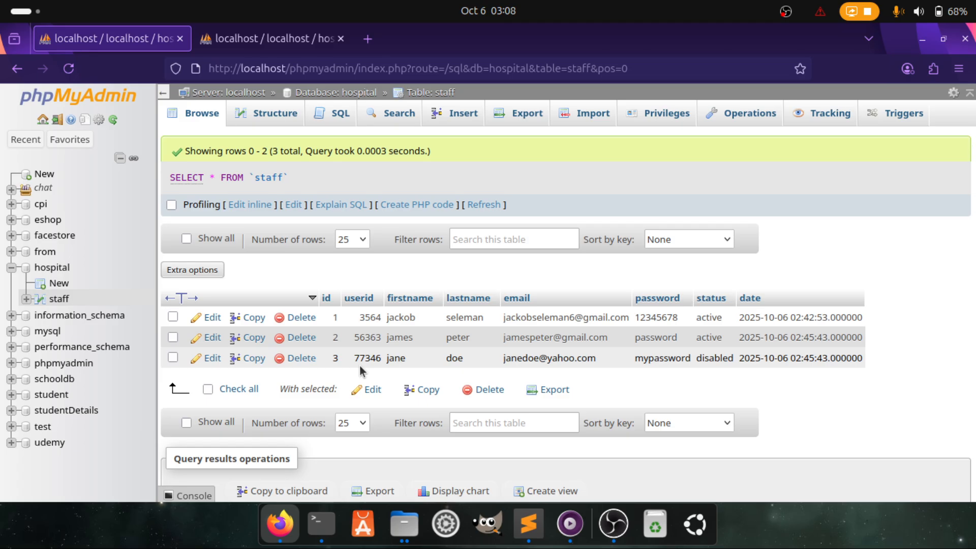
click(529, 523)
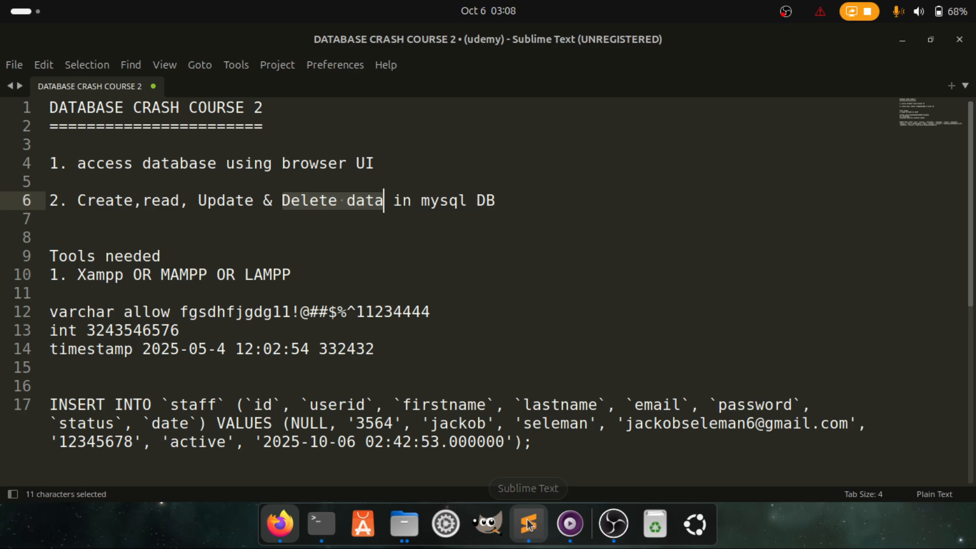
drag(76, 200, 143, 199)
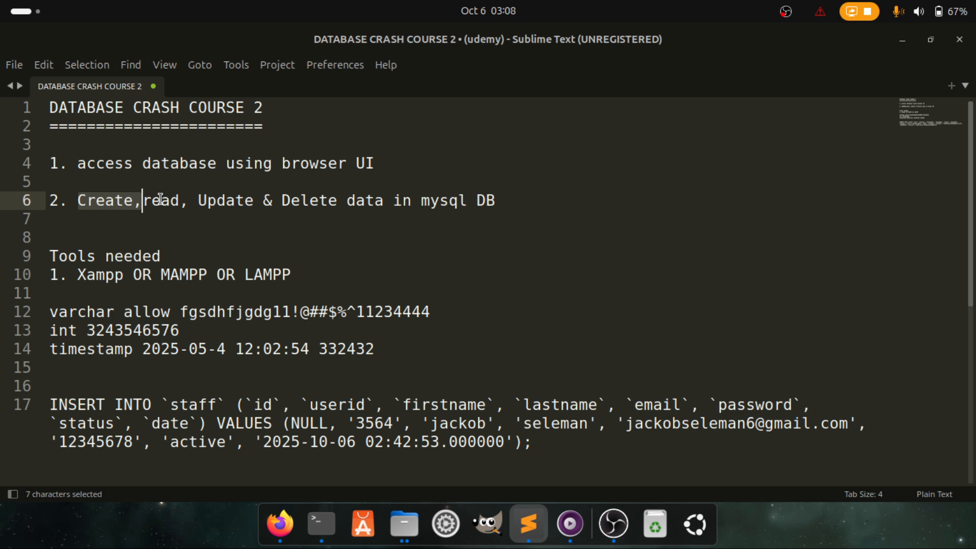
click(516, 208)
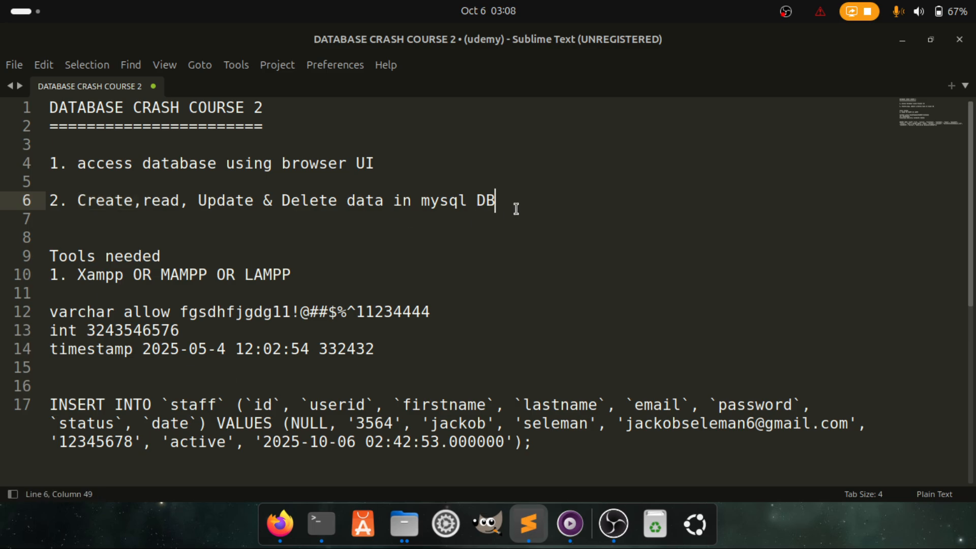
drag(515, 208, 29, 109)
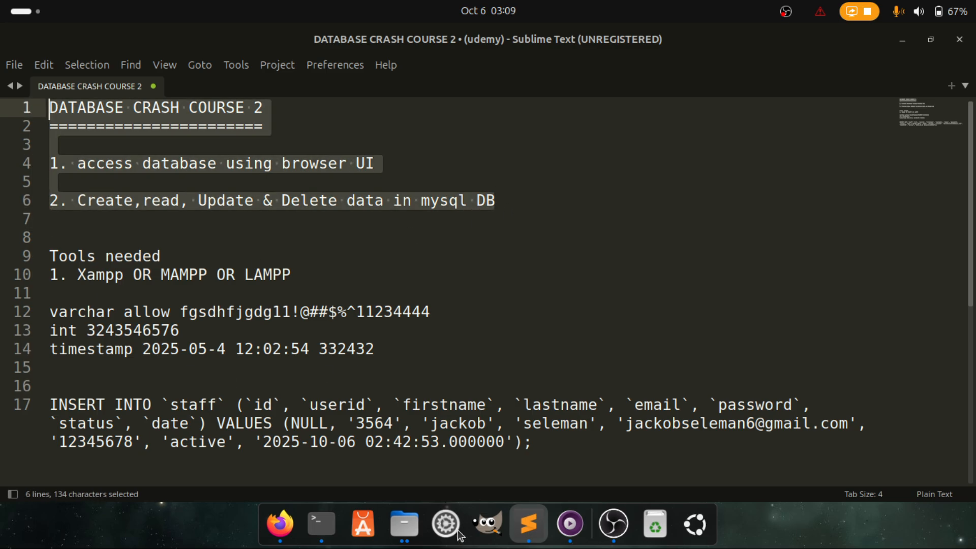
click(269, 516)
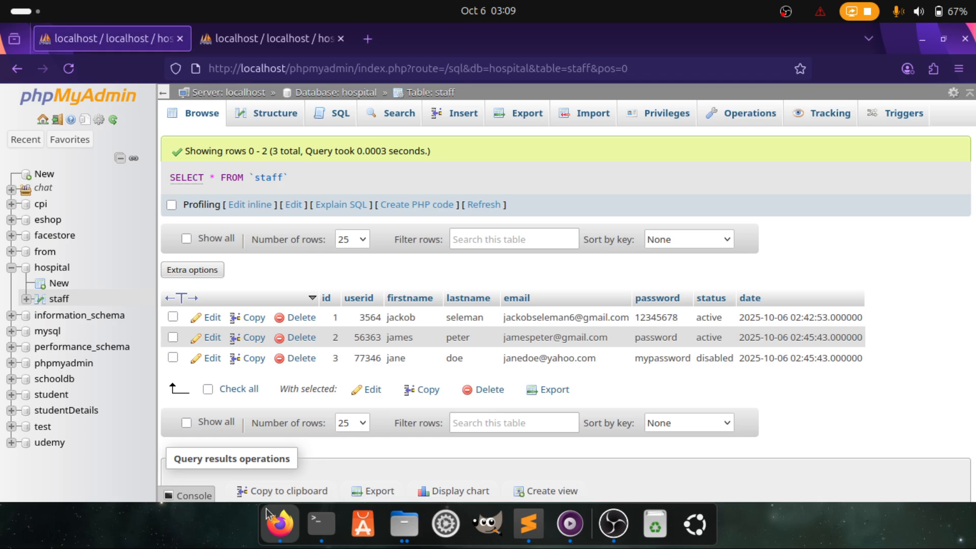
Select and delete the leftover query text in the staff table's SQL box
click(268, 112)
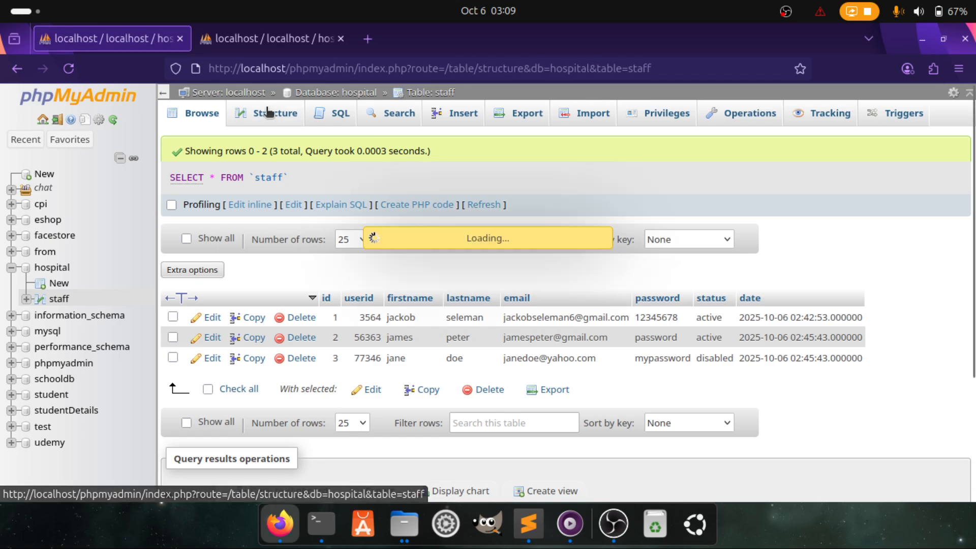
click(199, 117)
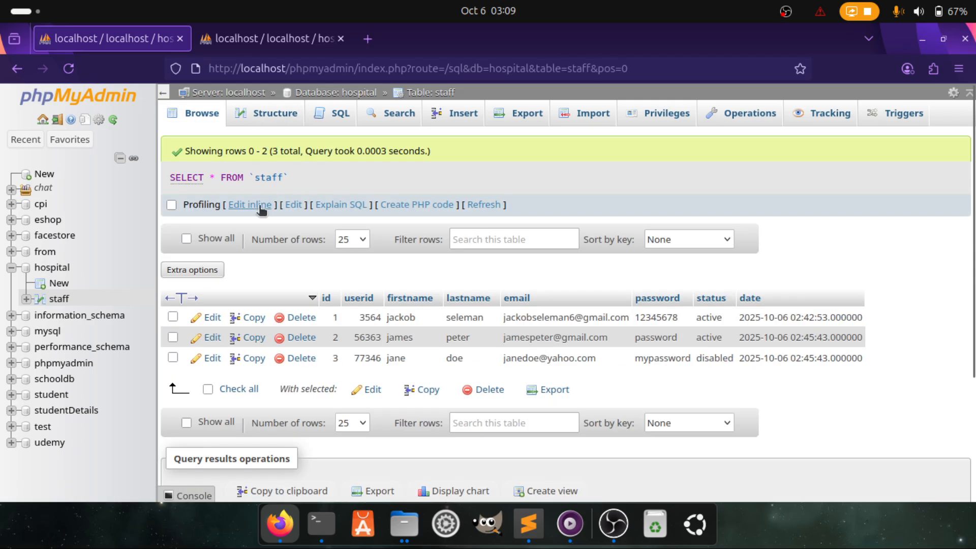
click(249, 205)
drag(328, 172, 163, 176)
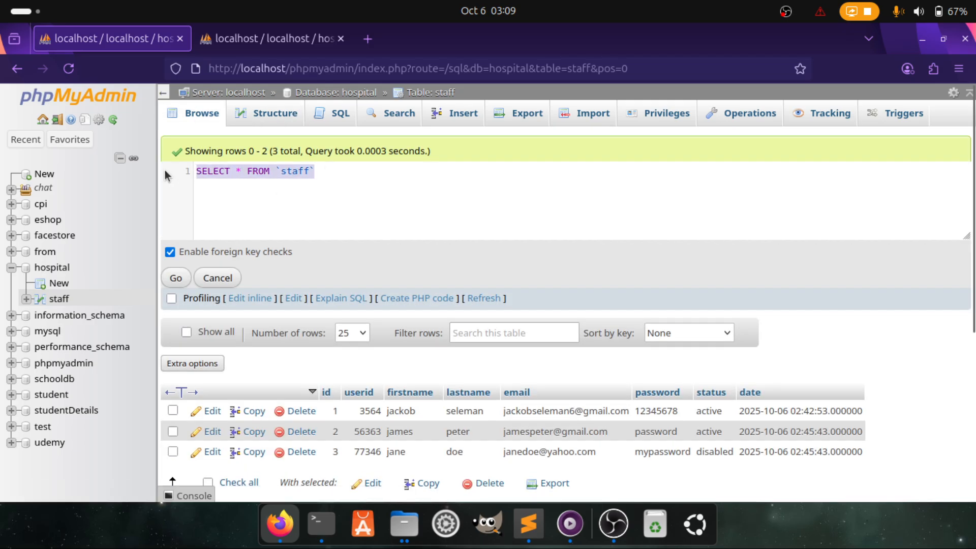
text(3542)
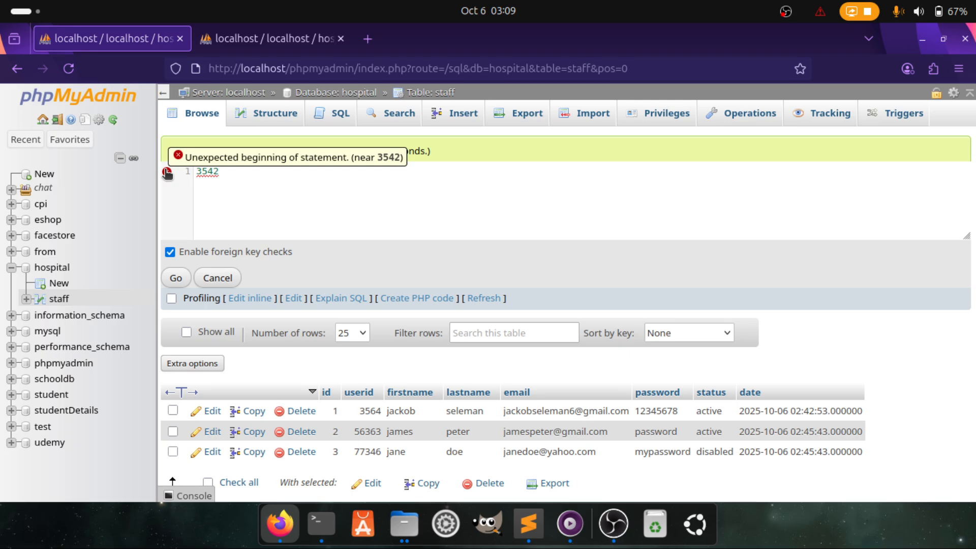
key(BackSpace)
key(BackSpace)
key(BackSpace)
key(BackSpace)
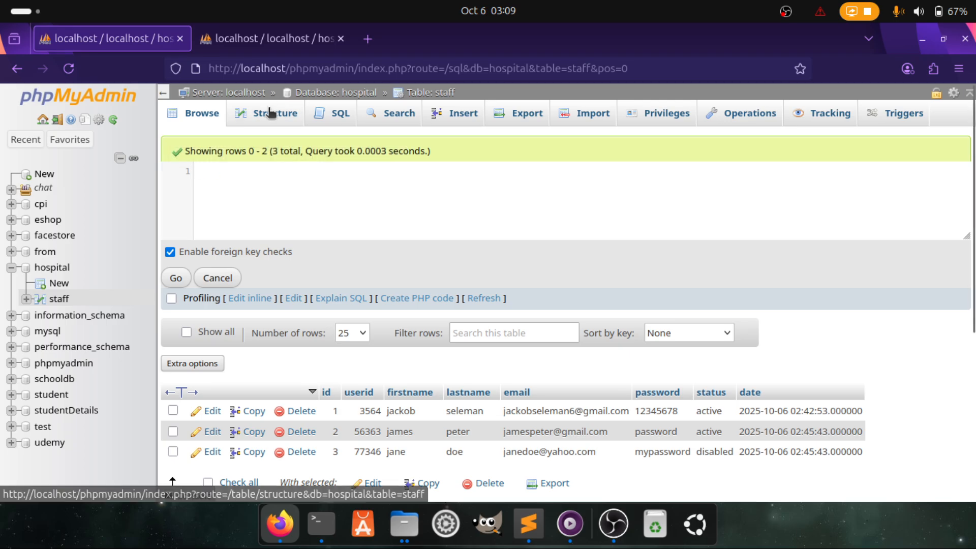
Leave the page without saving, reload Browse on the other tab, and open staff's Insert form
click(271, 112)
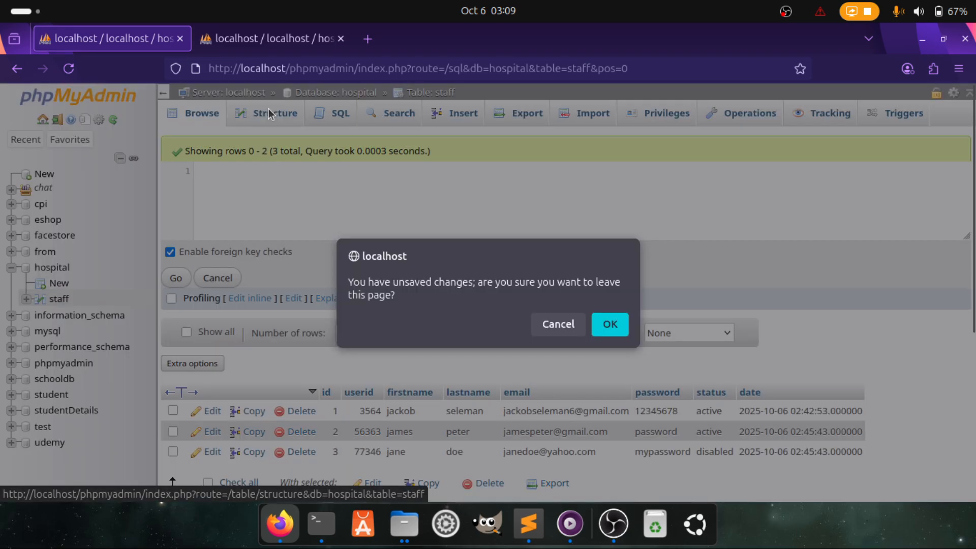
click(610, 324)
click(459, 114)
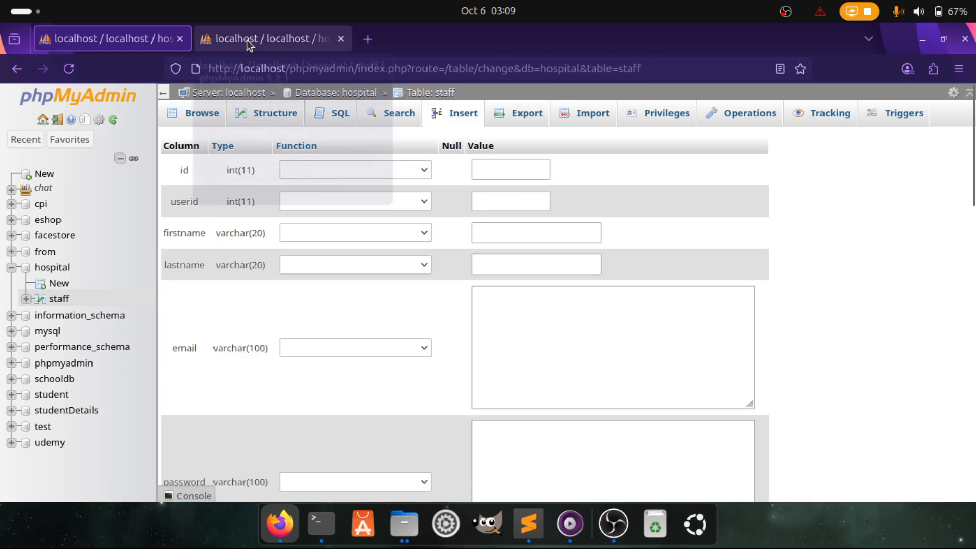
click(239, 30)
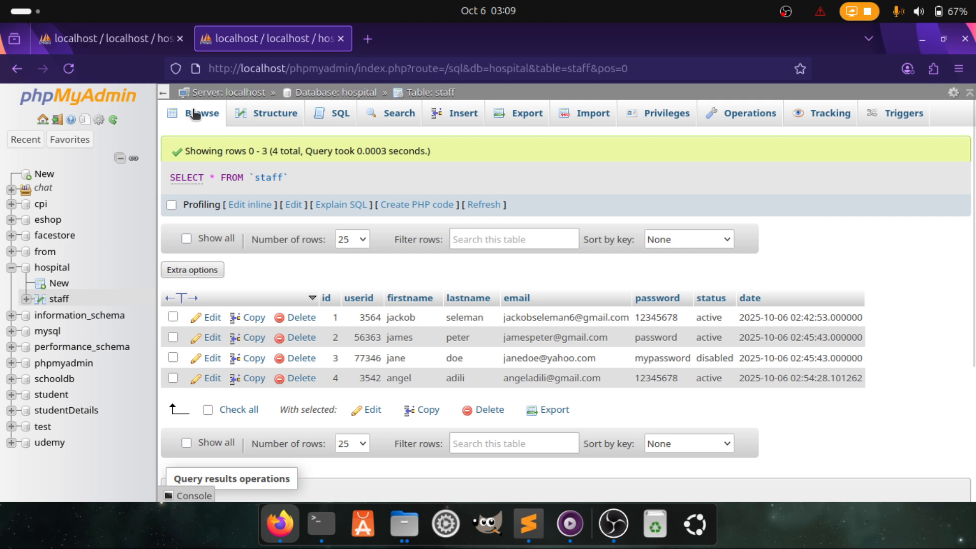
click(194, 113)
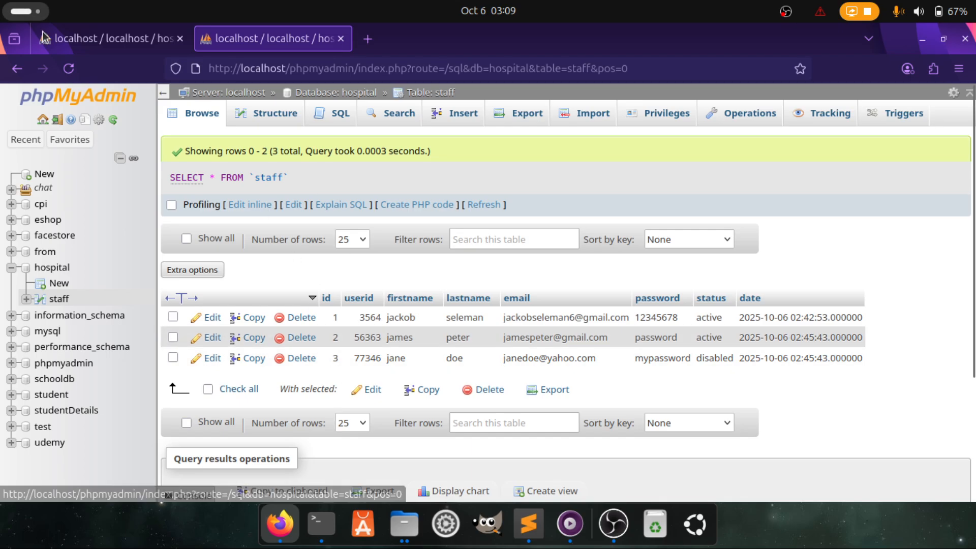
click(86, 40)
Enter userid 64342 and the staff member's first and last names, fixing typos
click(463, 121)
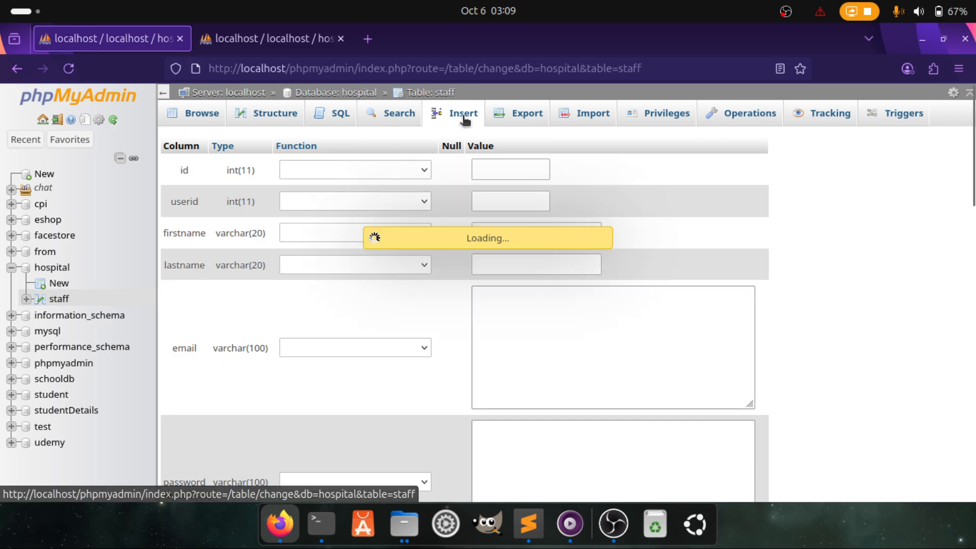
click(500, 192)
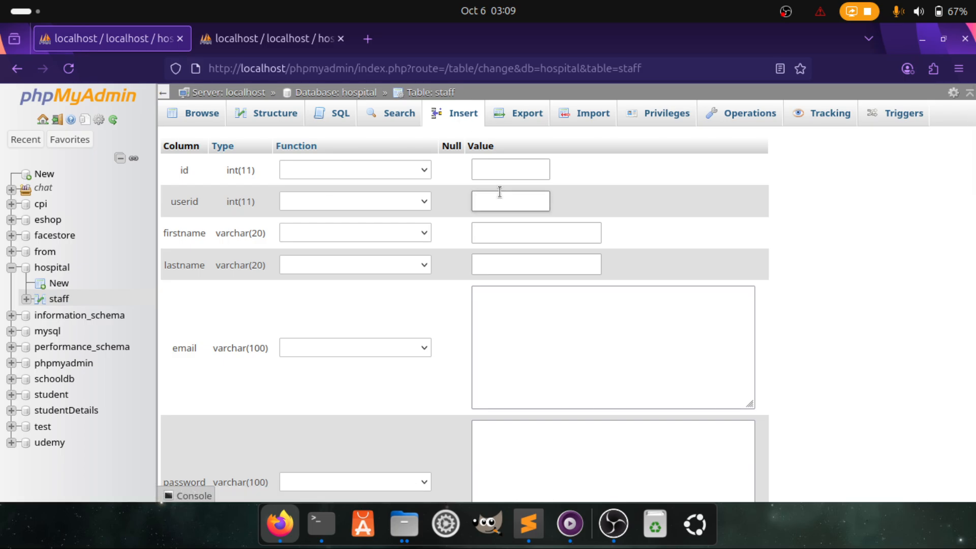
text(michael)
click(503, 233)
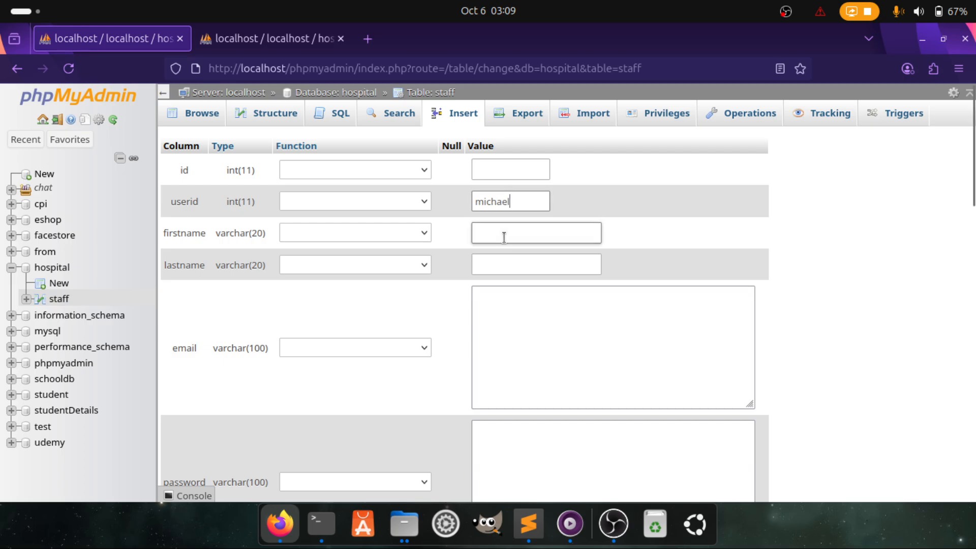
drag(570, 201, 508, 201)
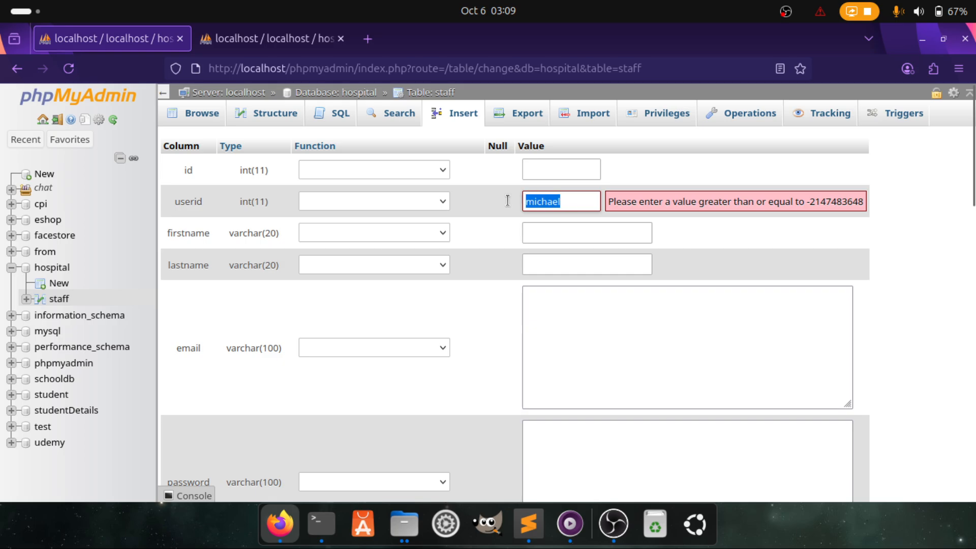
key(BackSpace)
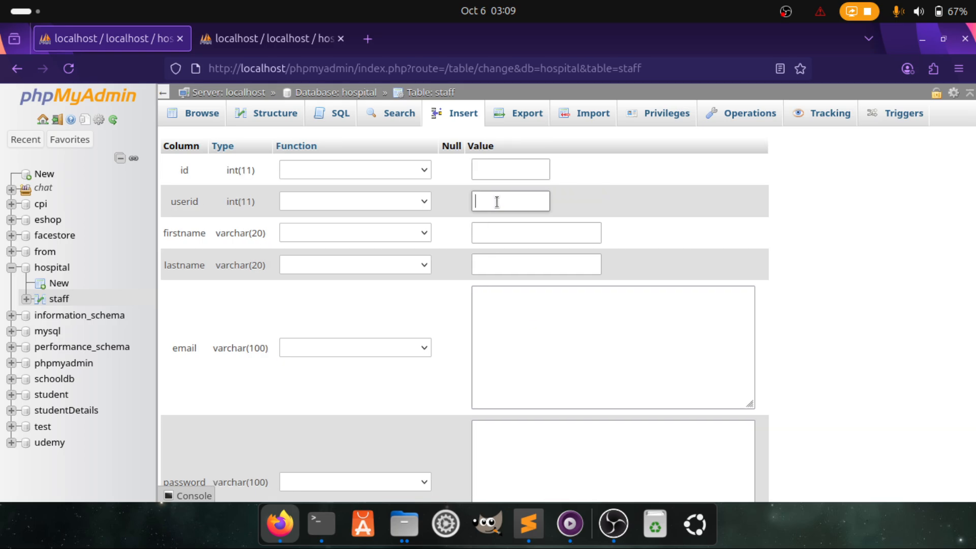
text(64342)
click(512, 229)
text(michael)
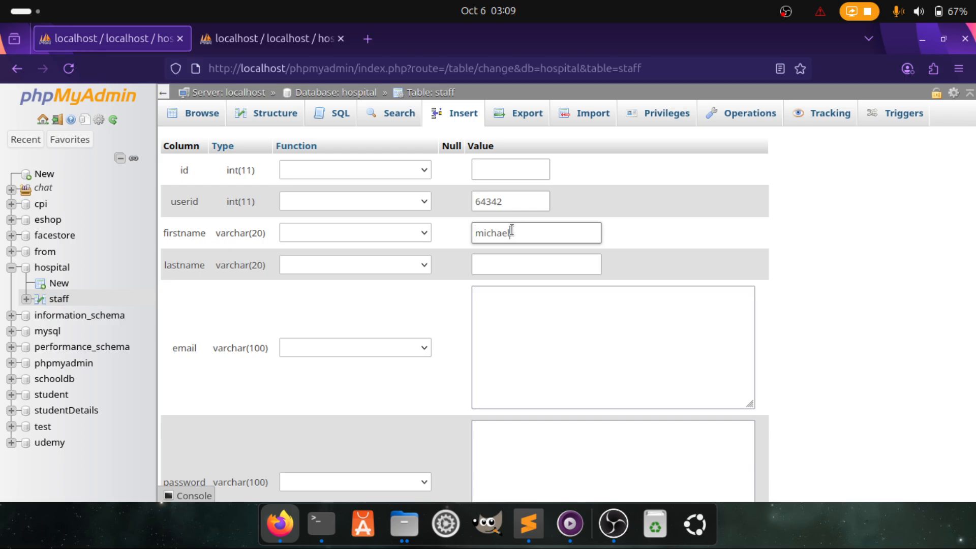
click(511, 259)
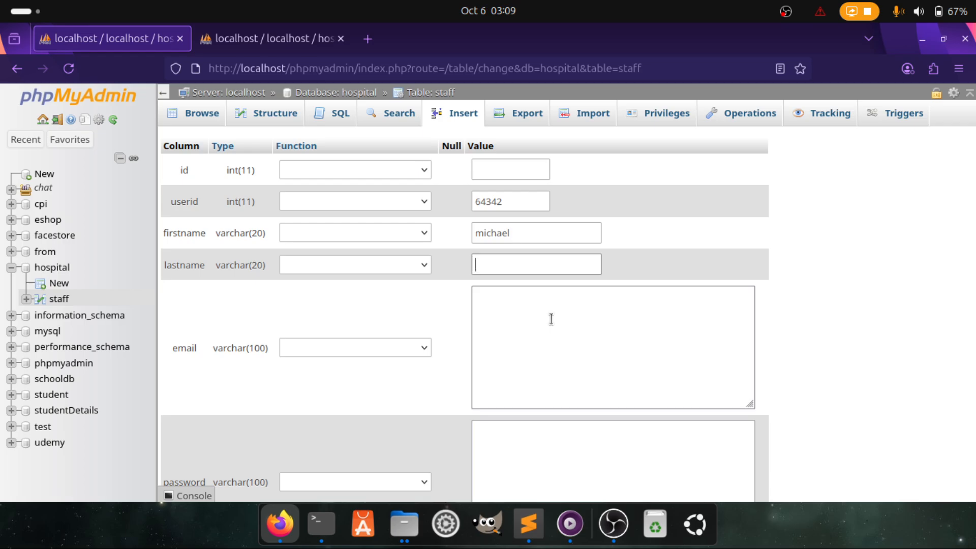
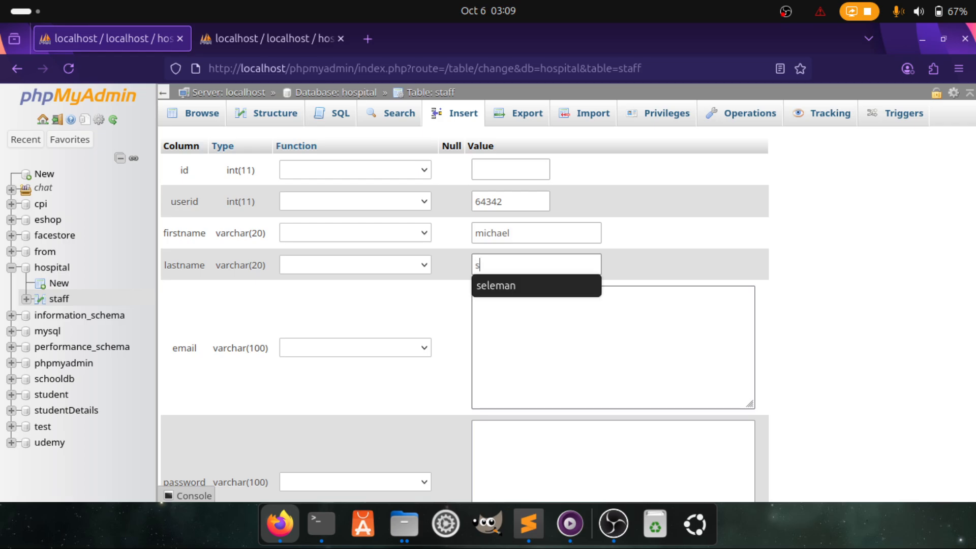
key(BackSpace)
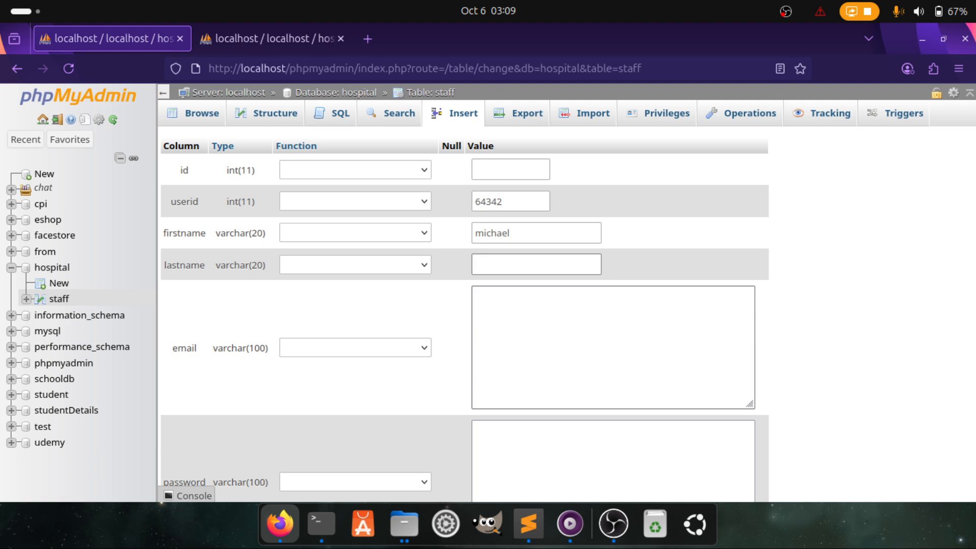
Fill in the staff member's gmail.com e-mail address and a password
click(545, 349)
double_click(508, 228)
key(ctrl+c)
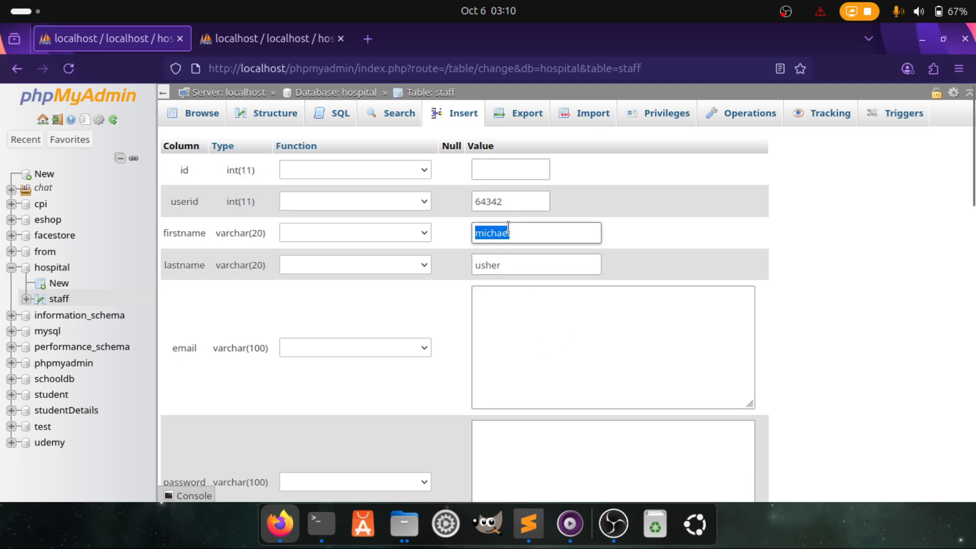
click(525, 308)
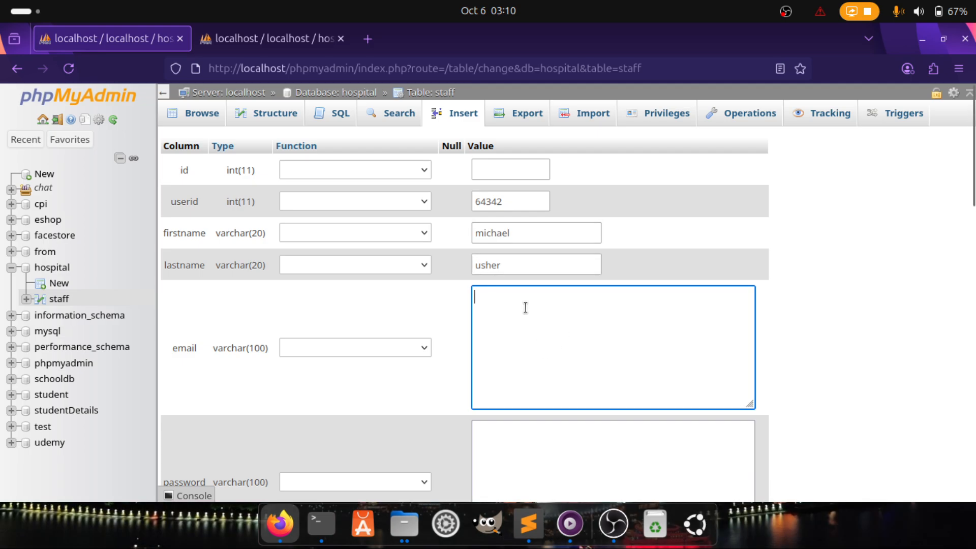
key(ctrl+v)
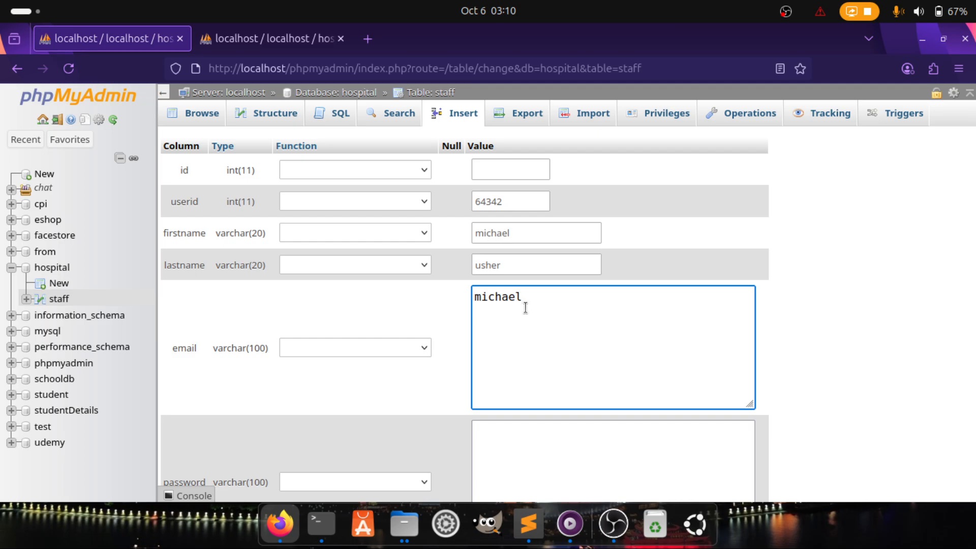
text(@gmail.cpm)
key(BackSpace)
key(BackSpace)
text(om)
click(474, 433)
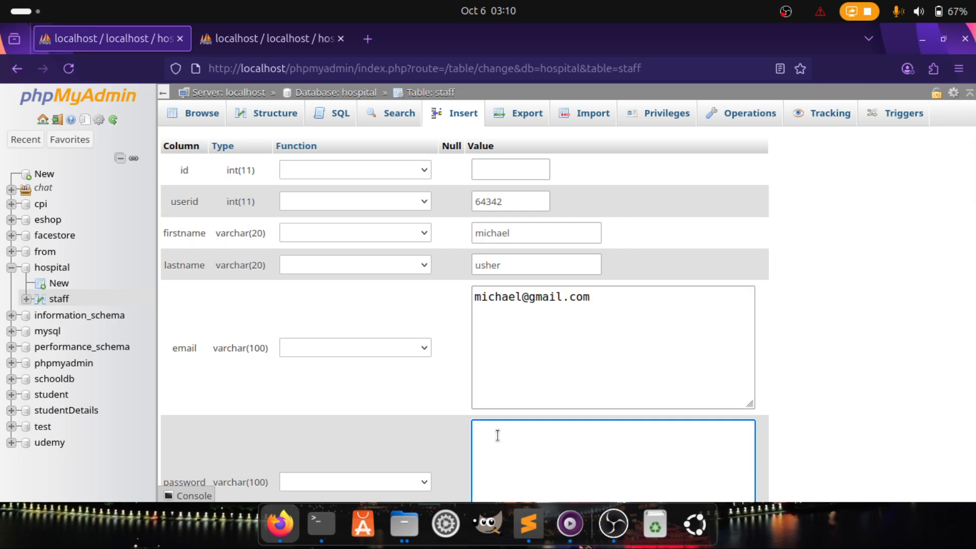
text(password)
scroll(529, 376, down, 3)
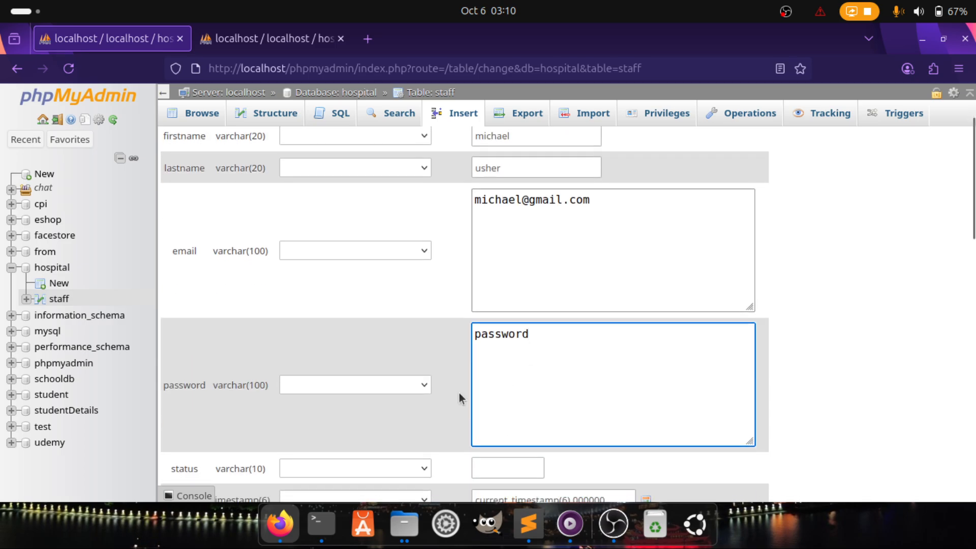
scroll(459, 392, down, 3)
click(501, 299)
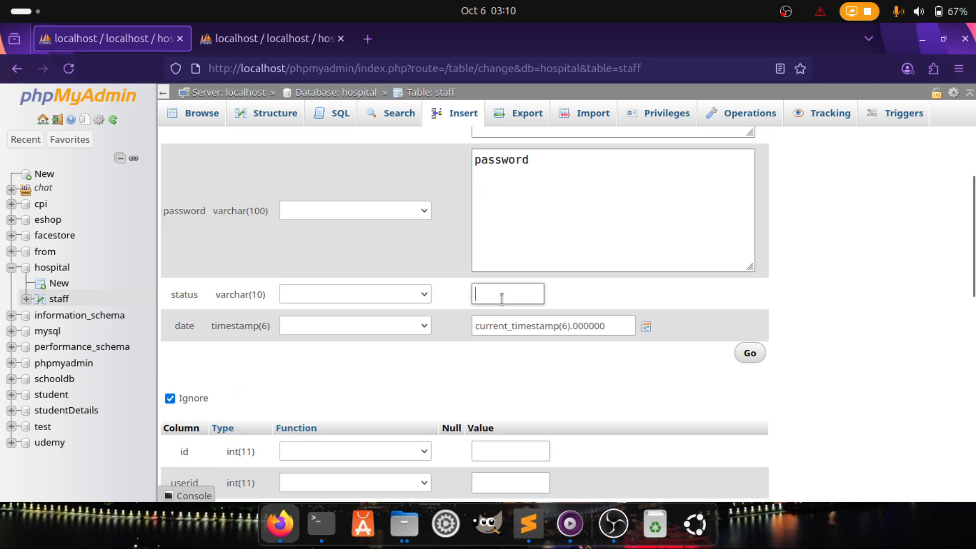
text(act)
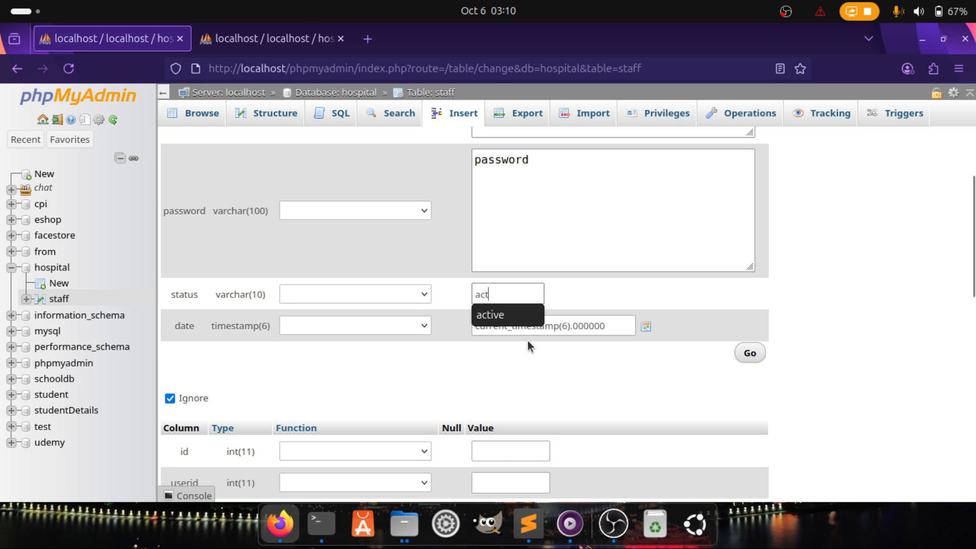
click(531, 315)
click(580, 328)
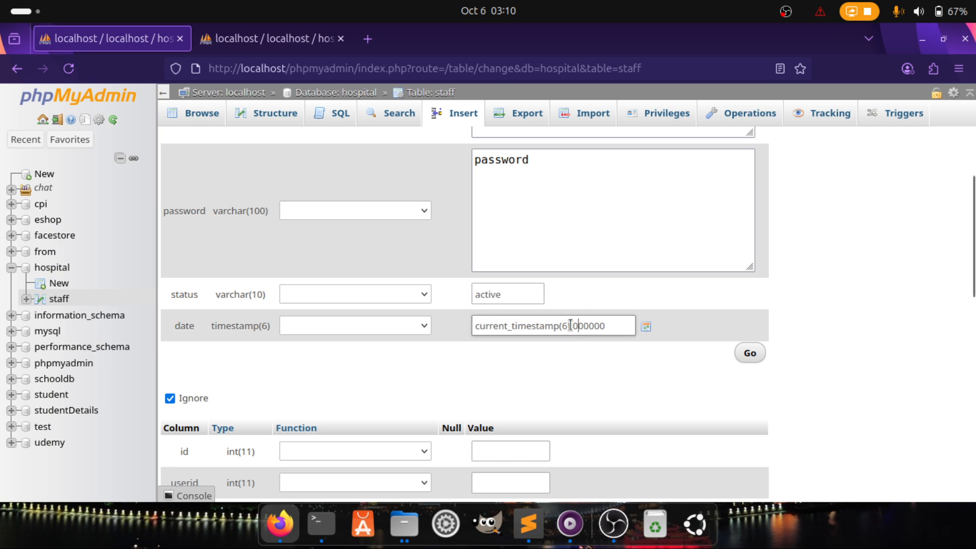
click(648, 329)
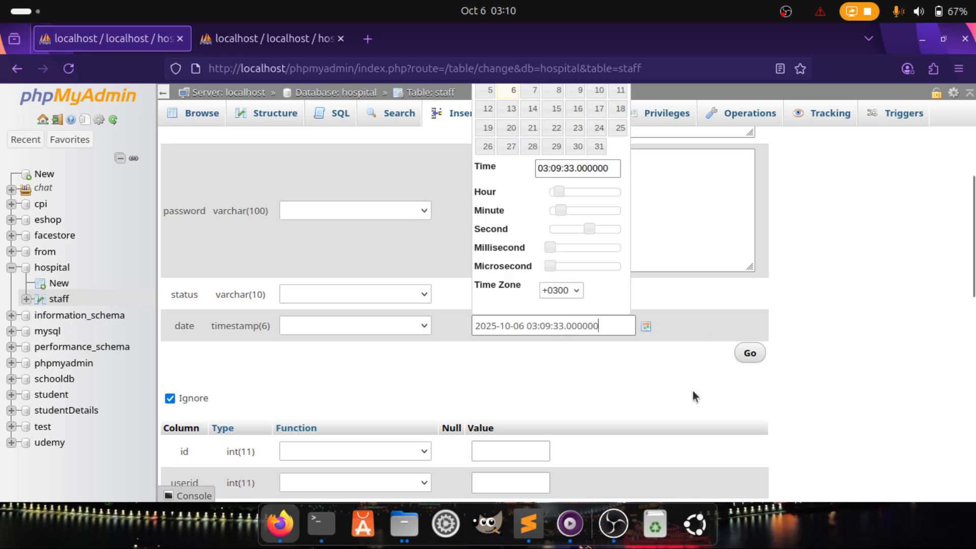
click(678, 395)
click(751, 353)
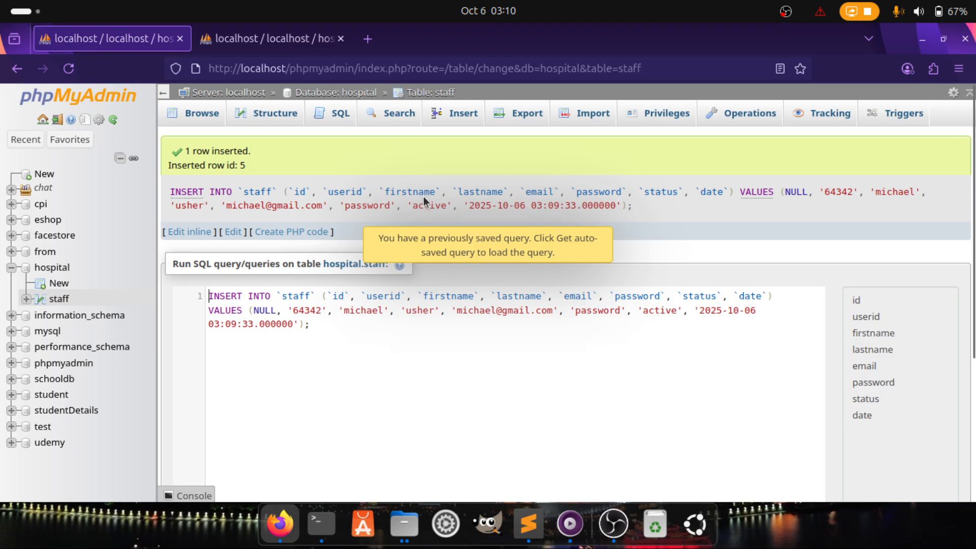
List the staff rows and point out ids 1, 2 and the new id 5
click(202, 116)
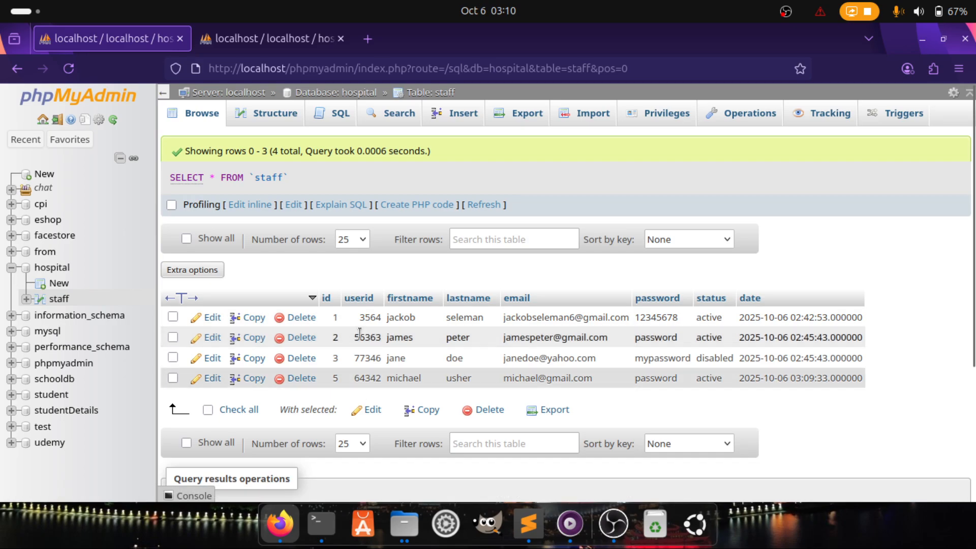
double_click(334, 317)
double_click(335, 337)
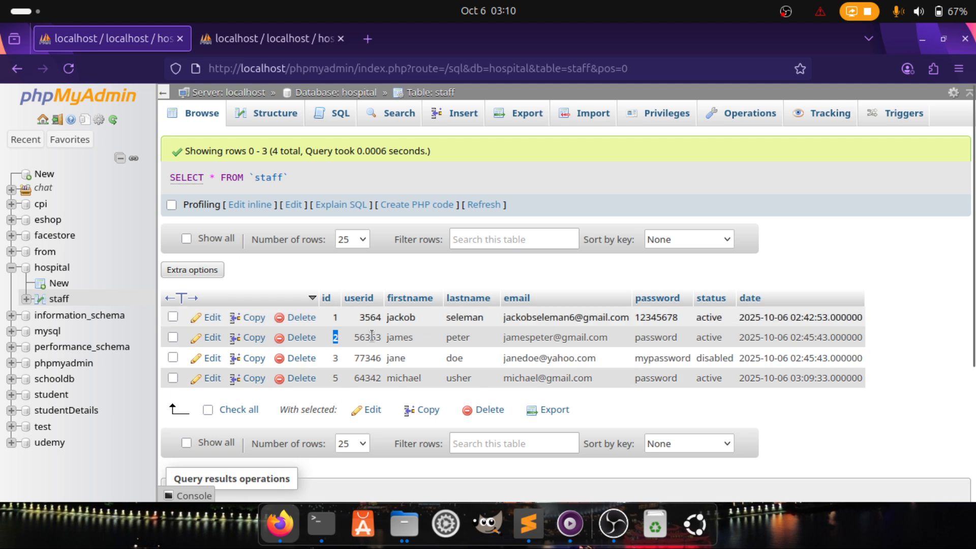
double_click(334, 379)
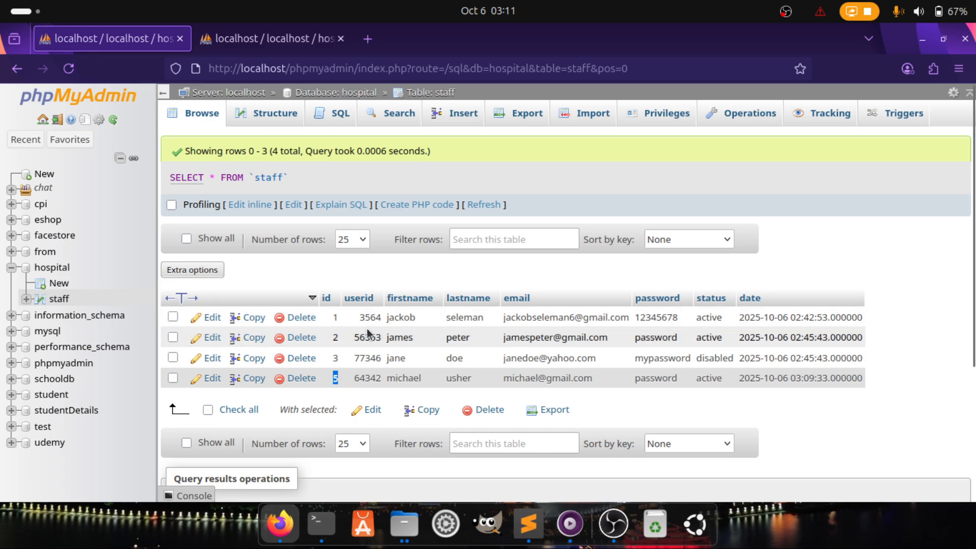
double_click(410, 319)
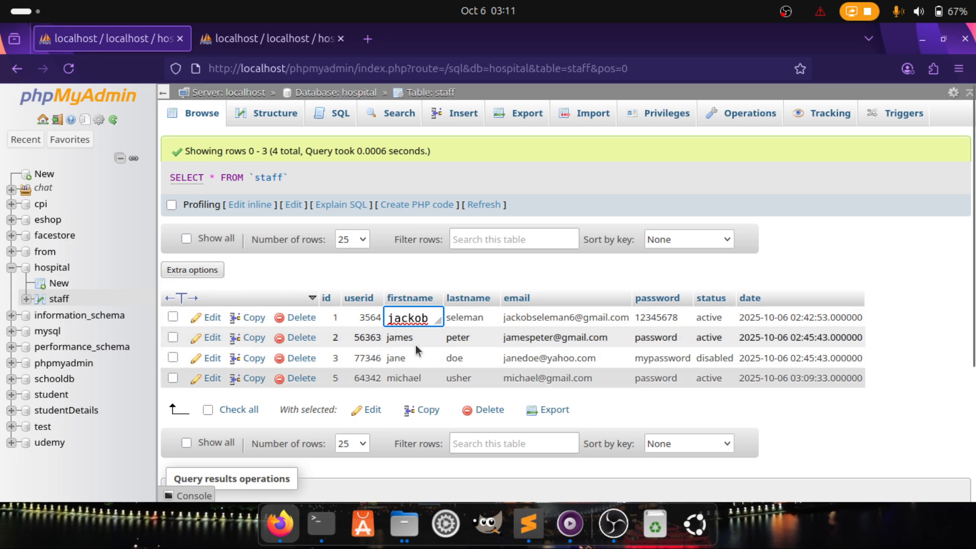
Edit row 5's last name inline and save the single-row UPDATE
double_click(463, 378)
key(BackSpace)
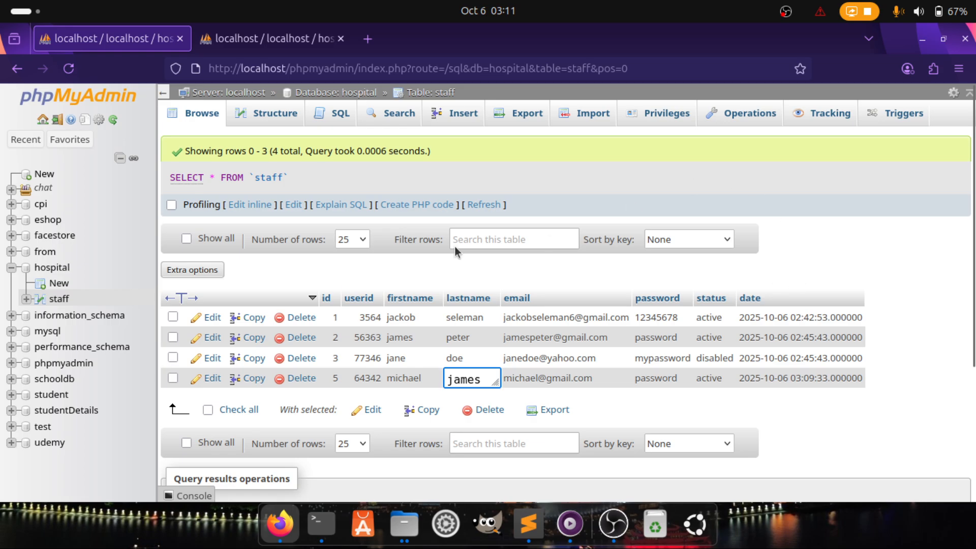
key(Return)
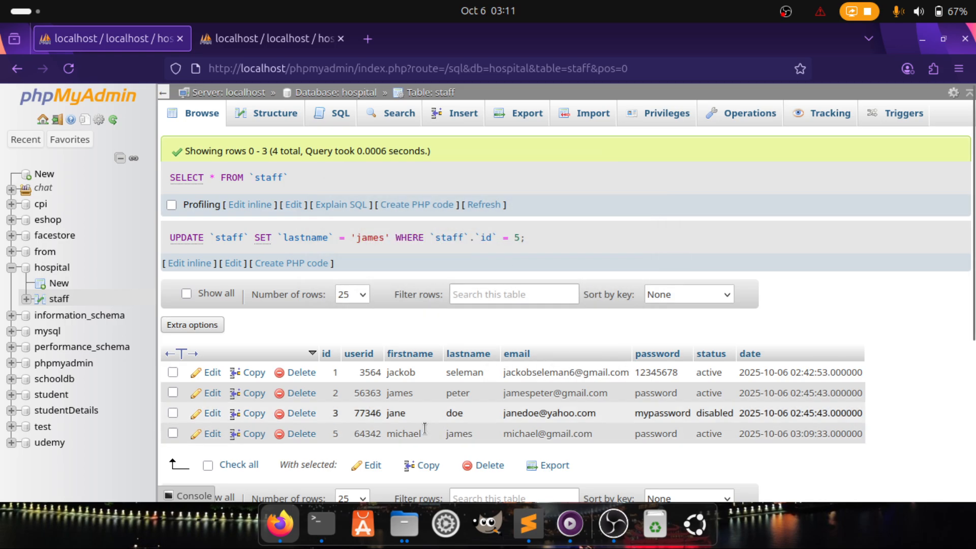
scroll(369, 374, down, 5)
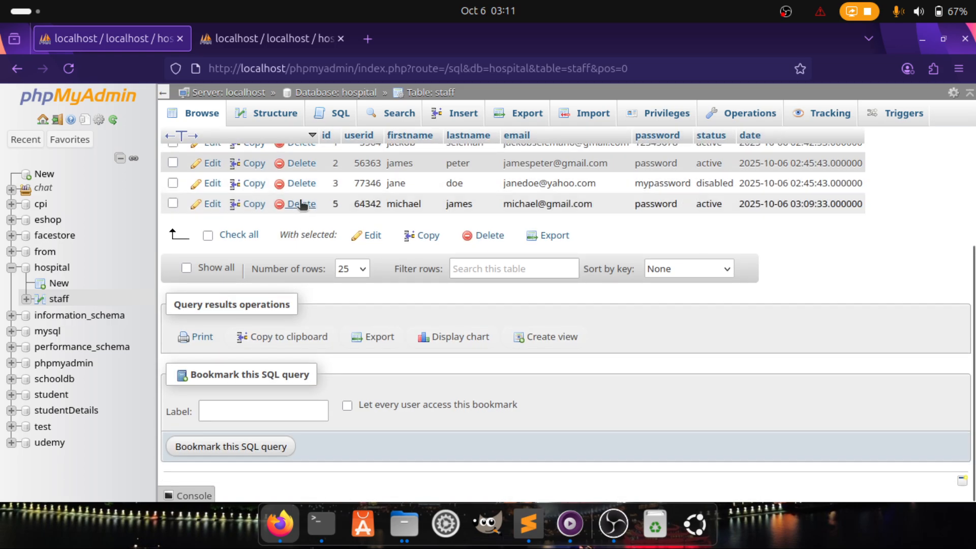
Delete row 5, cancelling the first confirmation and accepting the second
click(301, 204)
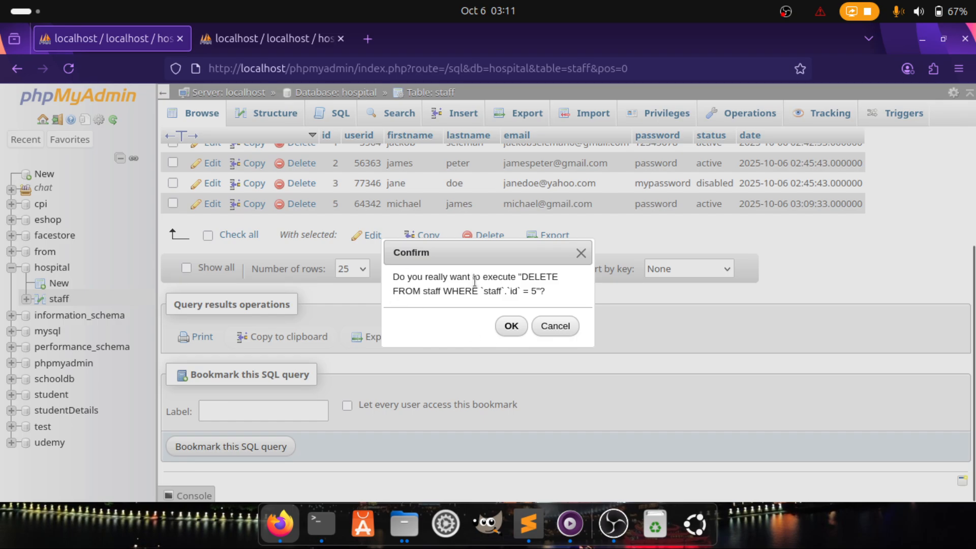
click(558, 327)
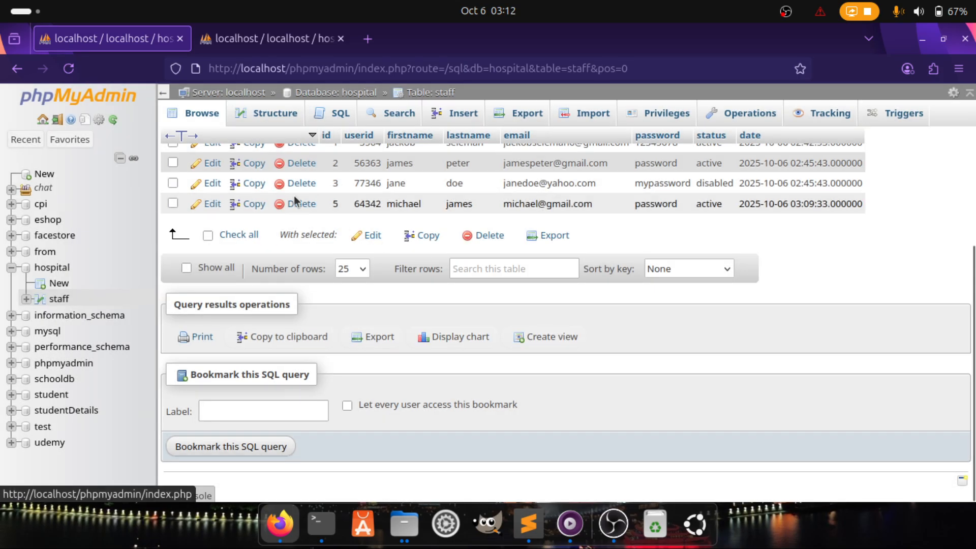
click(300, 211)
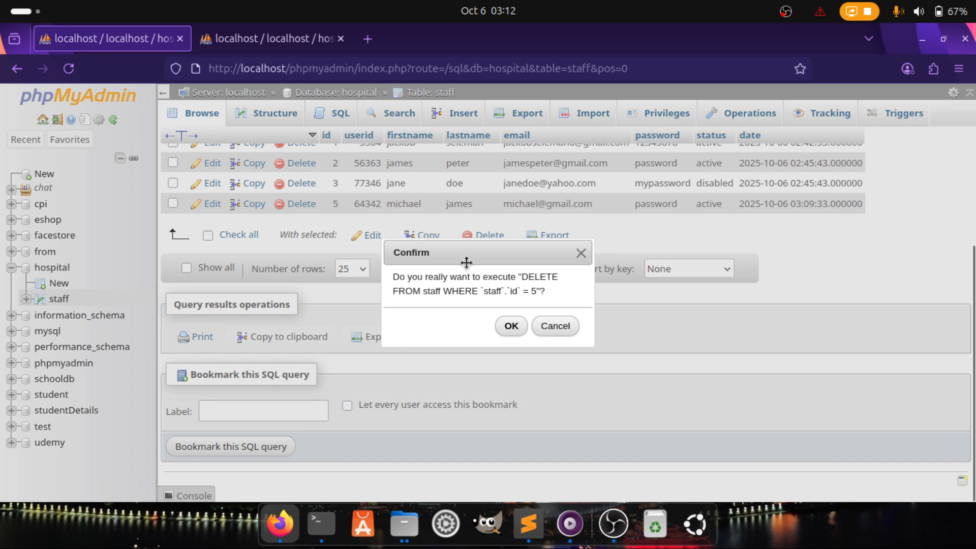
click(511, 327)
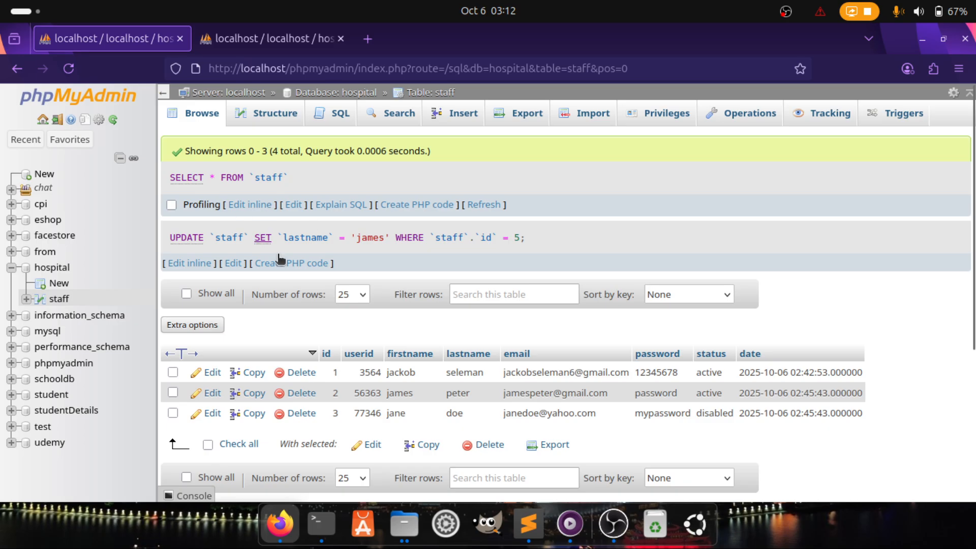
scroll(308, 326, down, 3)
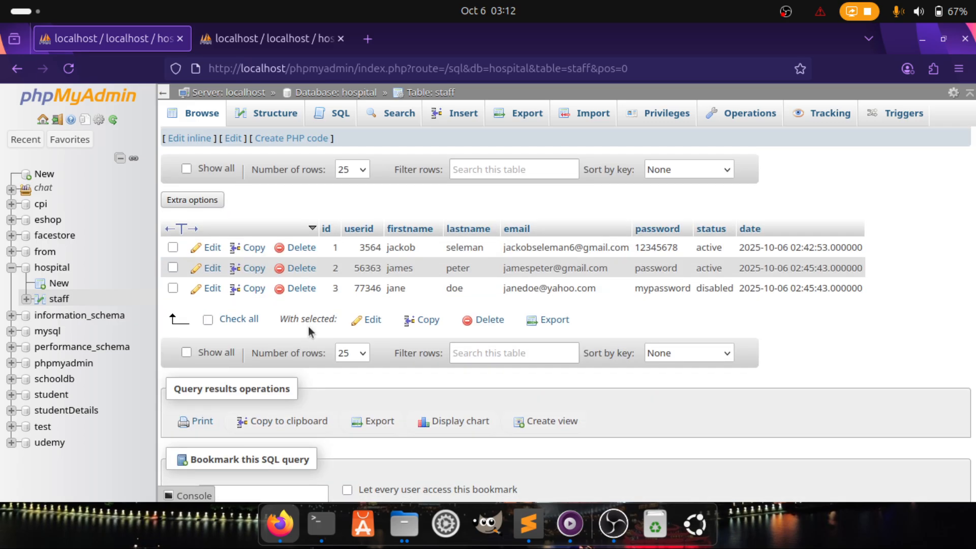
click(209, 249)
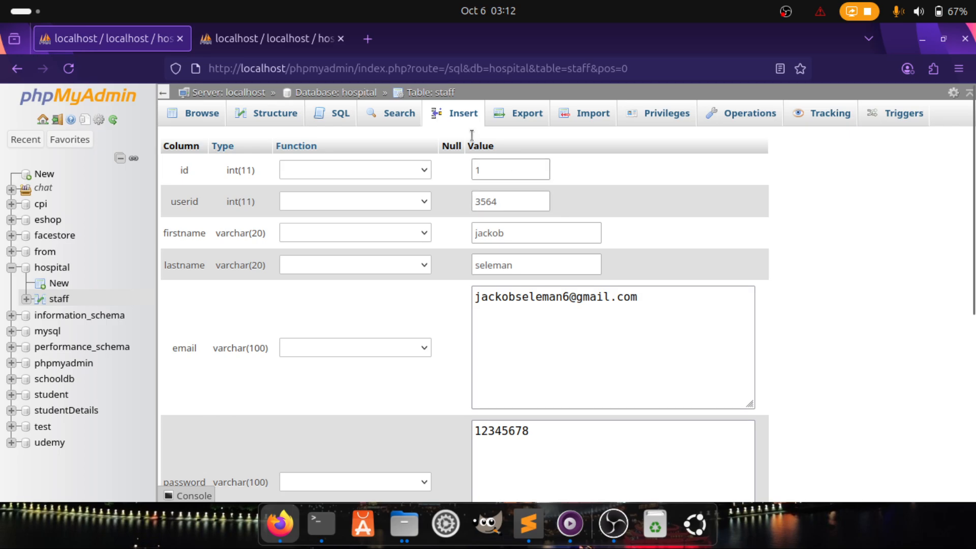
click(491, 171)
scroll(591, 346, down, 6)
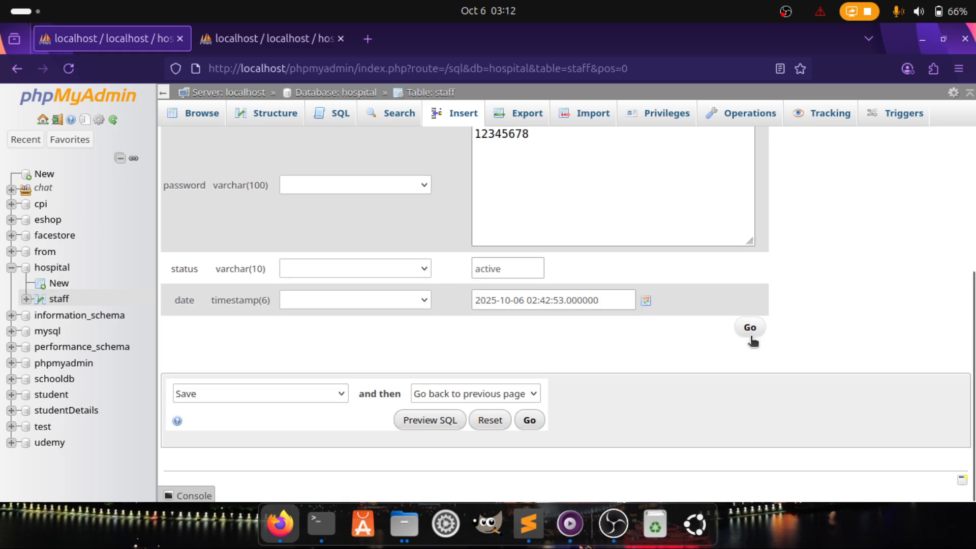
click(750, 335)
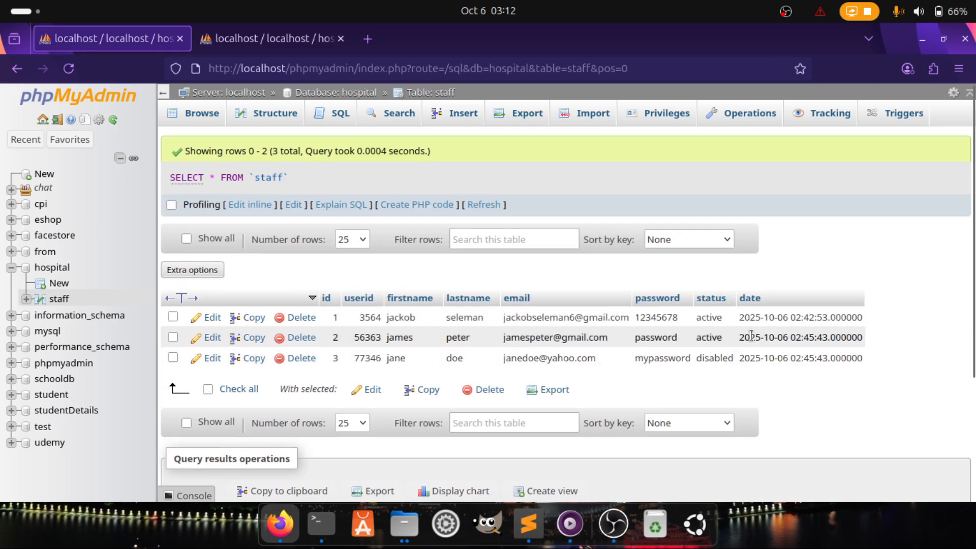
click(208, 390)
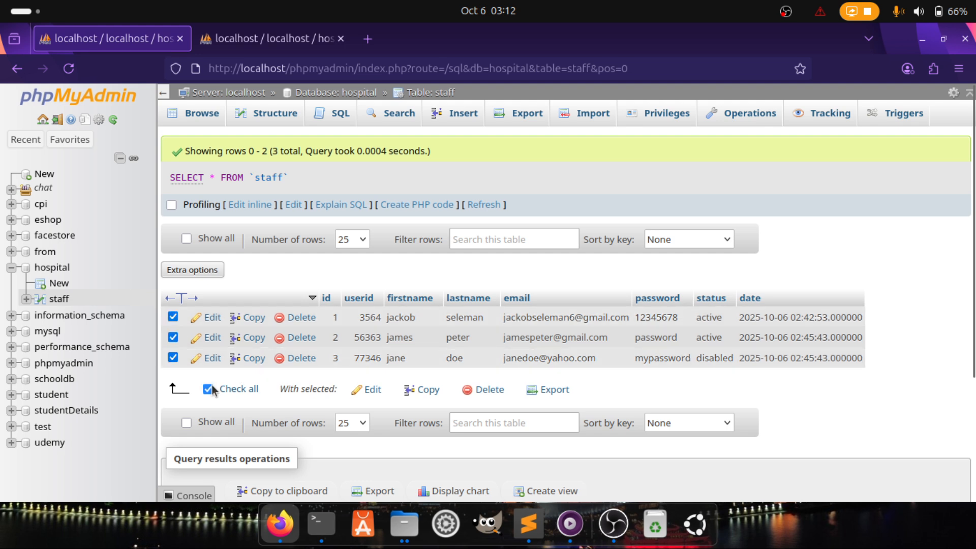
click(373, 390)
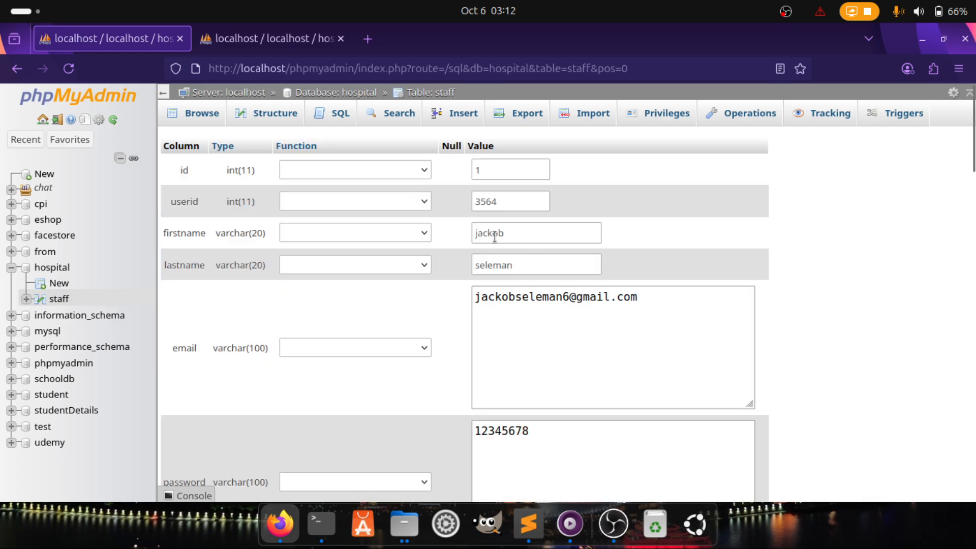
scroll(536, 354, down, 6)
scroll(536, 355, down, 8)
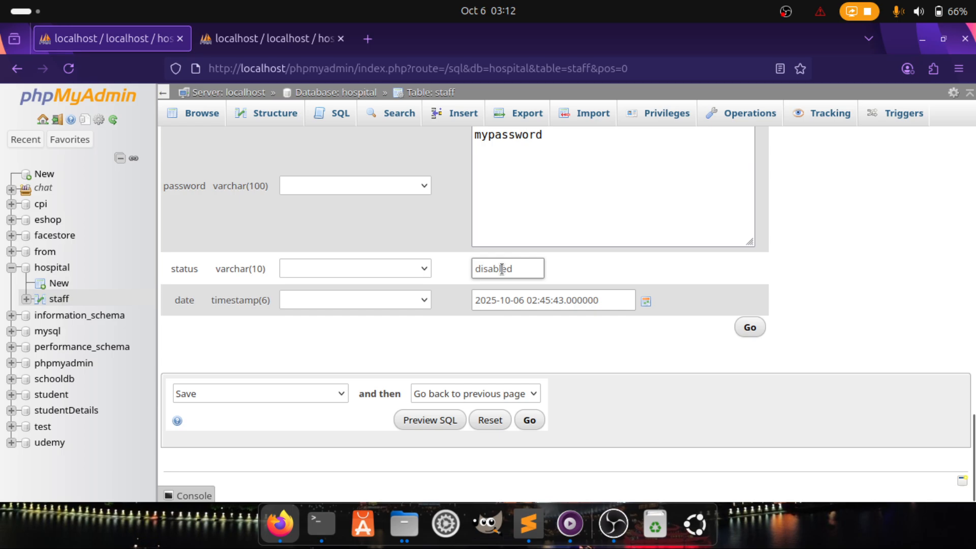
click(529, 421)
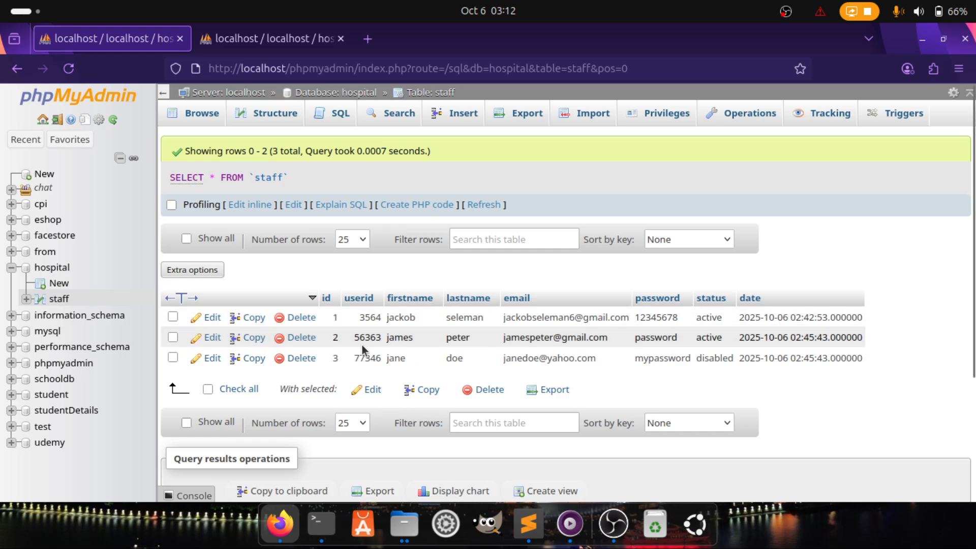
click(269, 42)
click(163, 39)
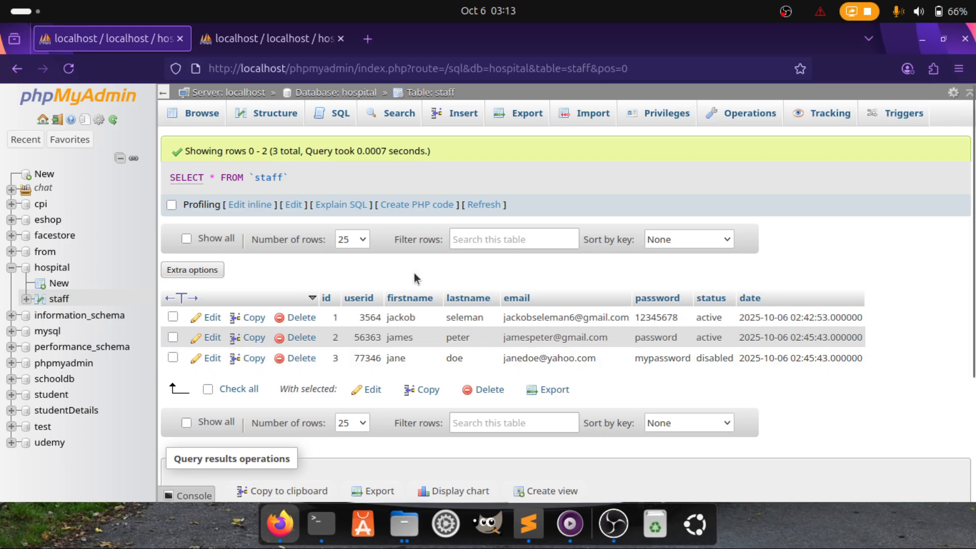
Open staff's Operations page, and on the other page select all three rows for editing
click(747, 118)
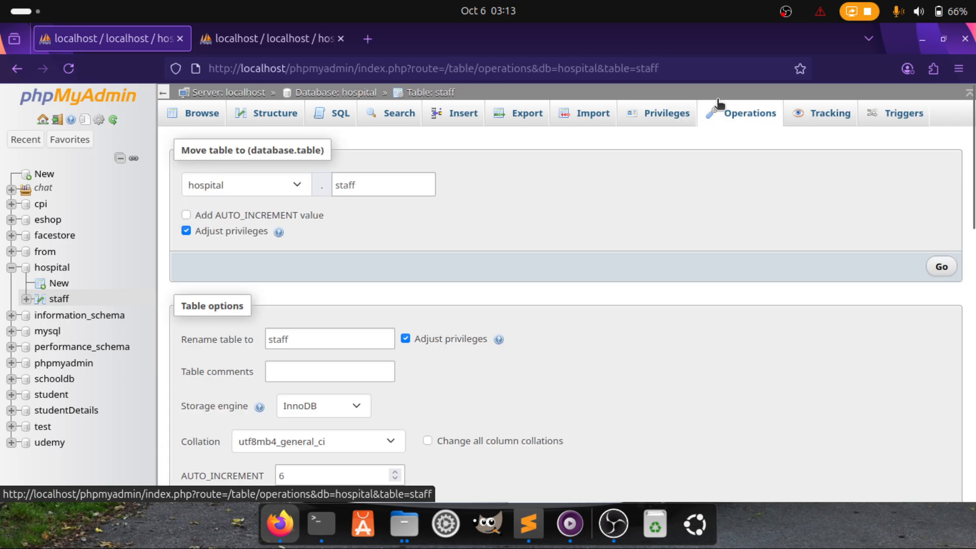
scroll(503, 361, down, 5)
scroll(502, 359, down, 7)
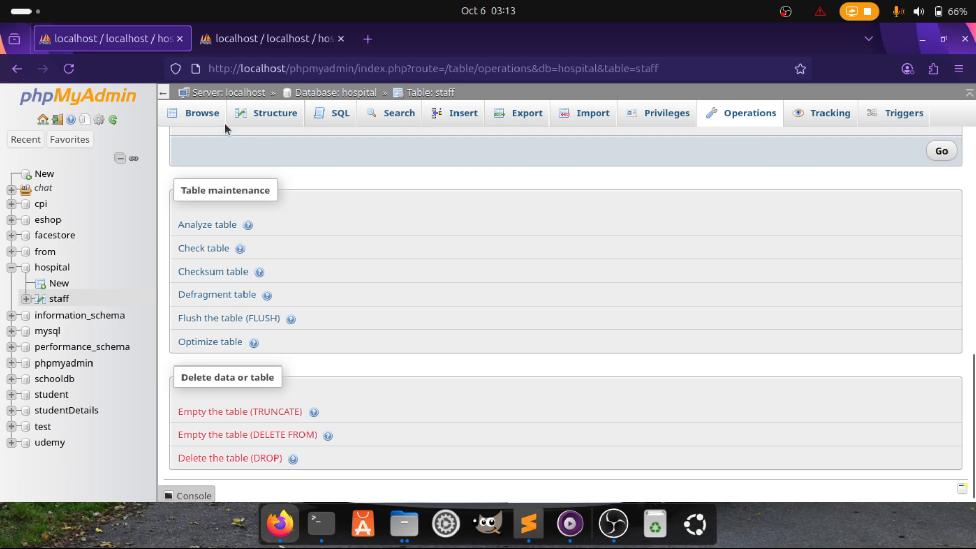
click(251, 39)
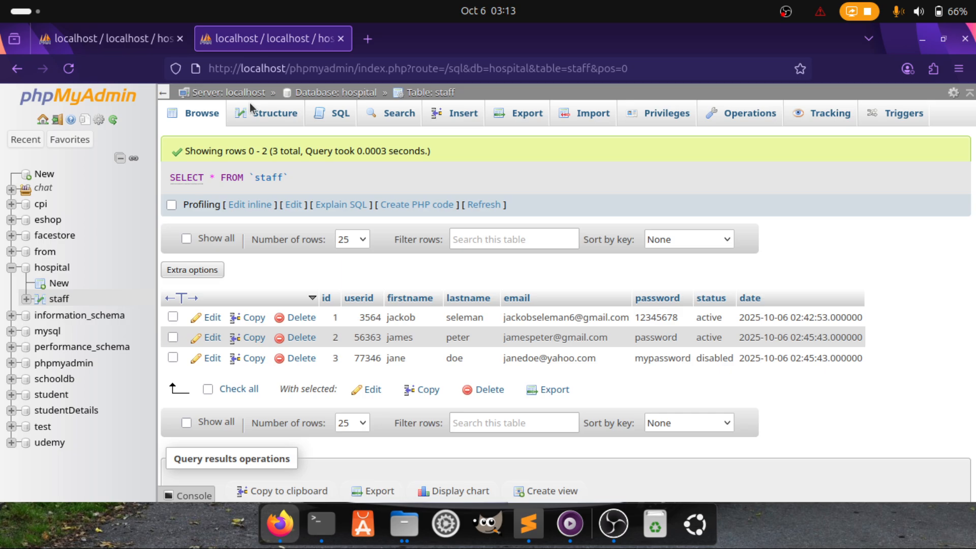
click(208, 390)
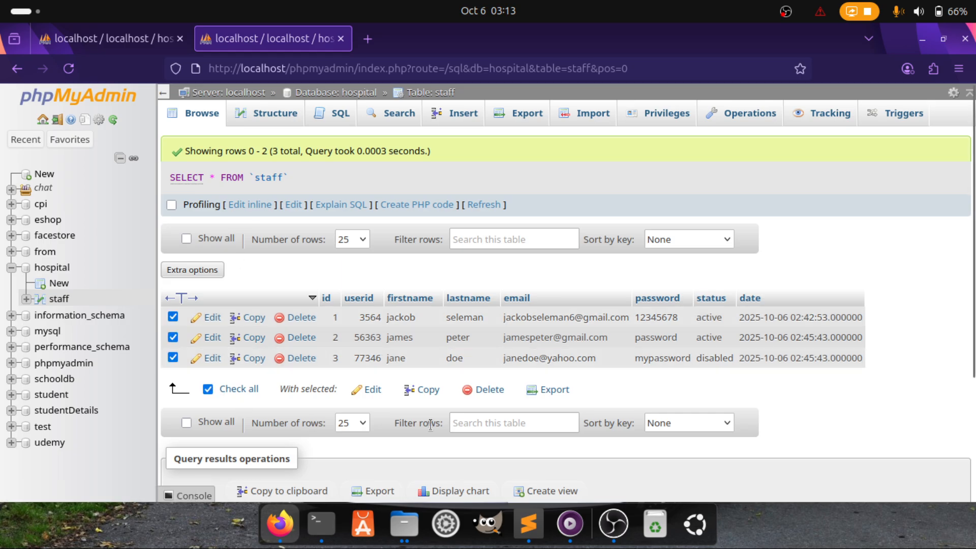
click(374, 391)
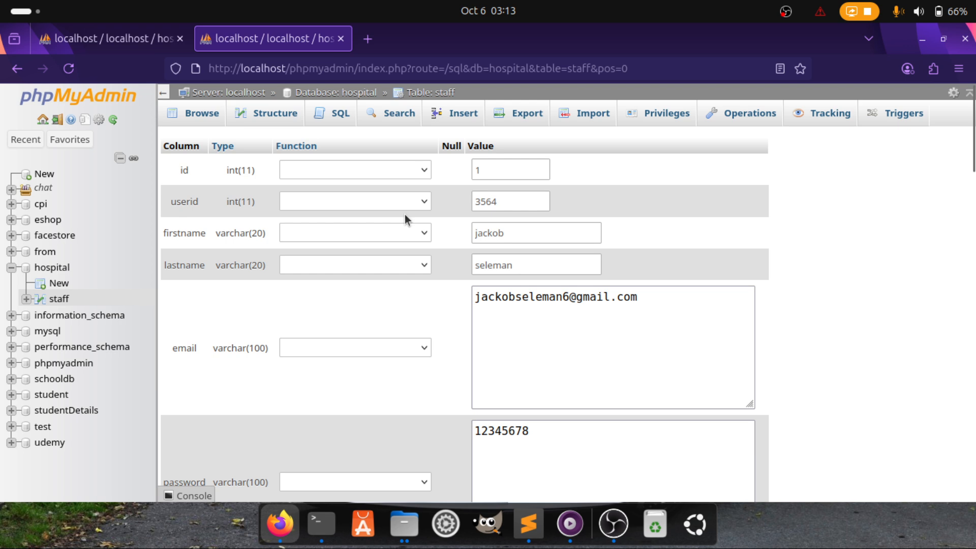
Empty the staff table with TRUNCATE, confirm, and browse its zero rows
click(123, 32)
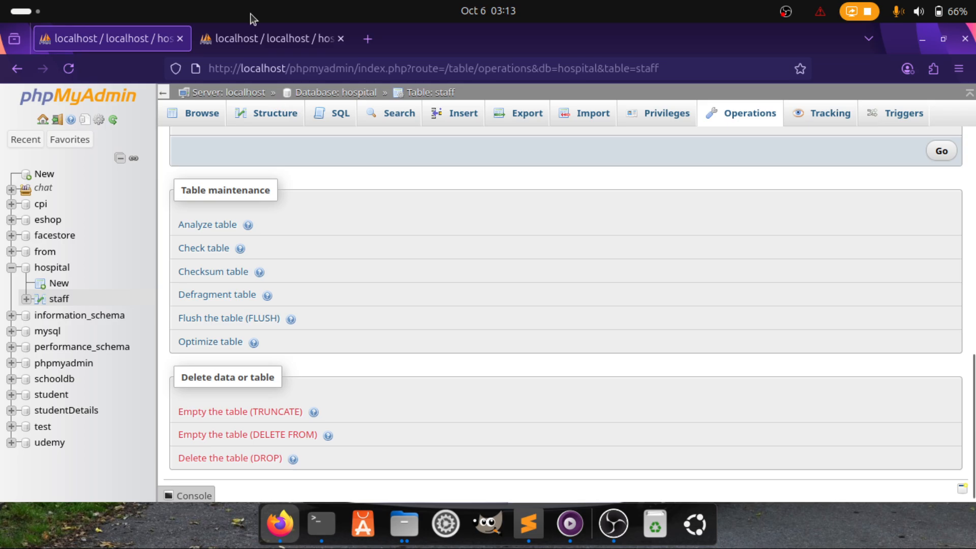
click(258, 412)
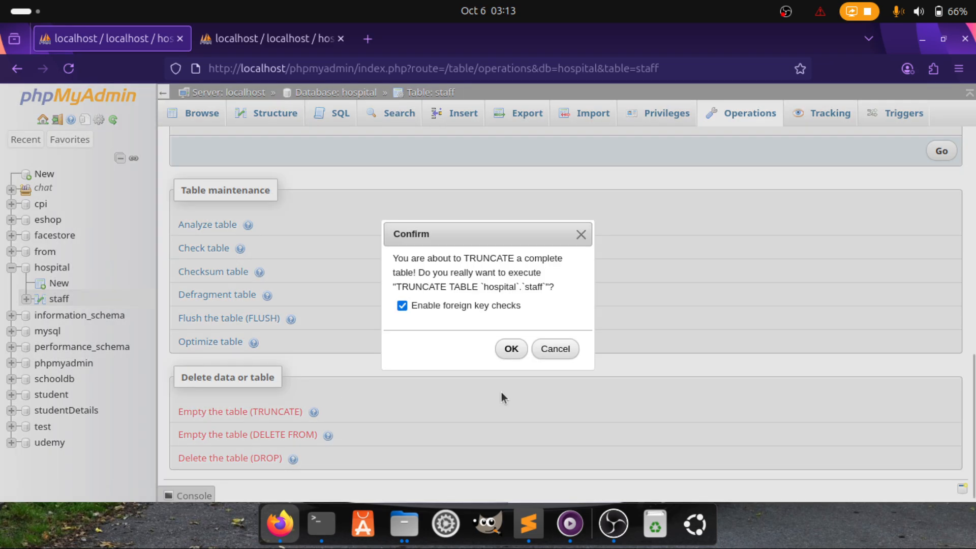
click(507, 348)
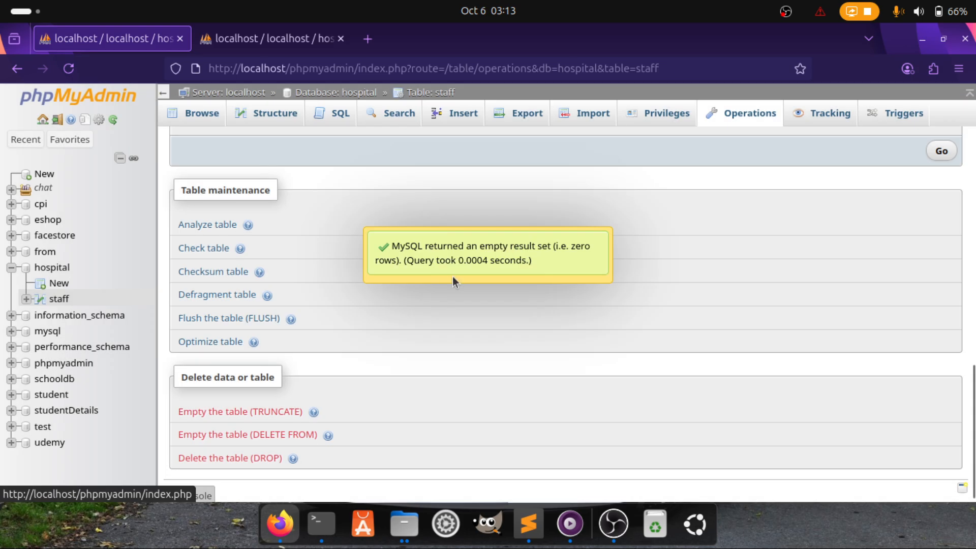
click(200, 114)
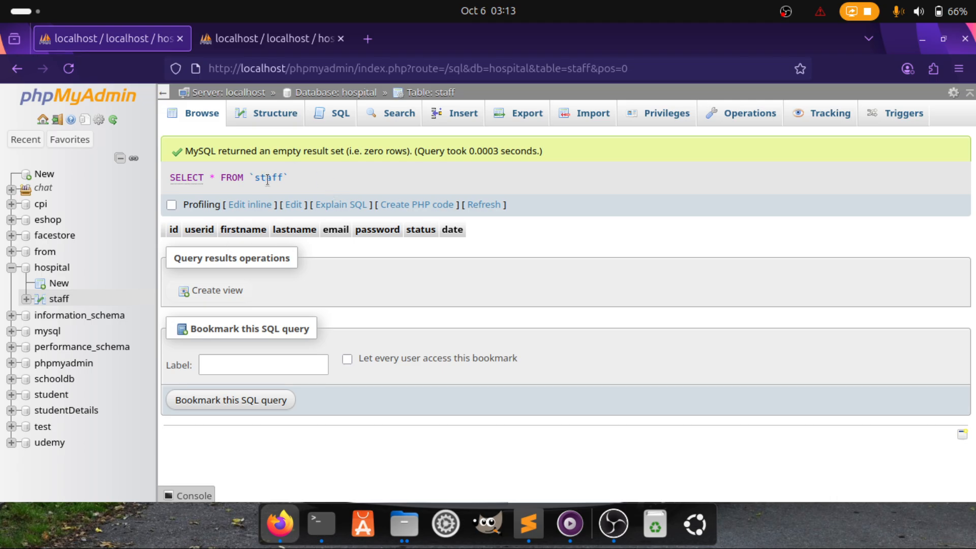
click(270, 38)
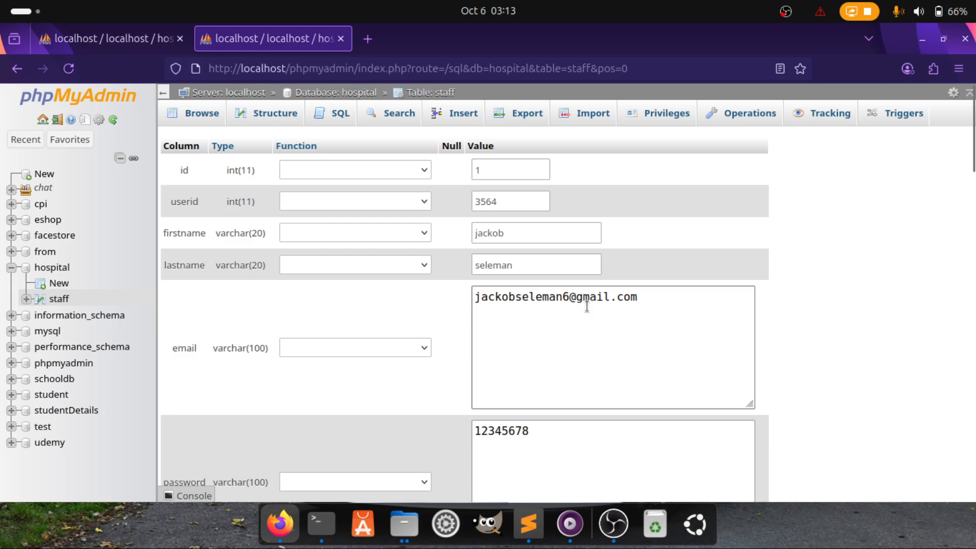
scroll(576, 318, down, 15)
scroll(575, 317, down, 7)
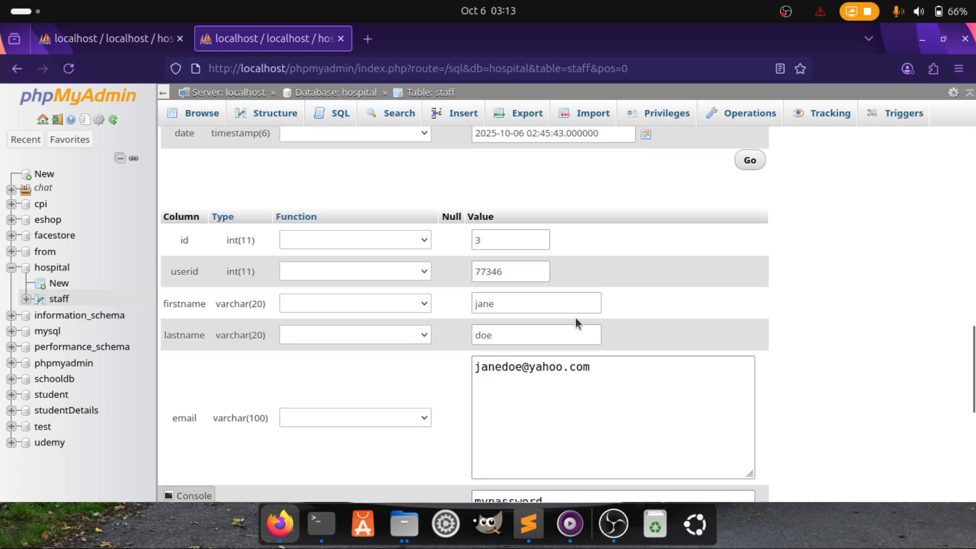
scroll(575, 318, down, 4)
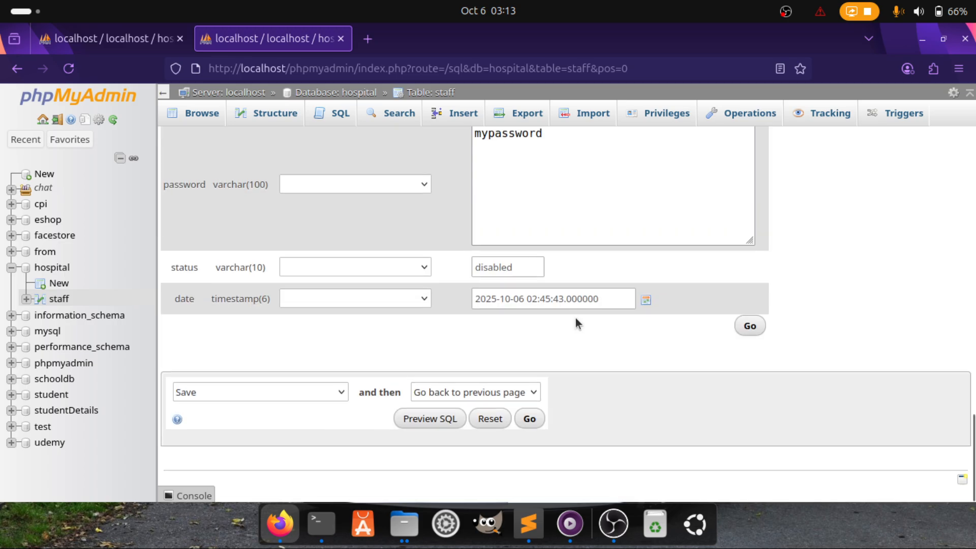
click(527, 419)
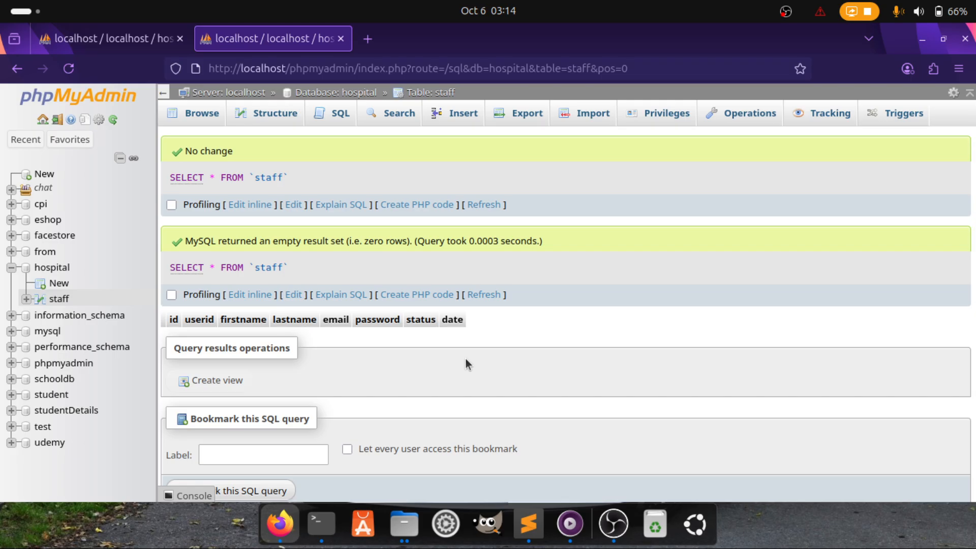
click(204, 121)
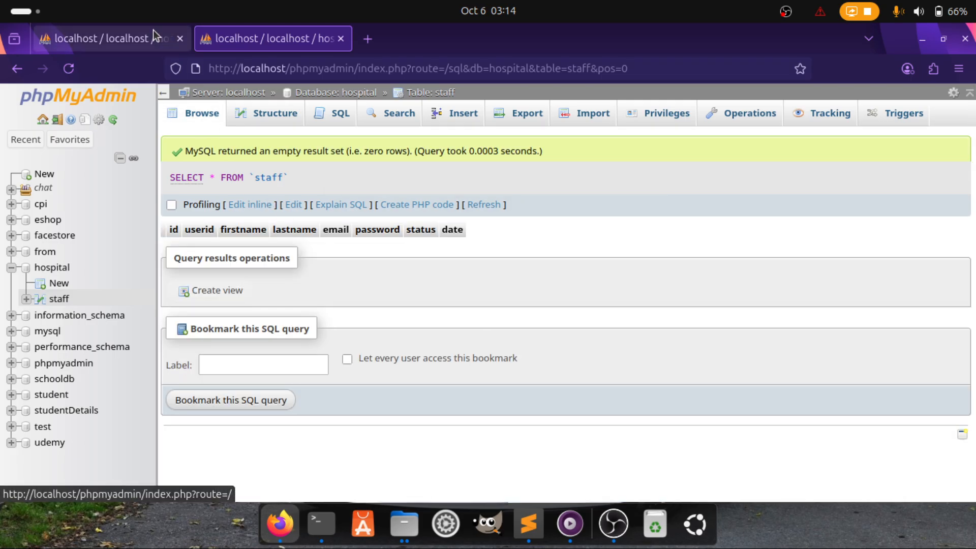
click(155, 36)
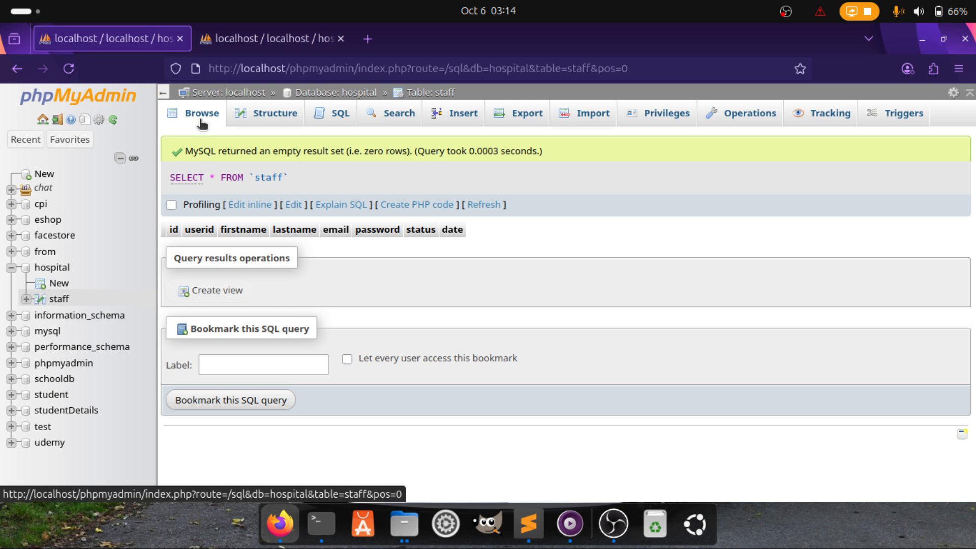
click(262, 113)
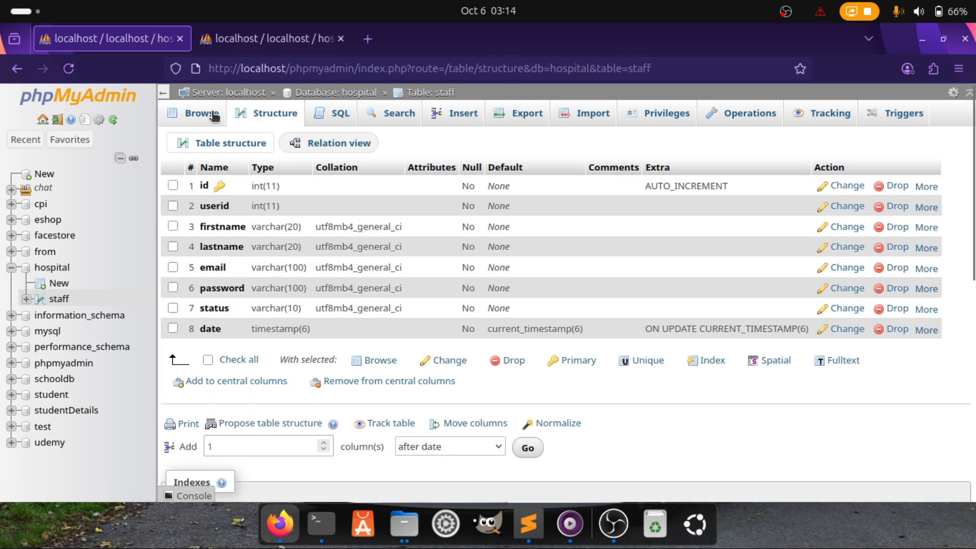
click(214, 116)
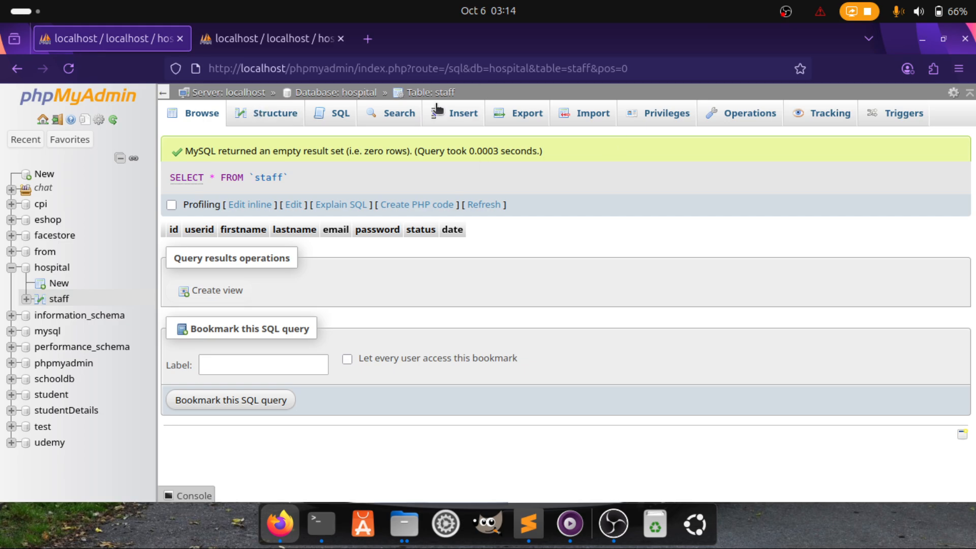
Enter userid 56215 and the staff member's first and last names, clearing a misplaced entry
click(461, 121)
click(515, 177)
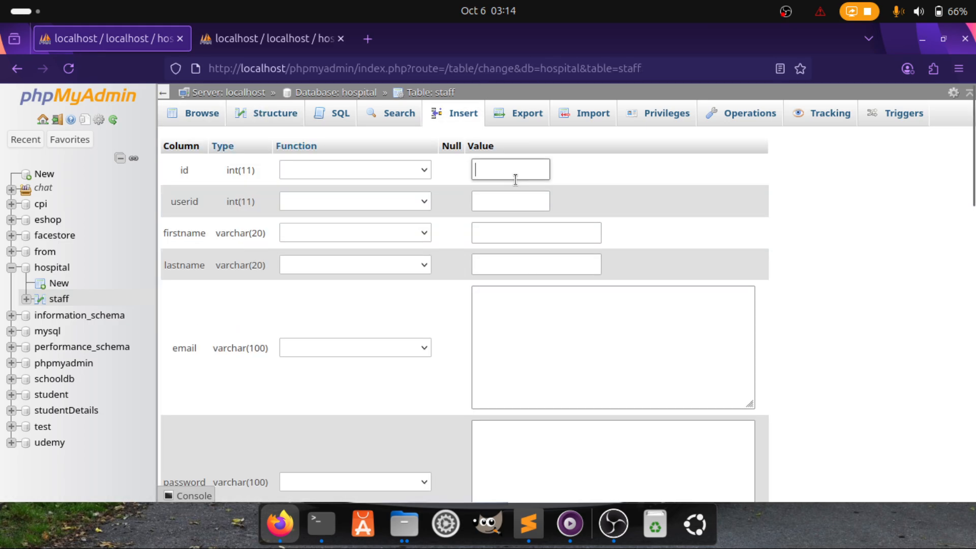
text(jackob)
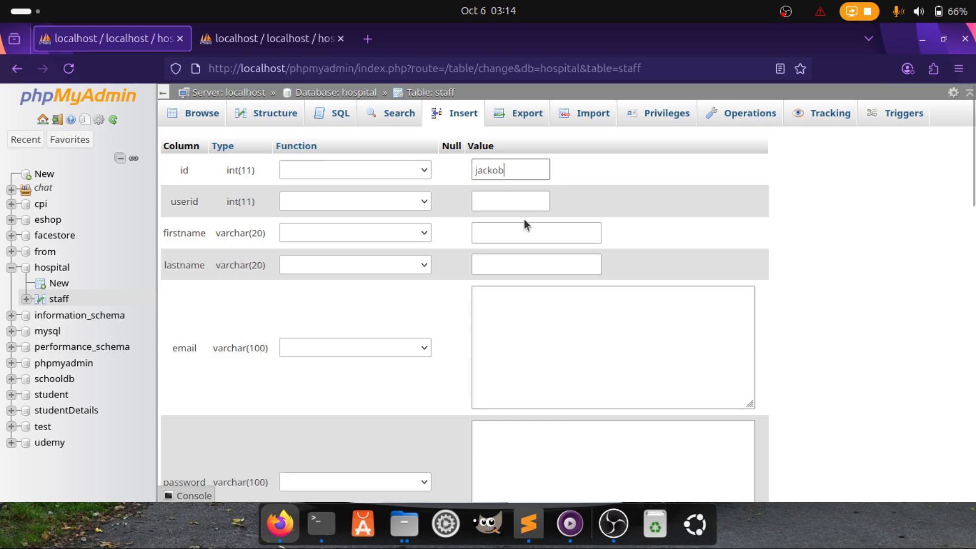
click(494, 200)
click(555, 173)
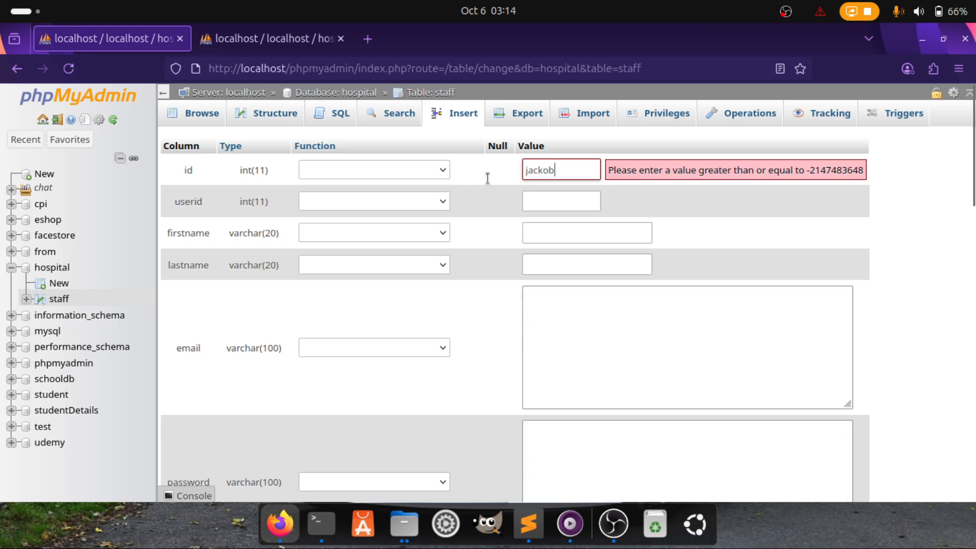
double_click(557, 161)
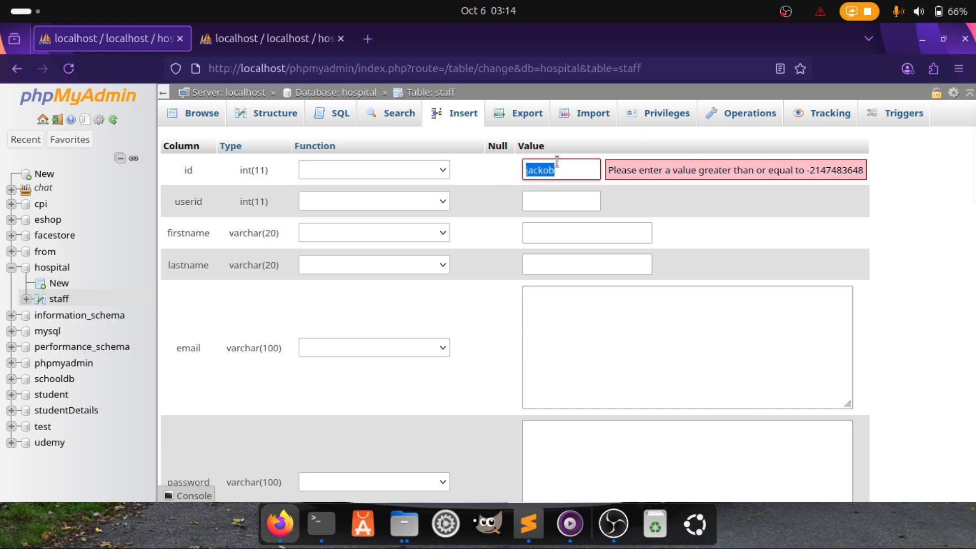
key(BackSpace)
click(521, 202)
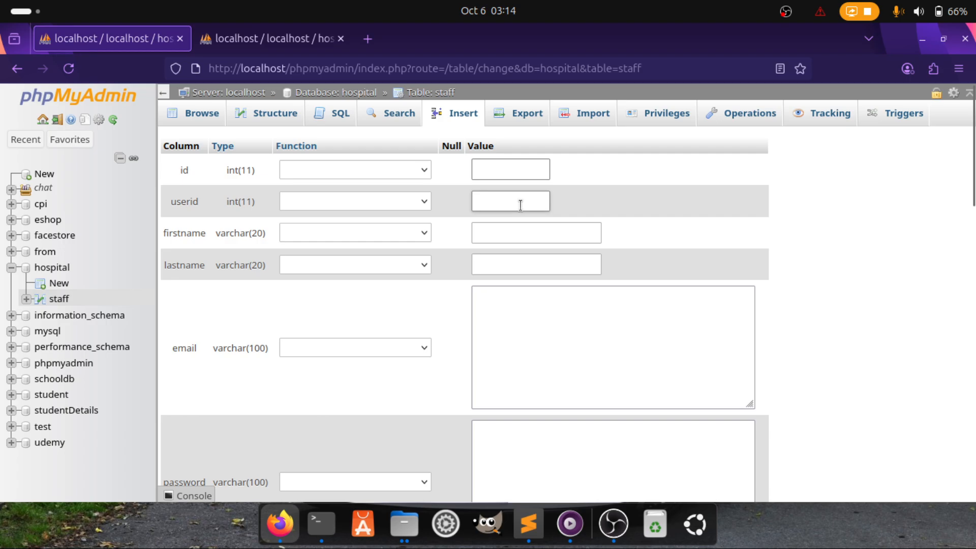
text(56215)
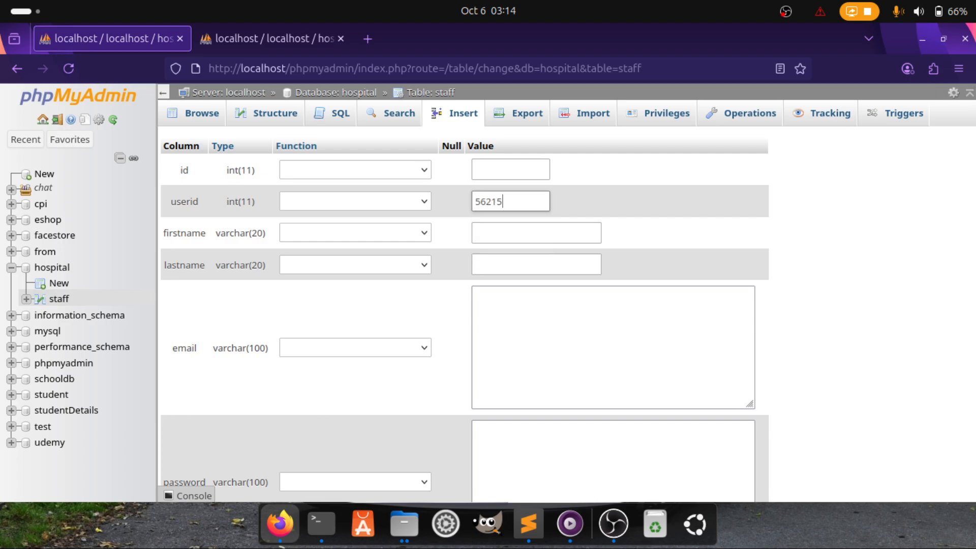
click(505, 236)
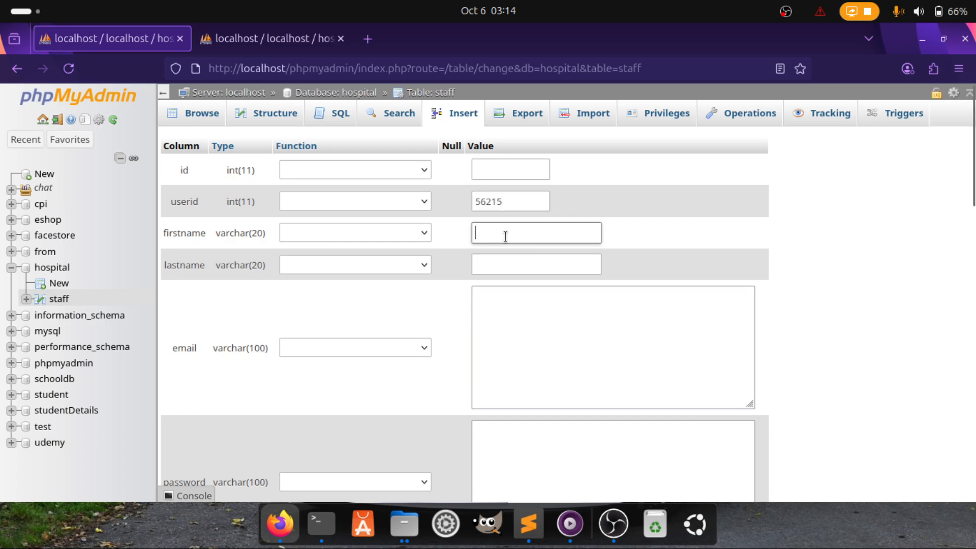
text(jackob)
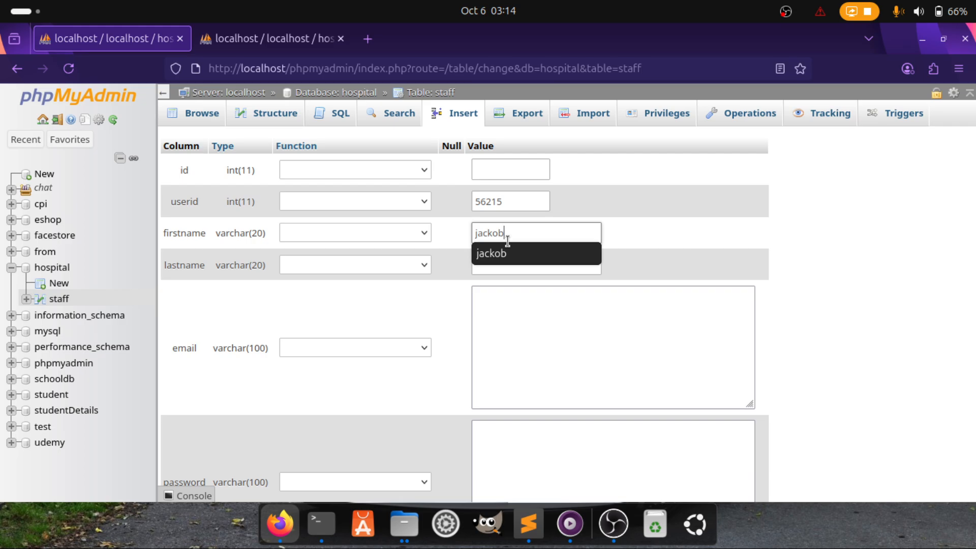
click(498, 265)
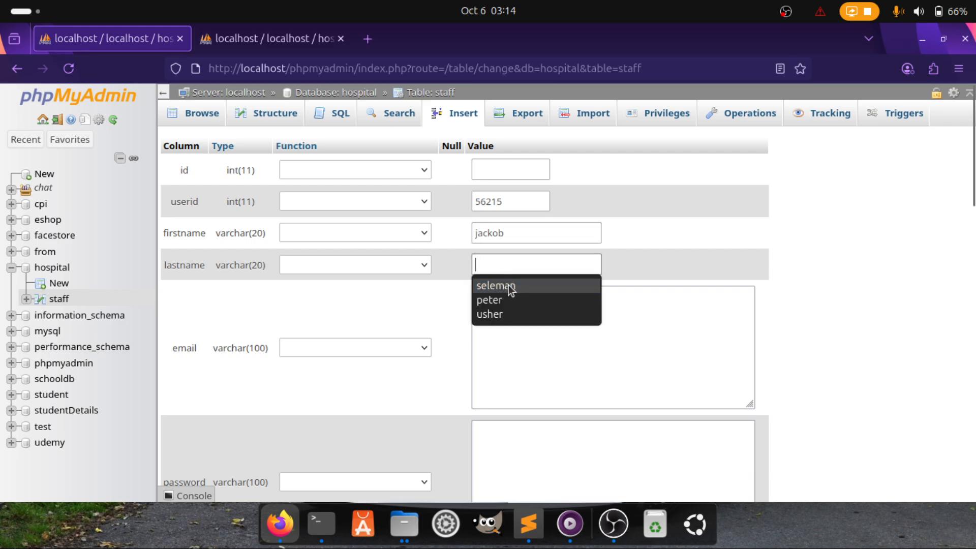
click(508, 283)
Add e-mail, password, 'active' status and current timestamp, save, then browse the single row
click(519, 300)
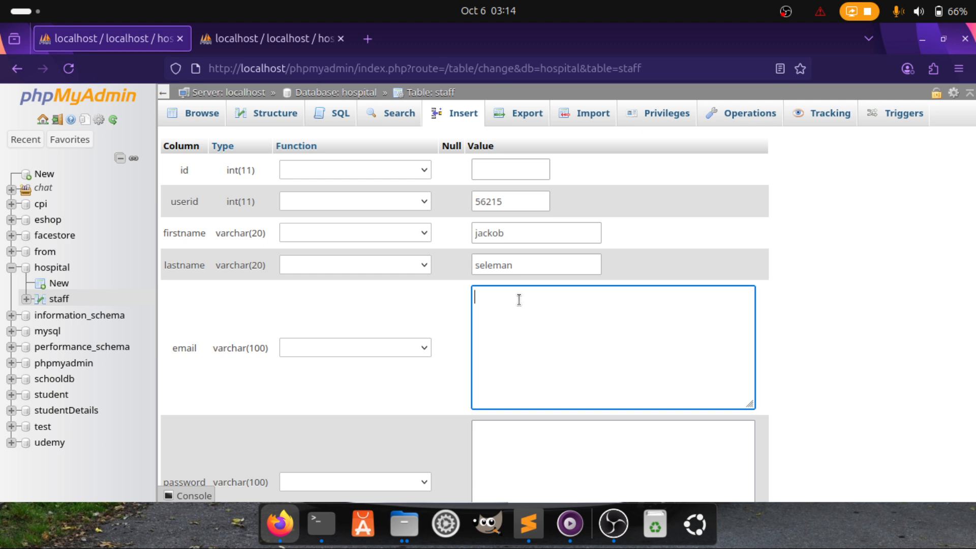
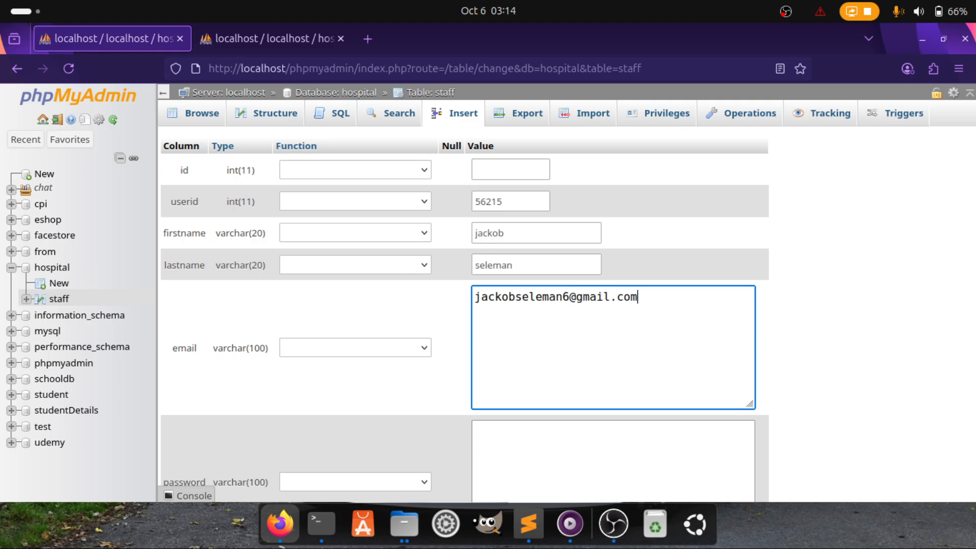
scroll(455, 398, down, 2)
click(534, 379)
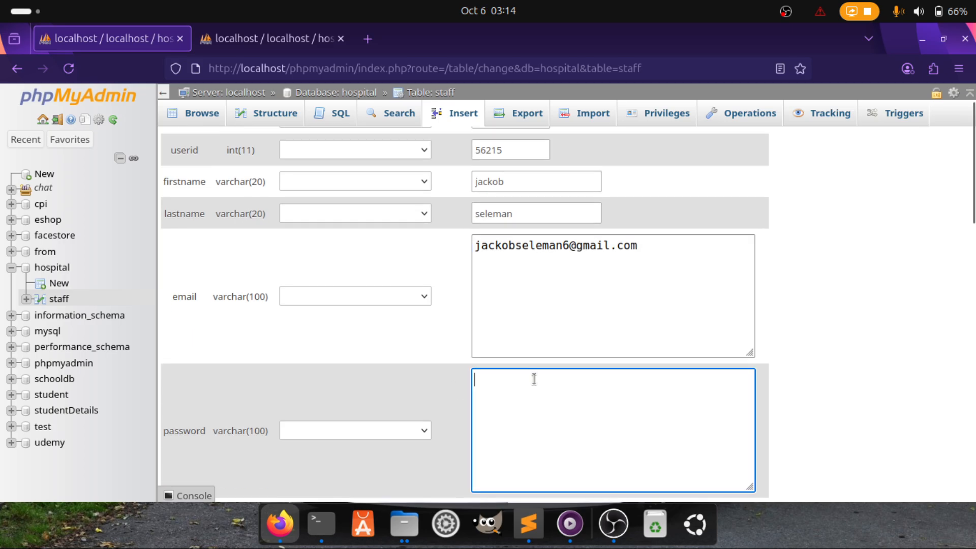
text(12345678)
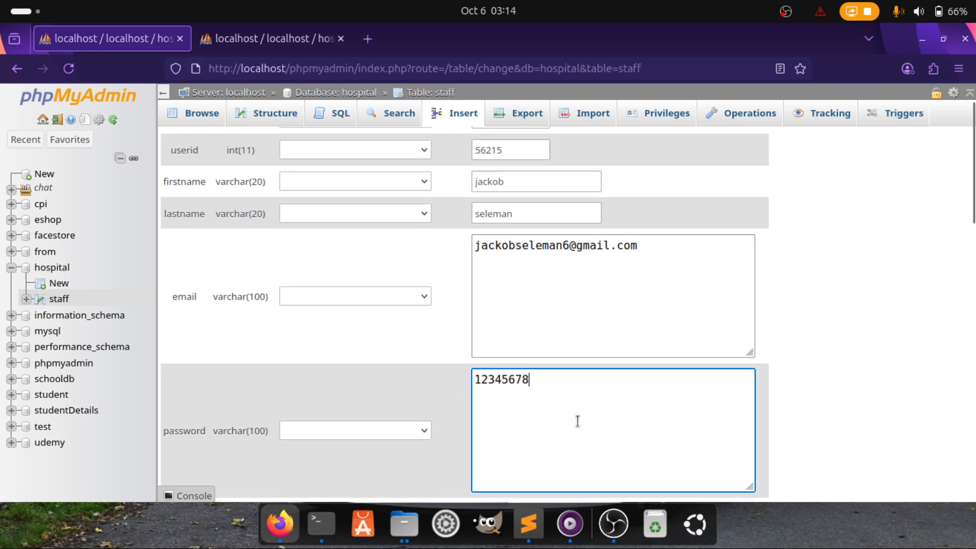
scroll(578, 422, down, 5)
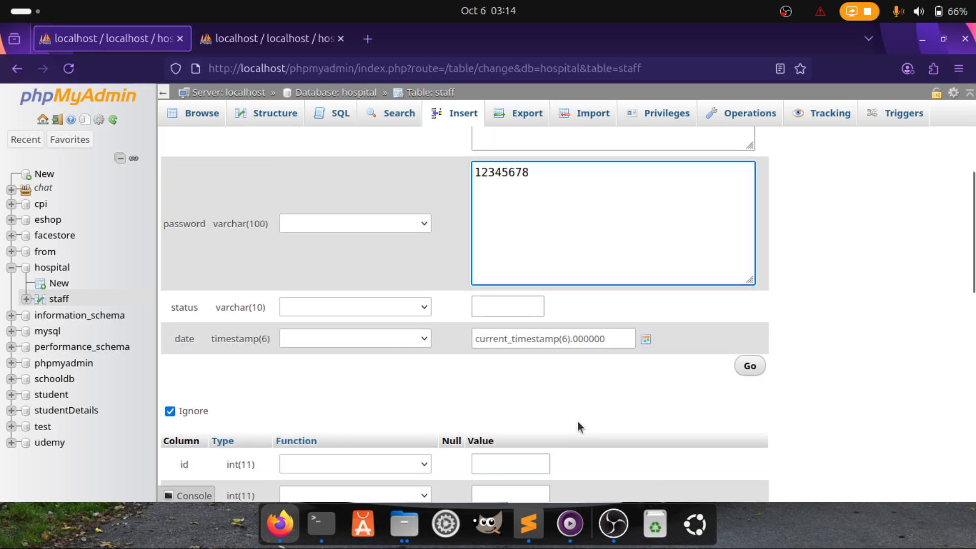
click(513, 305)
text(ac)
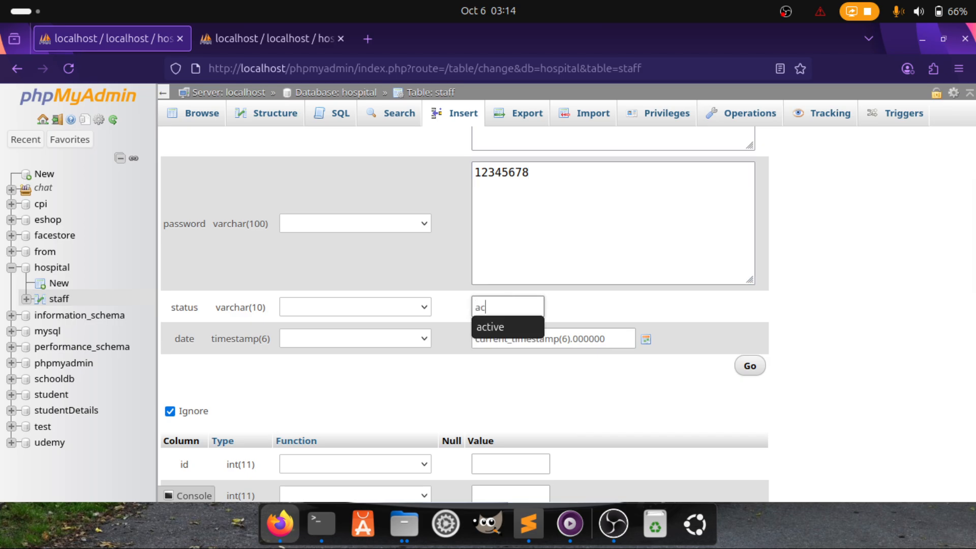
text(t)
click(524, 330)
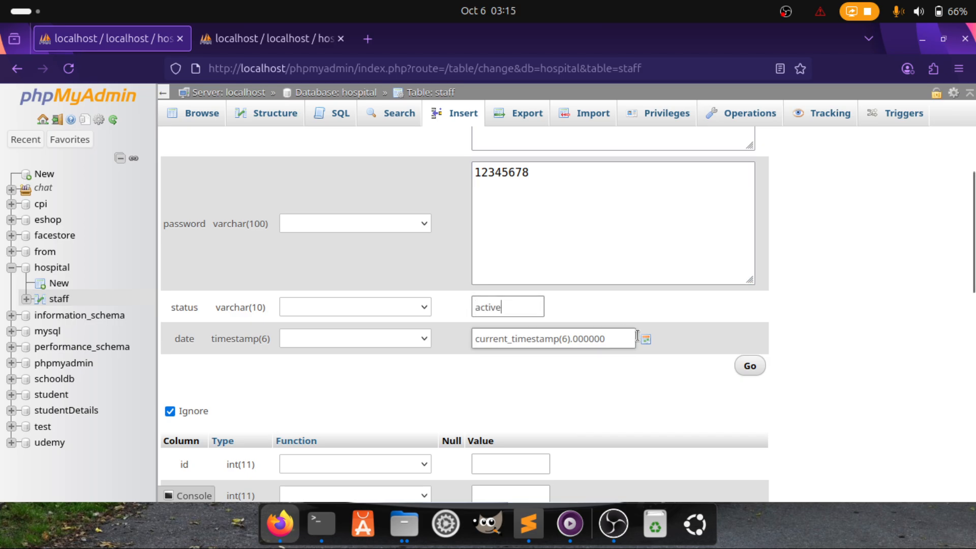
click(644, 340)
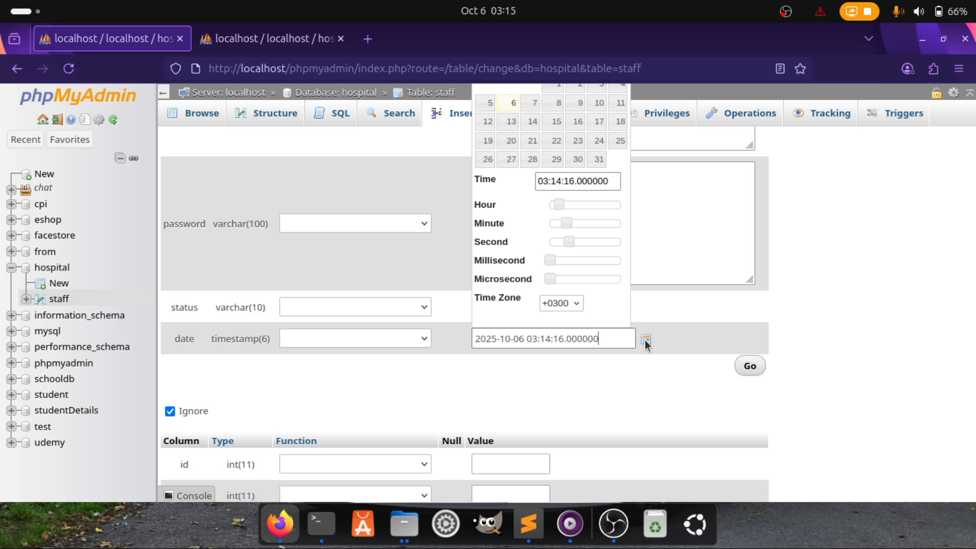
click(757, 362)
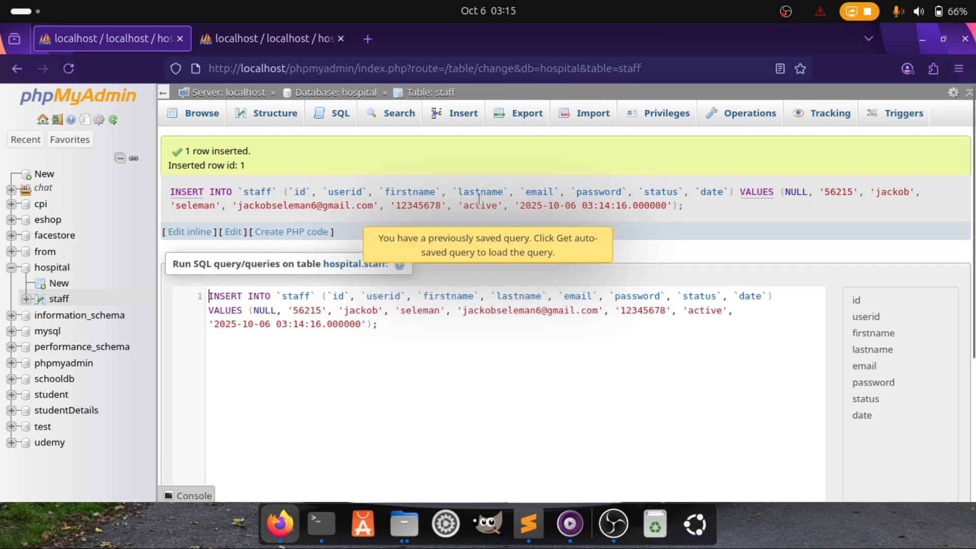
click(203, 115)
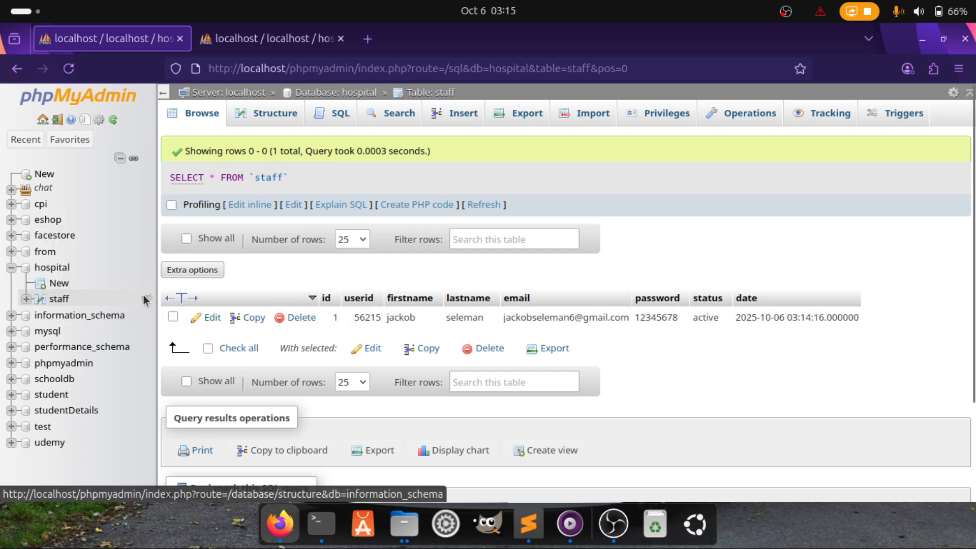
click(516, 117)
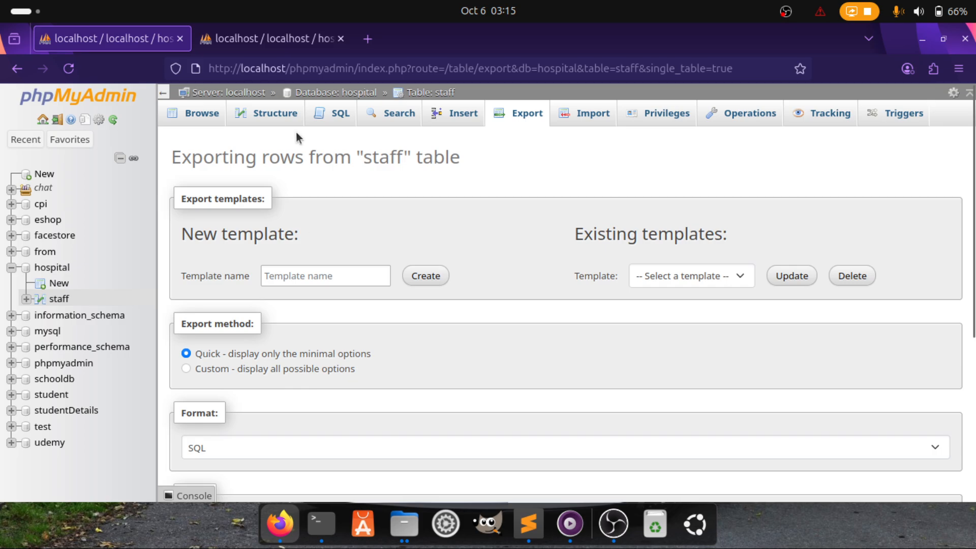
Export the hospital database as an SQL file using the Quick method
click(51, 267)
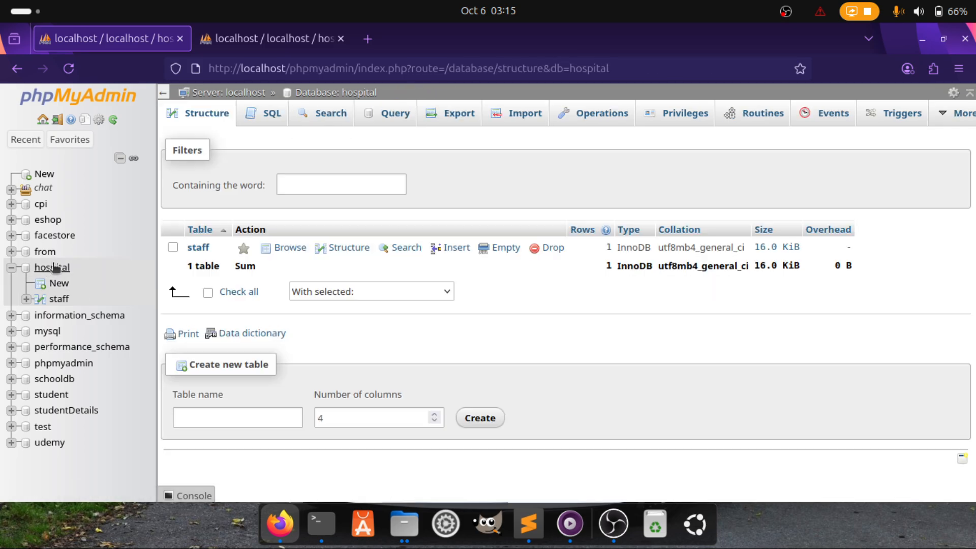
click(448, 115)
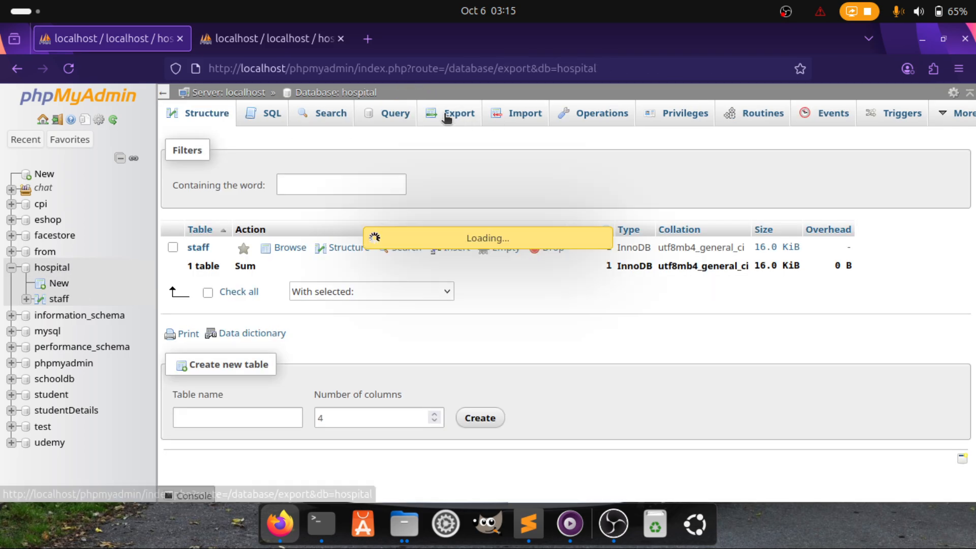
scroll(403, 316, down, 2)
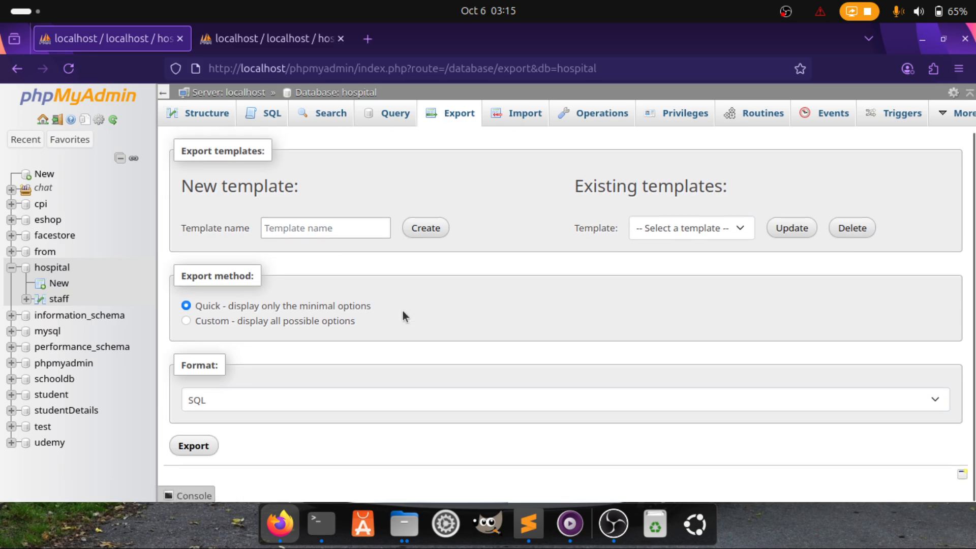
click(215, 450)
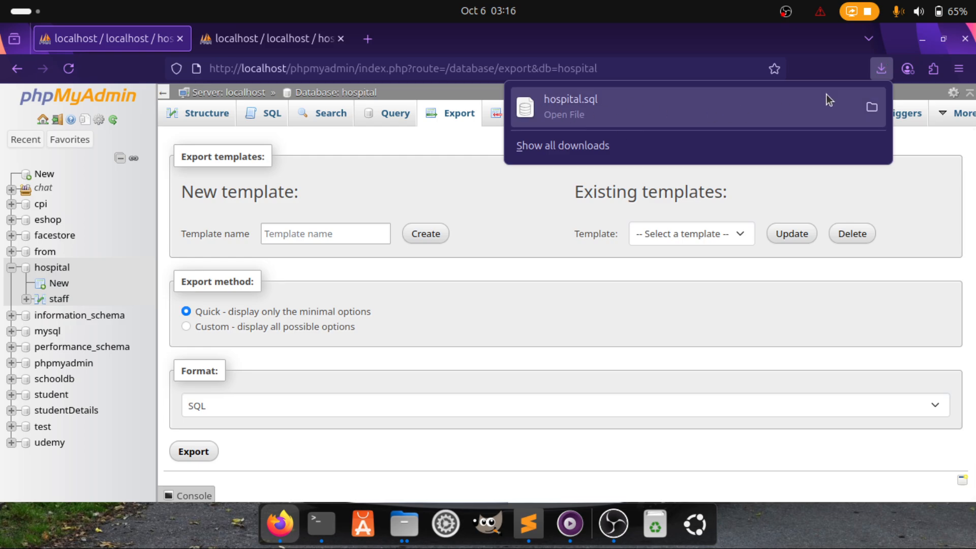
Open the downloaded hospital.sql in Sublime Text from its folder
click(872, 108)
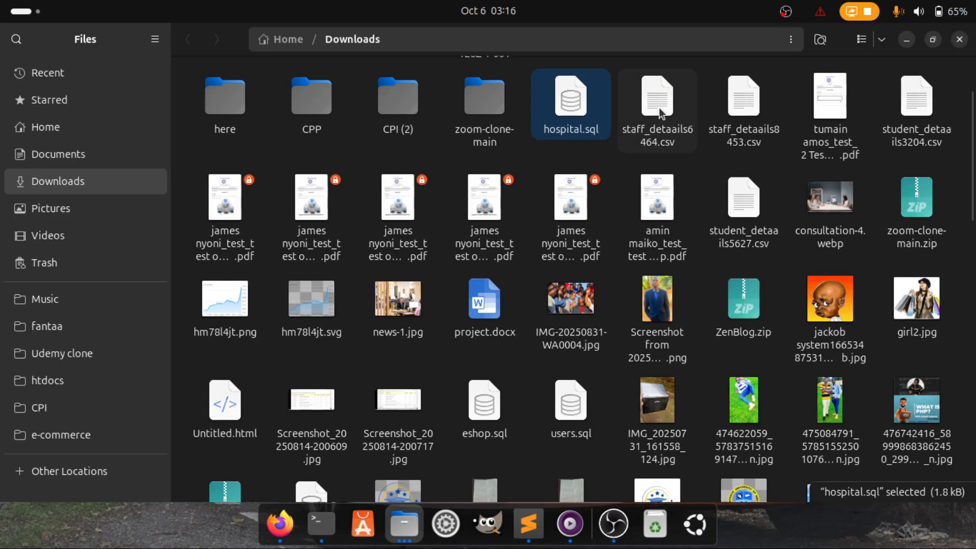
right_click(564, 103)
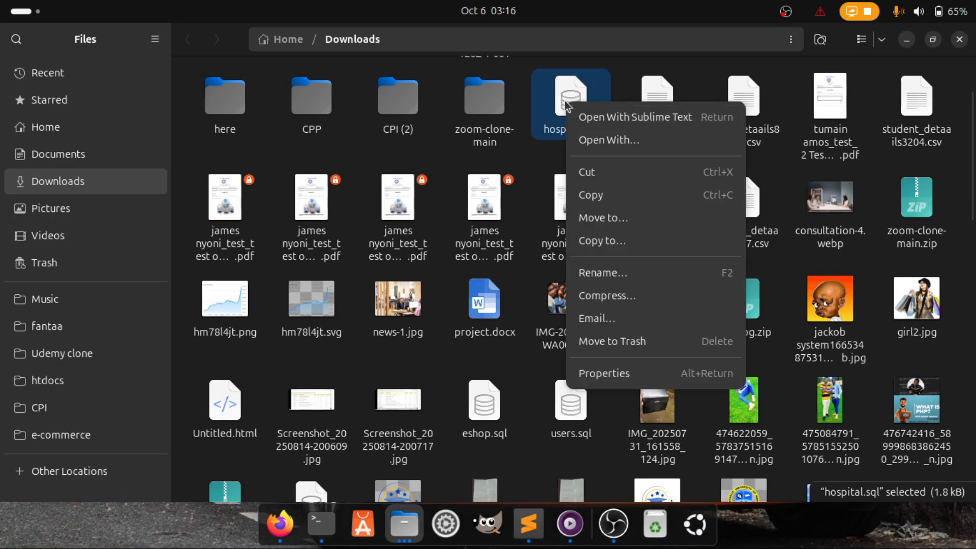
click(709, 117)
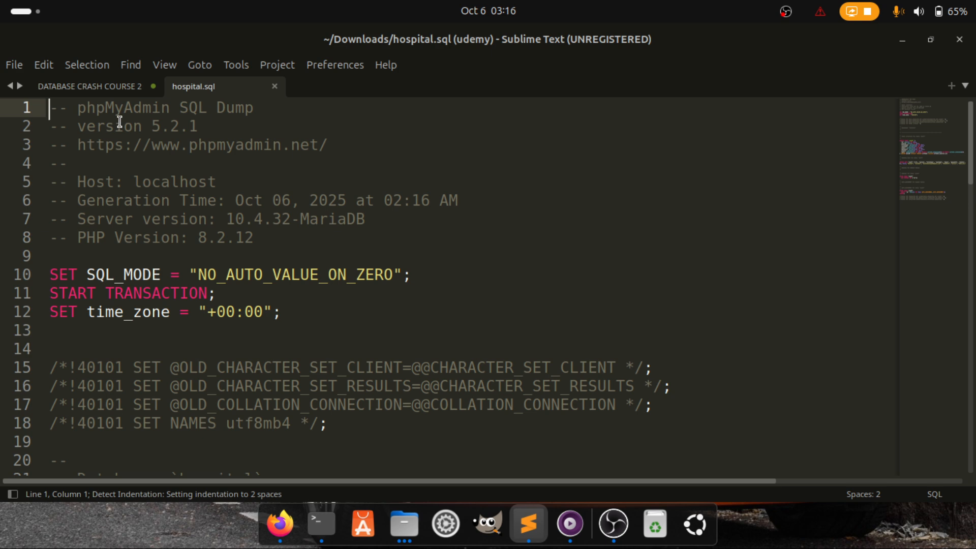
Read the dump header lines: title, version, phpMyAdmin address and host
drag(78, 108, 291, 100)
drag(69, 126, 246, 124)
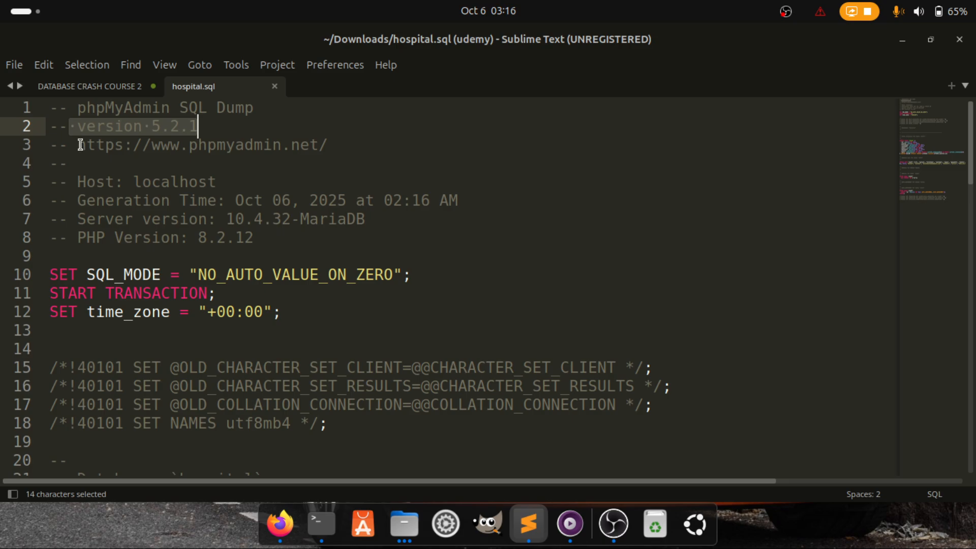
drag(79, 145, 332, 133)
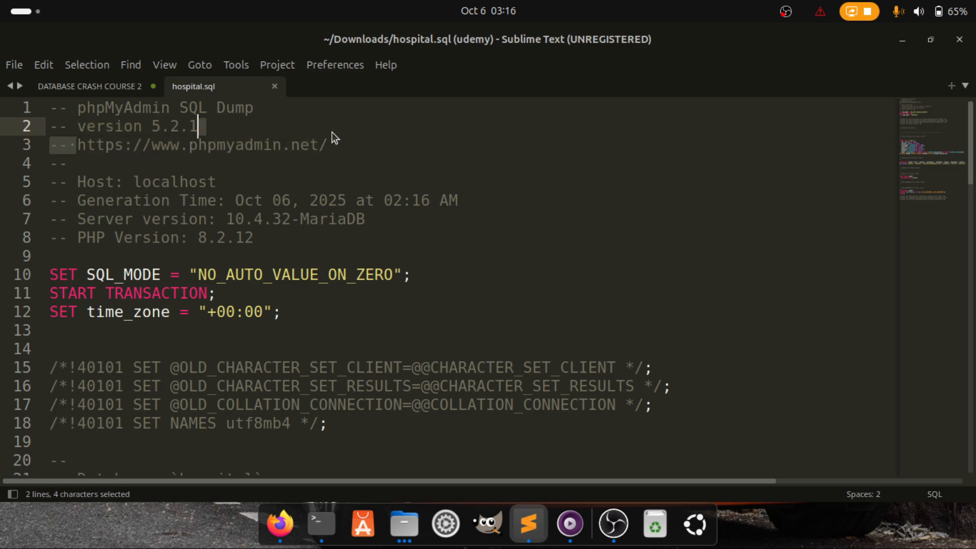
drag(87, 183, 243, 192)
scroll(223, 316, down, 5)
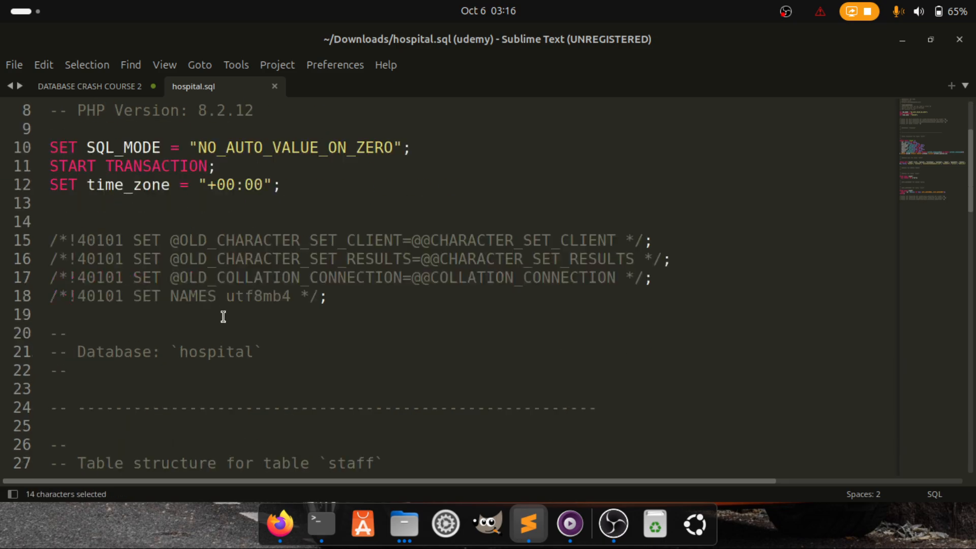
scroll(278, 326, down, 2)
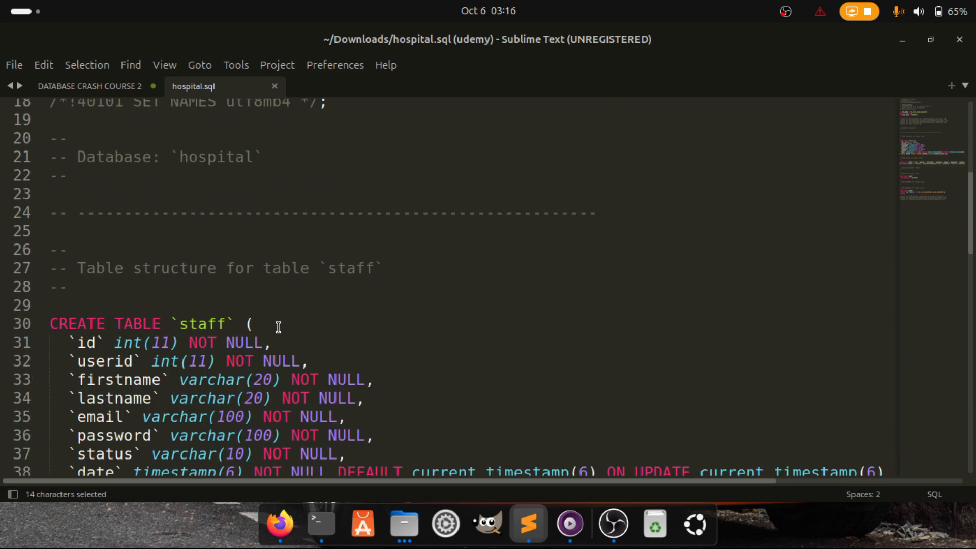
scroll(278, 326, down, 5)
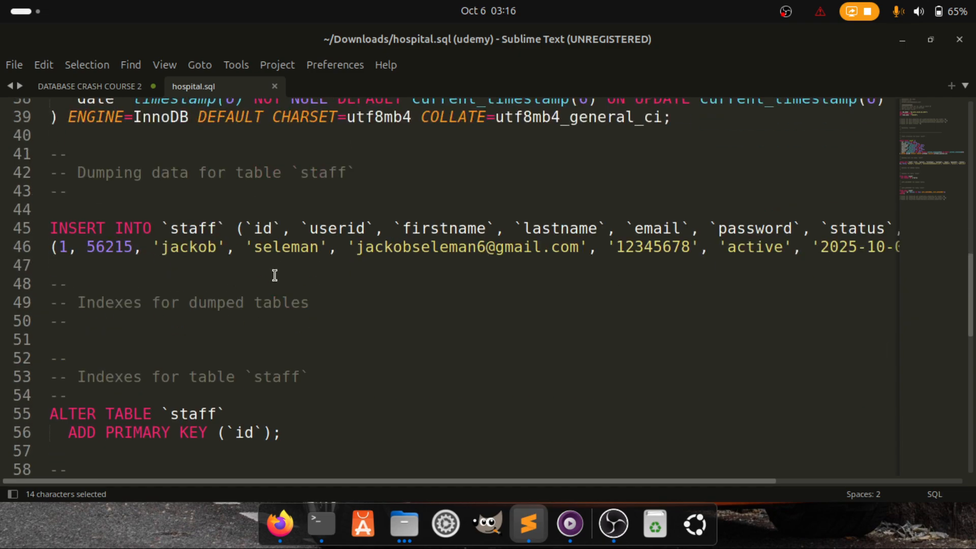
scroll(275, 275, down, 6)
scroll(274, 275, up, 18)
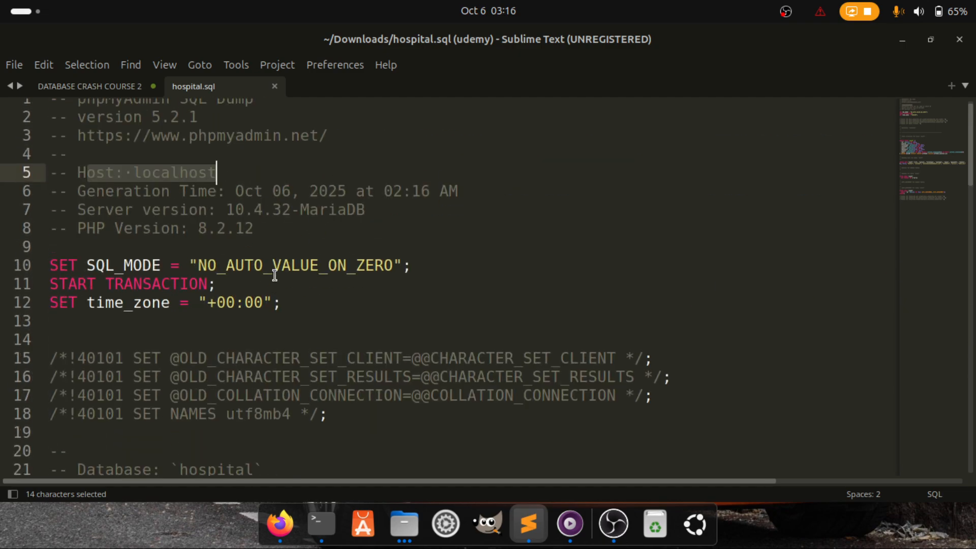
scroll(275, 275, down, 7)
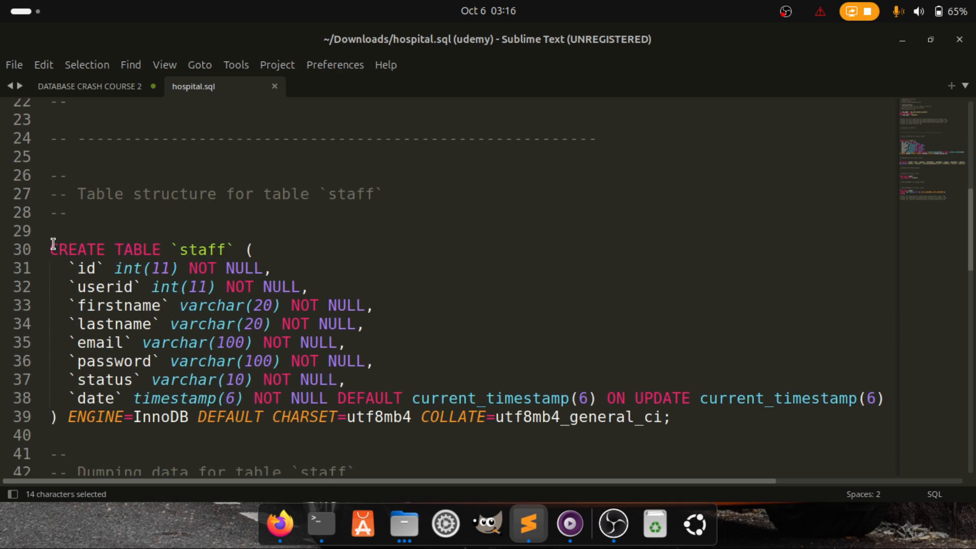
Highlight the staff CREATE TABLE, its data-dump comment, the INSERT statement and index comment
drag(48, 248, 288, 457)
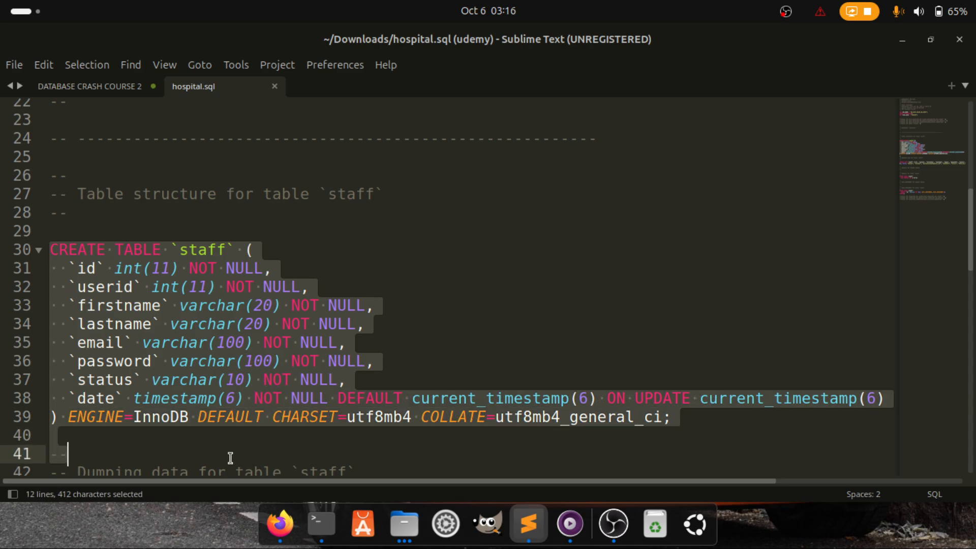
scroll(210, 361, down, 5)
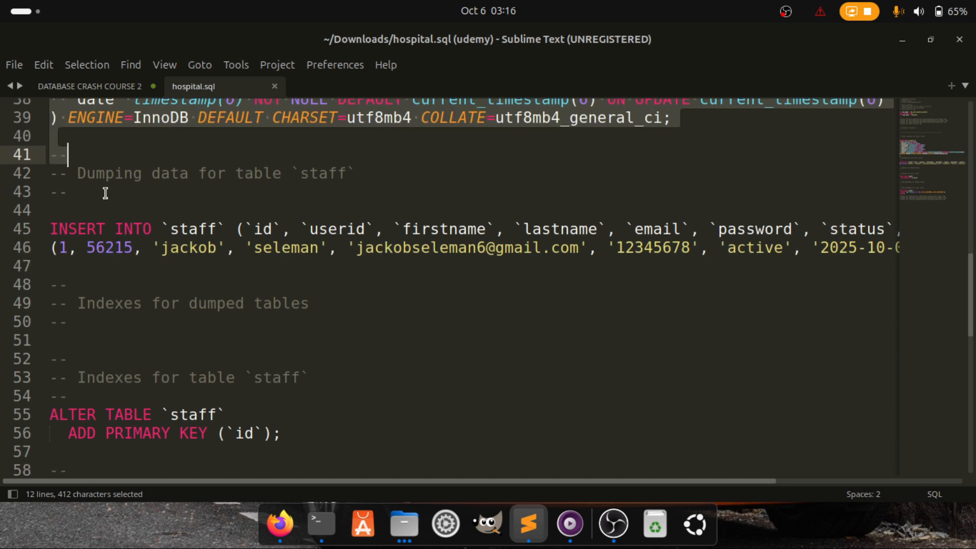
drag(80, 175, 356, 172)
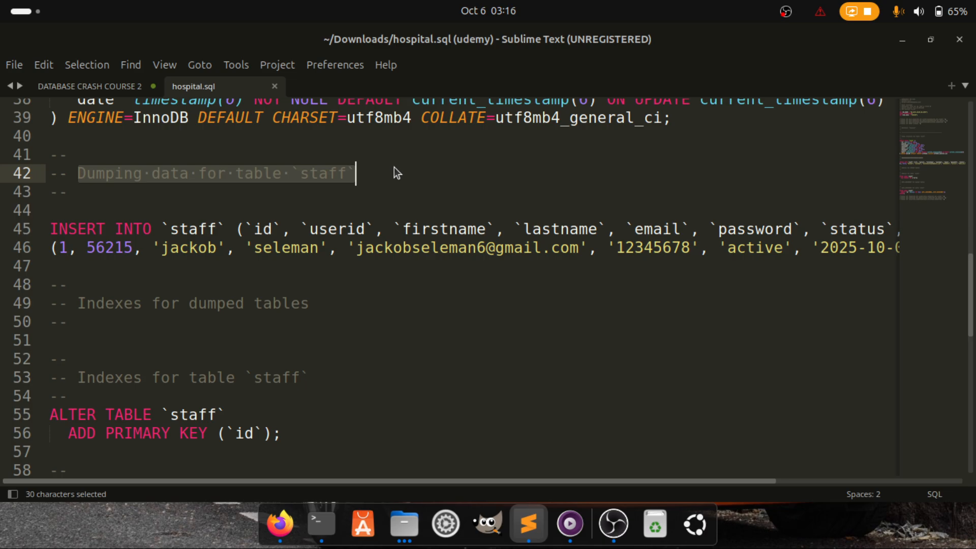
drag(53, 220, 189, 275)
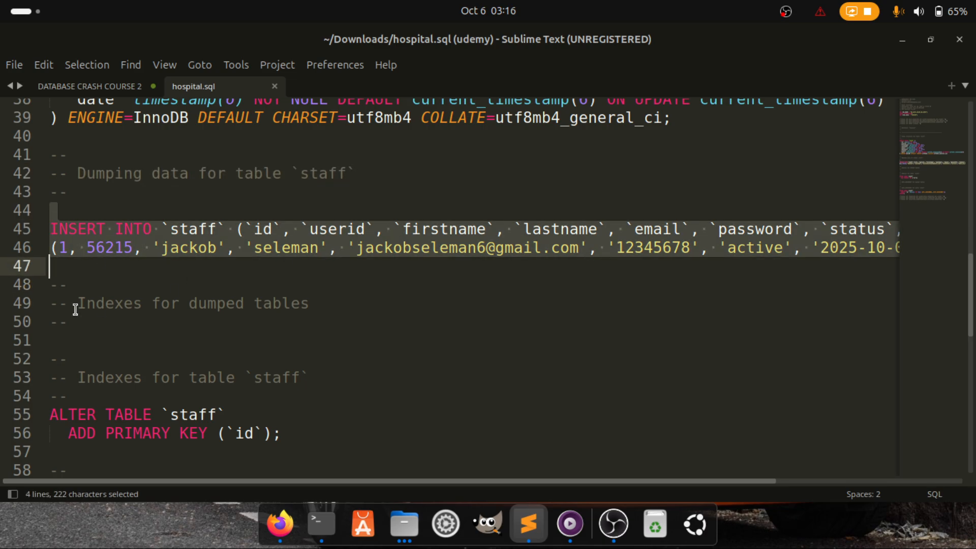
drag(69, 304, 324, 304)
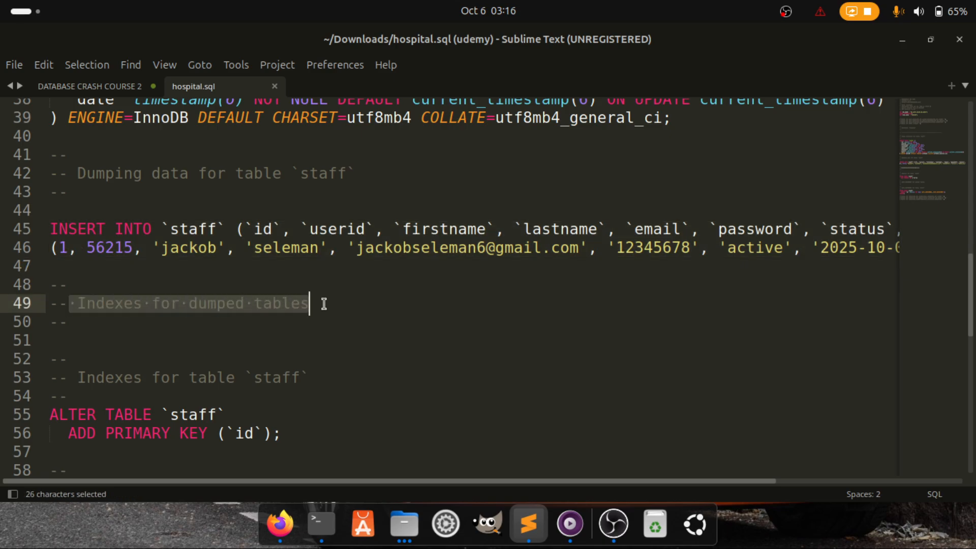
drag(53, 388, 272, 376)
Inspect the ALTER TABLE MODIFY id line with AUTO_INCREMENT=2, then return to Firefox
scroll(272, 381, down, 3)
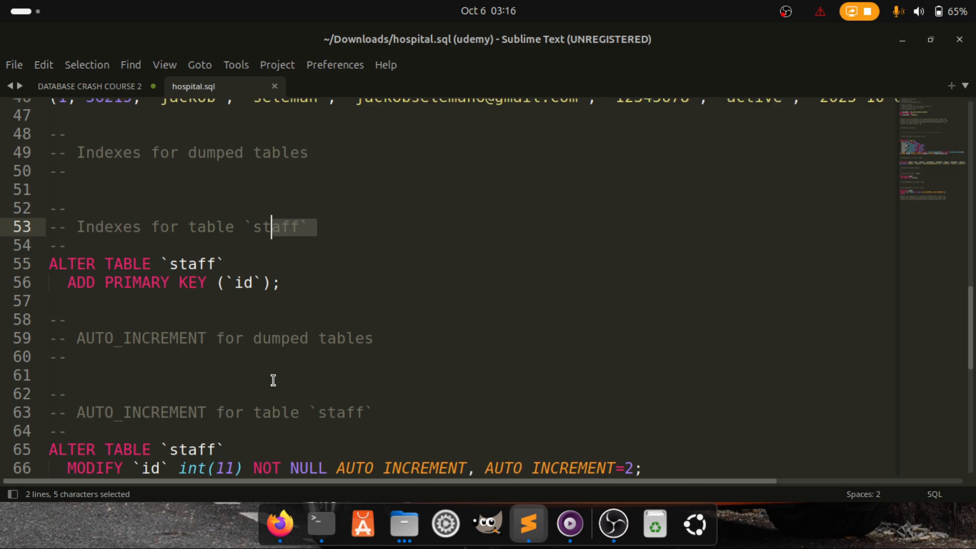
scroll(273, 380, down, 3)
scroll(160, 399, down, 1)
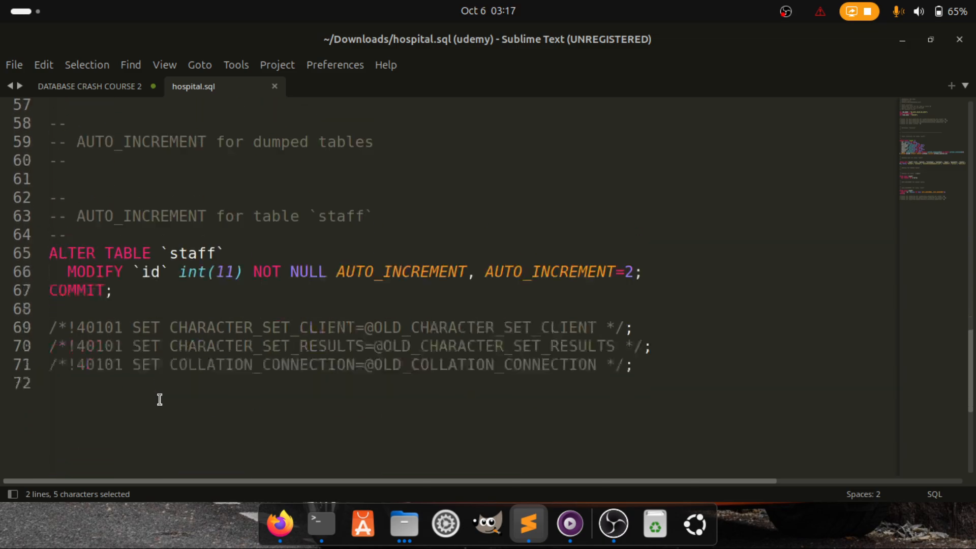
scroll(160, 400, up, 2)
scroll(160, 399, down, 5)
scroll(159, 399, up, 5)
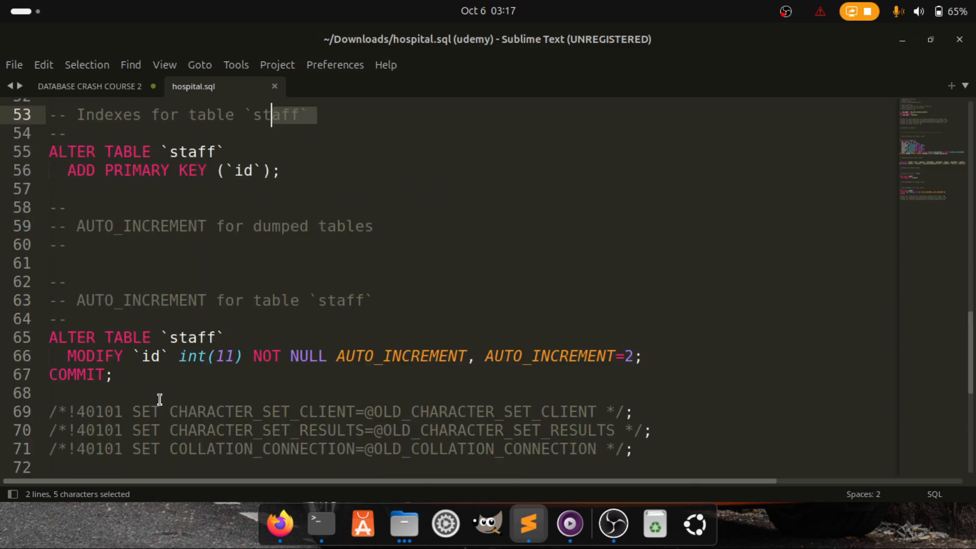
drag(59, 384, 367, 386)
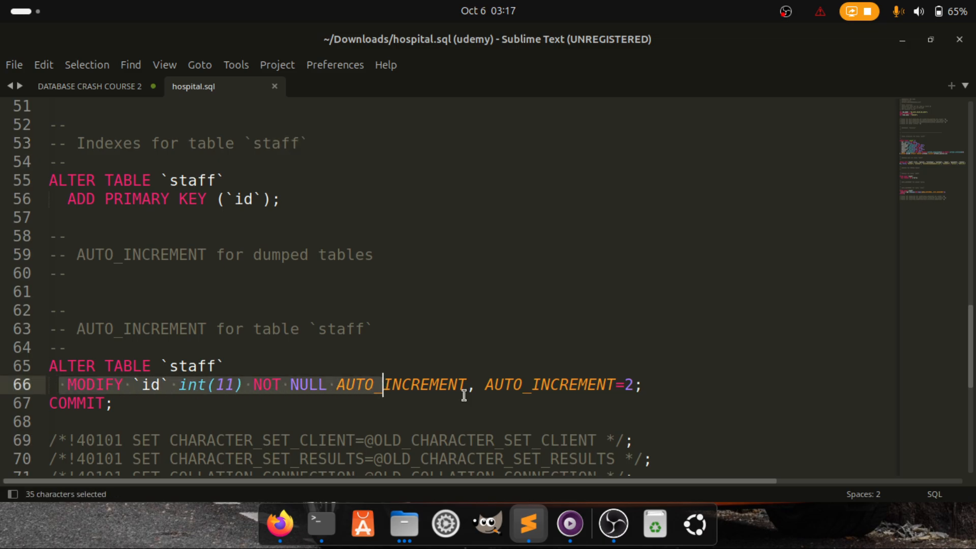
drag(477, 385, 630, 385)
click(633, 385)
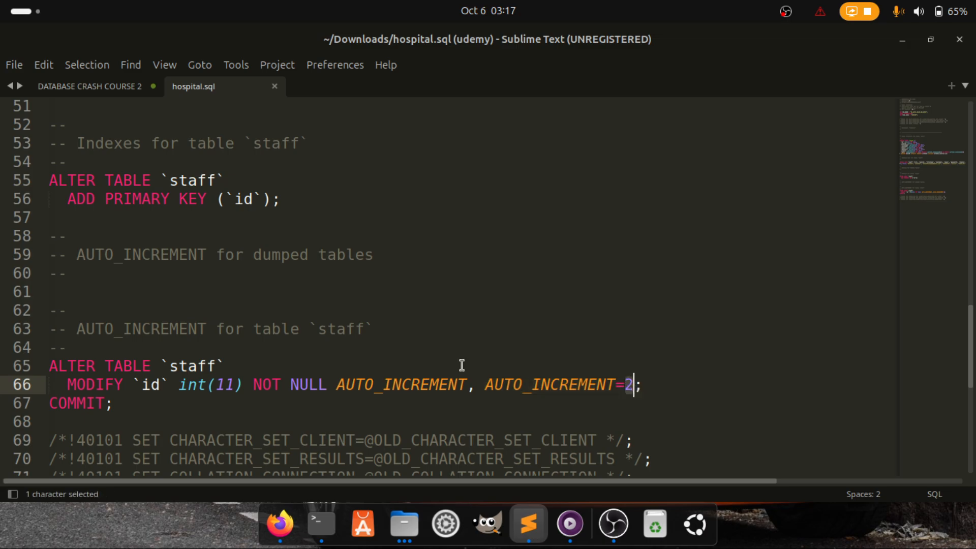
scroll(354, 284, down, 5)
scroll(353, 283, up, 15)
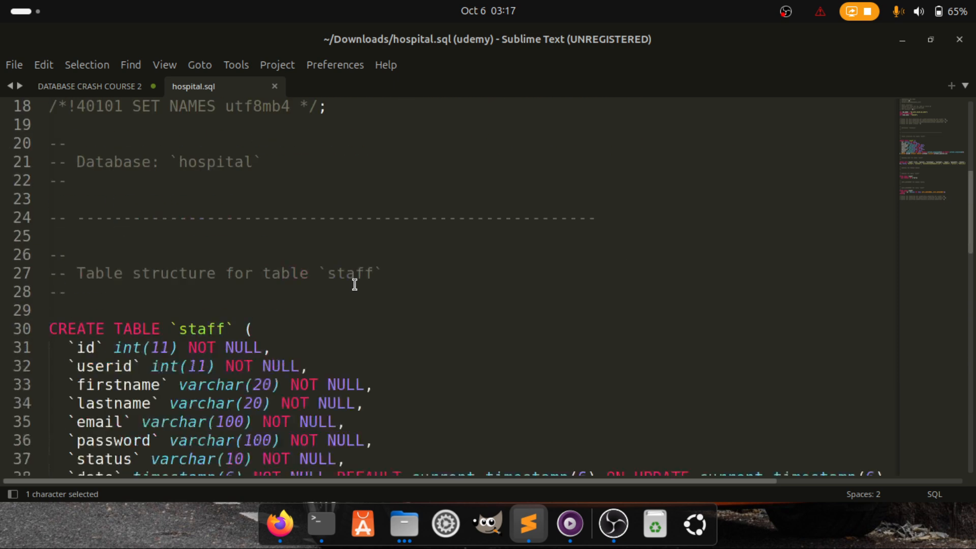
scroll(353, 283, up, 3)
click(284, 538)
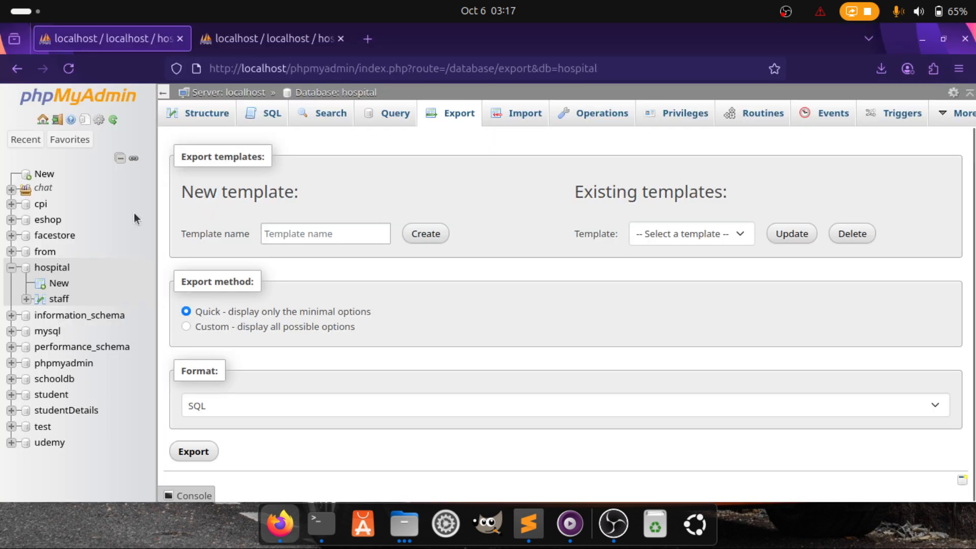
Write DROP DATABASE hospital in the hospital database's SQL box
click(43, 269)
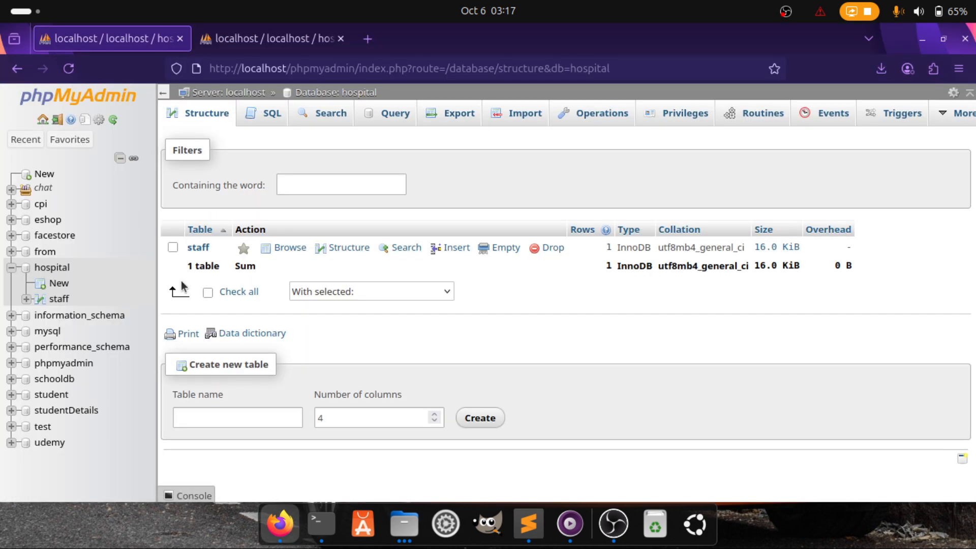
click(39, 266)
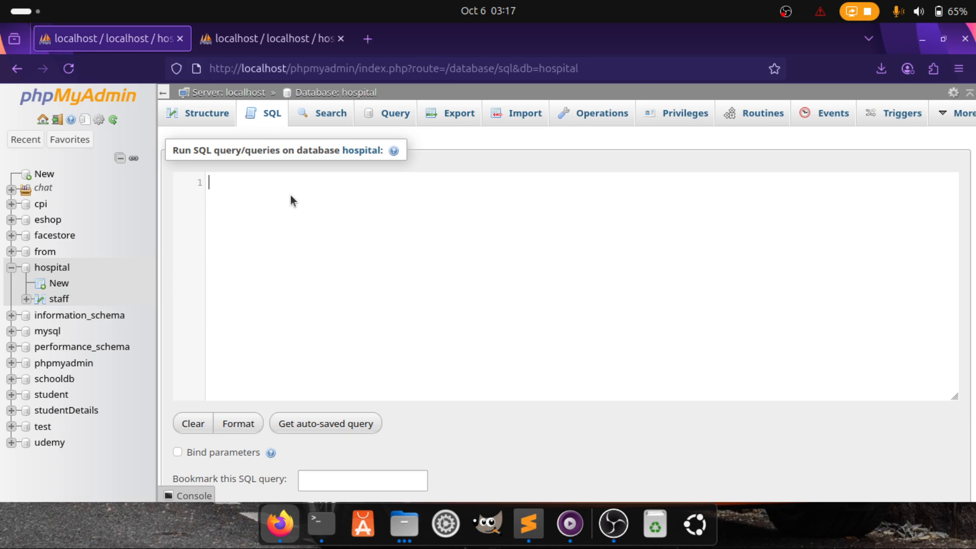
text(DR)
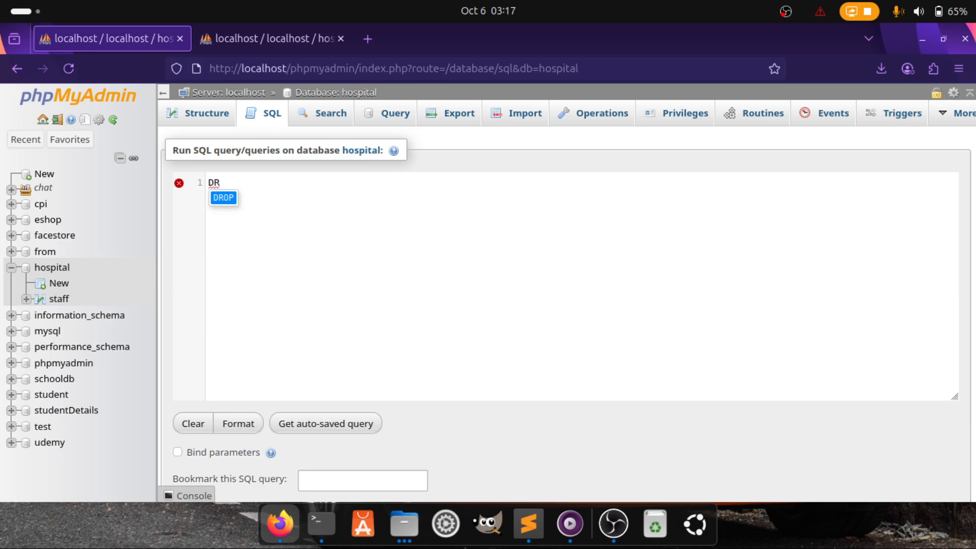
text(OP )
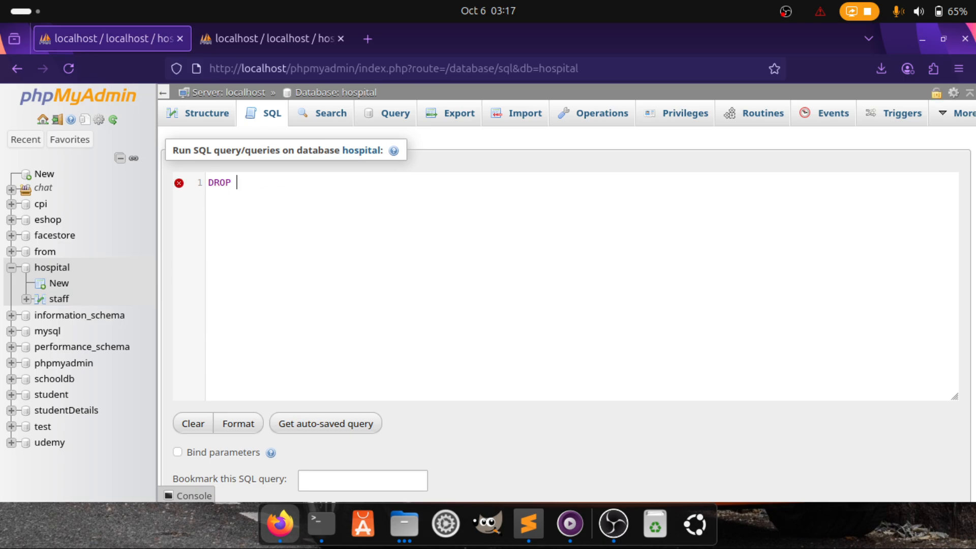
text(D)
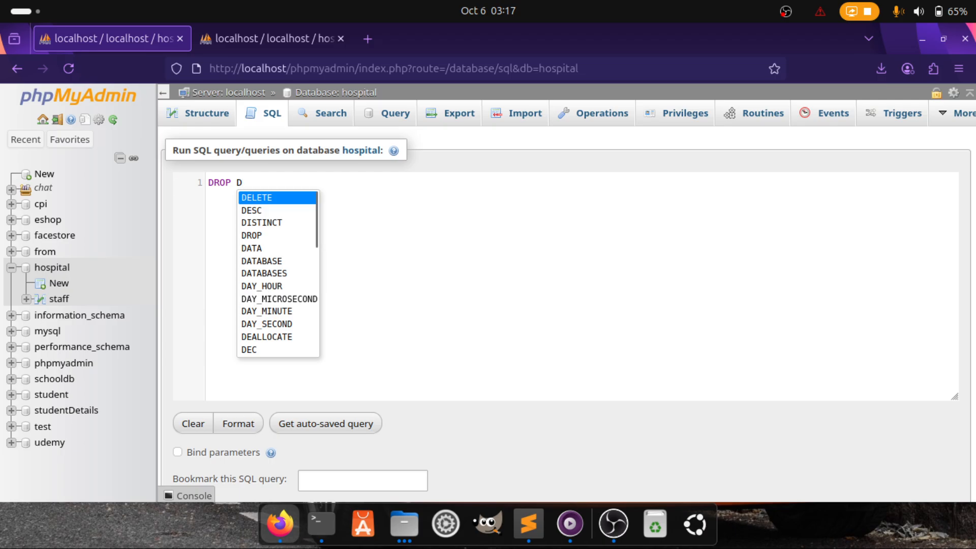
text(AT)
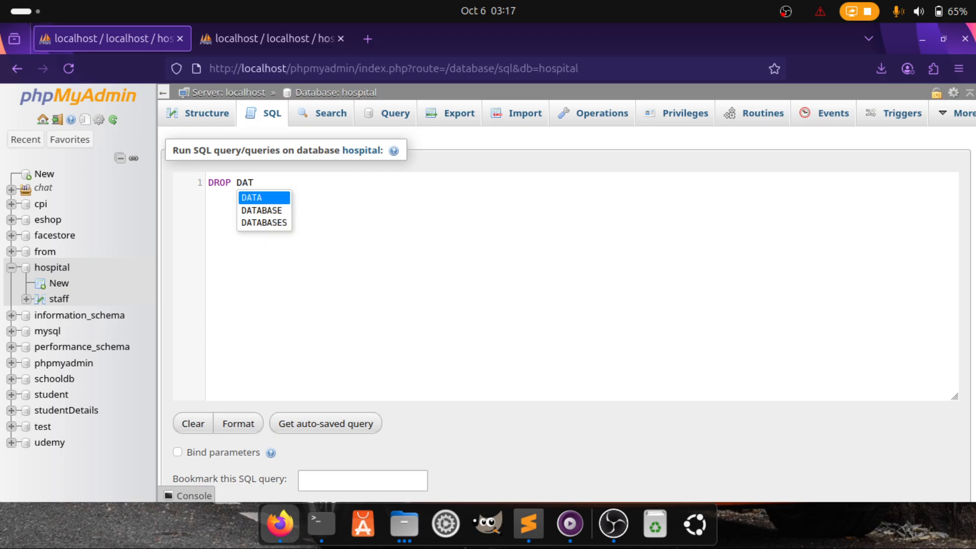
key(Down)
key(Return)
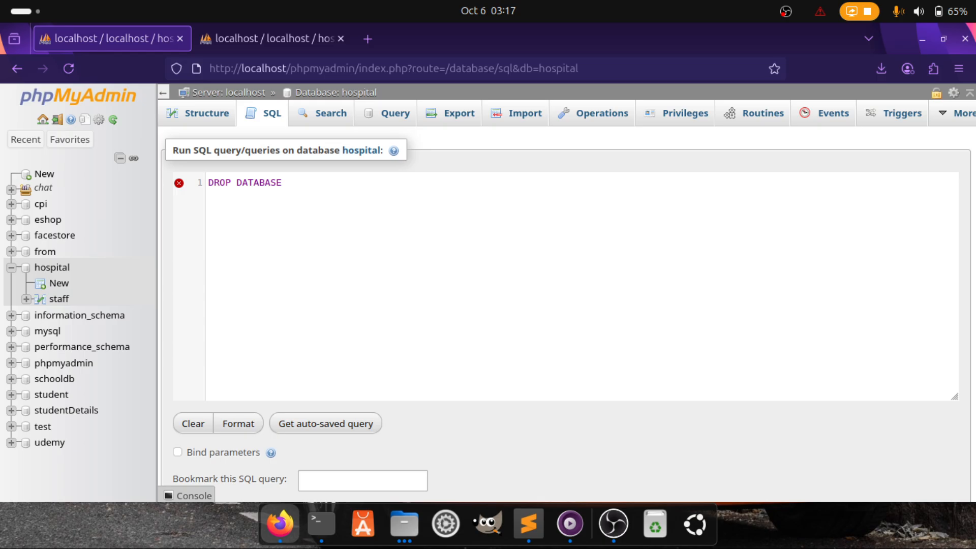
text(h)
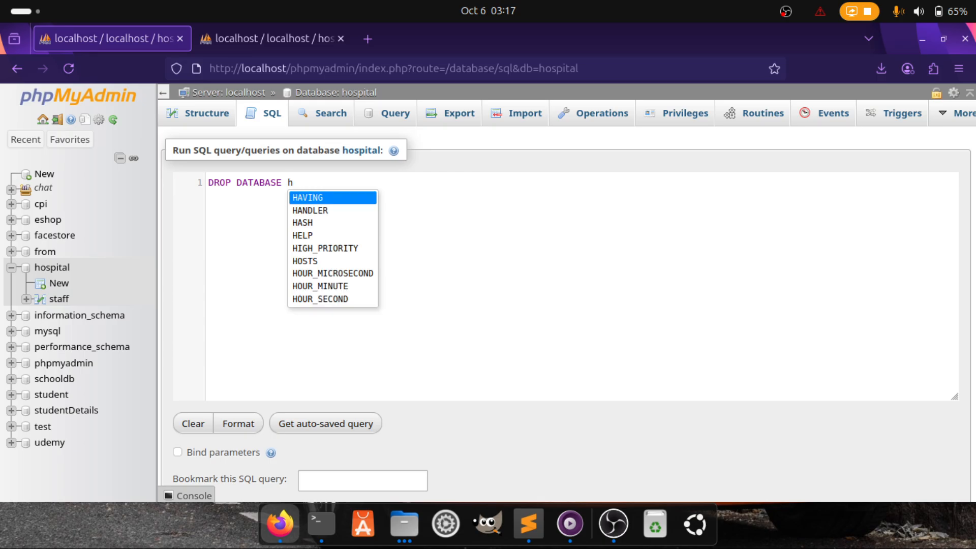
text(os)
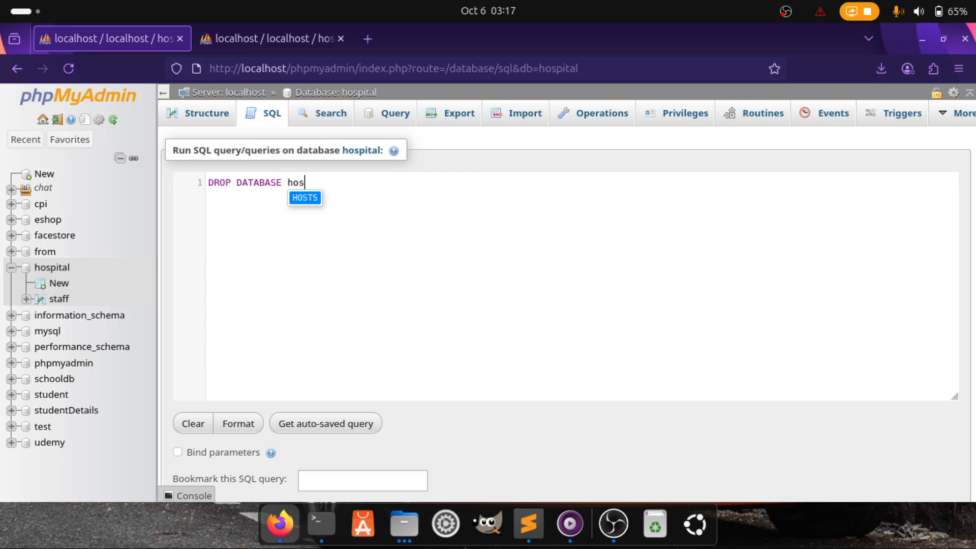
text(pital)
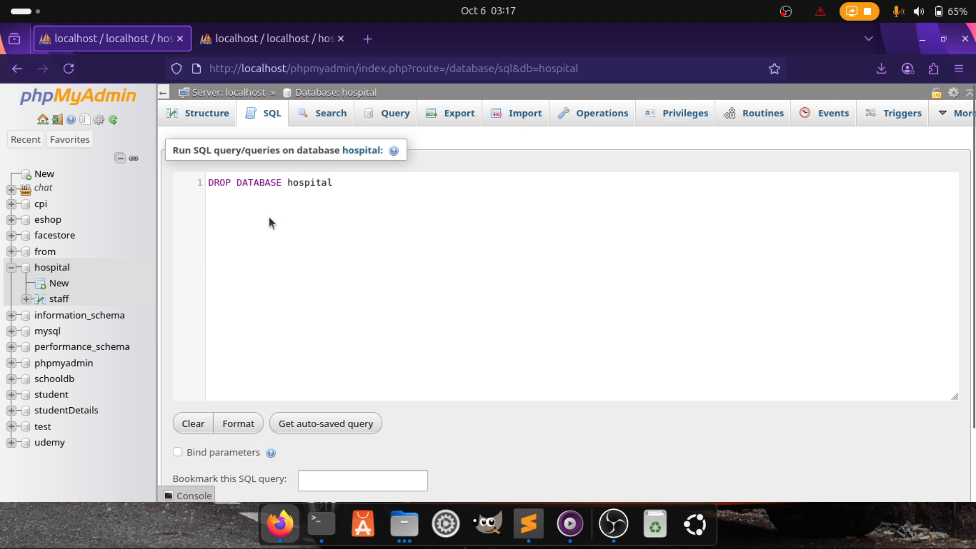
Select the DROP DATABASE statement and run it
drag(208, 179, 356, 181)
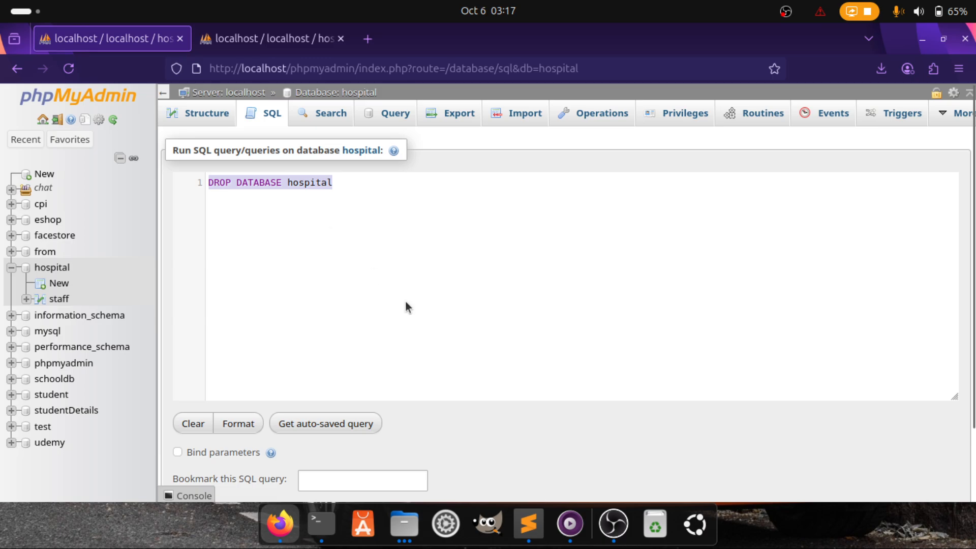
scroll(406, 305, down, 2)
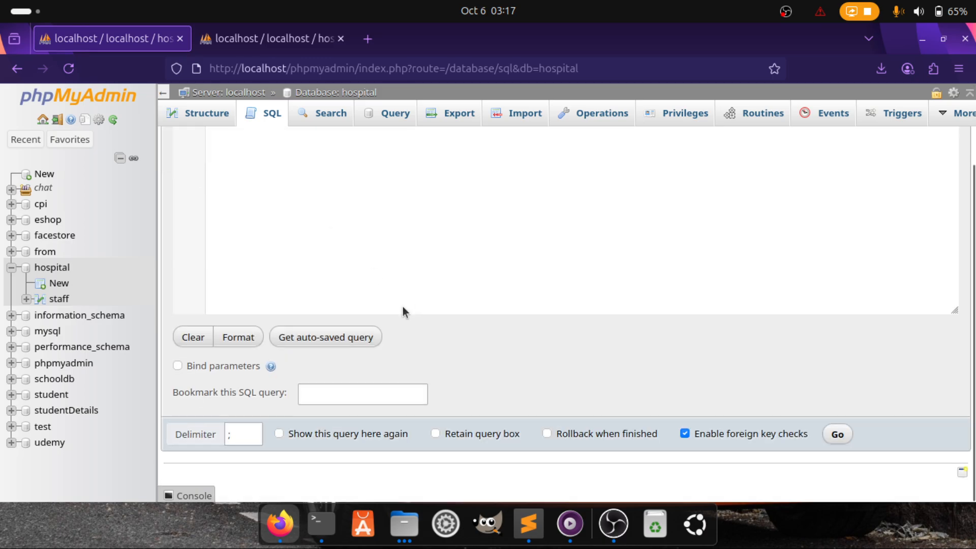
click(835, 450)
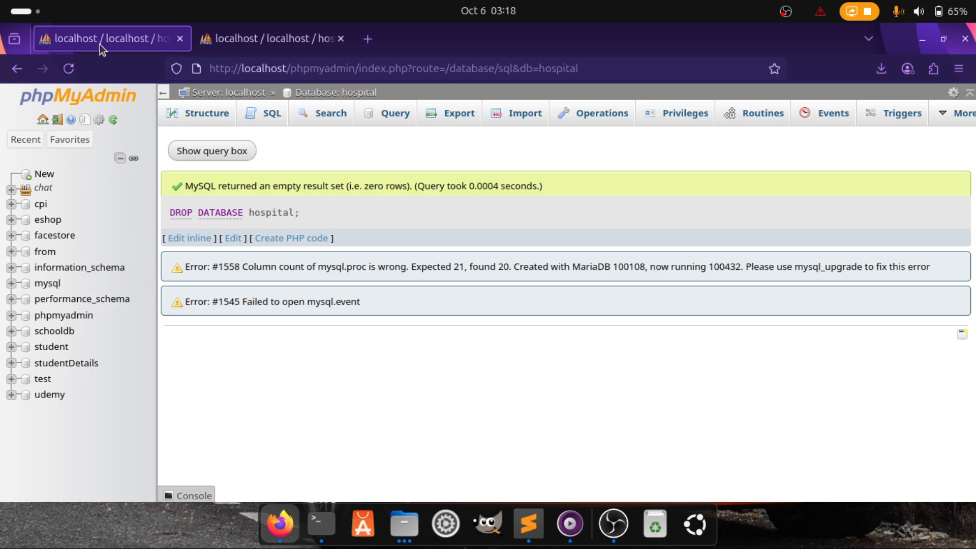
Create a new database named 'hospital' from the New entry in the navigation tree
click(45, 175)
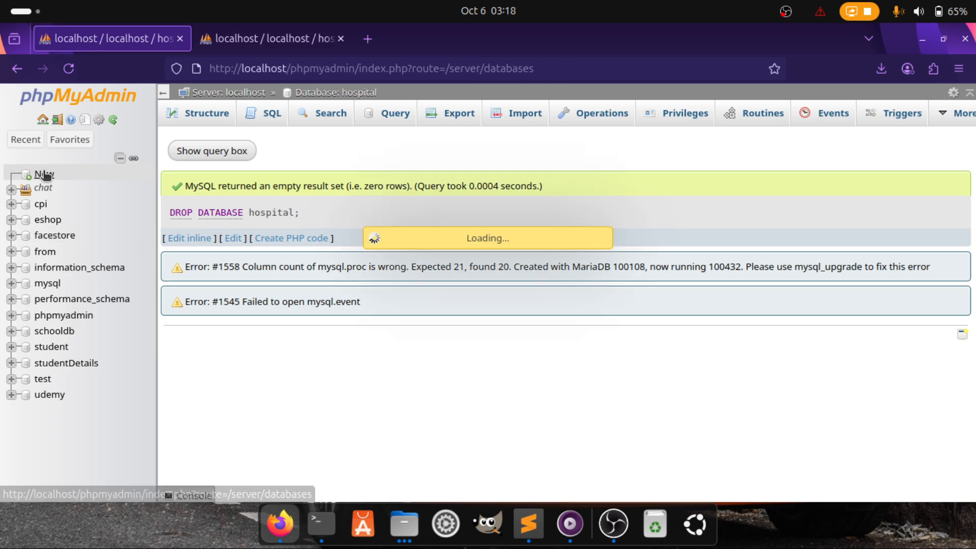
click(214, 237)
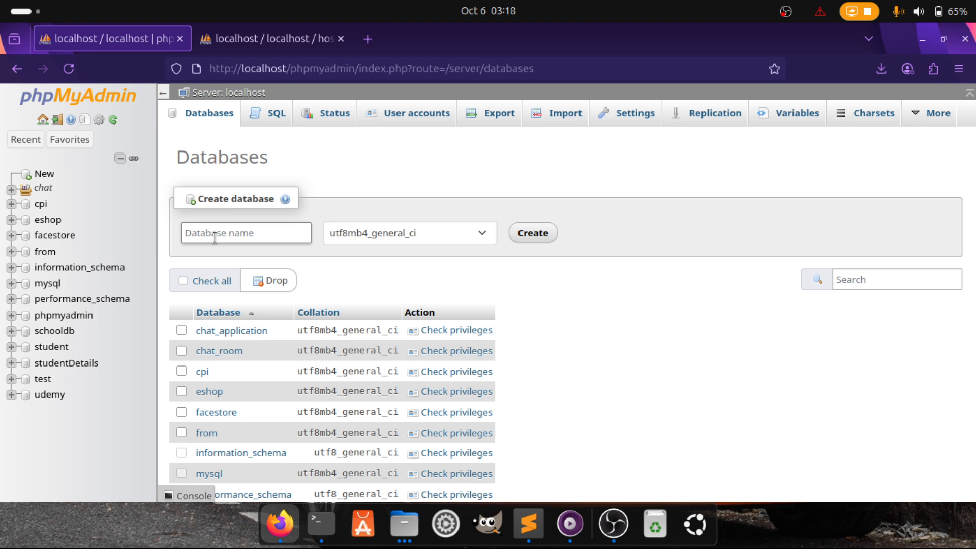
text(h)
key(Down)
key(Return)
click(546, 241)
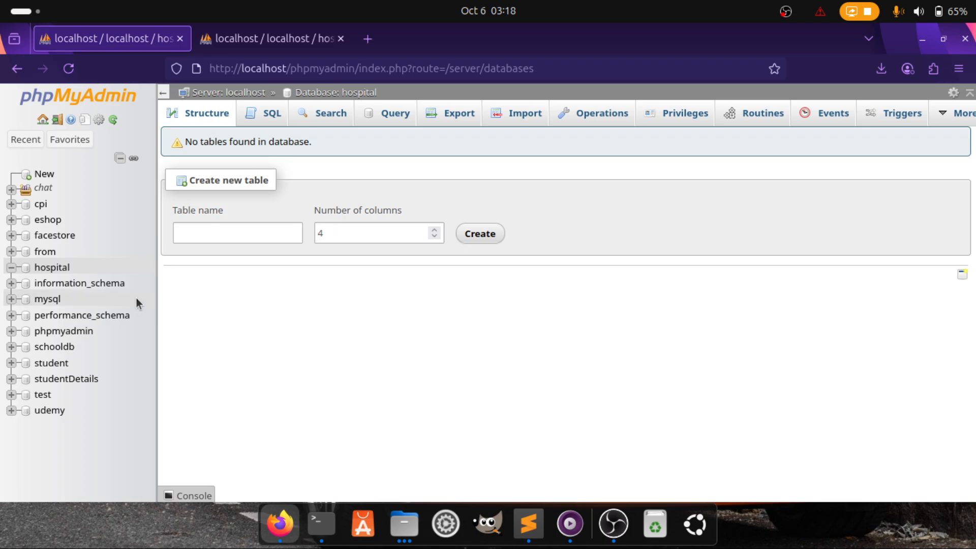
On hospital's Import page, open the file picker and browse the Downloads folder
click(525, 116)
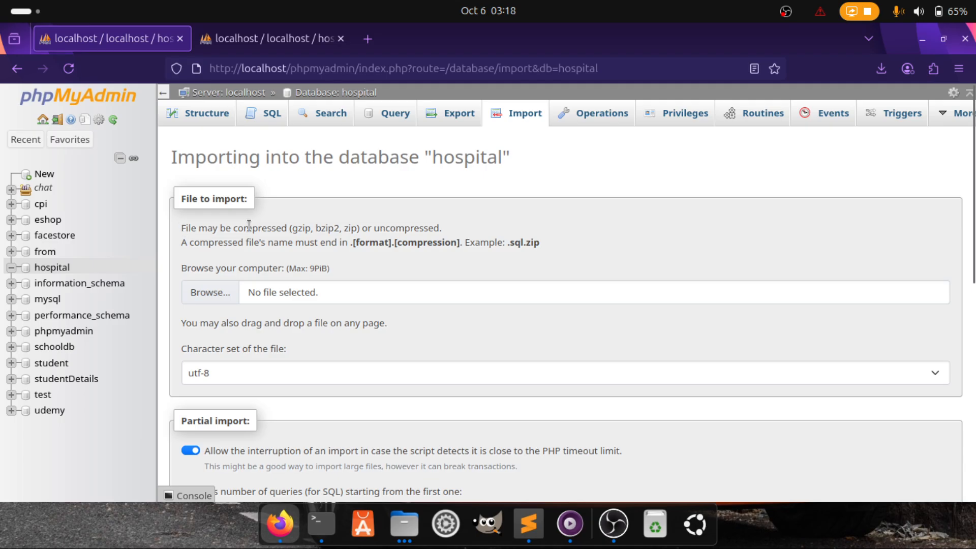
drag(290, 228, 466, 217)
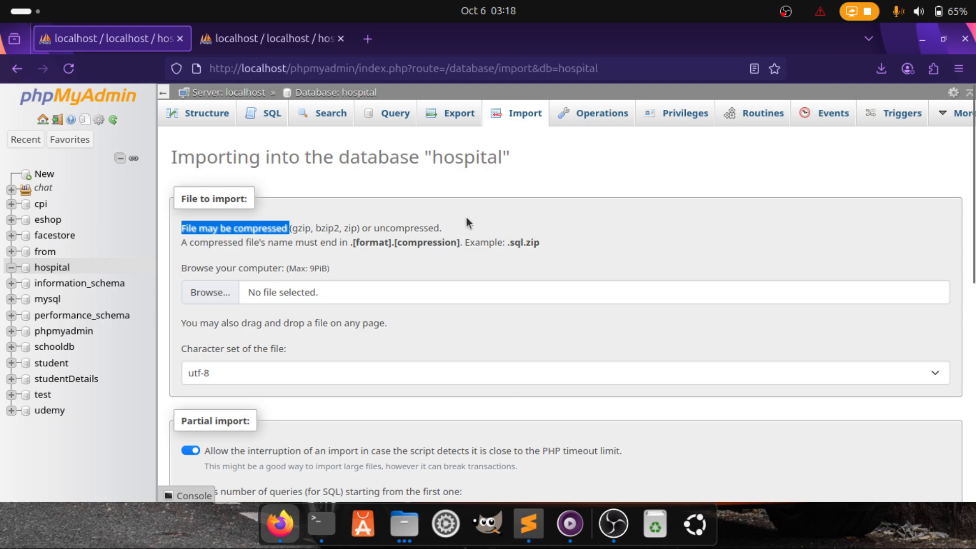
click(207, 296)
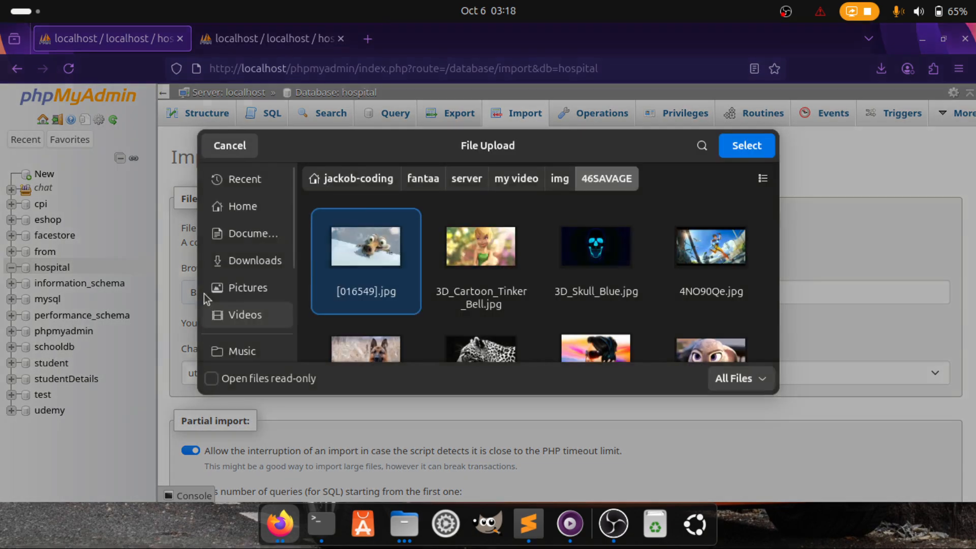
click(273, 259)
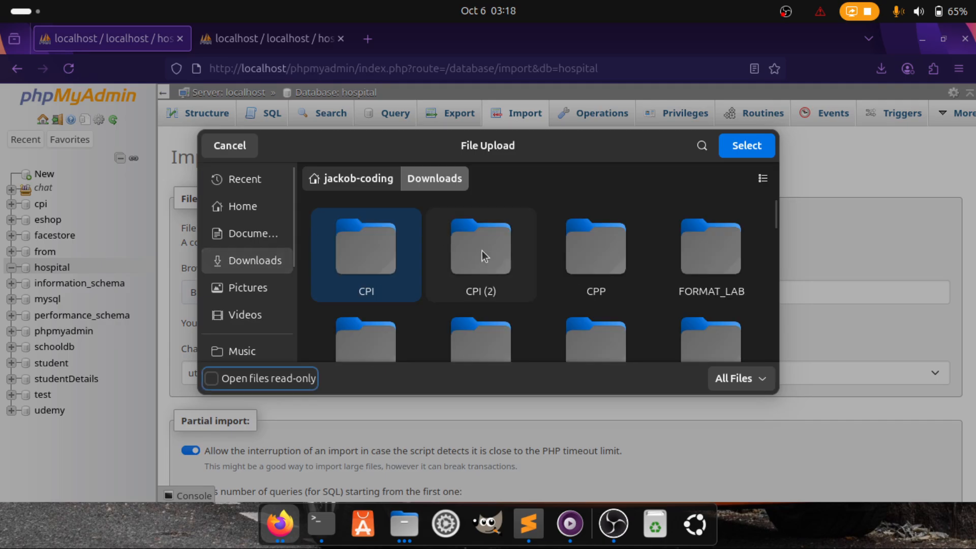
scroll(413, 301, down, 2)
scroll(413, 301, down, 2)
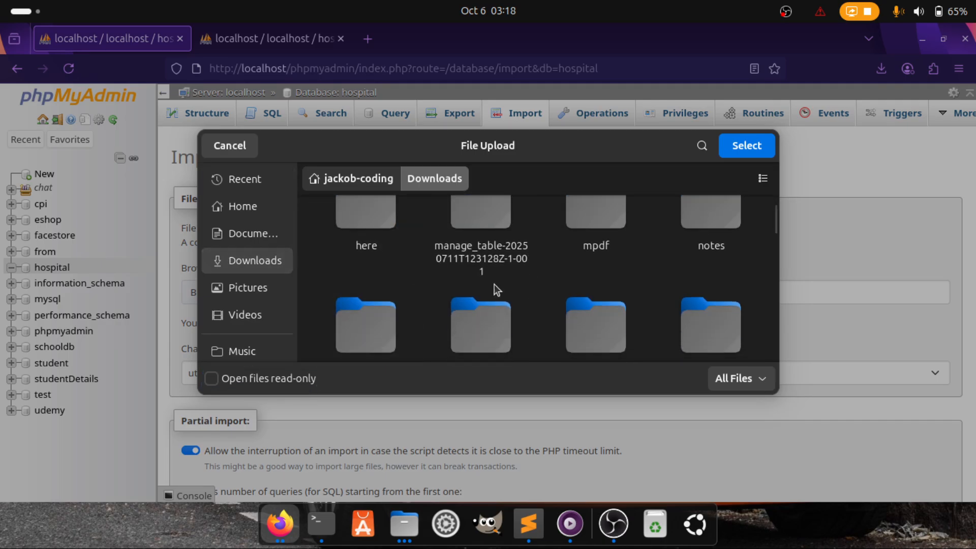
scroll(494, 285, down, 3)
scroll(494, 284, down, 10)
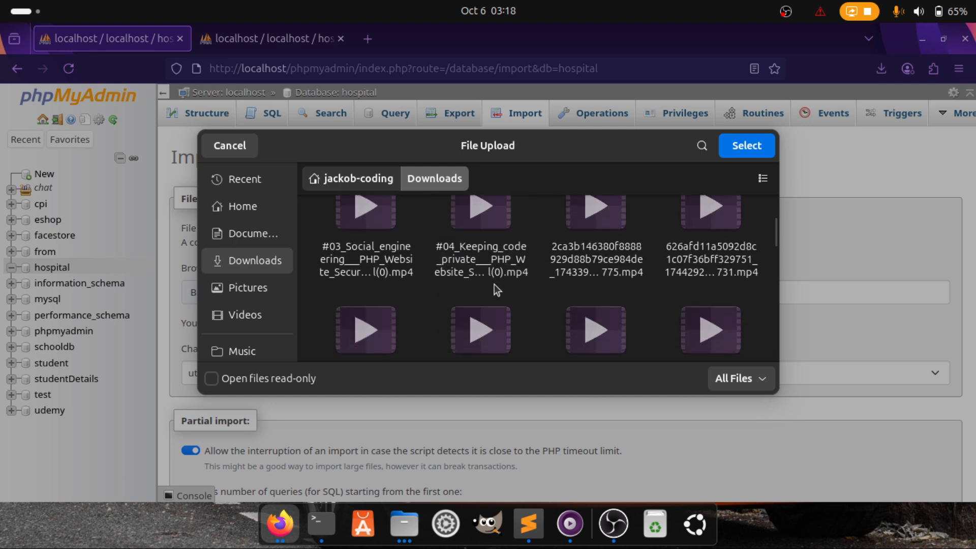
scroll(494, 286, down, 10)
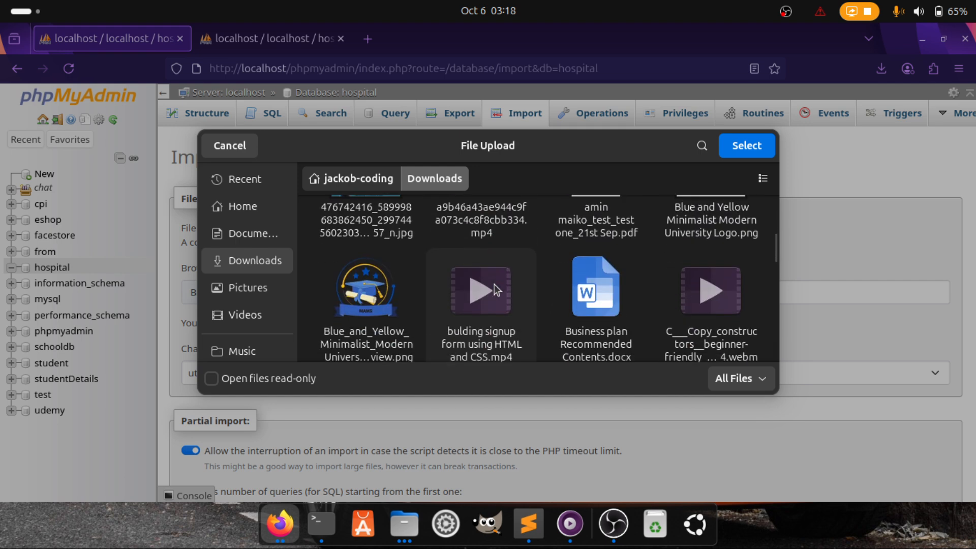
scroll(494, 285, down, 2)
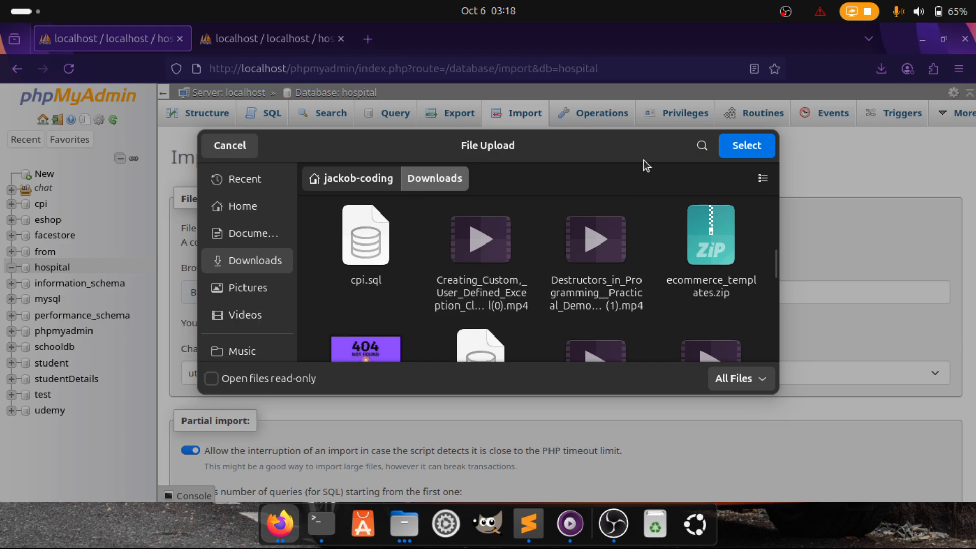
Choose hospital.sql from Downloads and run the import
click(702, 146)
scroll(573, 242, down, 4)
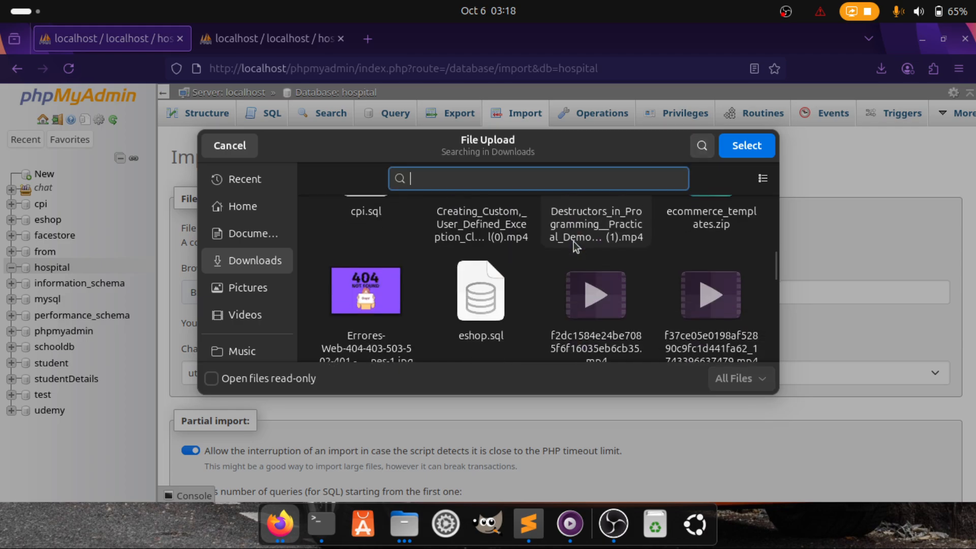
scroll(574, 244, down, 4)
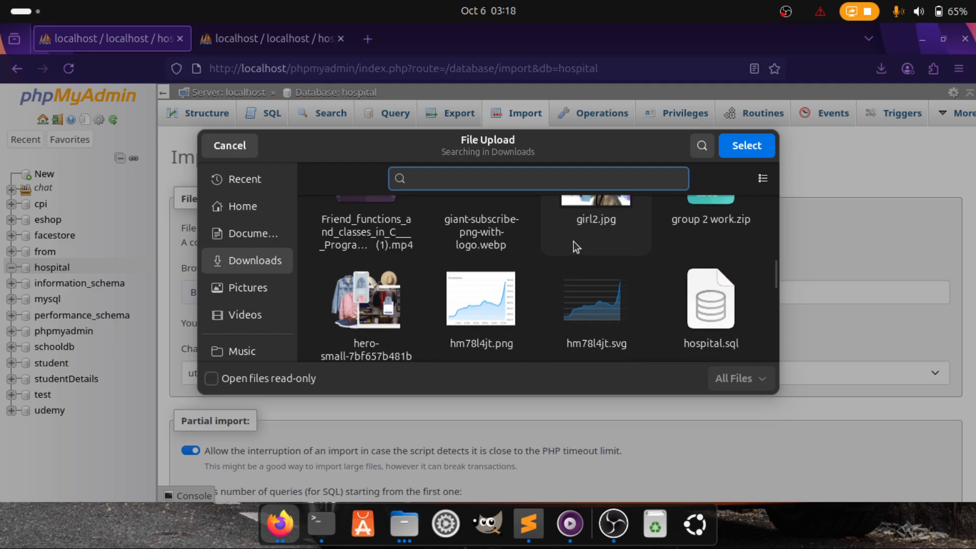
click(728, 295)
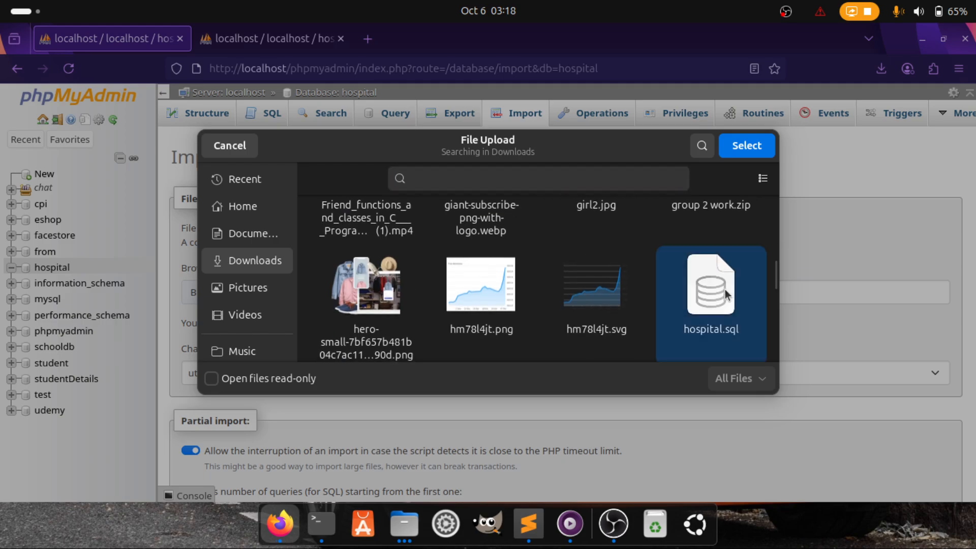
click(739, 146)
scroll(564, 327, down, 8)
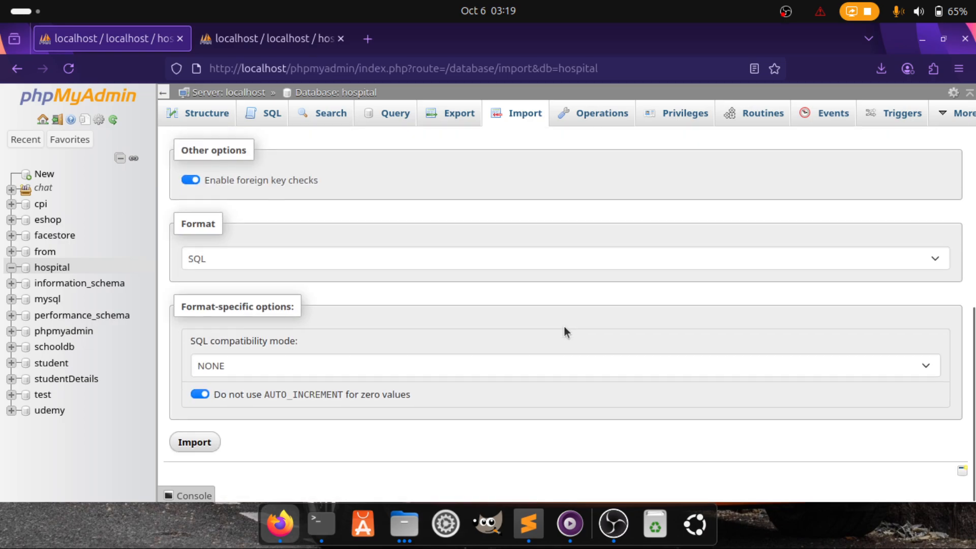
click(196, 451)
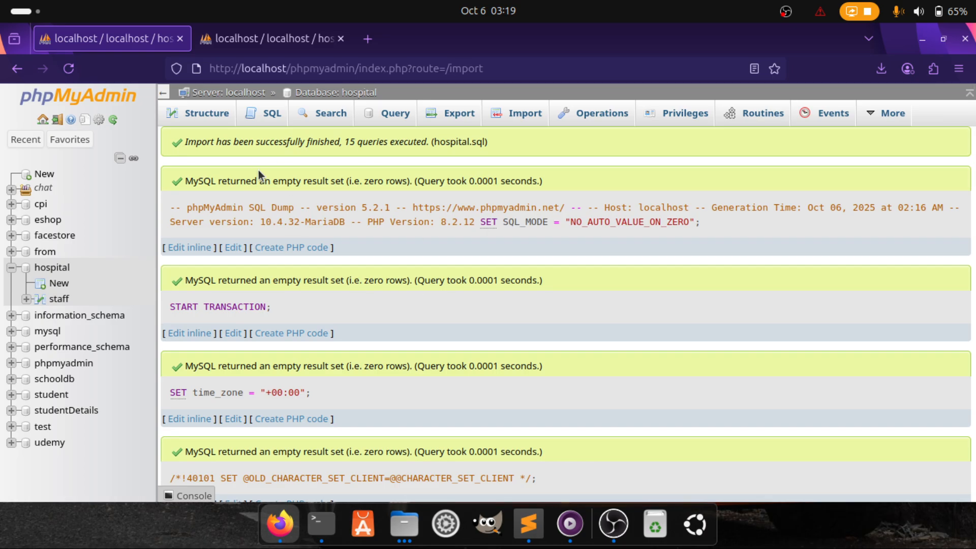
Browse the imported staff table's single row, then return to hospital's table list
scroll(376, 315, down, 20)
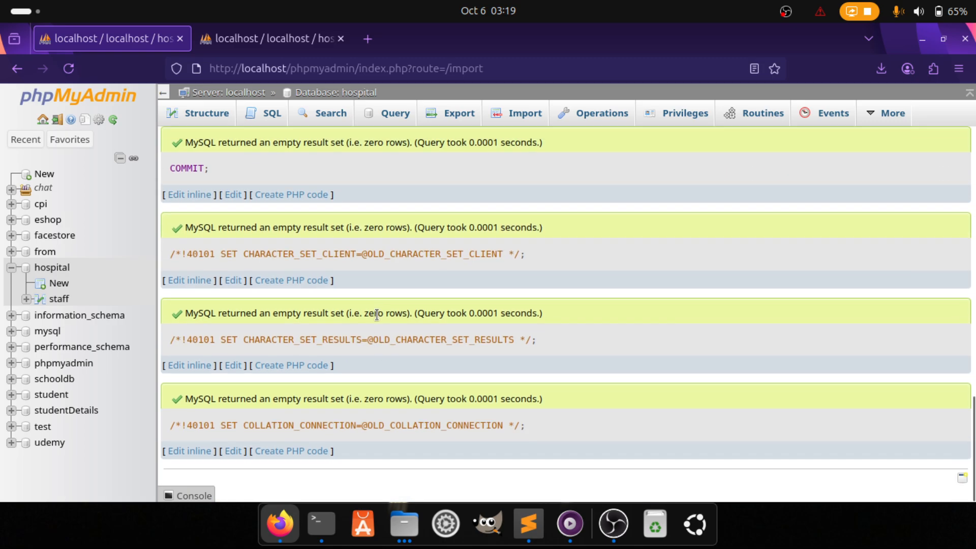
click(203, 116)
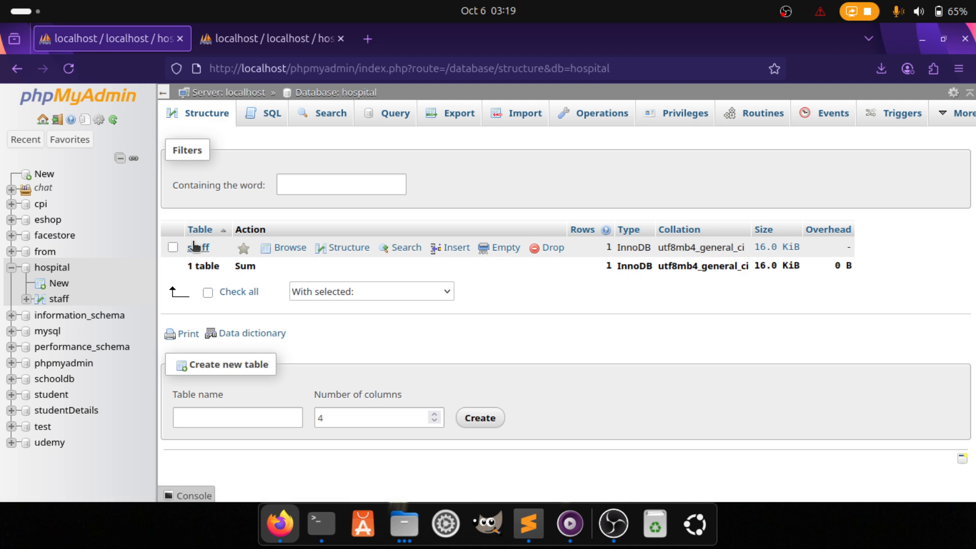
click(284, 247)
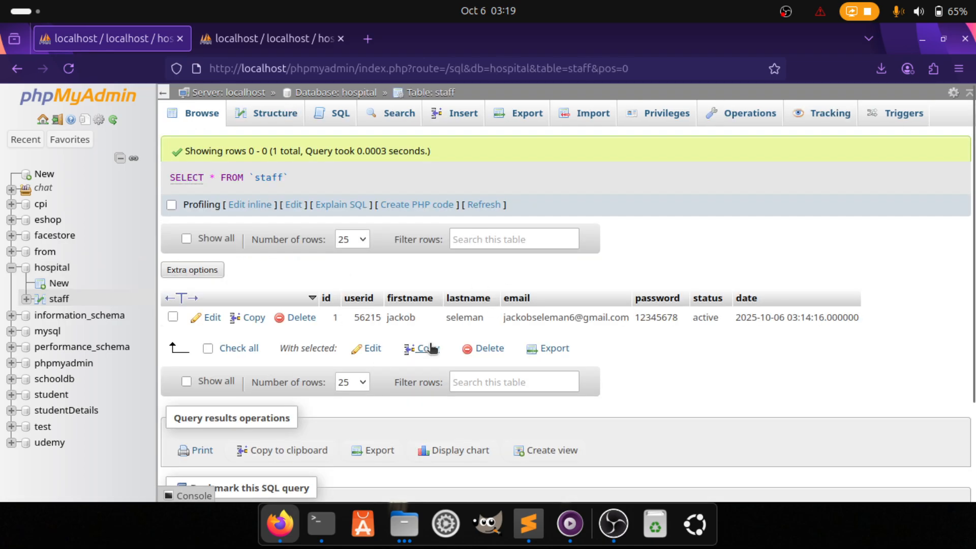
click(58, 270)
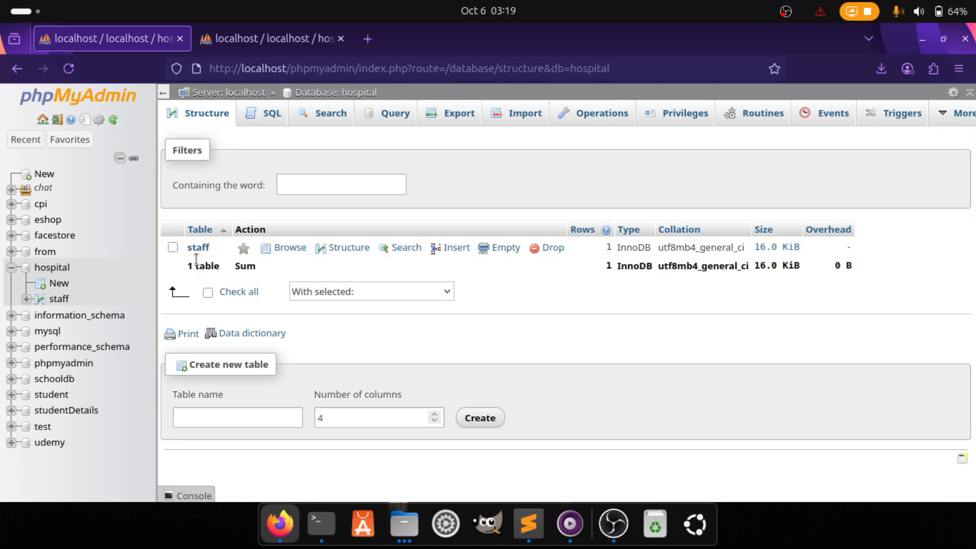
click(43, 269)
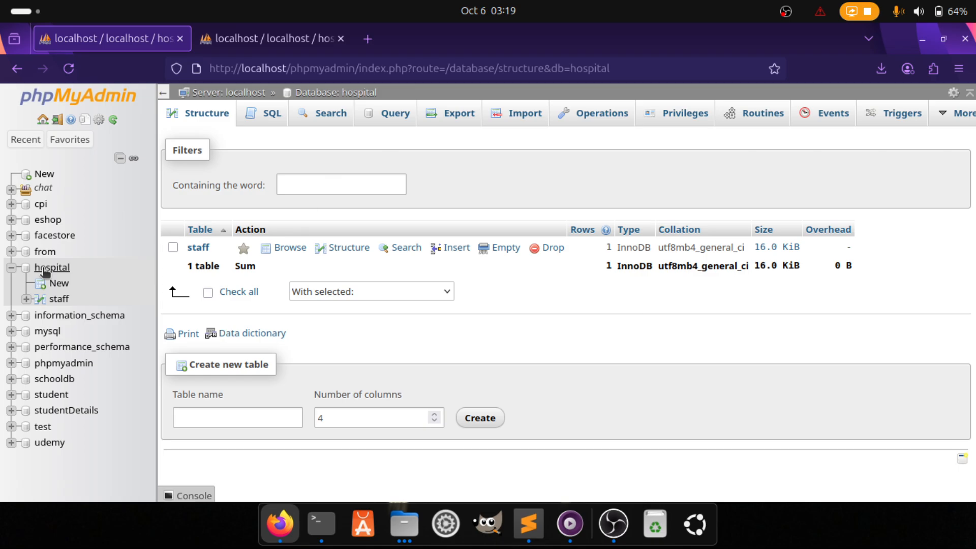
Use Show create on the staff table and select its entire CREATE TABLE statement
click(173, 248)
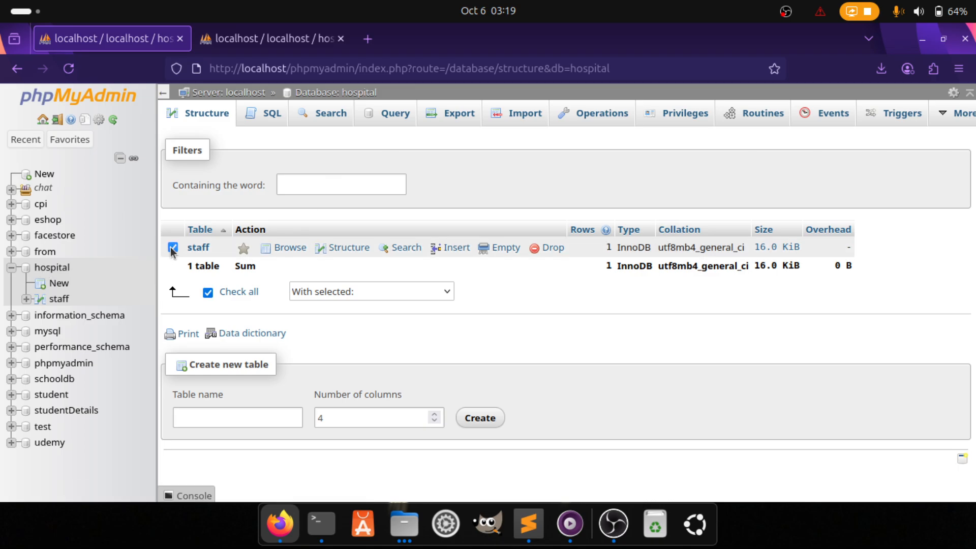
click(333, 294)
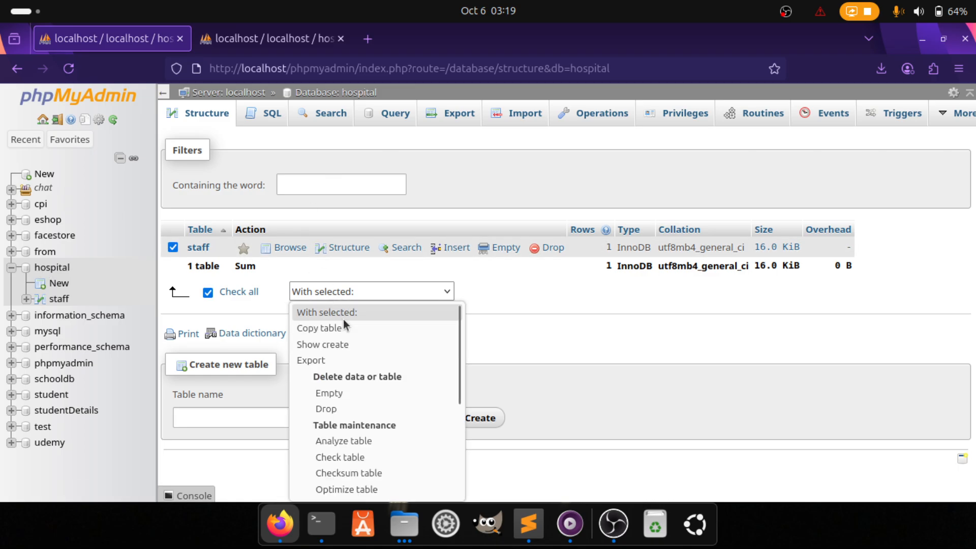
click(339, 346)
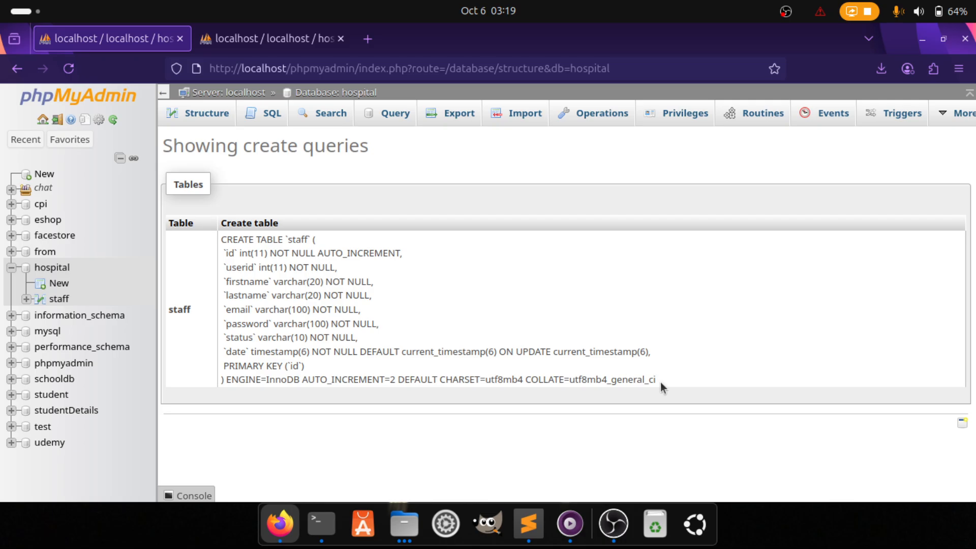
drag(657, 380, 218, 241)
key(ctrl+c)
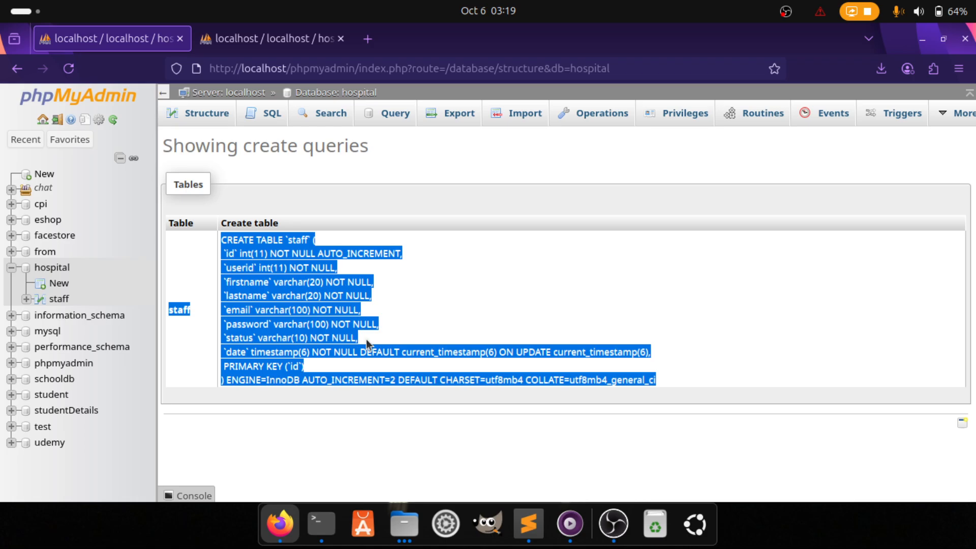
Write the query DROP TABLE staff in the hospital database's SQL box
click(206, 113)
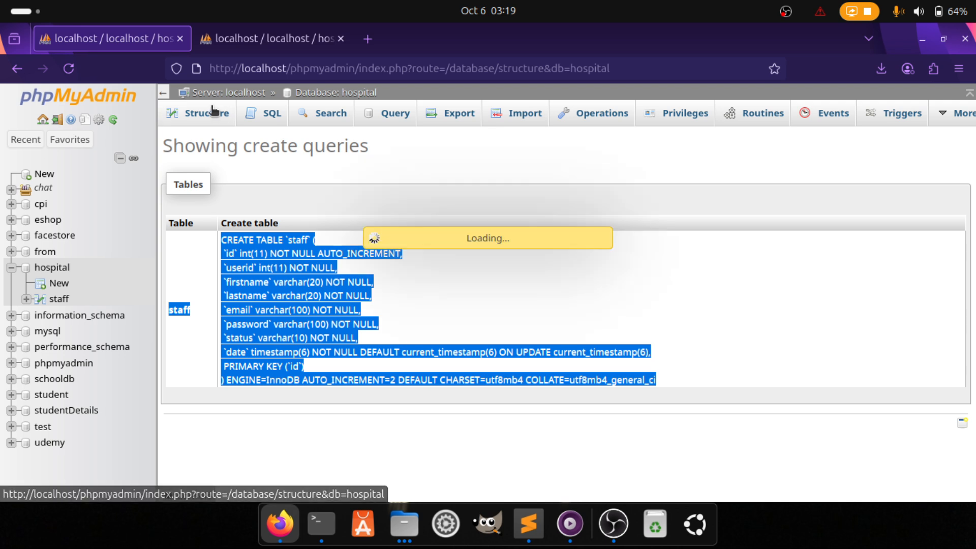
click(262, 114)
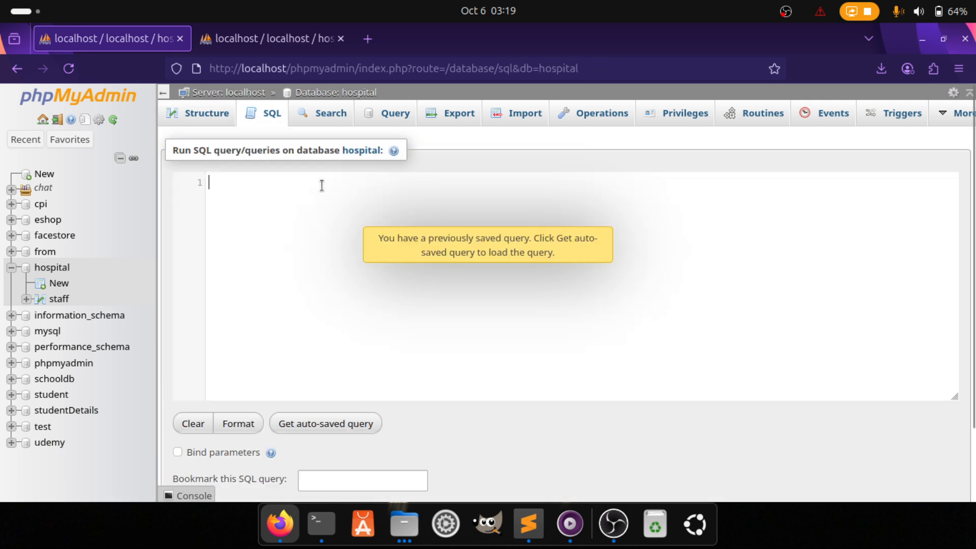
text(D)
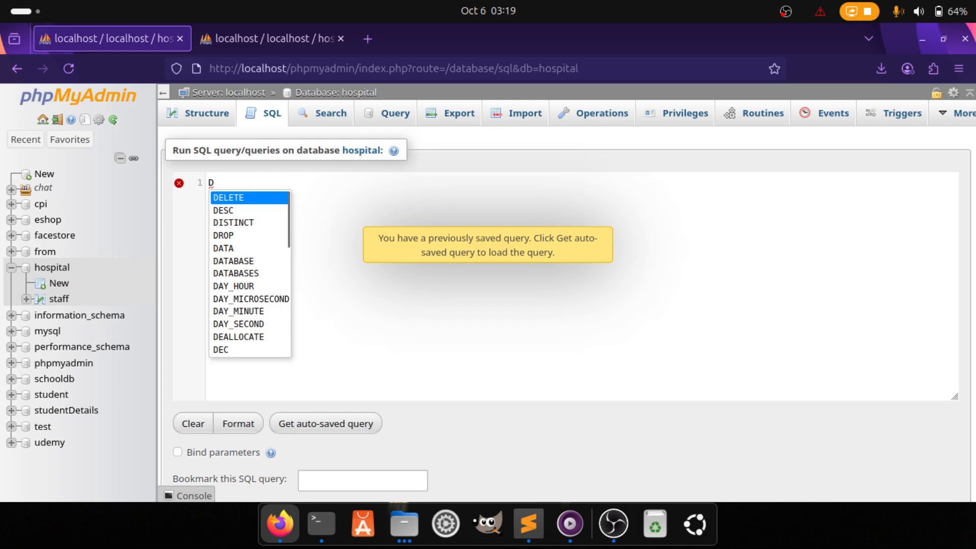
text(RI)
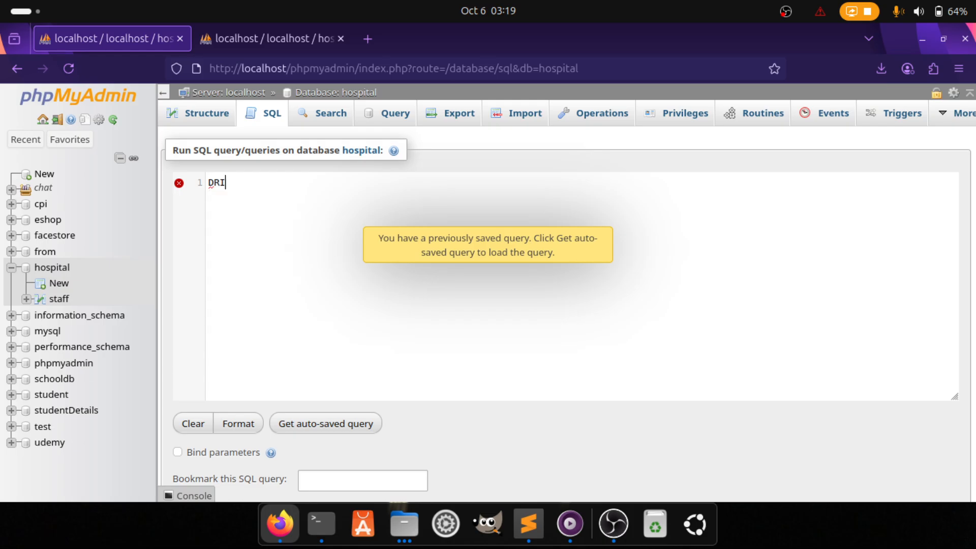
key(BackSpace)
text(OP )
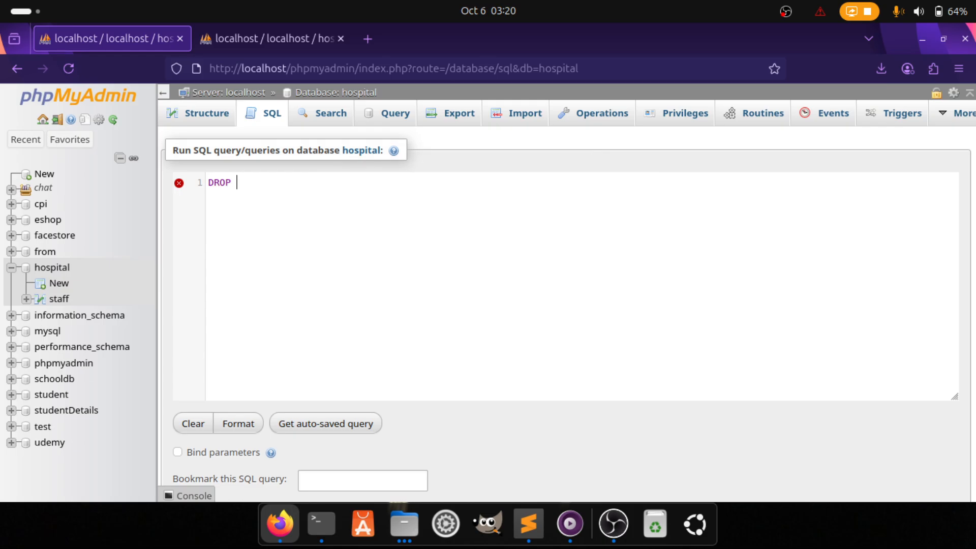
text(ta)
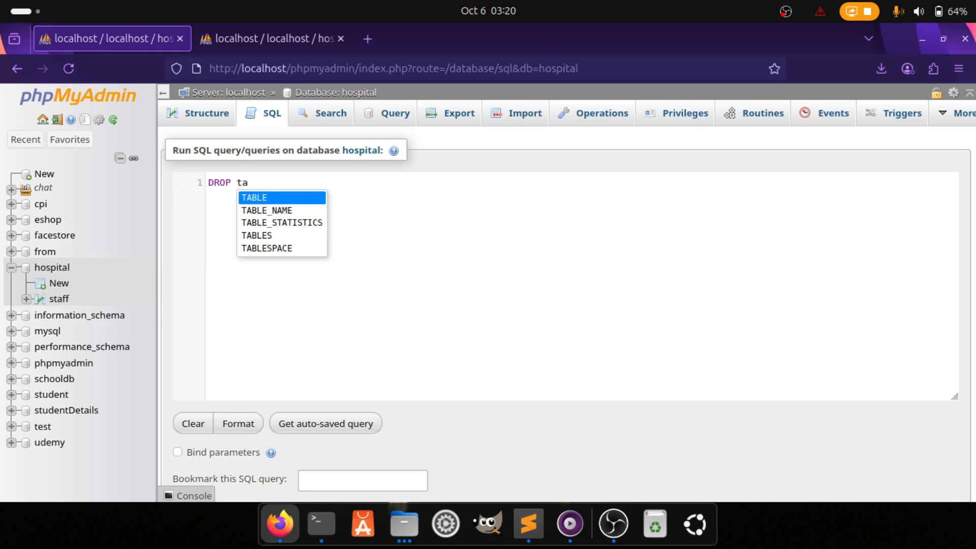
key(Return)
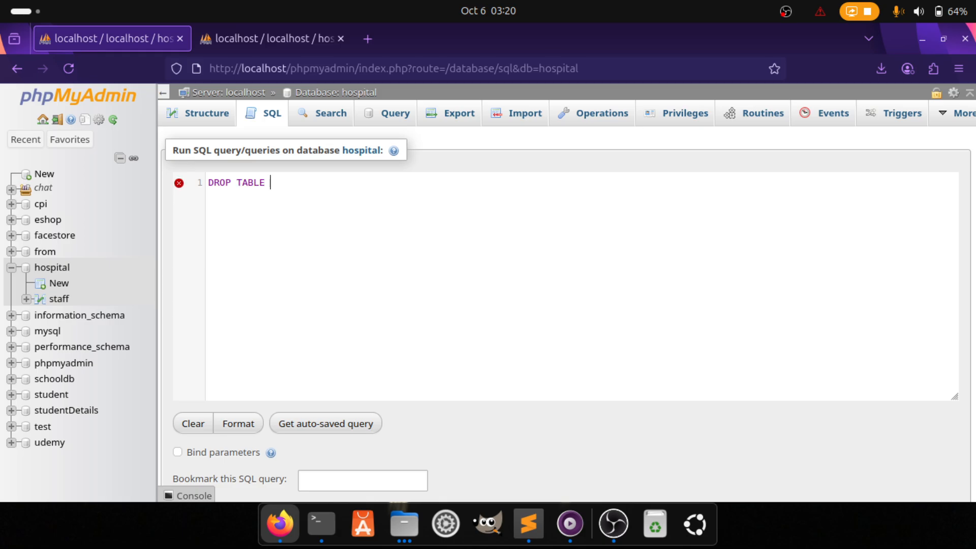
text(st)
key(Return)
Run and confirm the DROP TABLE staff query, then return to the hospital database
scroll(377, 315, down, 3)
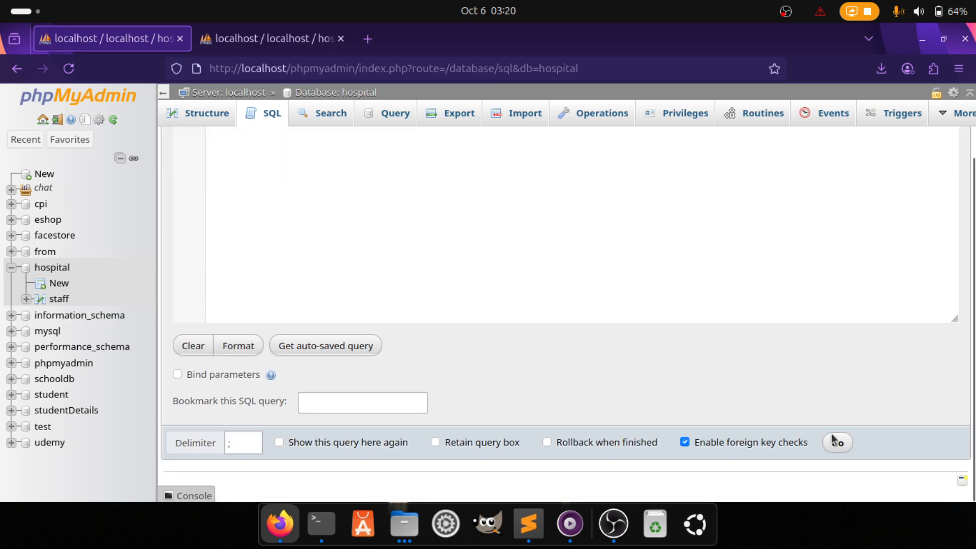
click(843, 448)
right_click(843, 449)
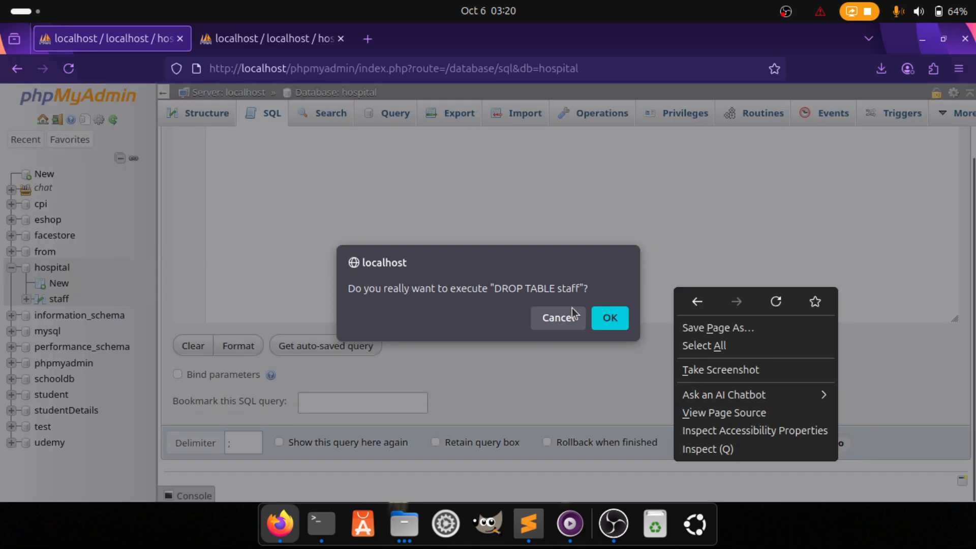
click(611, 318)
click(610, 318)
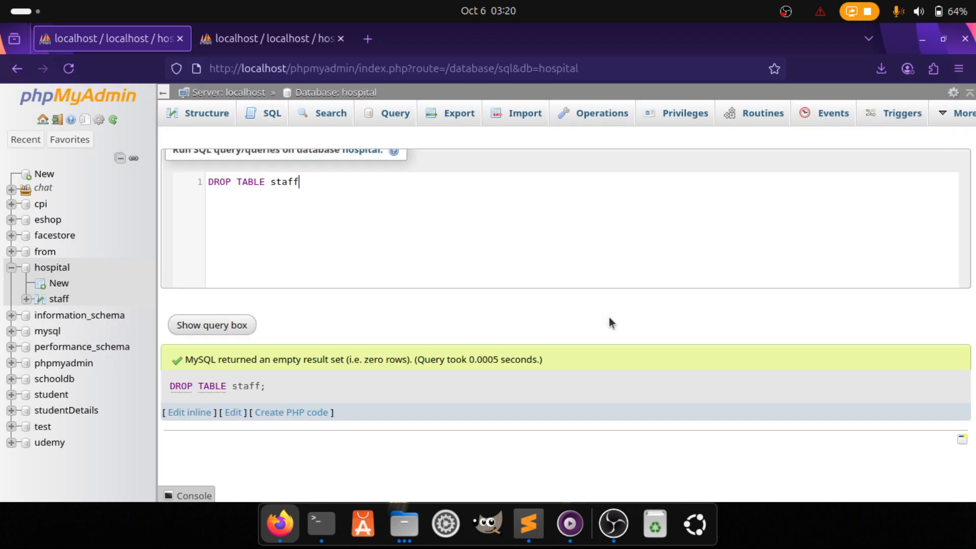
click(58, 269)
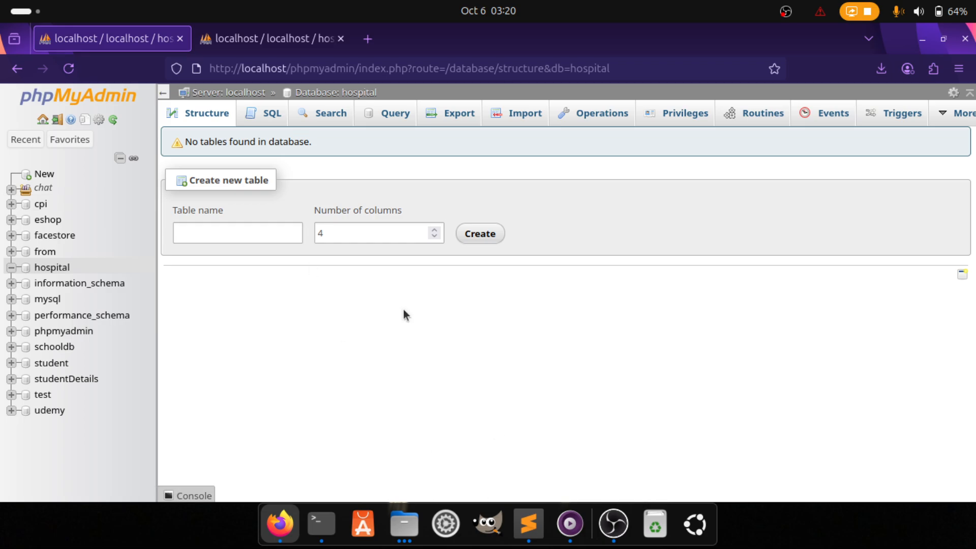
Paste the CREATE TABLE staff statement into the SQL box and run it, which reports an error
click(272, 117)
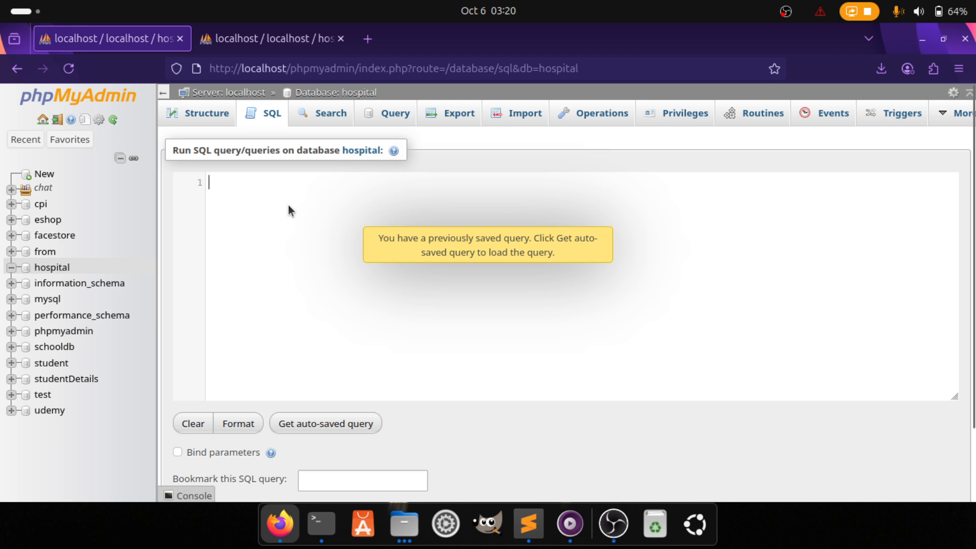
key(ctrl+v)
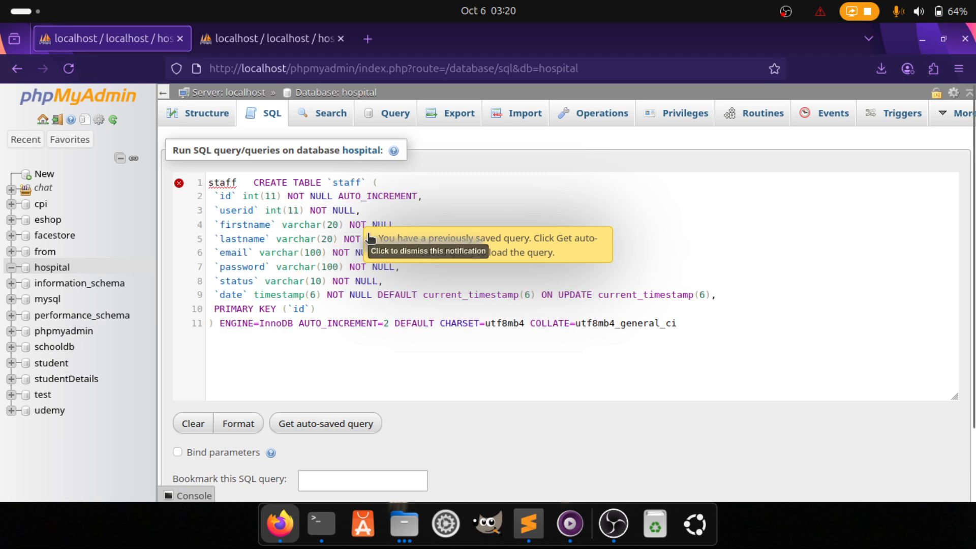
click(370, 237)
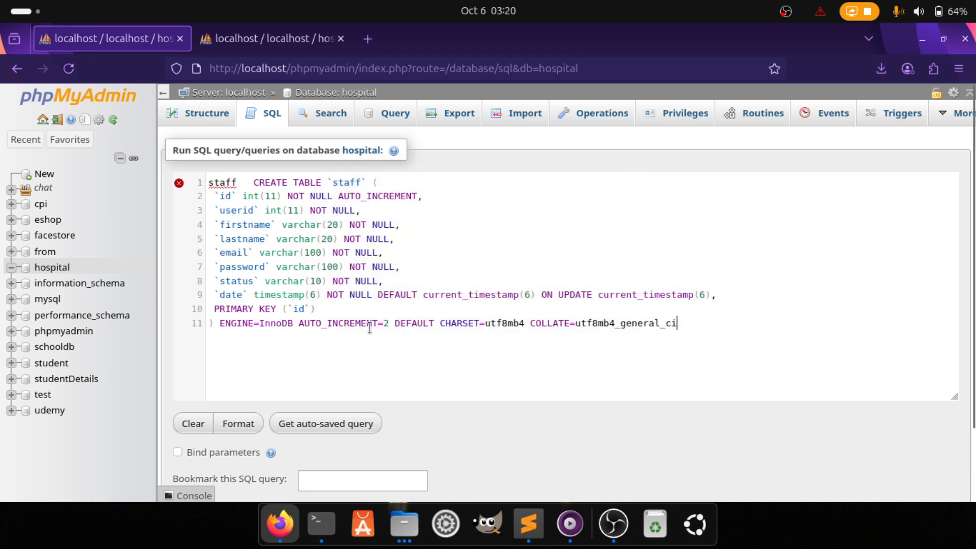
scroll(370, 328, down, 2)
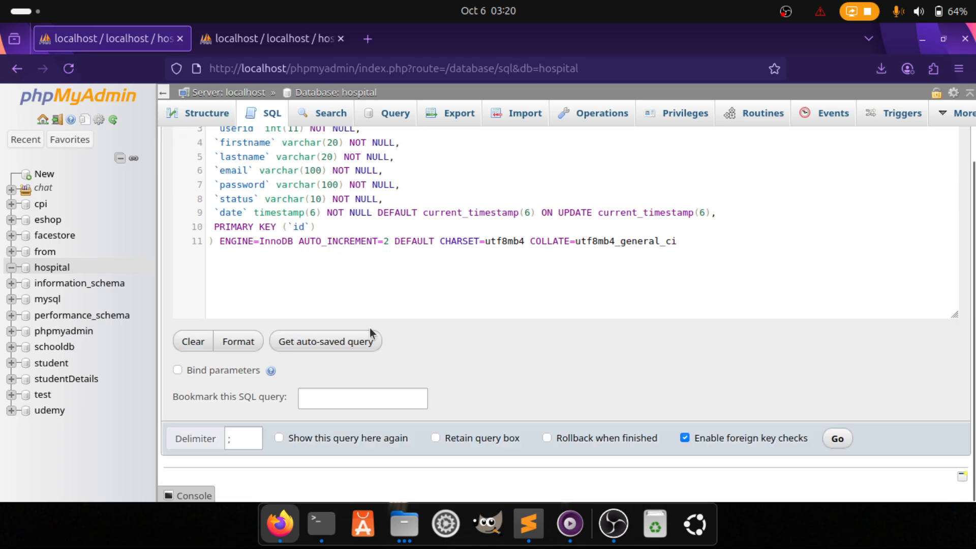
click(839, 443)
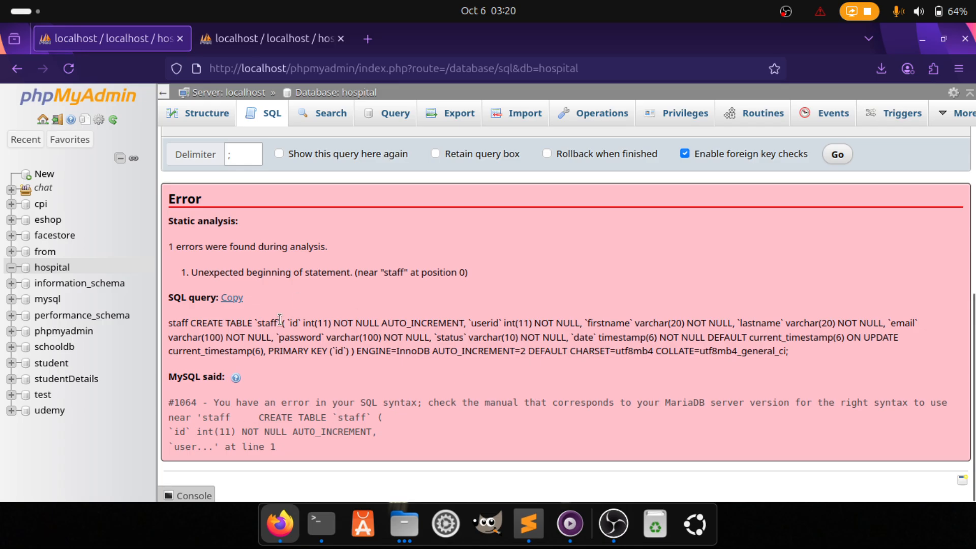
triple_click(322, 238)
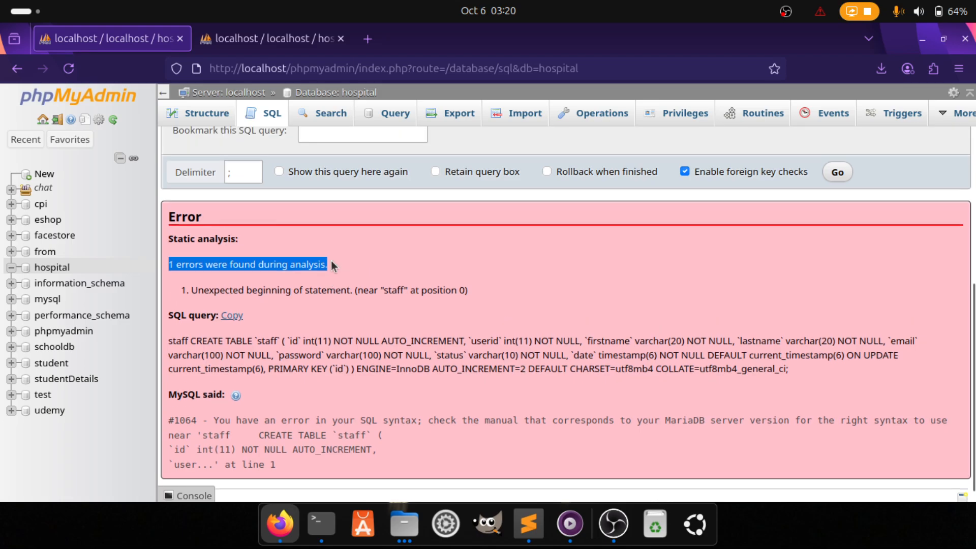
Delete the stray 'staff' word before CREATE TABLE and rerun the statement
scroll(330, 261, up, 5)
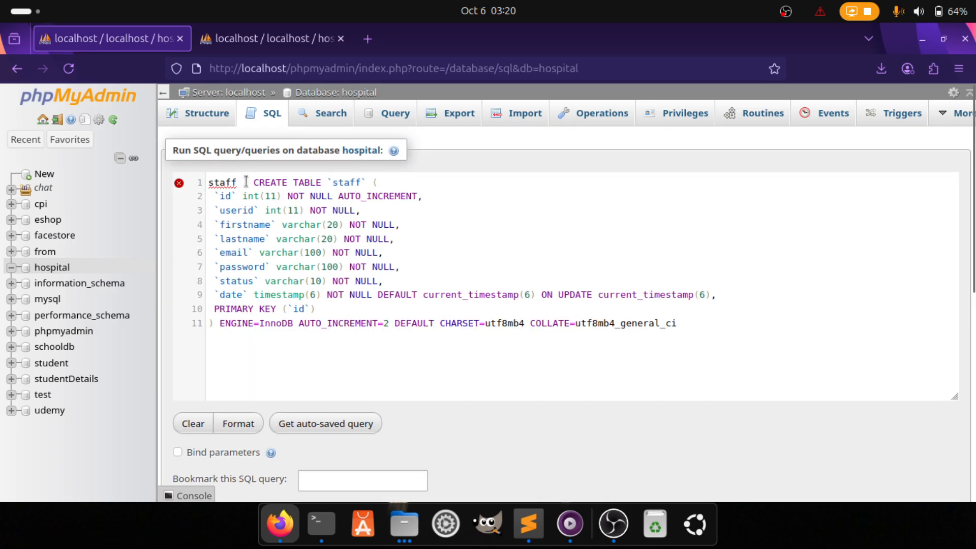
drag(246, 181, 207, 181)
key(BackSpace)
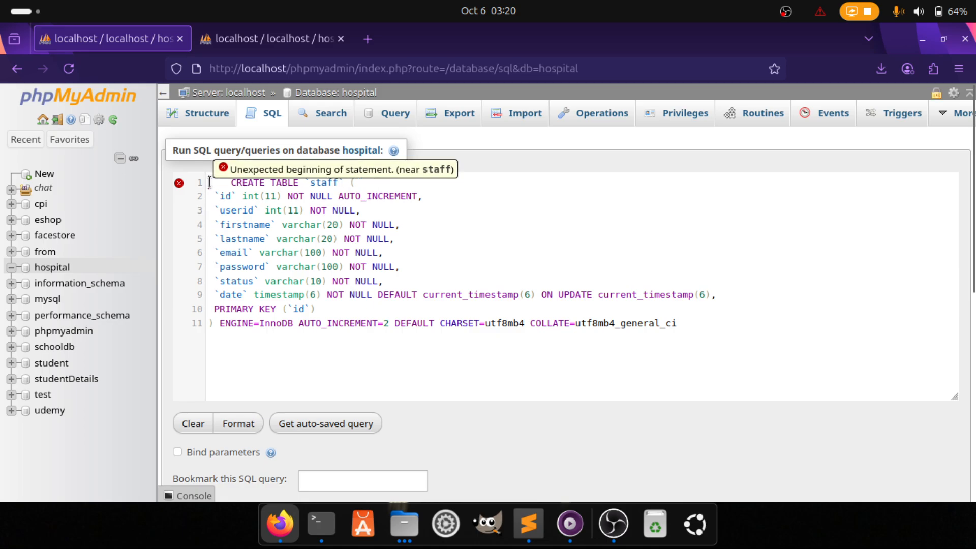
key(Delete)
key(Delete)
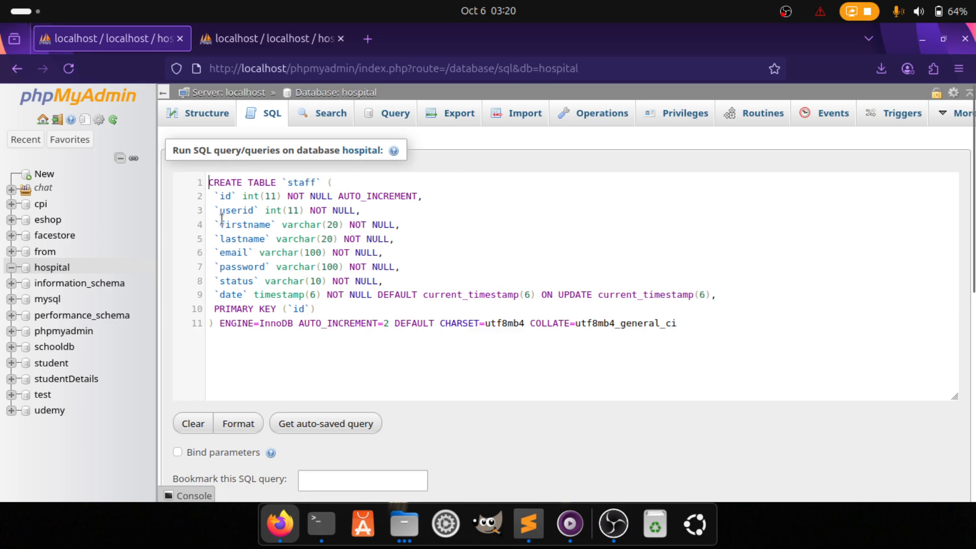
scroll(474, 368, down, 5)
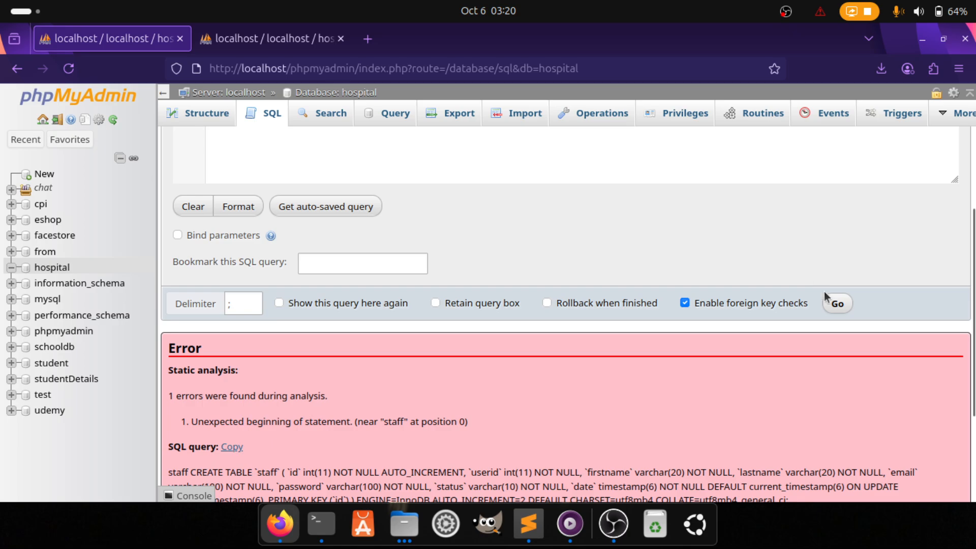
click(836, 303)
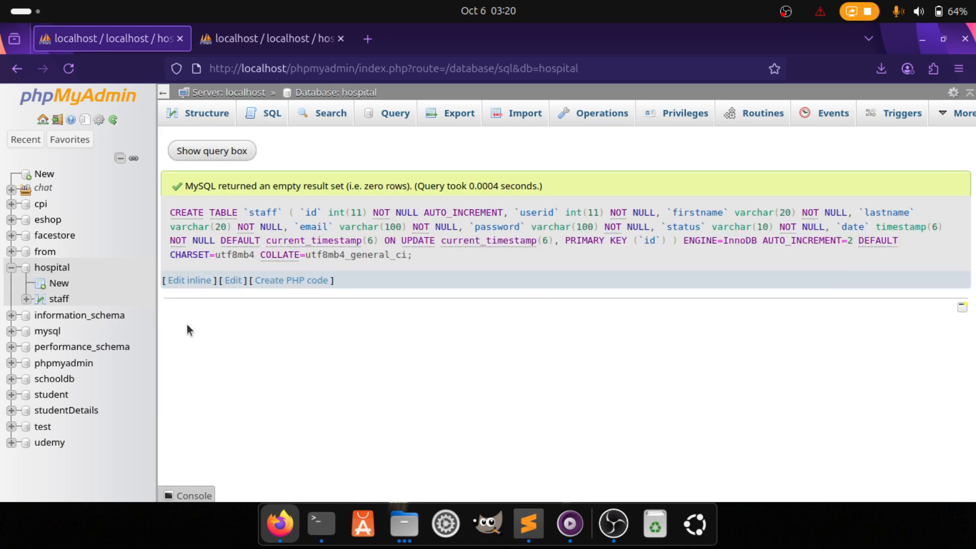
Check the new empty staff table's columns, then bring up hospital.sql in Sublime Text
click(59, 299)
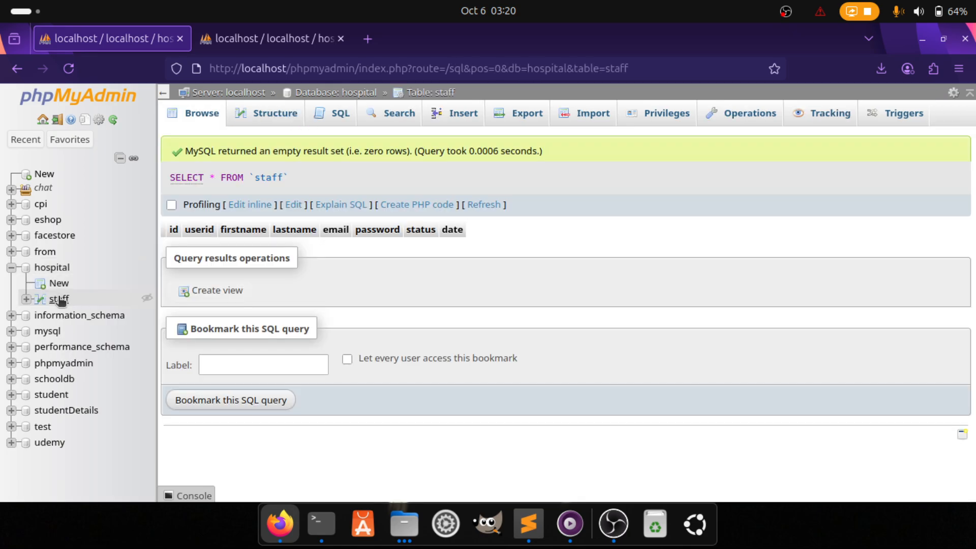
drag(168, 230, 496, 234)
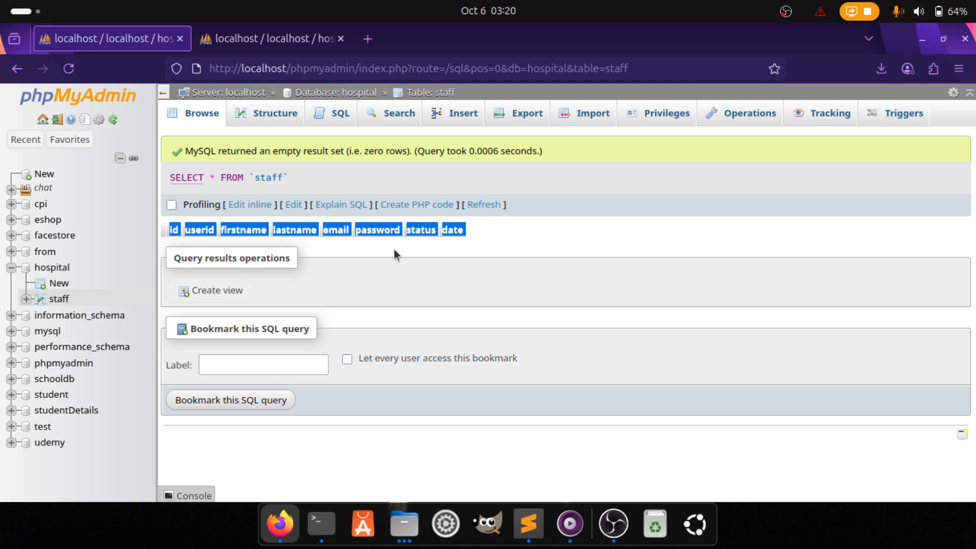
click(649, 225)
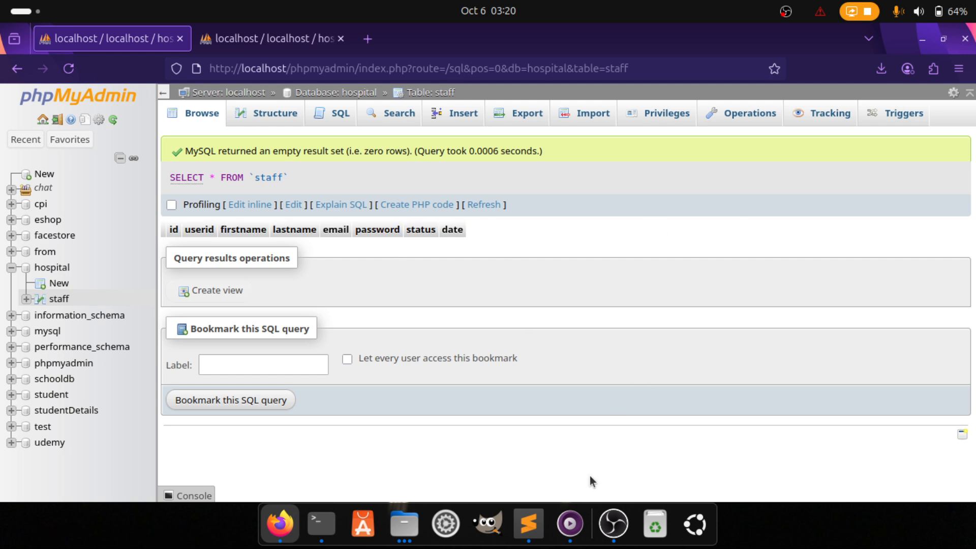
click(529, 523)
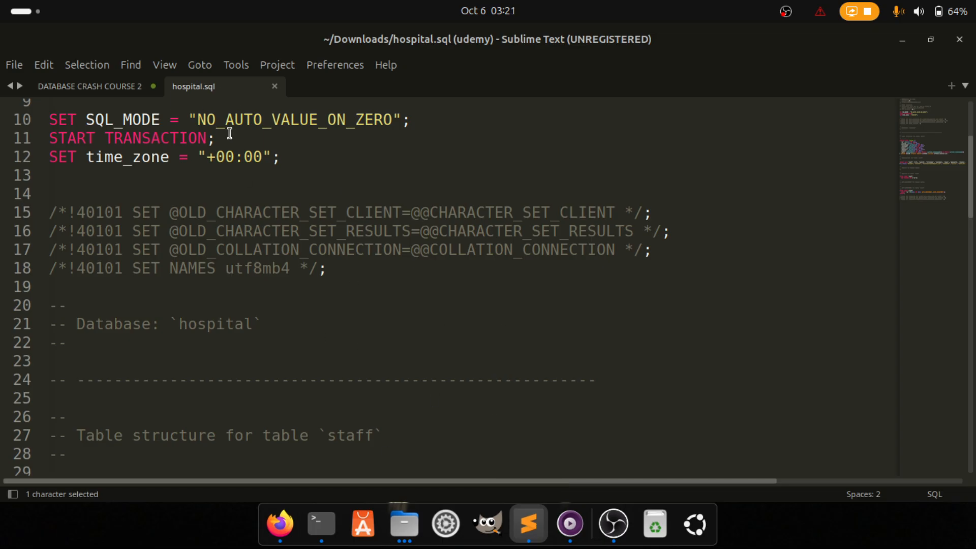
Copy the INSERT INTO staff statement on lines 45–46 of hospital.sql, then return to Firefox
scroll(289, 292, down, 10)
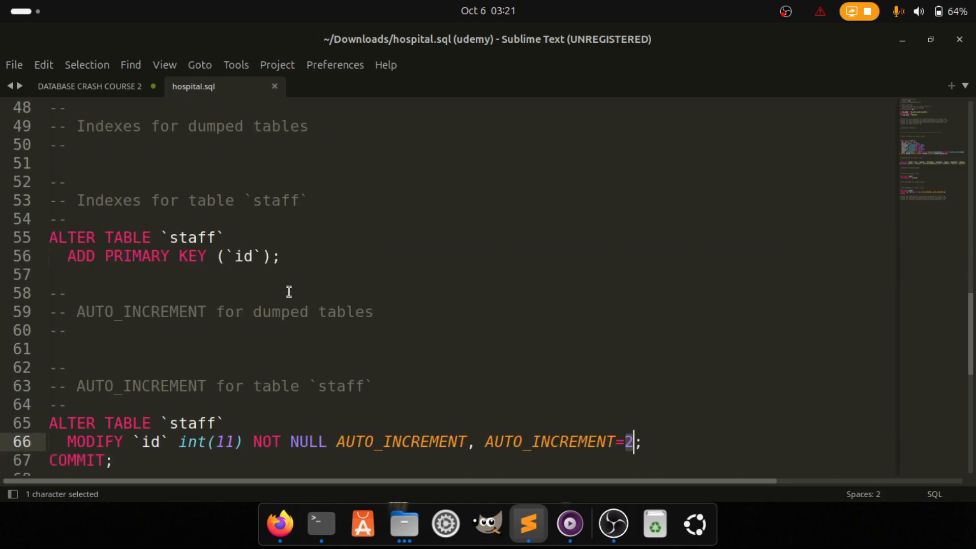
scroll(288, 292, up, 3)
click(51, 254)
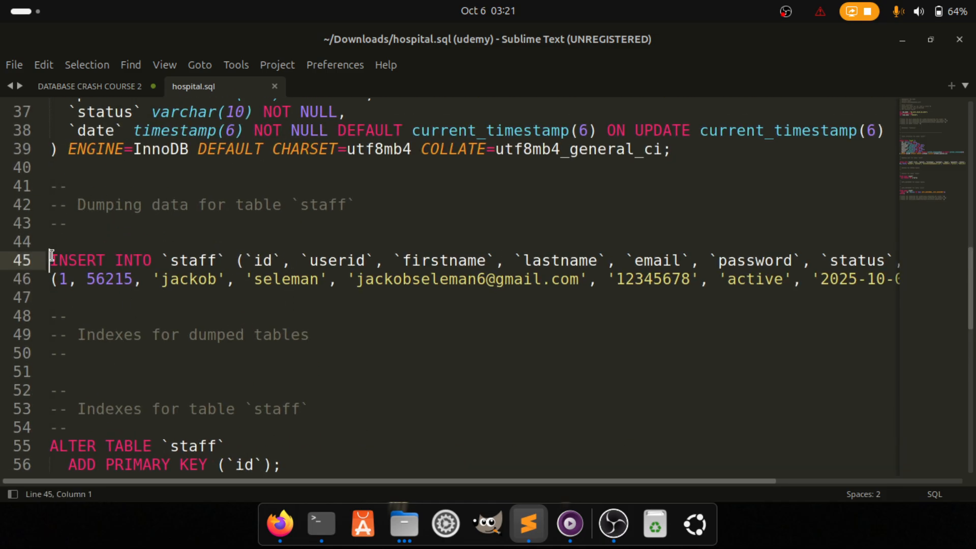
drag(51, 254, 101, 293)
key(ctrl+c)
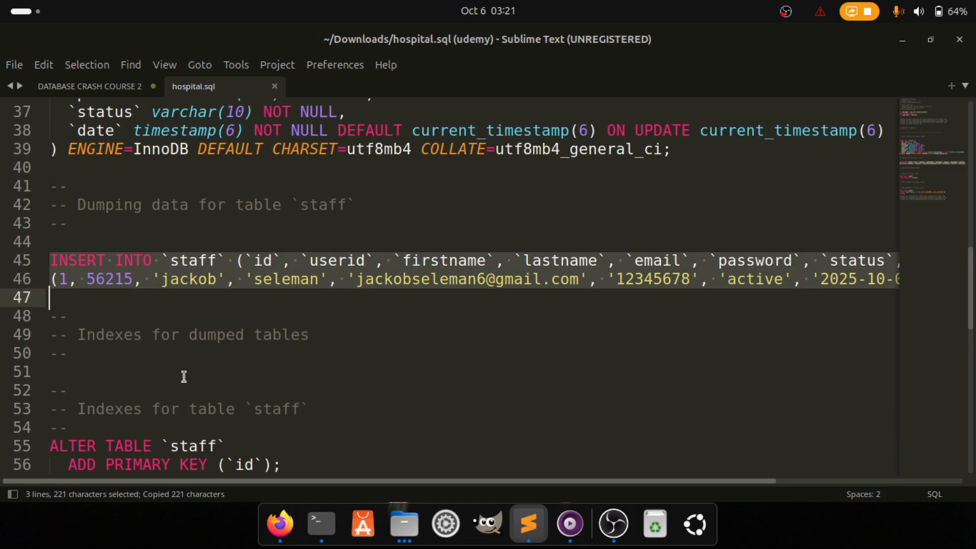
click(280, 523)
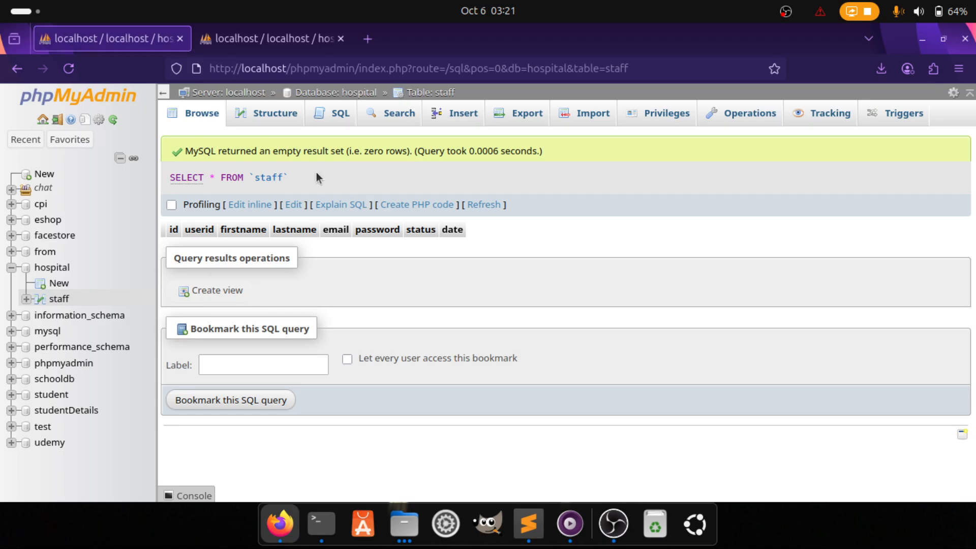
Replace the staff table's default SQL query with the copied INSERT statement, run it, and browse the rows
click(337, 114)
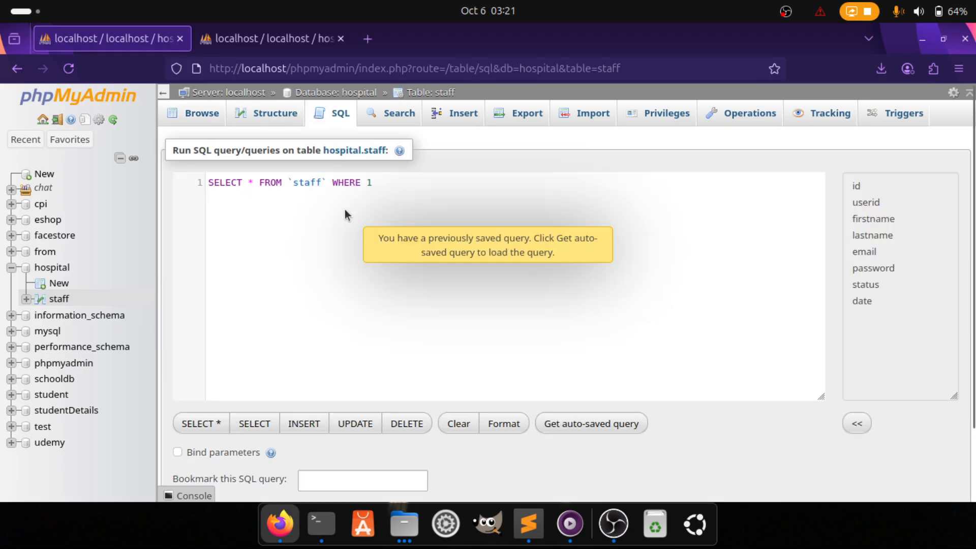
key(ctrl+a)
key(ctrl+v)
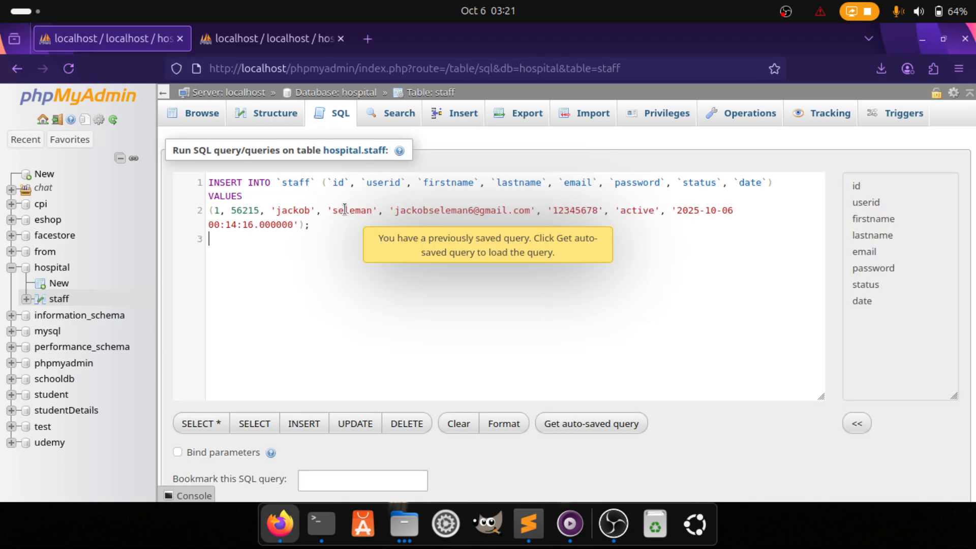
scroll(538, 338, down, 3)
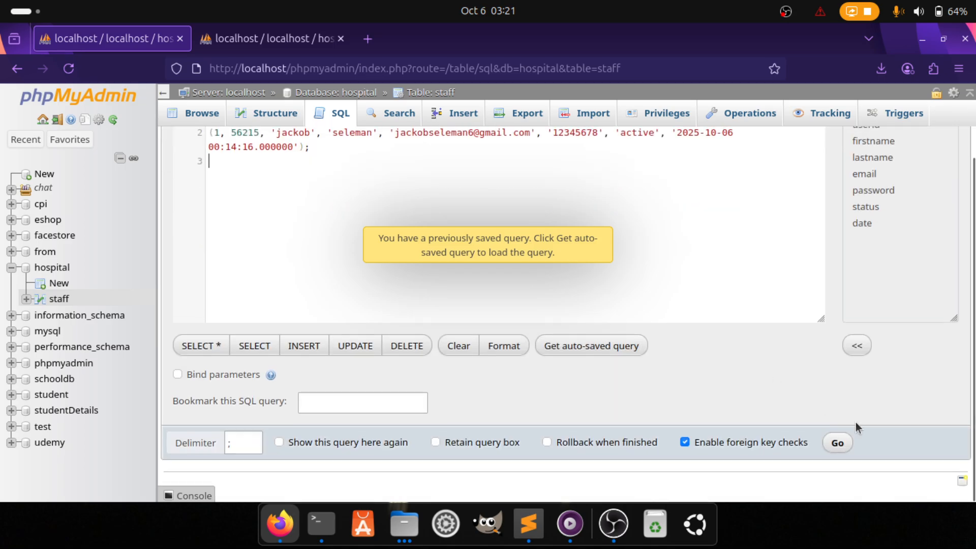
click(850, 442)
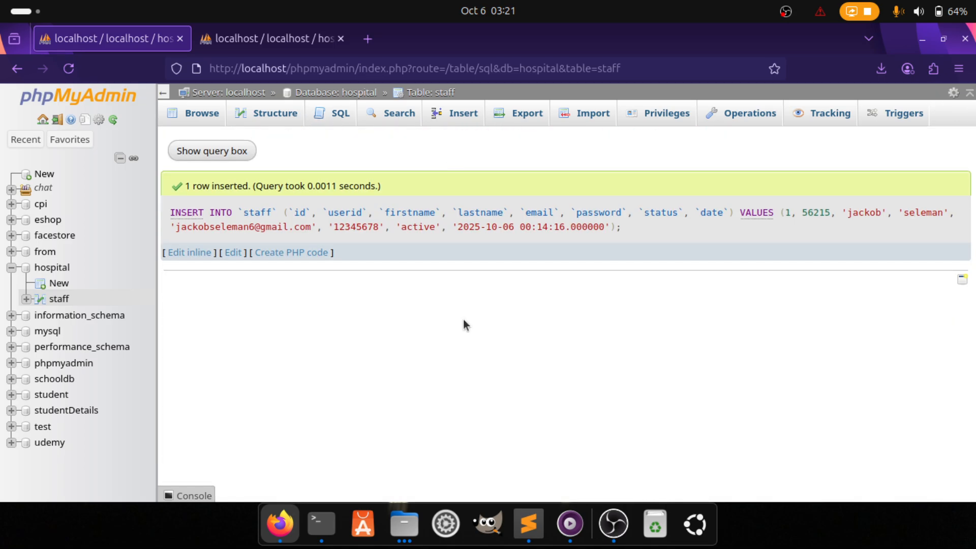
click(192, 112)
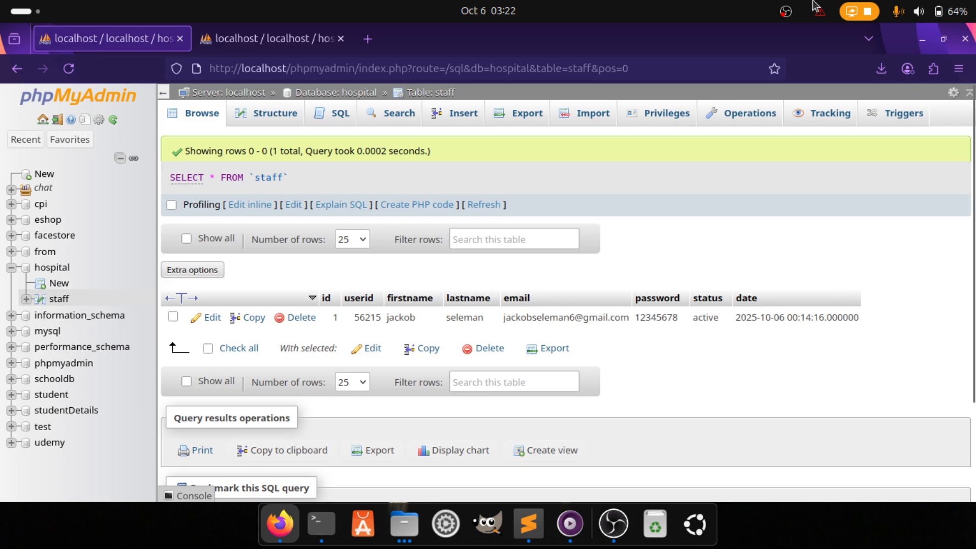
Confirm the staff table holds one row with id 1 and status active
click(786, 13)
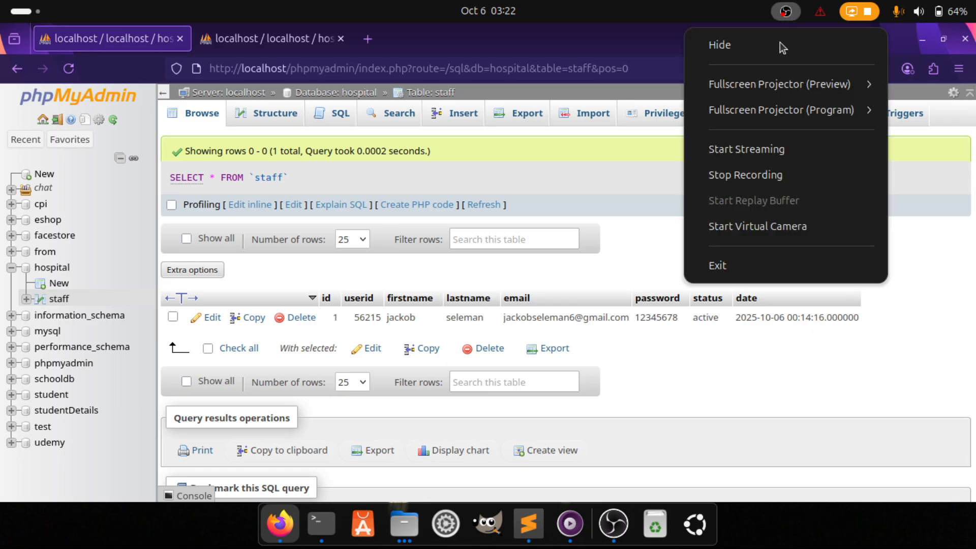